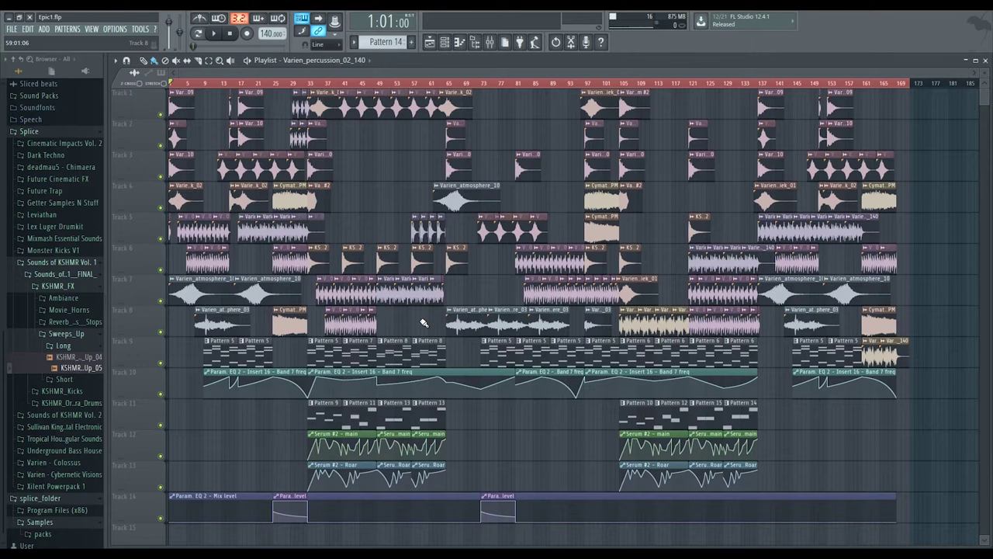
Hide the browser, put the mixer away and resize the playlist window to fill the workspace
scroll(328, 300, "up", 4)
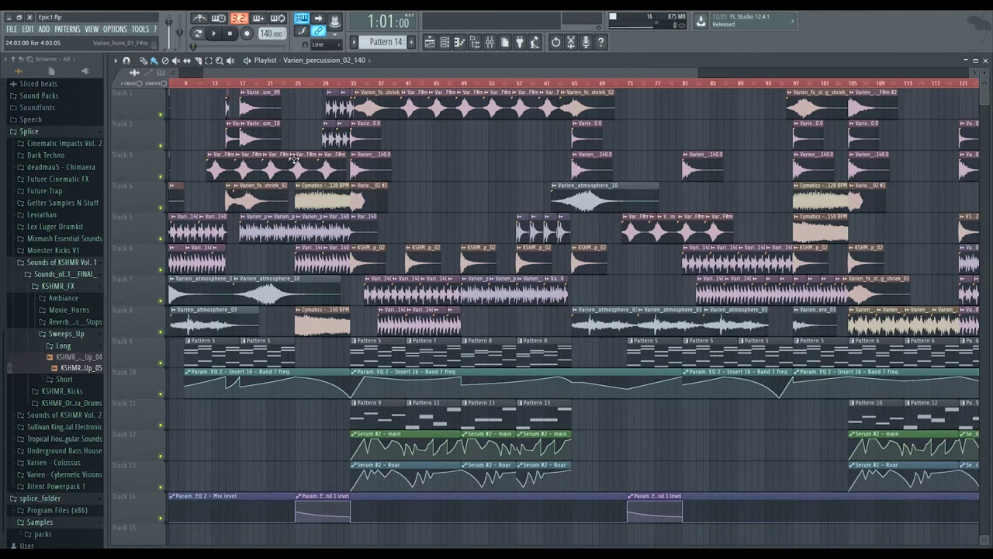
key("alt+F8")
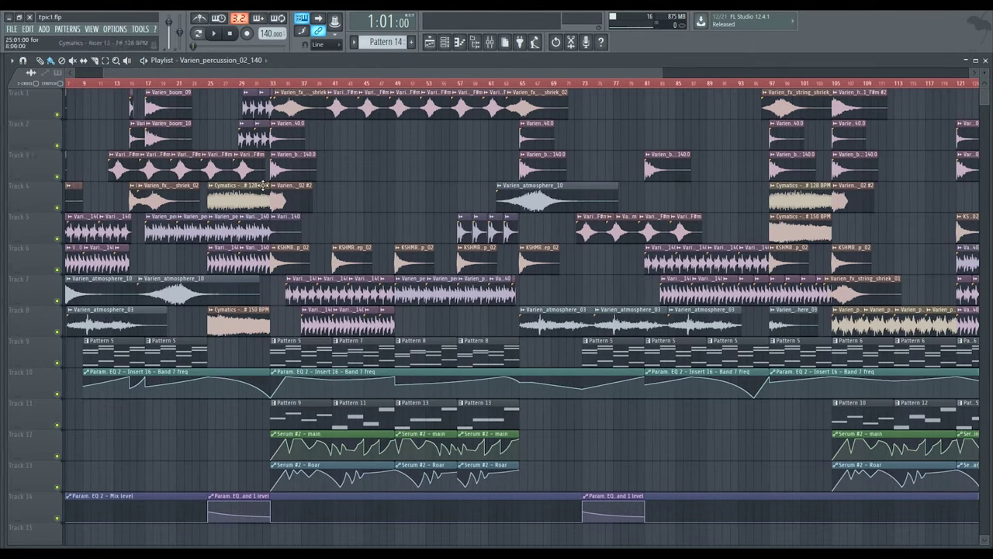
left_click_drag(639, 59, 650, 86)
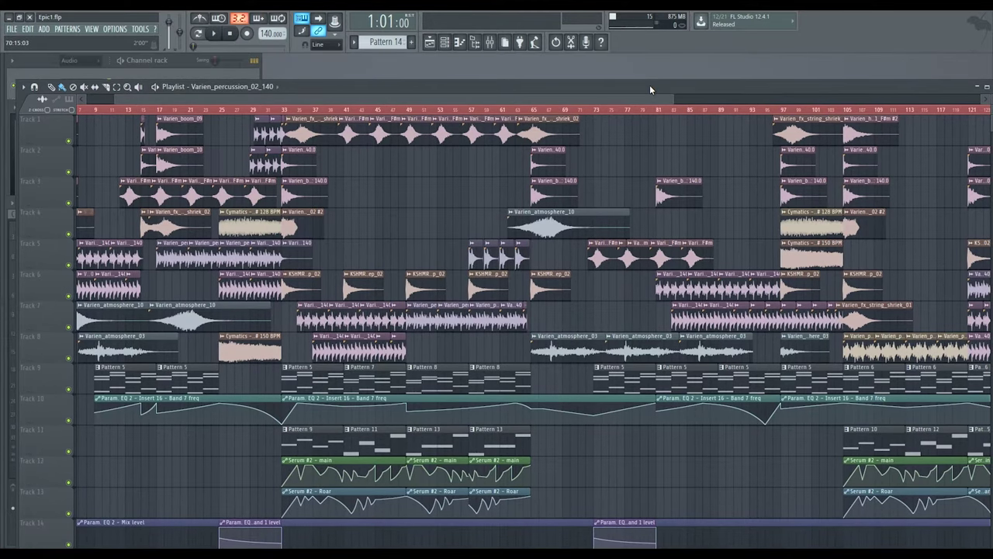
left_click_drag(18, 82, 400, 317)
left_click(755, 292)
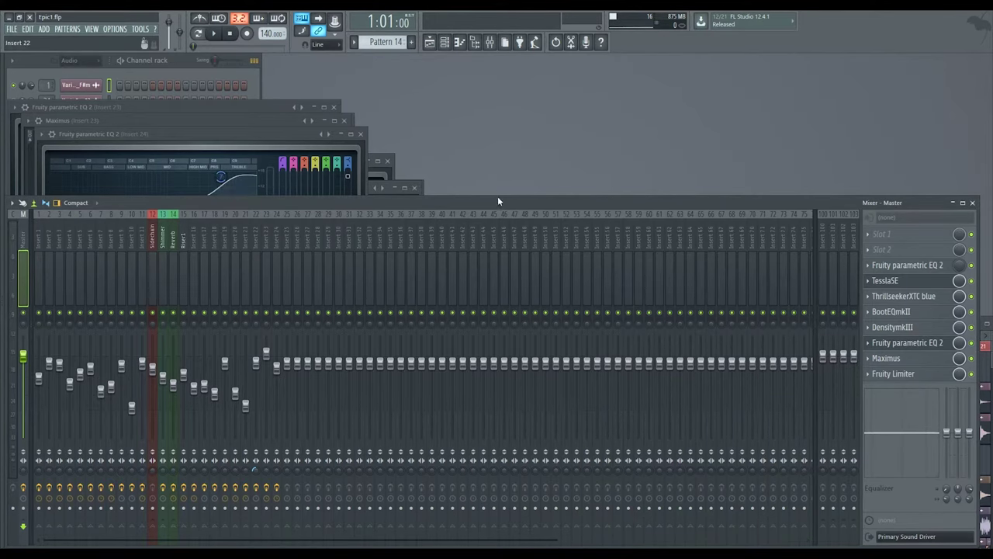
left_click(490, 42)
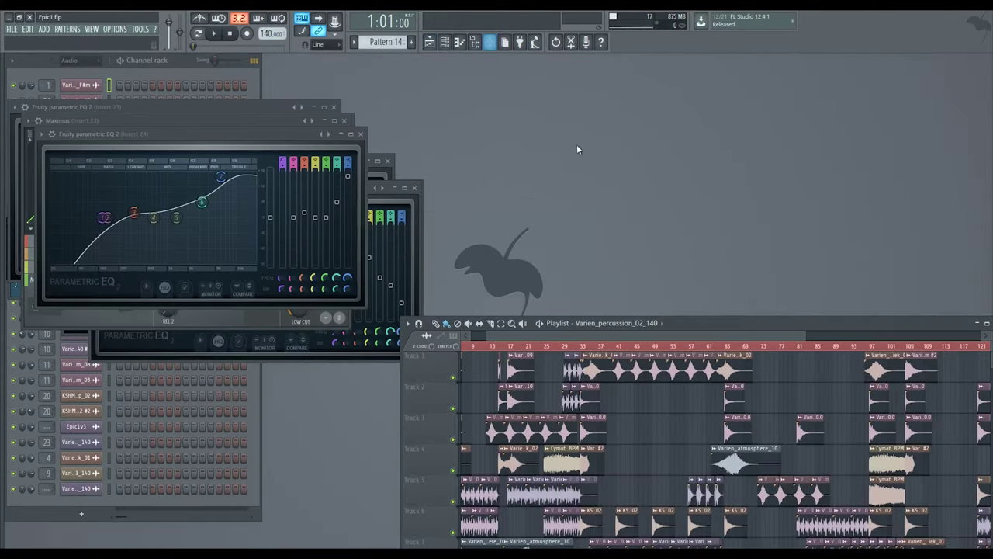
left_click_drag(403, 318, 8, 55)
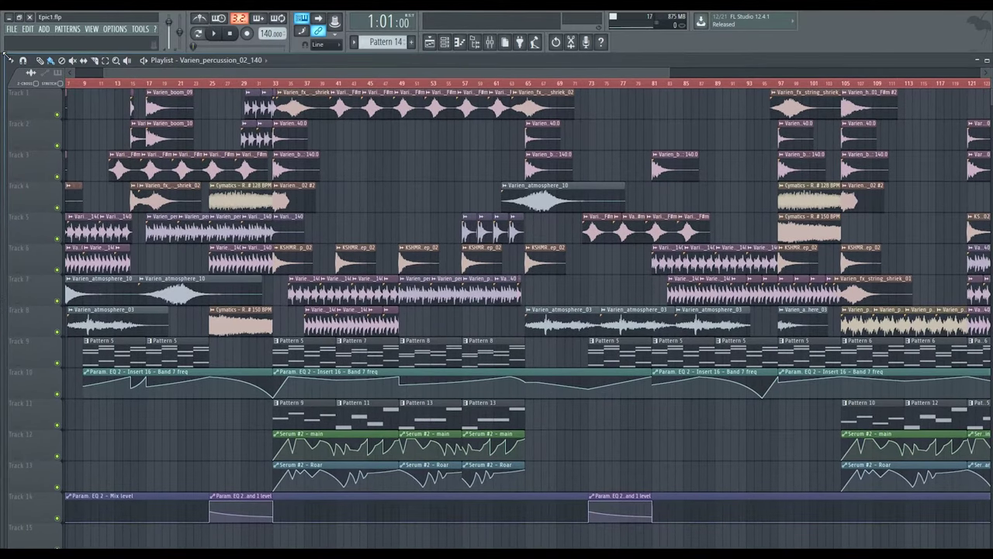
Examine the whole arrangement in the playlist, including a close-up of the clips from about bar 105 onward
scroll(364, 198, "down", 1)
scroll(367, 214, "up", 2)
scroll(367, 214, "down", 3)
scroll(367, 215, "down", 2)
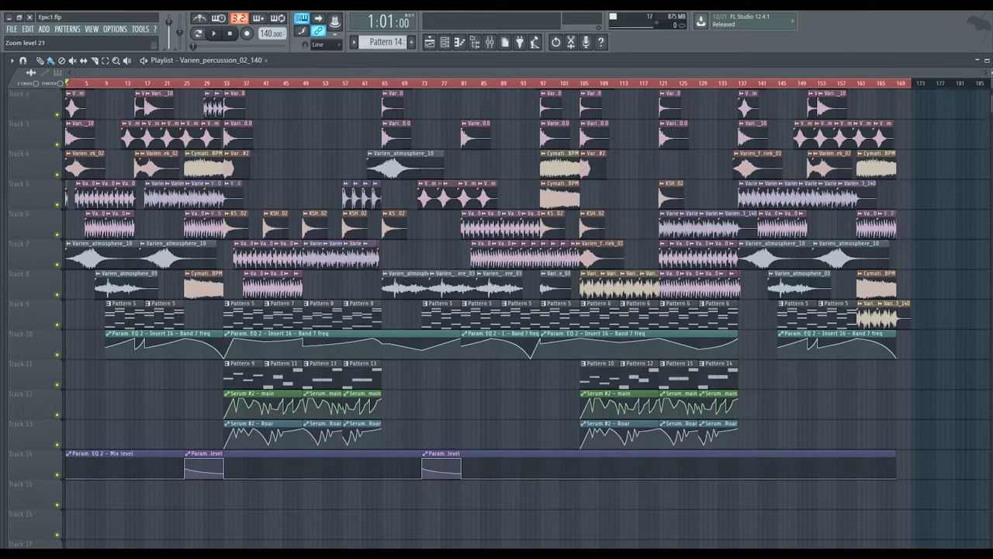
left_click_drag(394, 225, 483, 317)
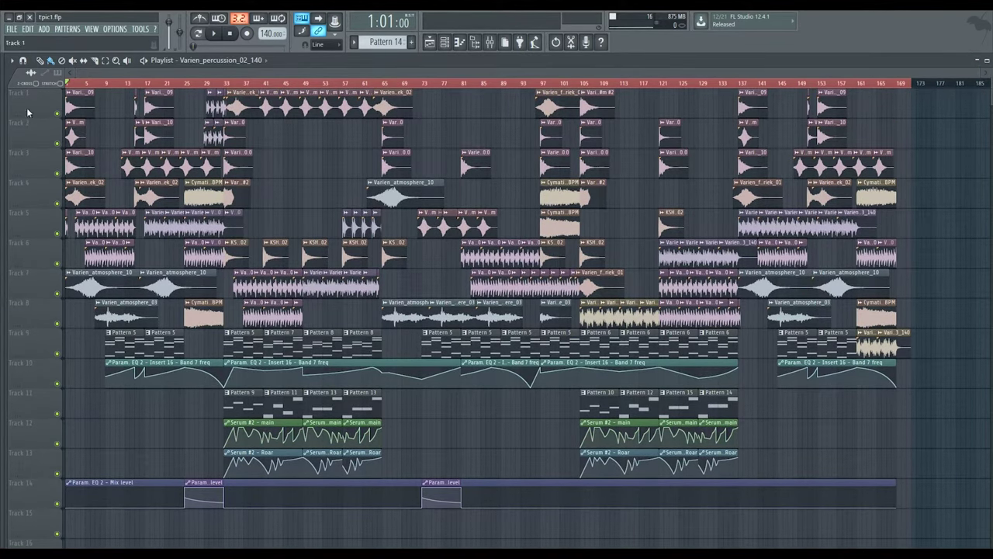
left_click_drag(4, 56, 50, 91)
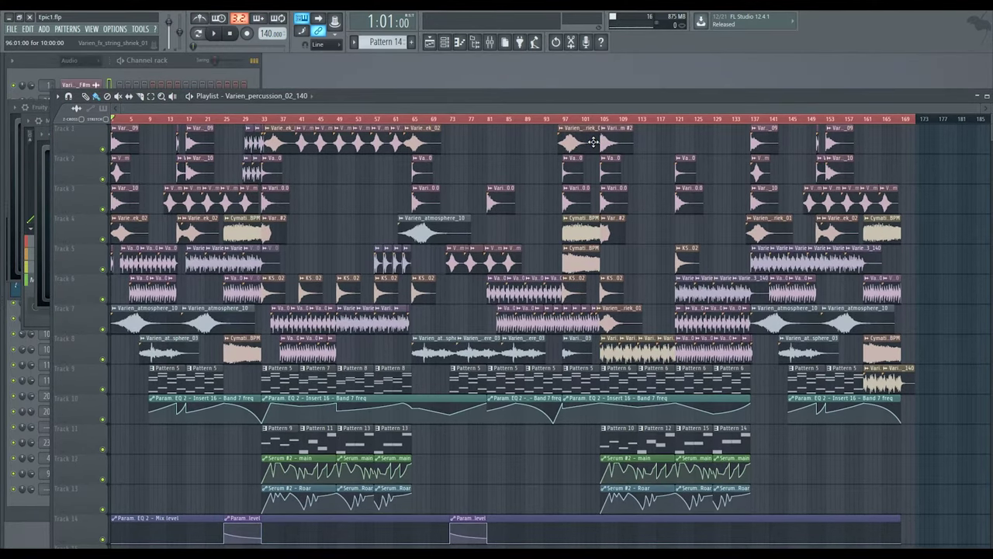
left_click_drag(694, 100, 662, 71)
scroll(718, 174, "up", 5)
scroll(804, 210, "right", 2)
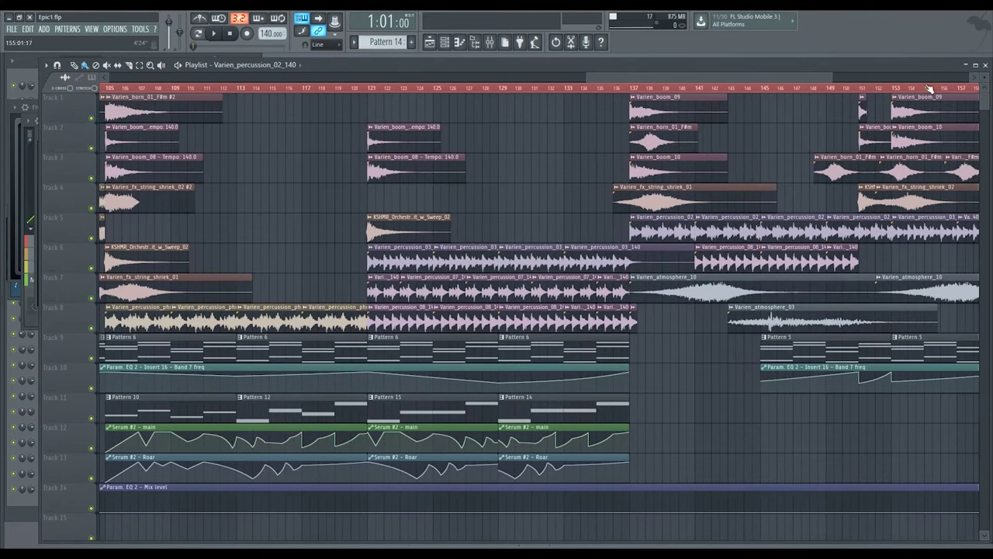
Shrink the playlist down to its title bar and close all open windows except the channel rack
left_click(978, 68)
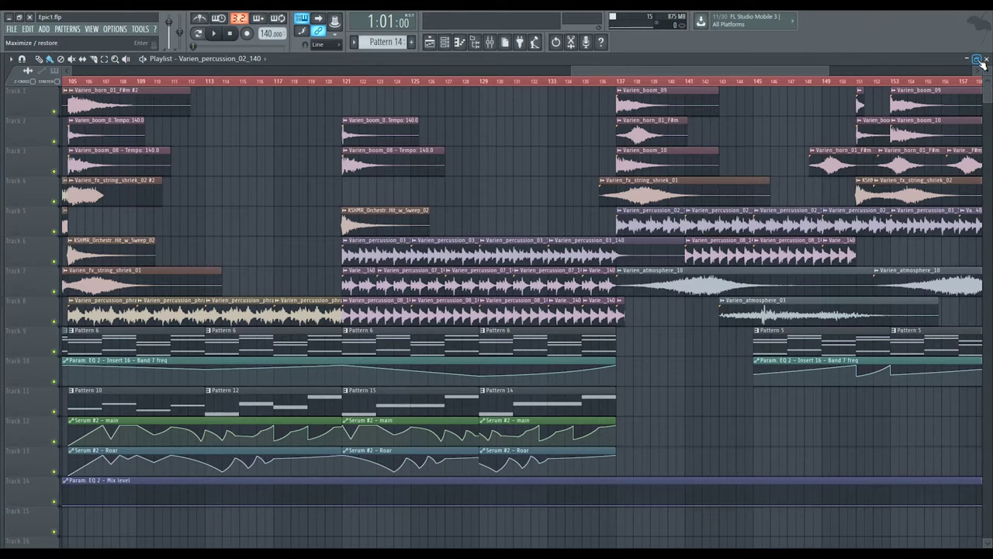
left_click(977, 60)
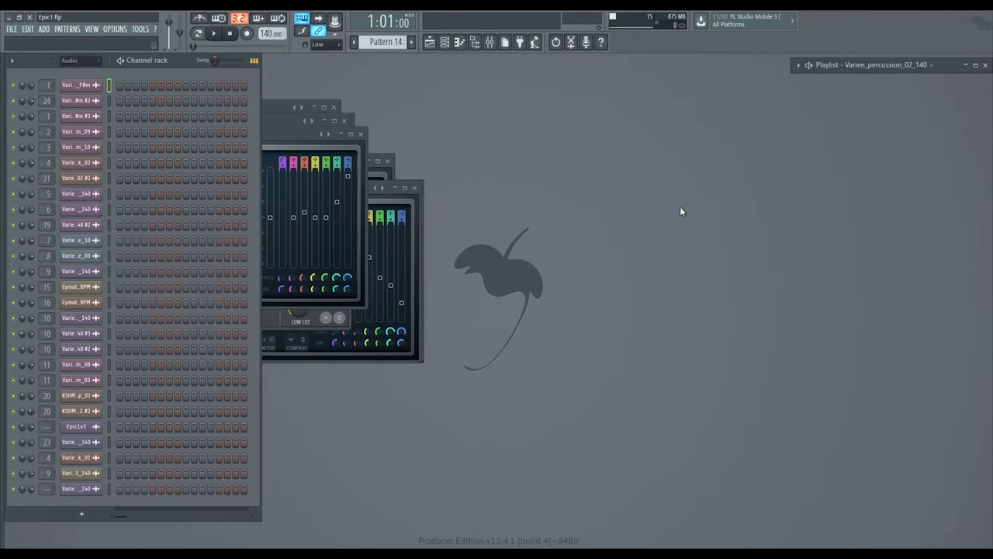
left_click(489, 42)
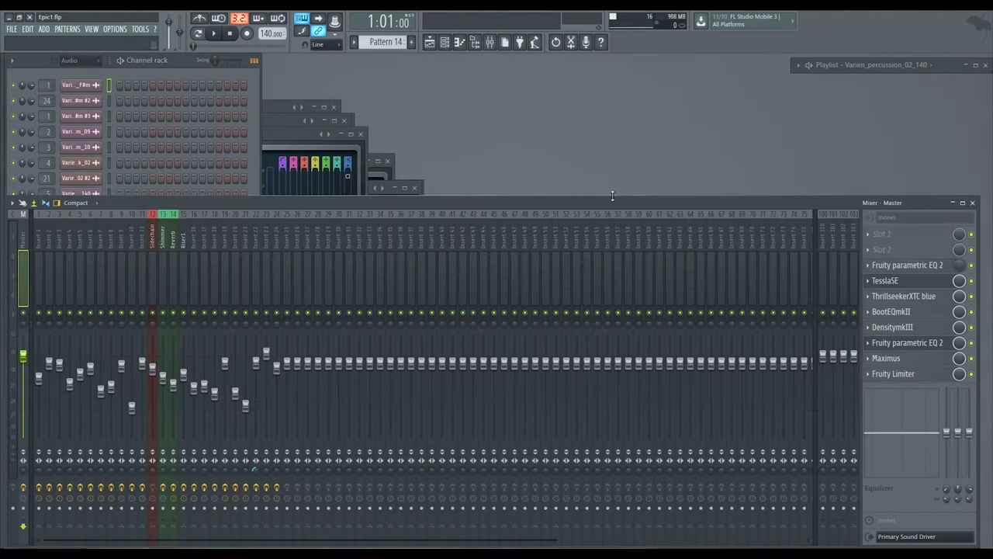
key("F12")
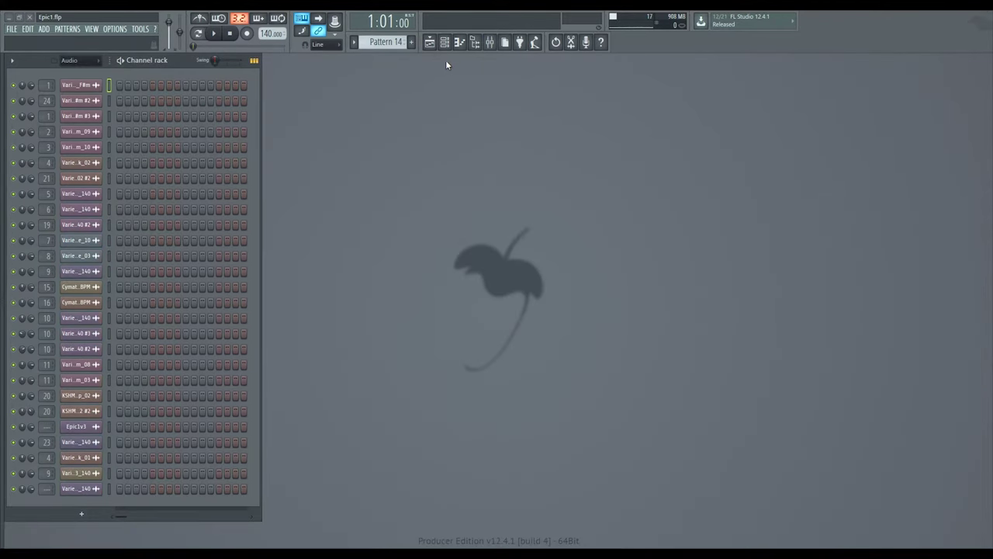
Show the mixer and select the Insert 1 track to view its effects and routing
left_click(488, 43)
left_click(47, 264)
left_click(98, 266)
left_click(38, 271)
left_click(49, 272)
left_click(39, 272)
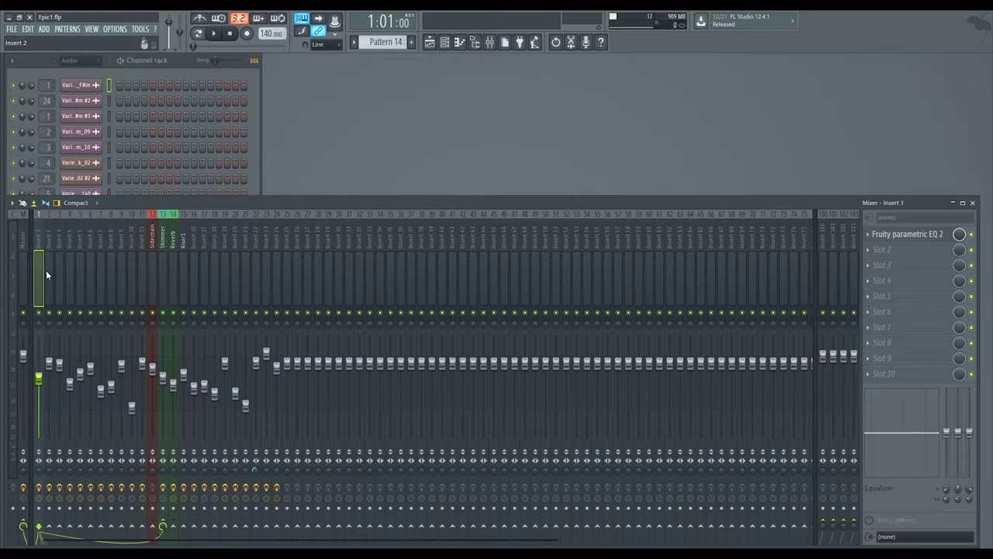
mouse_move(43, 272)
left_mouse_down()
mouse_move(182, 277)
mouse_move(26, 271)
left_mouse_up()
Open the settings of the Varien_horn_01_F#m channel, audition its sample and place the window above the mixer
left_click(79, 85)
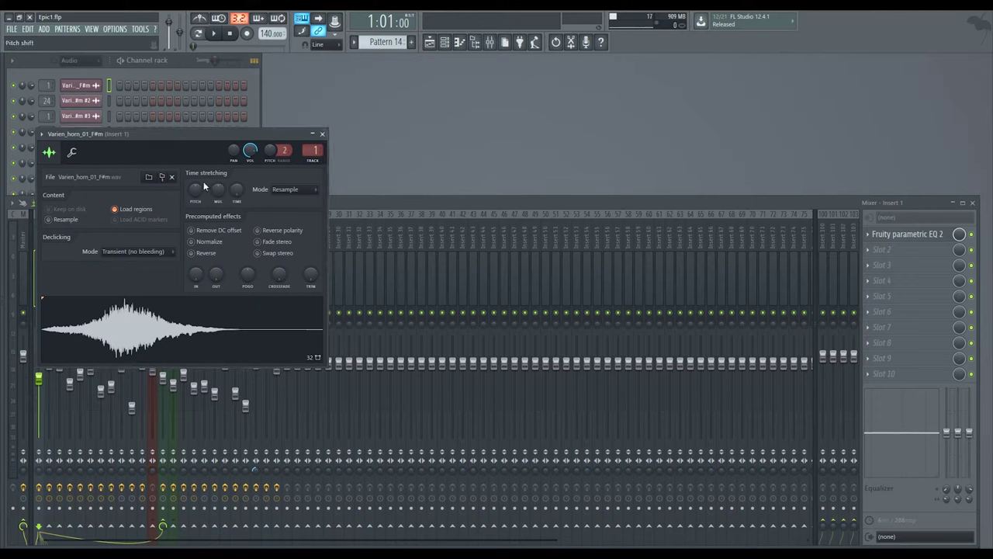
left_click_drag(154, 137, 299, 95)
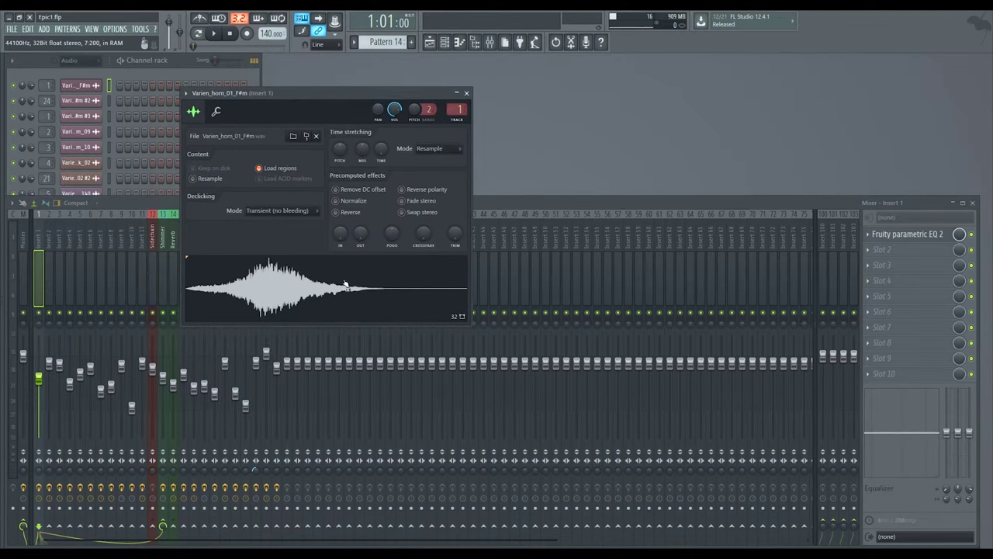
left_click(343, 294)
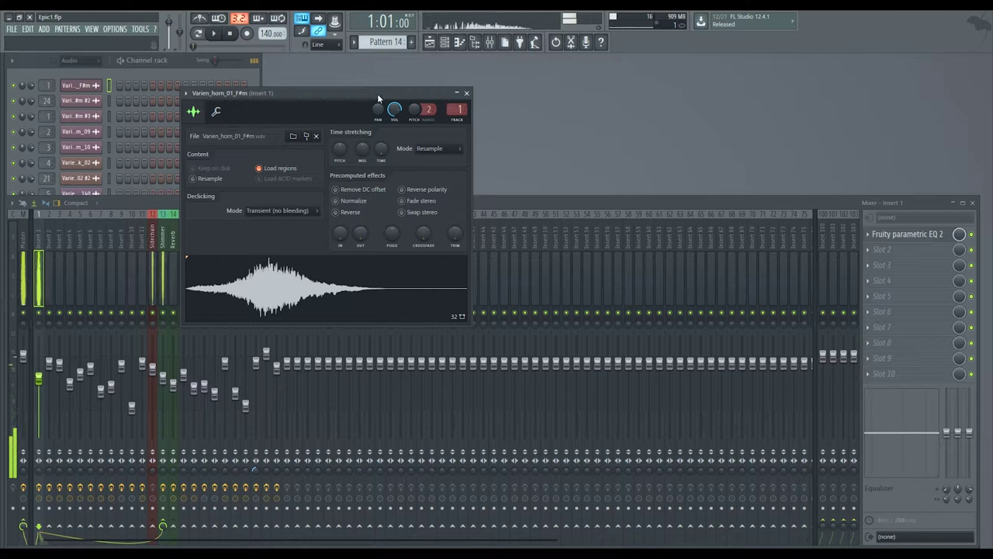
left_click_drag(337, 93, 447, 60)
View the Fruity parametric EQ 2 on Insert 1, then close the plugin window
left_click(43, 279)
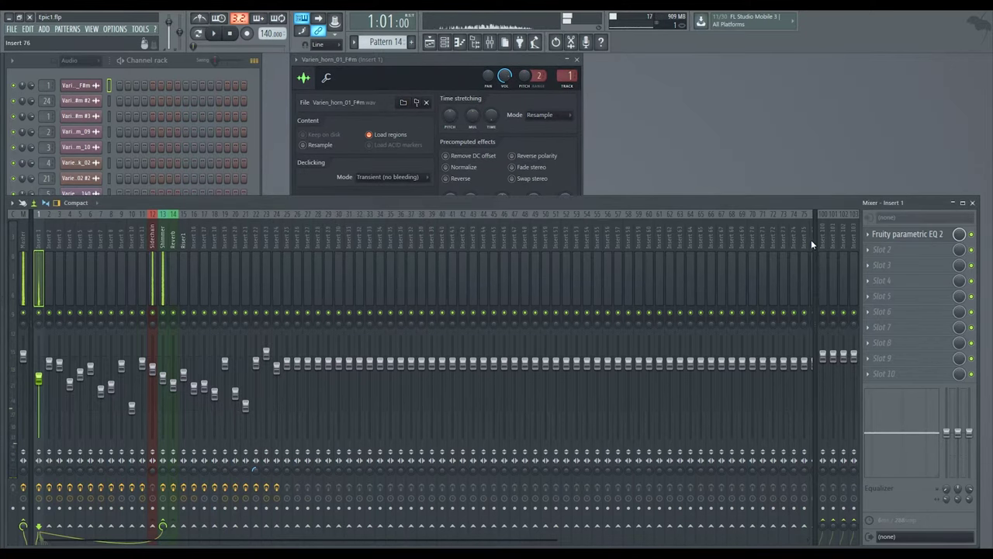
left_click(908, 235)
left_click_drag(194, 188, 488, 82)
left_click(588, 71)
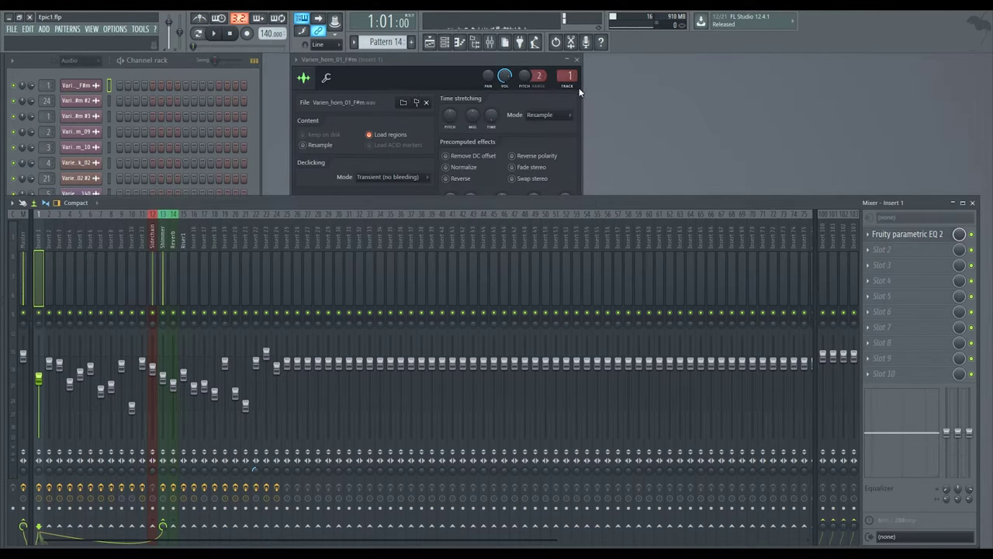
Inspect the Sidechain, Insert 1 and Shimmer mixer tracks to view their routing and effects
left_click(152, 271)
left_click(39, 275)
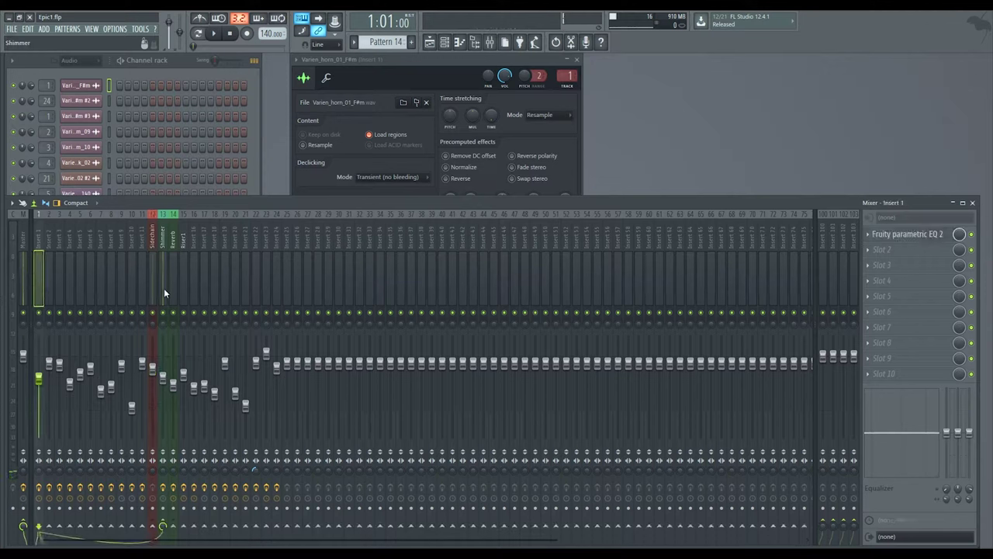
left_click(164, 256)
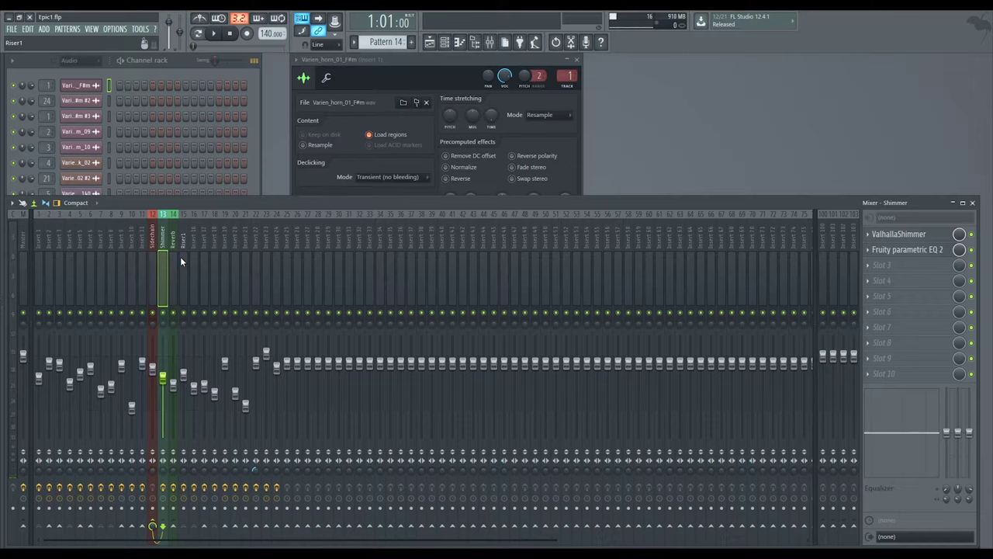
Select Insert 2 in the mixer and sort the channel rack by mixer track number
left_click(48, 263)
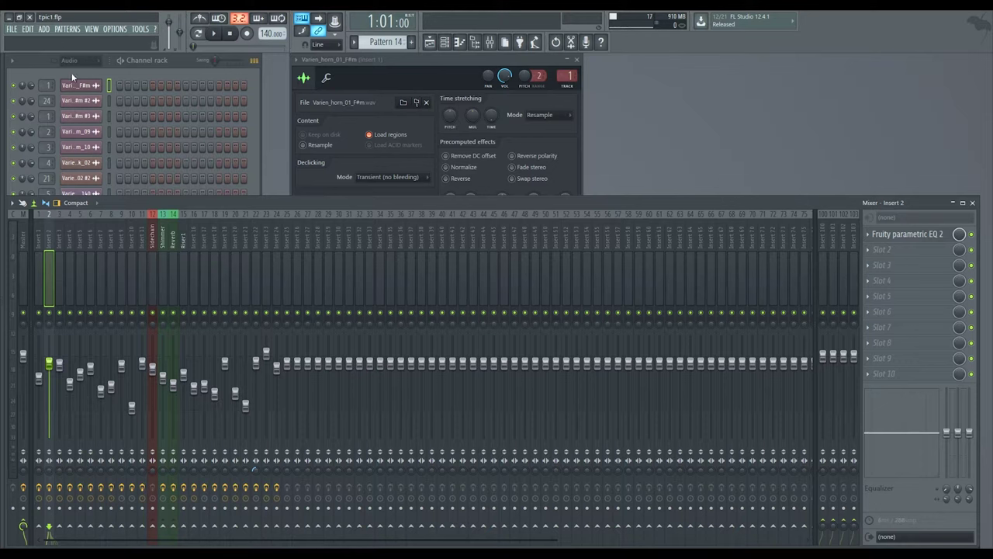
left_click(19, 63)
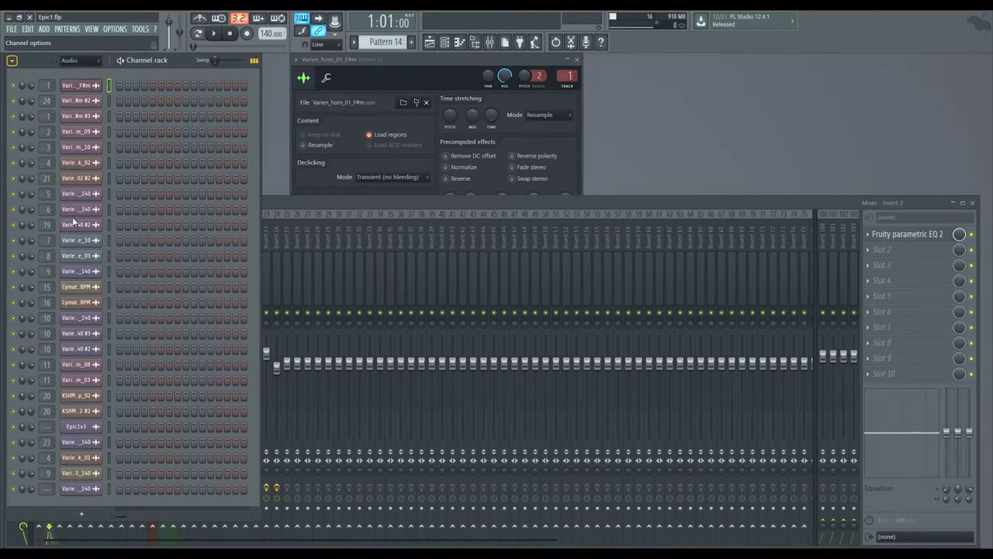
left_click(188, 233)
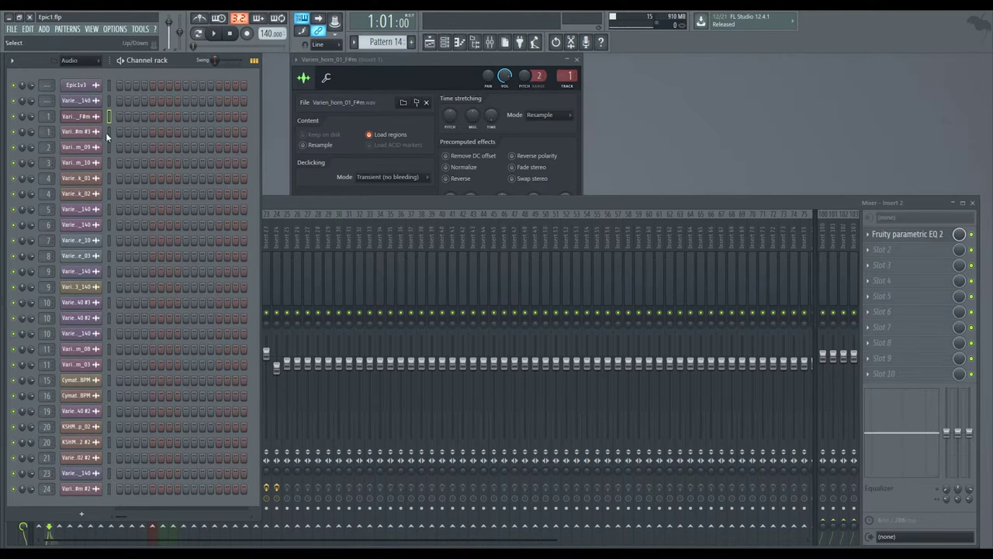
Open the settings of the Varien_boom_09 channel, place the window beside the channel rack and audition the sample
left_click(93, 149)
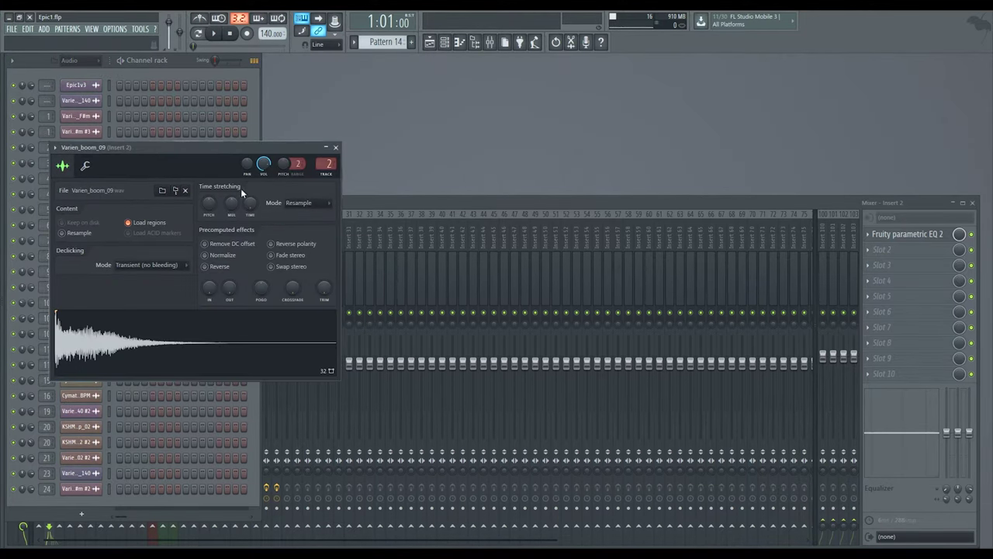
left_click(94, 131)
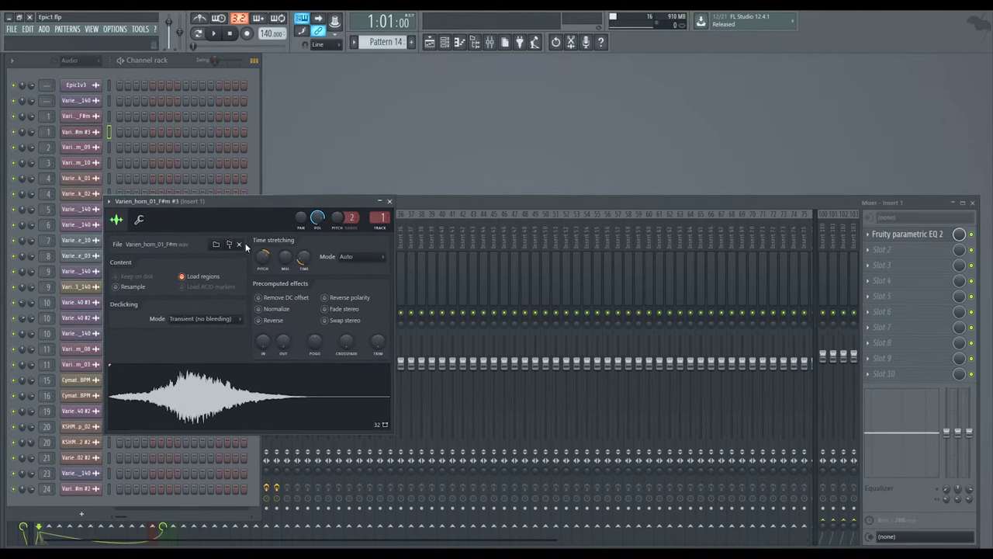
left_click(84, 149)
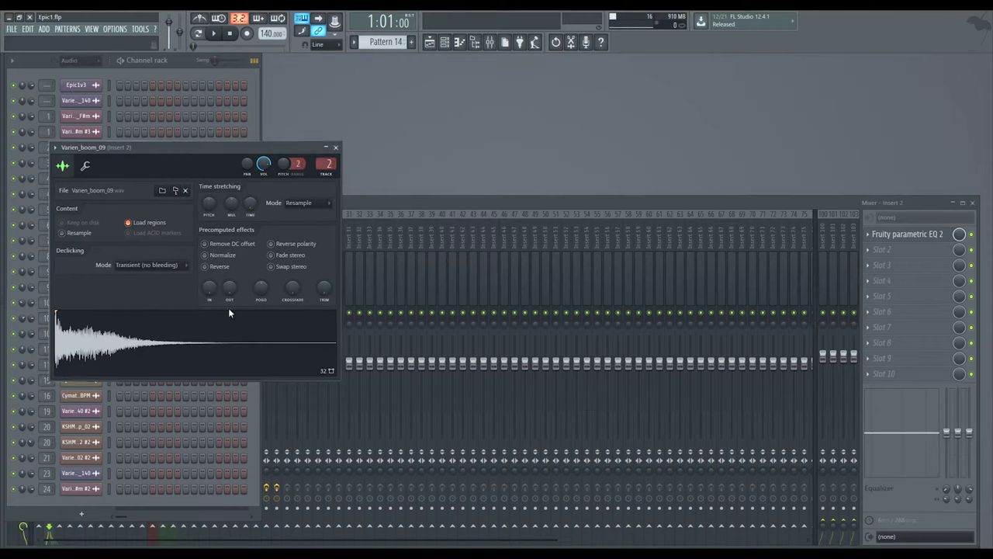
left_click_drag(173, 160, 390, 71)
left_click(358, 269)
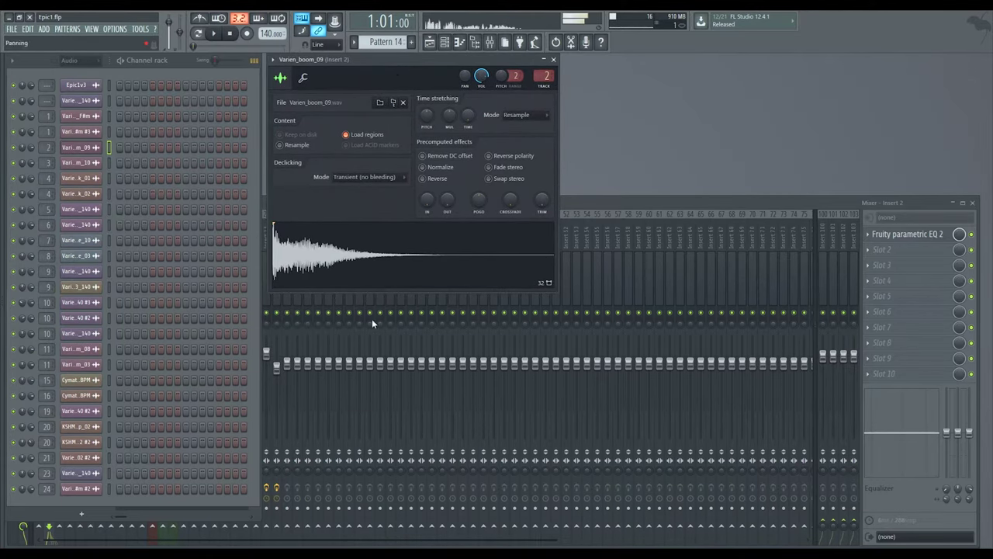
Open the Fruity parametric EQ 2 on Insert 2 and place it beside the Varien_boom_09 settings
left_click(645, 201)
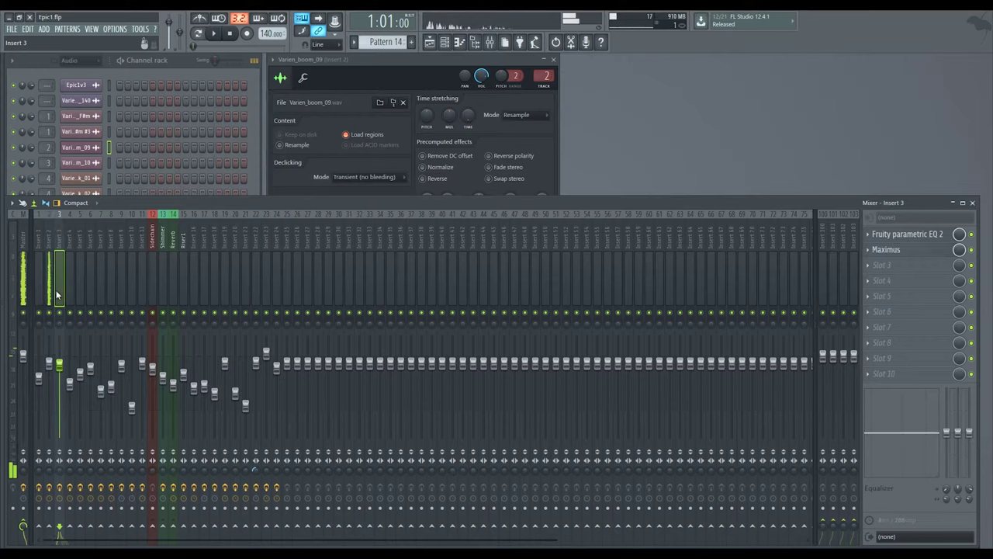
left_click(931, 234)
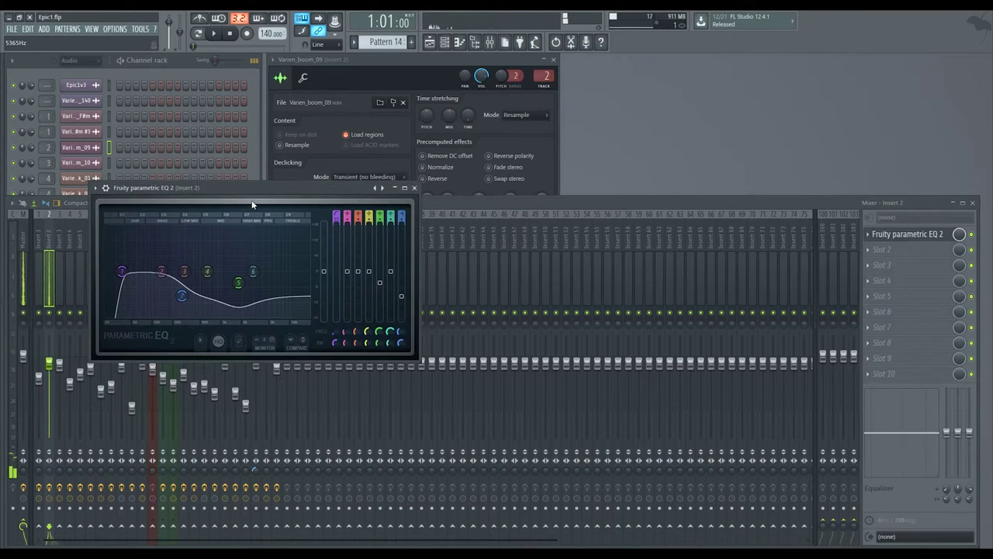
left_click_drag(220, 202, 682, 61)
Bring up the playlist, maximize it and view the arrangement between about bars 92 and 145
left_click(359, 71)
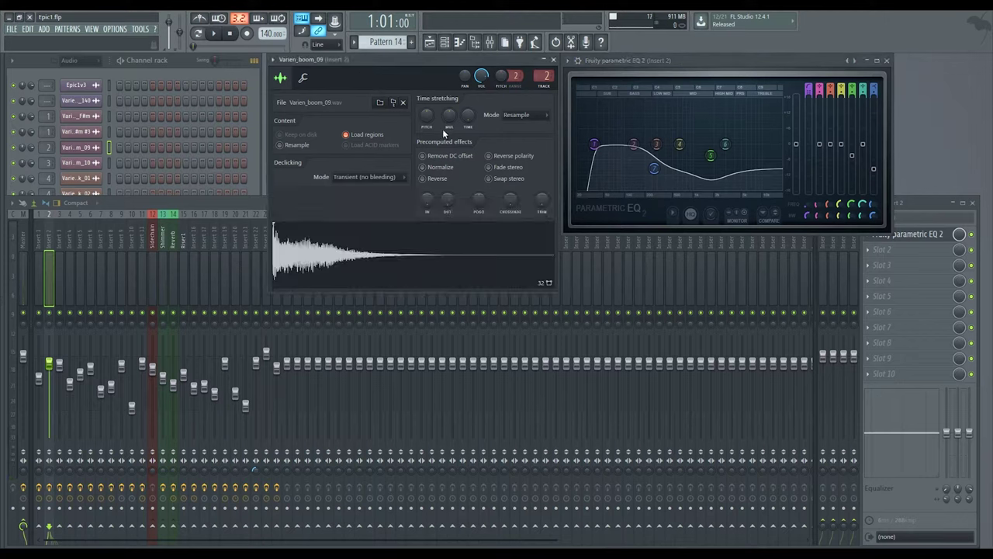
left_click(490, 45)
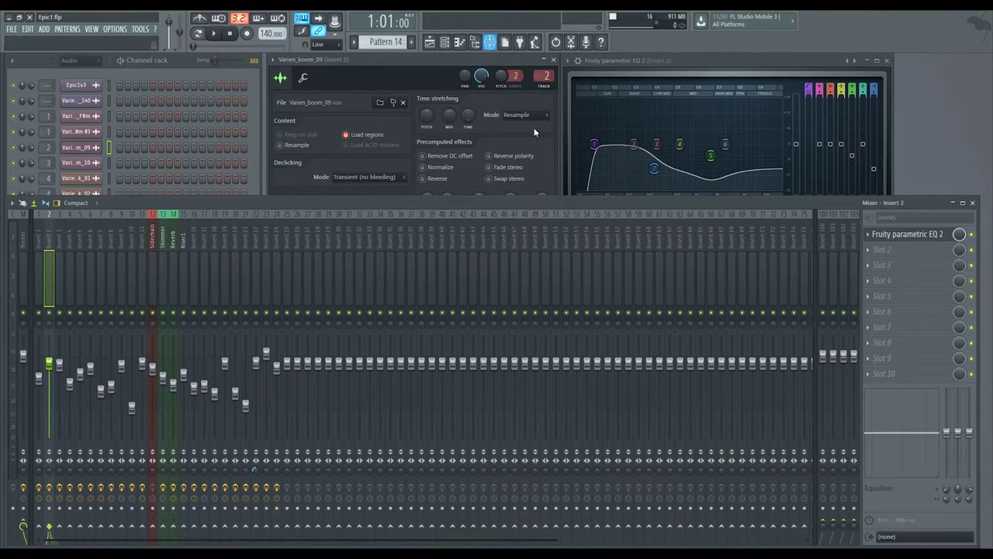
left_click(489, 45)
left_click(490, 44)
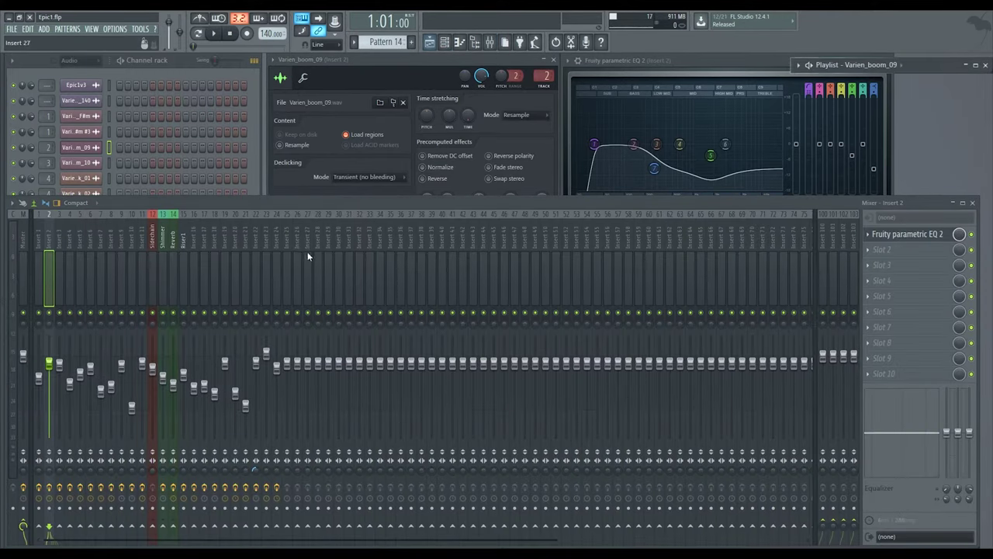
double_click(914, 65)
scroll(381, 228, "left", 12)
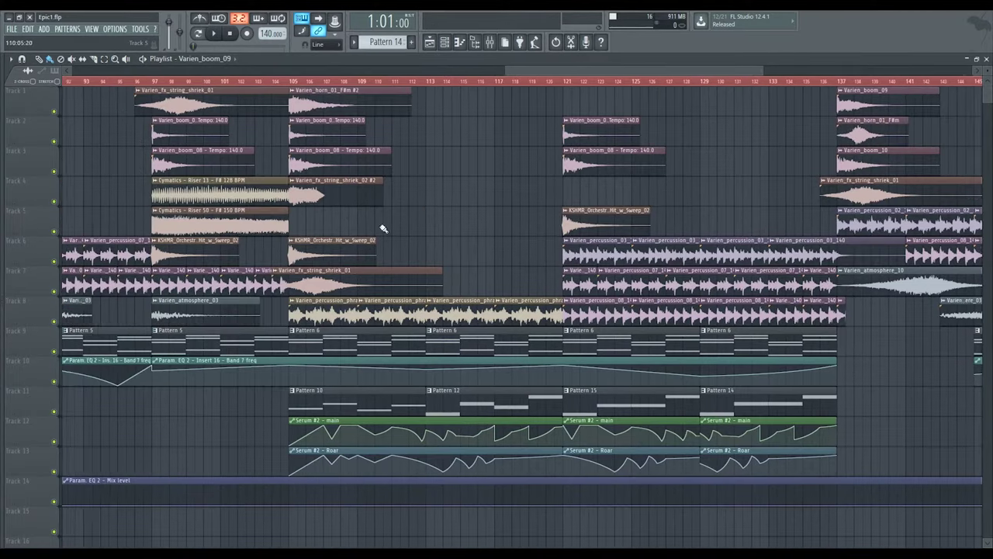
Solo playlist Track 1 at the start of the arrangement and briefly play its Varien_boom_09 clip
scroll(257, 186, "left", 12)
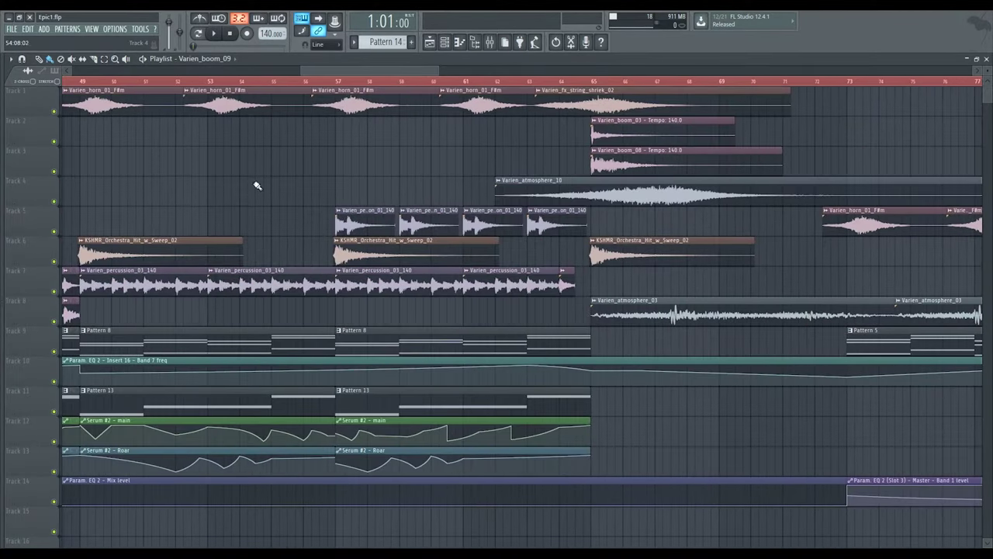
scroll(318, 189, "down", 3)
scroll(174, 173, "left", 3)
scroll(174, 172, "up", 8)
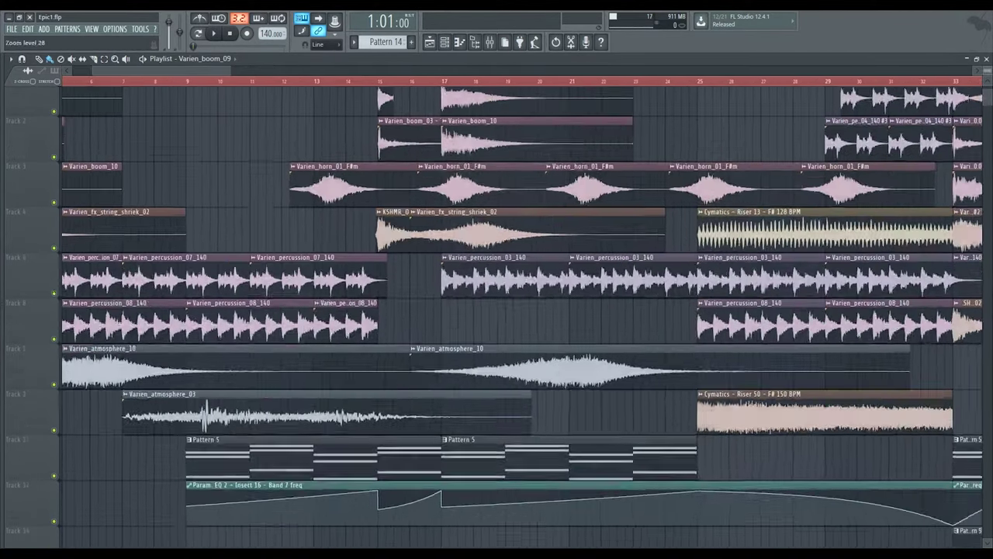
scroll(127, 183, "up", 2)
scroll(127, 183, "up", 5)
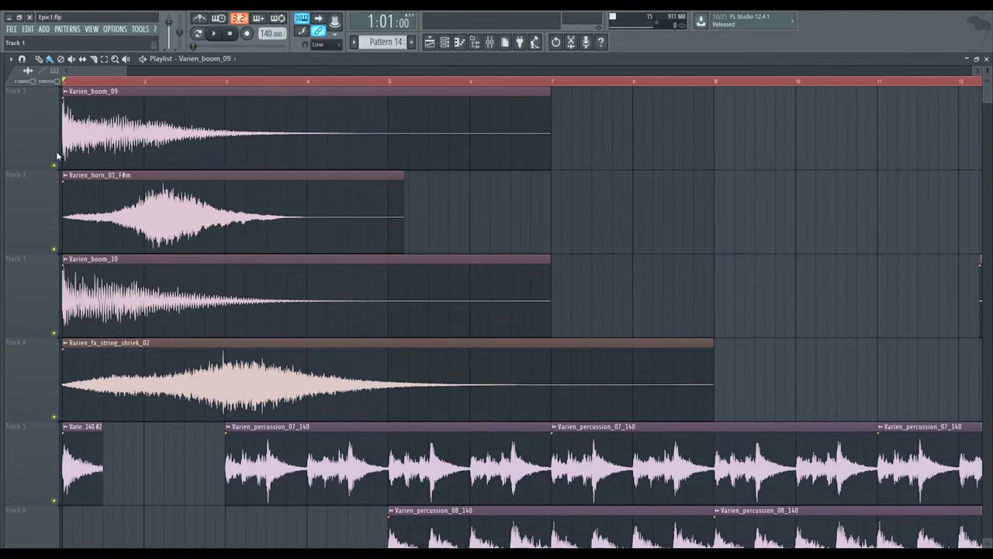
right_click(56, 167)
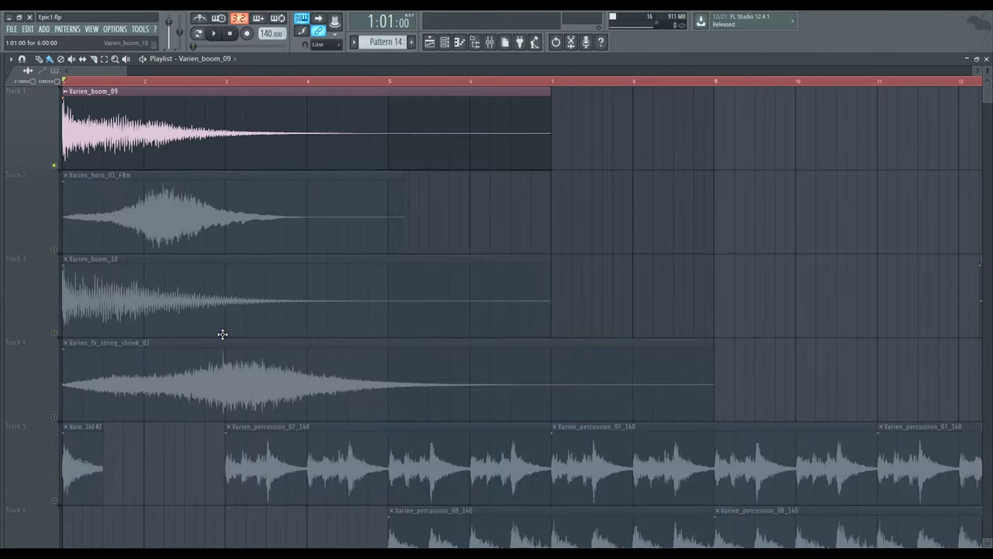
key("space")
key("space")
Leave the playlist and review the Insert 2 EQ, the Varien_boom_09 settings and the Insert 2 mixer track
left_click(986, 60)
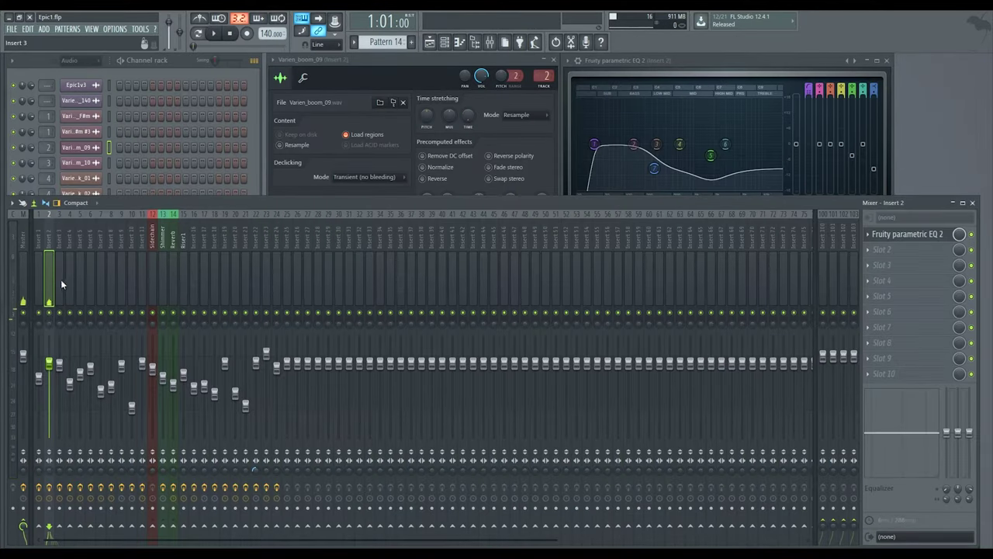
left_click(708, 68)
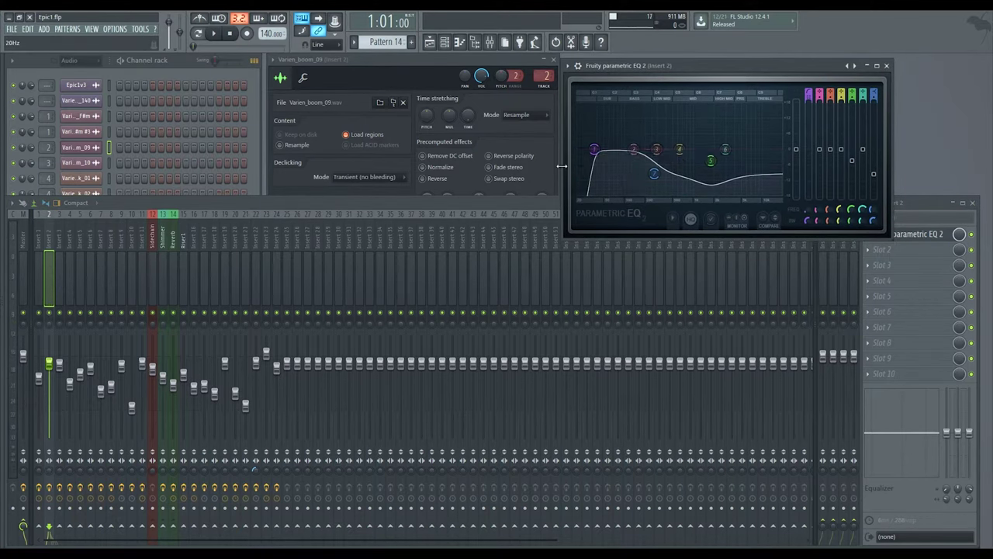
left_click_drag(449, 67, 445, 65)
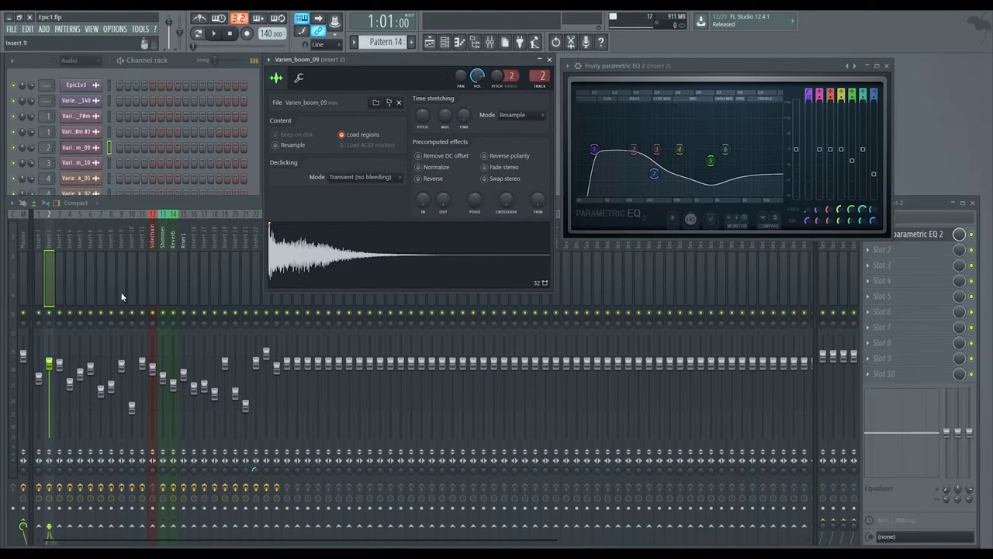
left_click(48, 297)
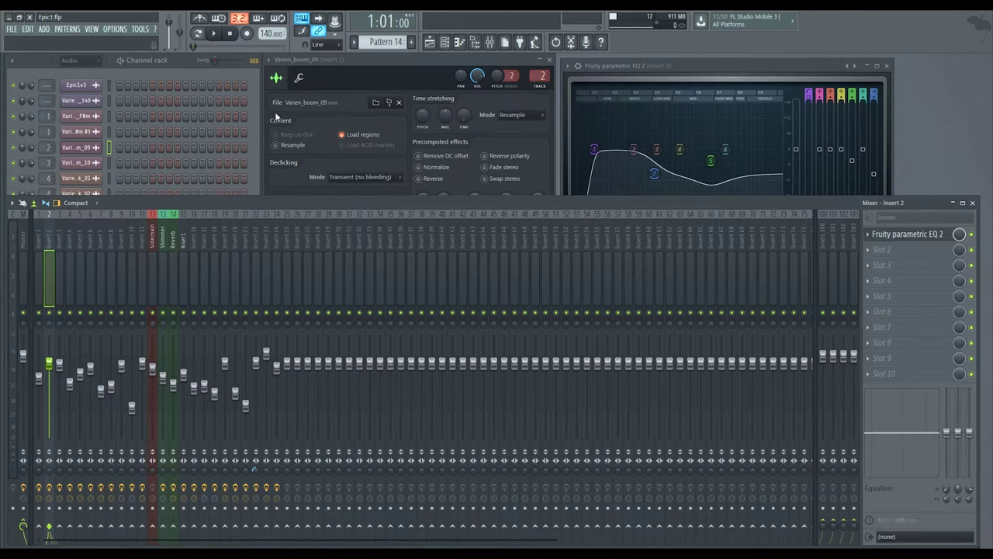
Open the settings of the Varien_boom_10 channel, place the window beside the channel rack and audition the sample
left_click(78, 168)
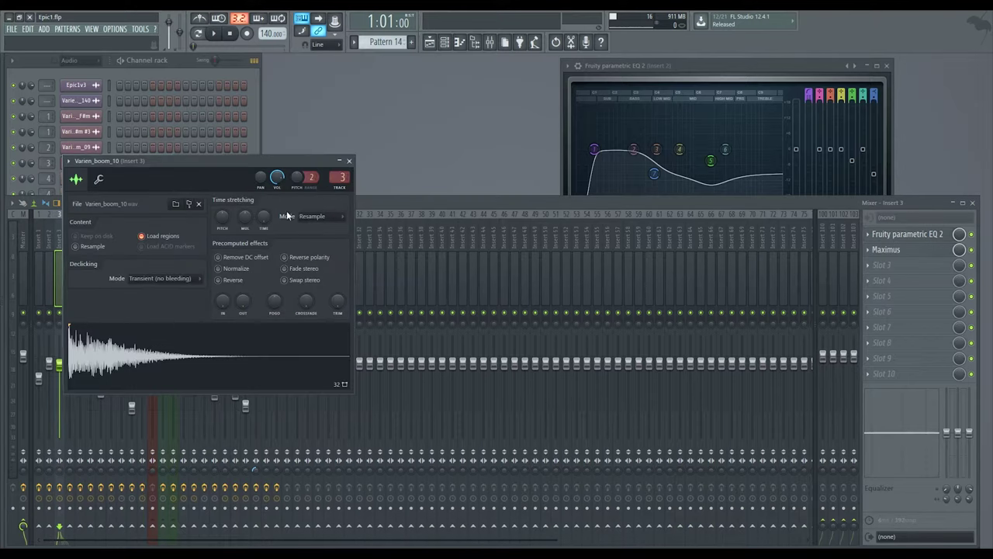
left_click_drag(153, 170, 358, 121)
left_click(386, 311)
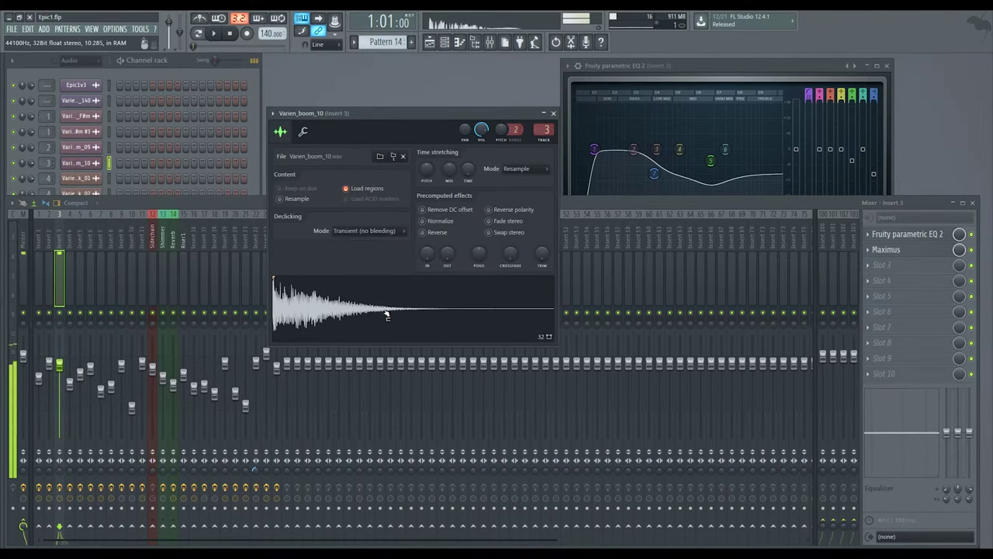
Open the Fruity parametric EQ 2 on Insert 3, place it beside the Varien_boom_10 settings and audition the sample against its curve
left_click(62, 281)
left_click_drag(394, 109, 385, 93)
left_click(938, 234)
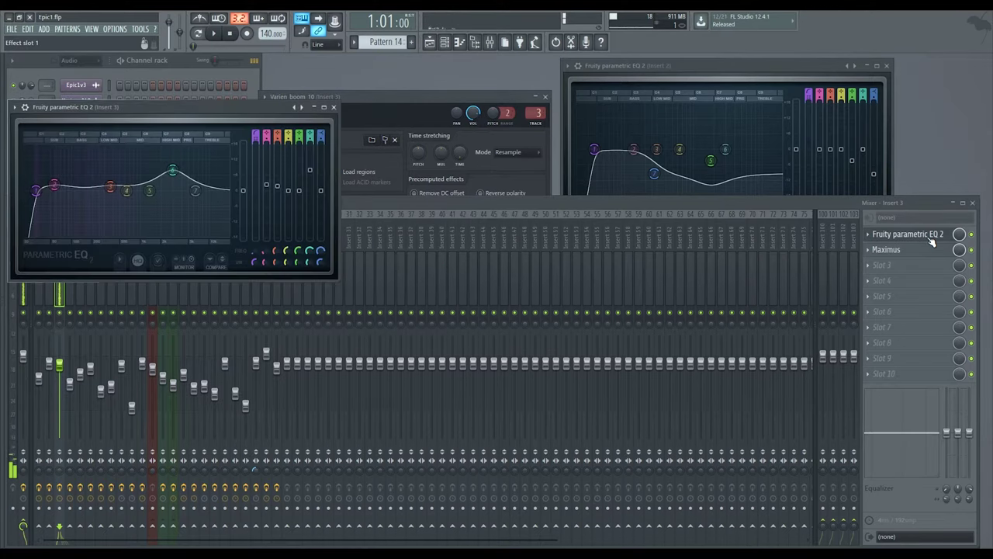
left_click_drag(154, 120, 707, 128)
left_click_drag(395, 98, 370, 97)
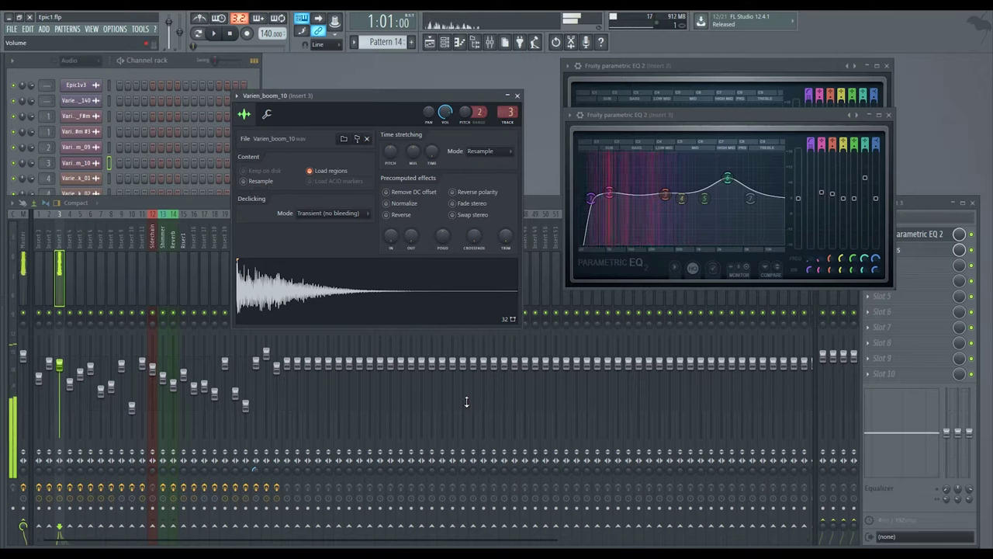
mouse_move(732, 179)
left_click(390, 297)
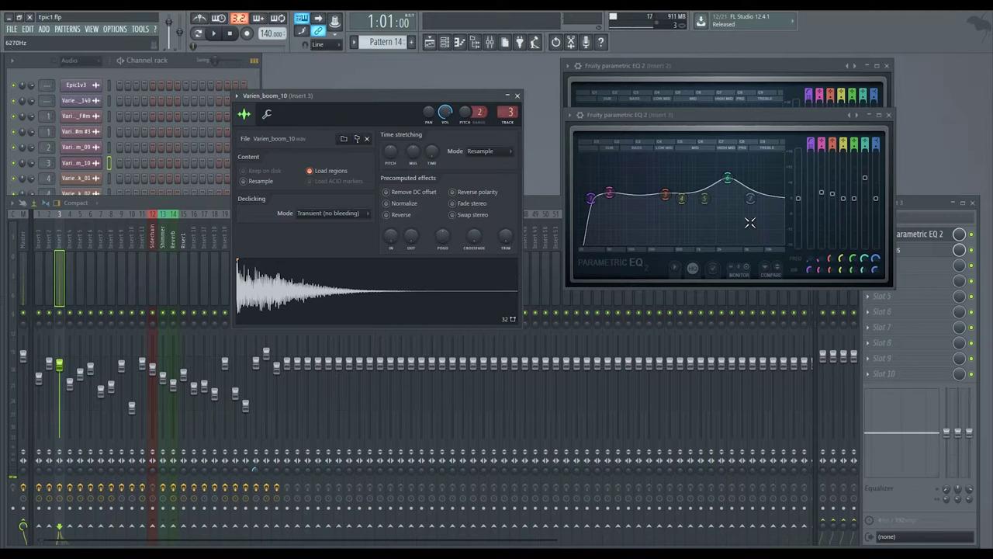
Select Insert 4, open the settings of the Varien_fx_string_shriek_01 channel, audition the sample and watch its mixer signal
left_click(70, 241)
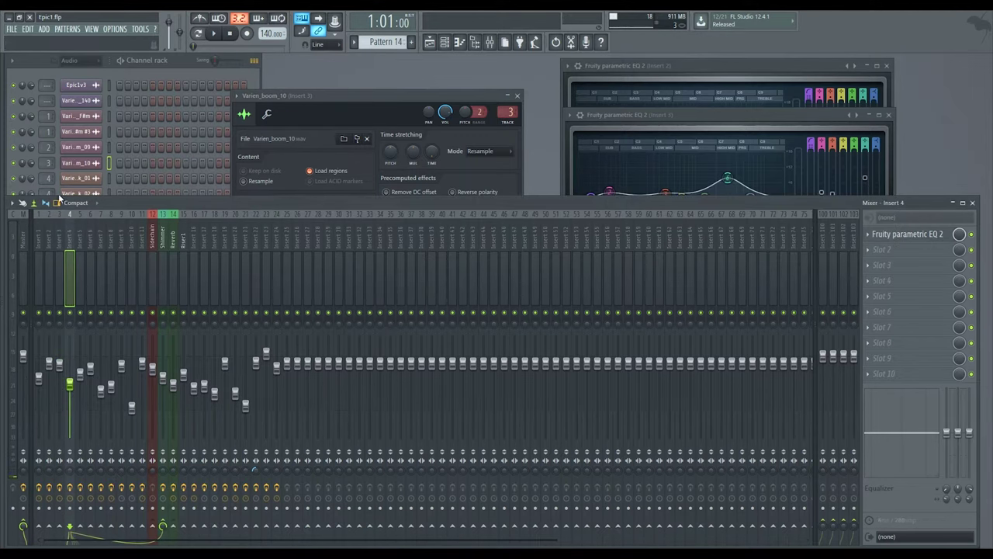
left_click(90, 181)
left_click_drag(122, 106, 237, 98)
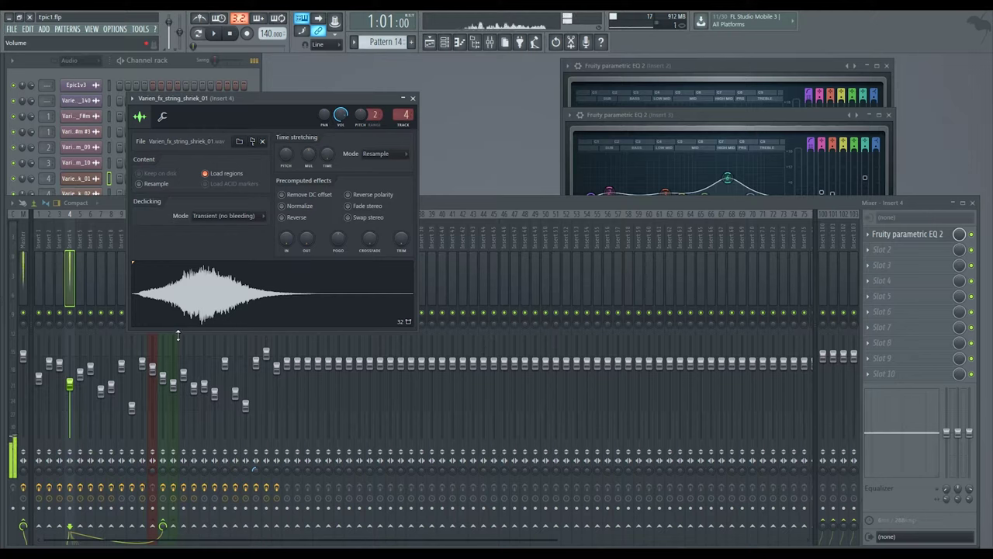
left_click(107, 317)
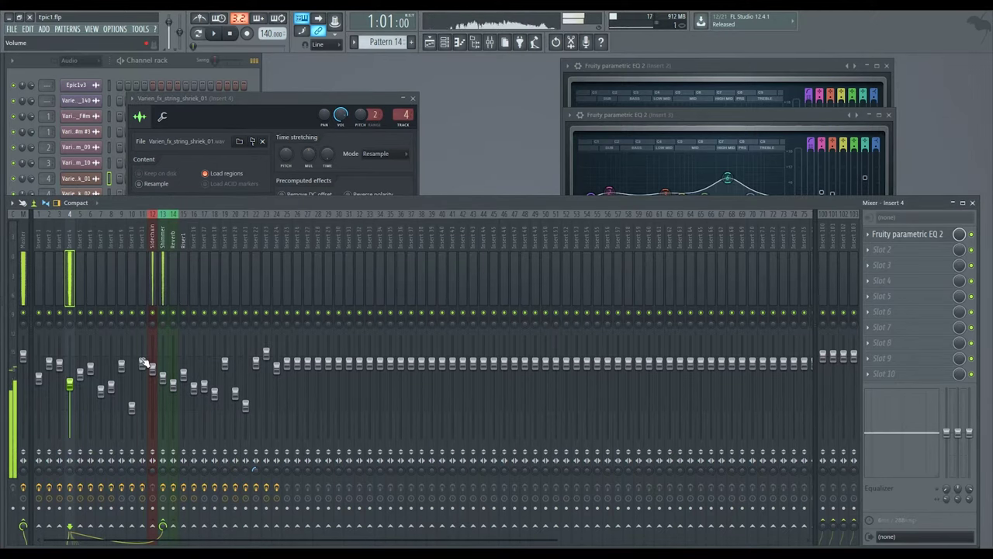
Inspect the effects on the Shimmer track, reselect Insert 4 and place the Varien_fx_string_shriek_01 settings beside the channel rack
left_click(163, 277)
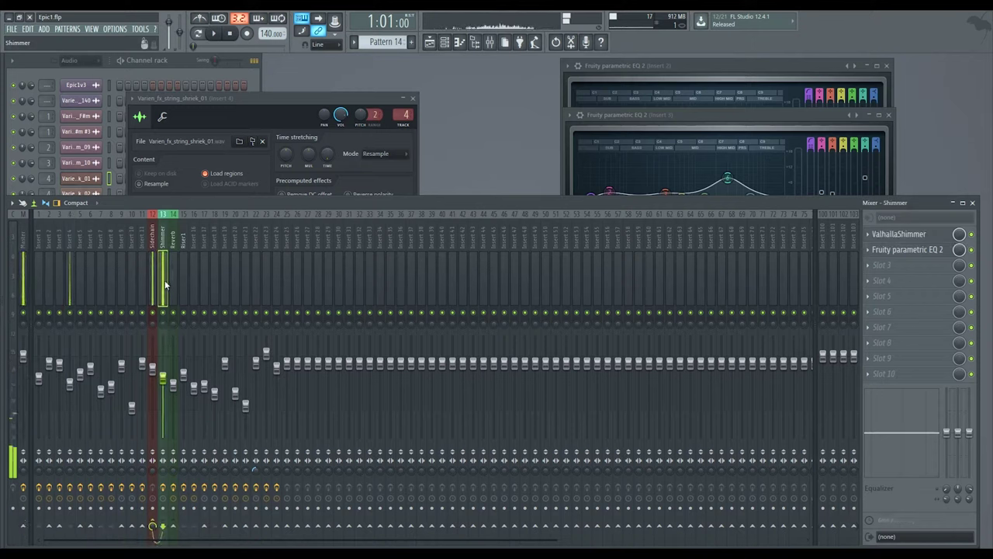
left_click(74, 278)
left_click_drag(305, 99, 443, 67)
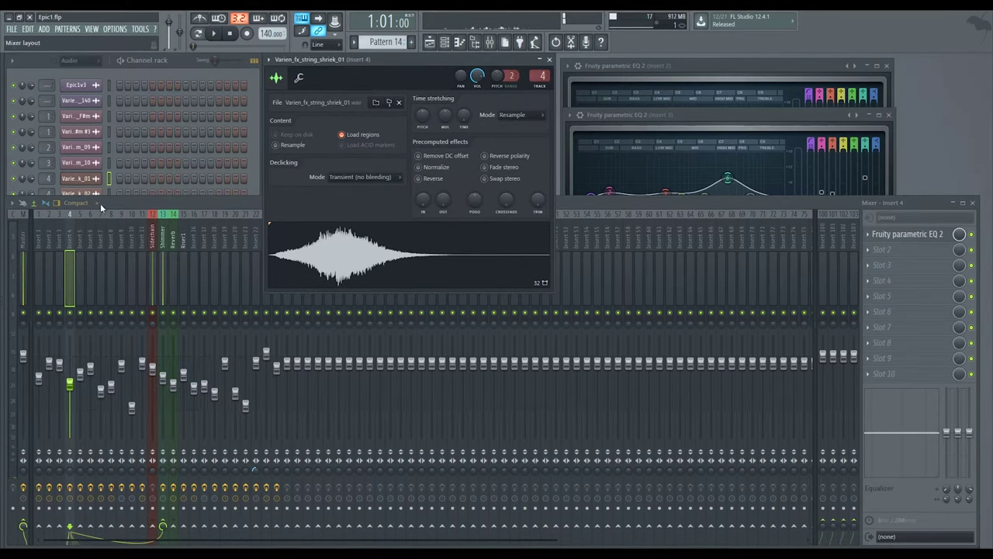
Open the Fruity parametric EQ 2 on Insert 4, check its curve and return to the mixer
left_click(882, 245)
left_click(906, 235)
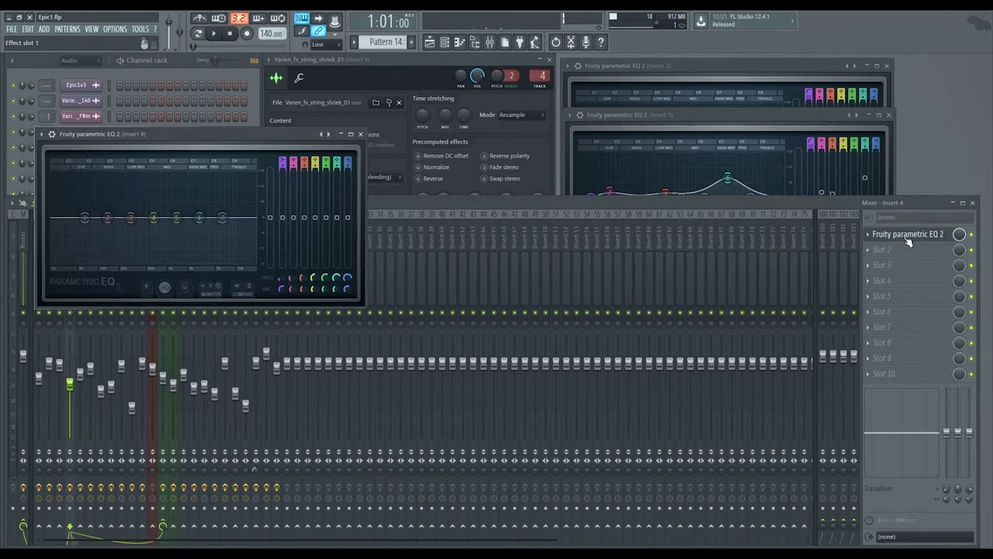
left_click(426, 143)
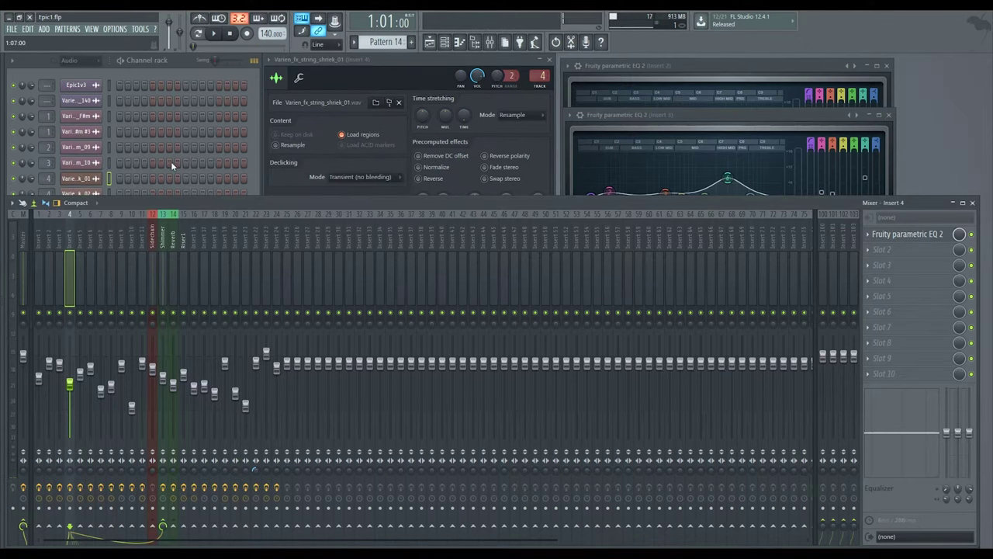
Open the settings of the Varien_fx_string_shriek_02 channel, move the window upward and bring the full channel rack into view
left_click(77, 194)
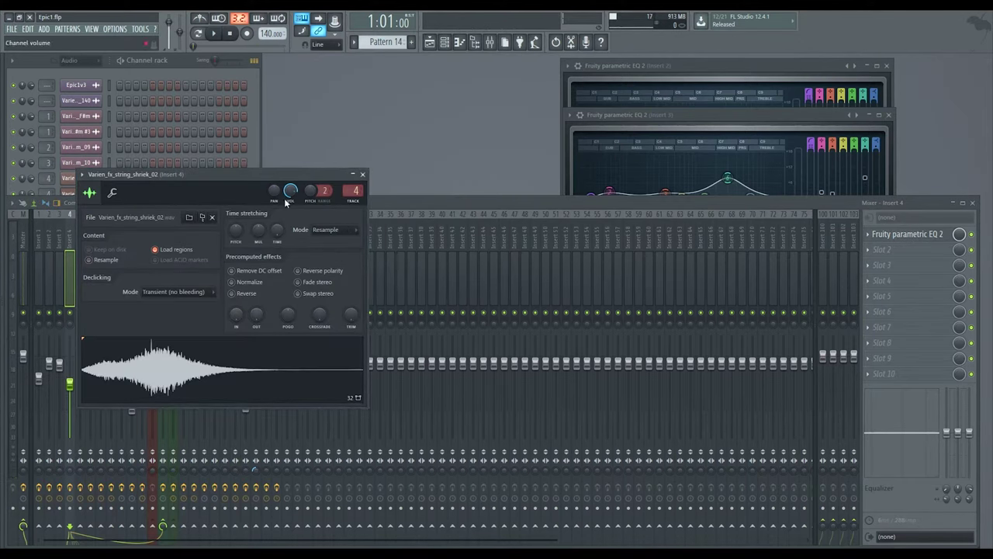
left_click_drag(219, 181, 370, 119)
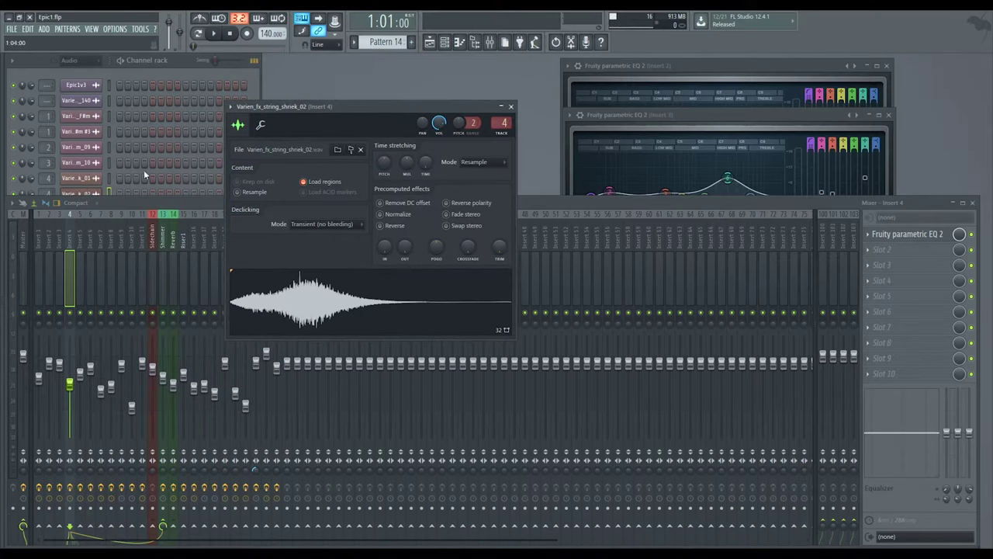
left_click(258, 165)
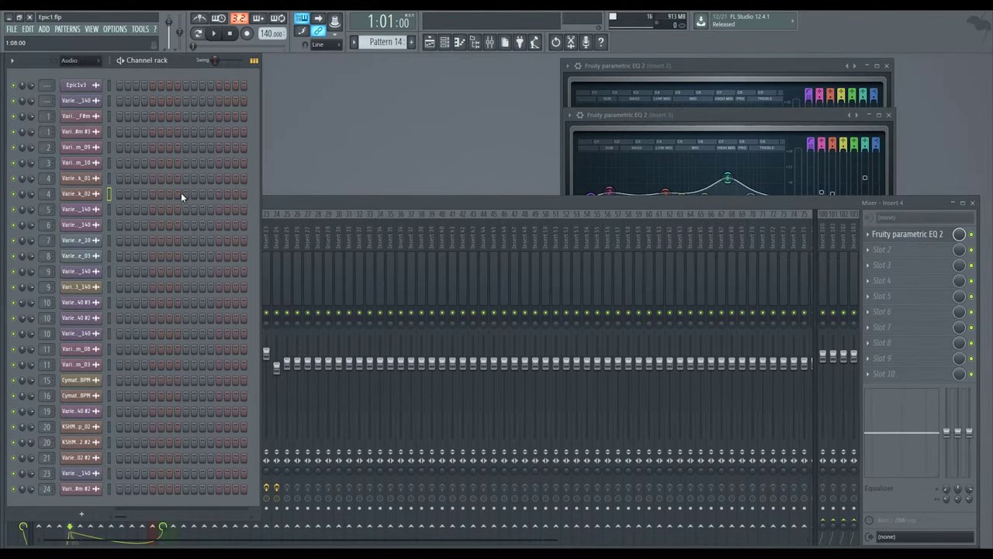
Audition the Varien_fx_string_shriek_02 and Varien_fx_string_shriek_01 samples and close their settings windows
left_click(81, 193)
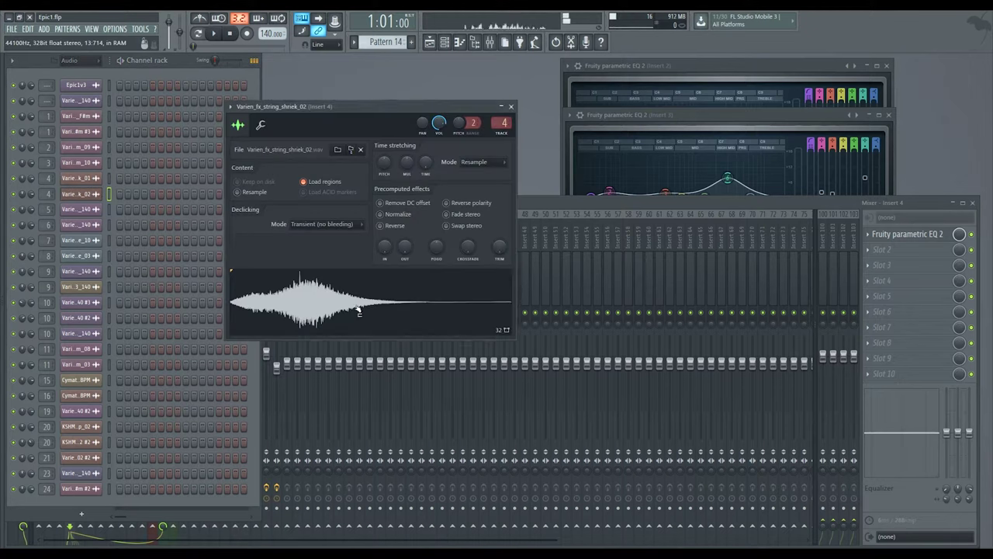
left_click(510, 107)
left_click(81, 178)
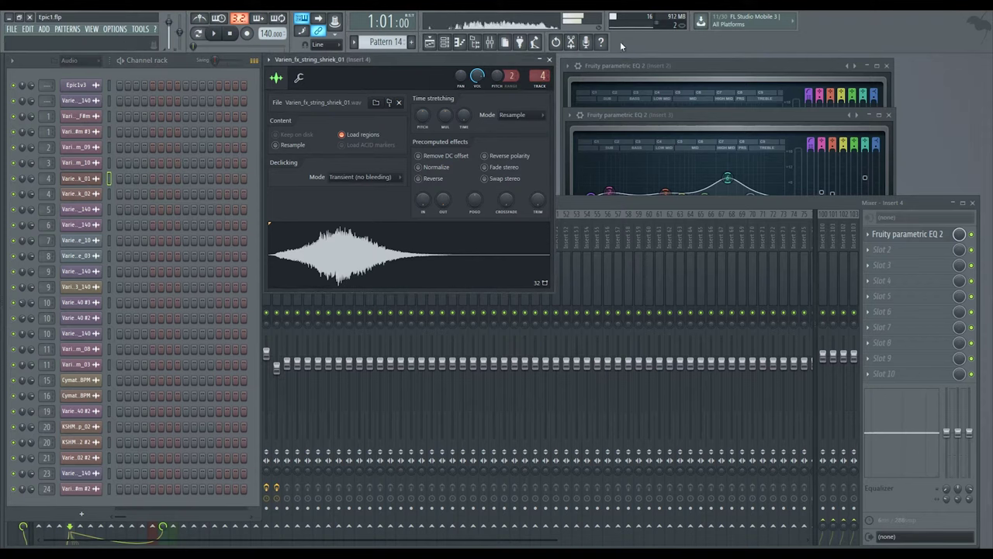
left_click(549, 59)
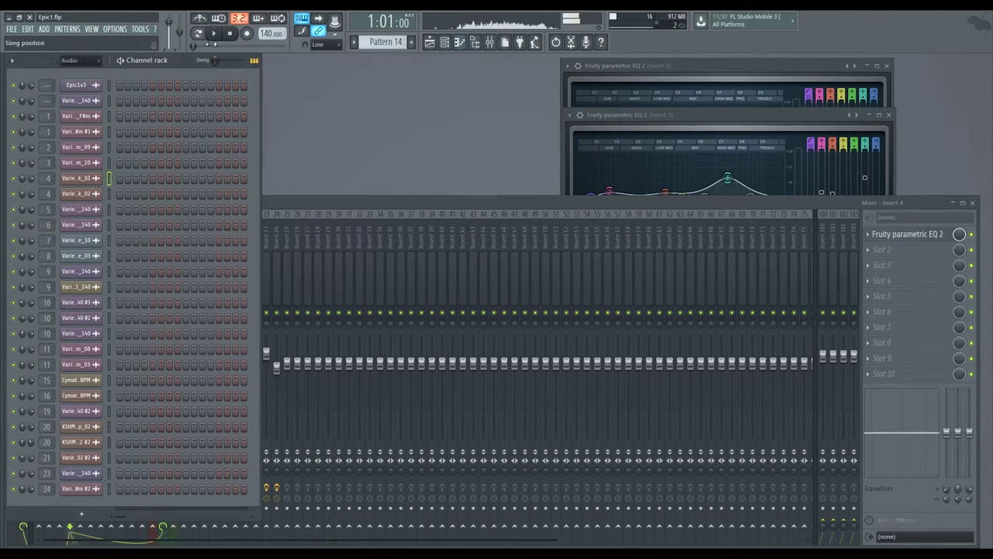
Open the settings of the Varien_percussion_07_140 channel on Insert 5 and move the window over the upper channel rack
left_click(86, 212)
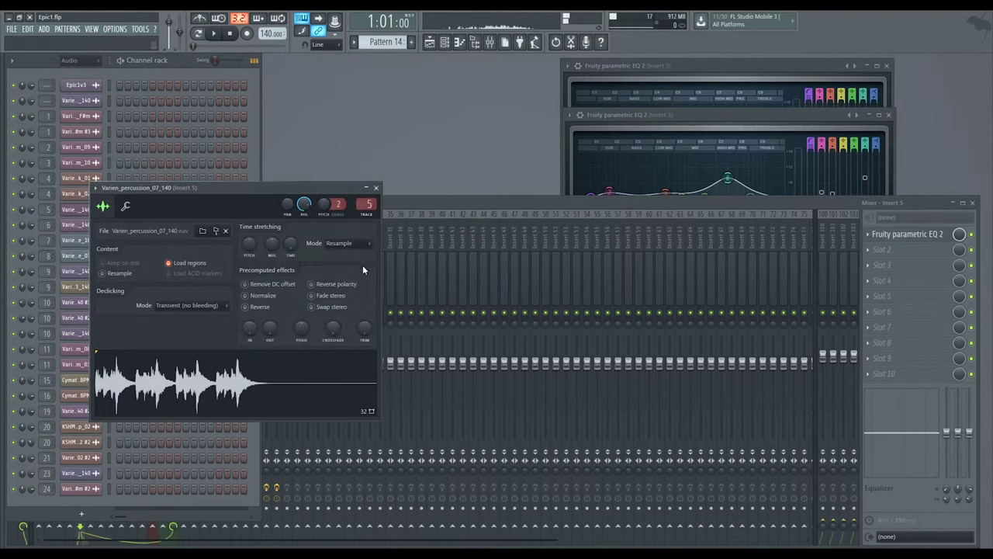
left_click_drag(201, 190, 129, 70)
left_click(490, 43)
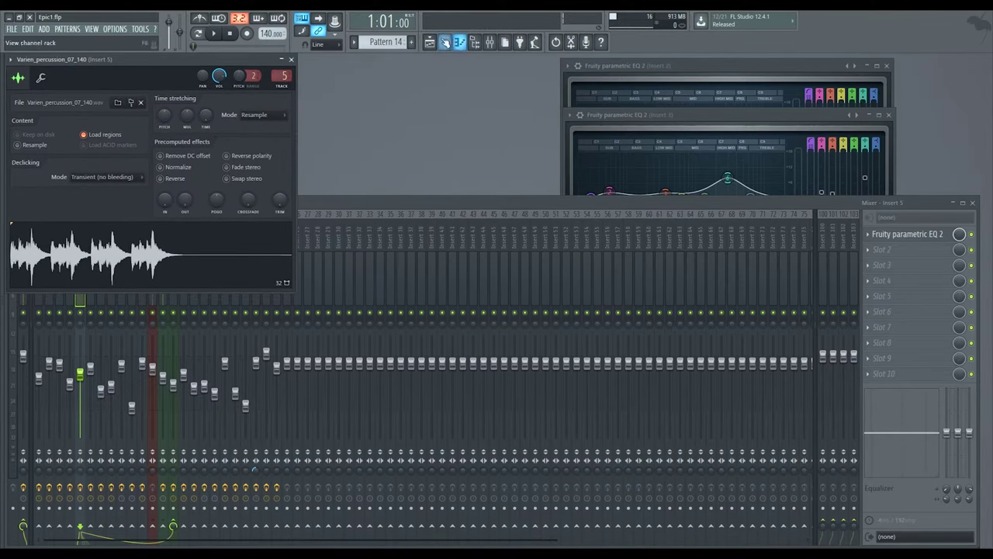
Bring up the playlist, clear the time selection and unsolo Track 1 so all tracks are active
left_click(429, 42)
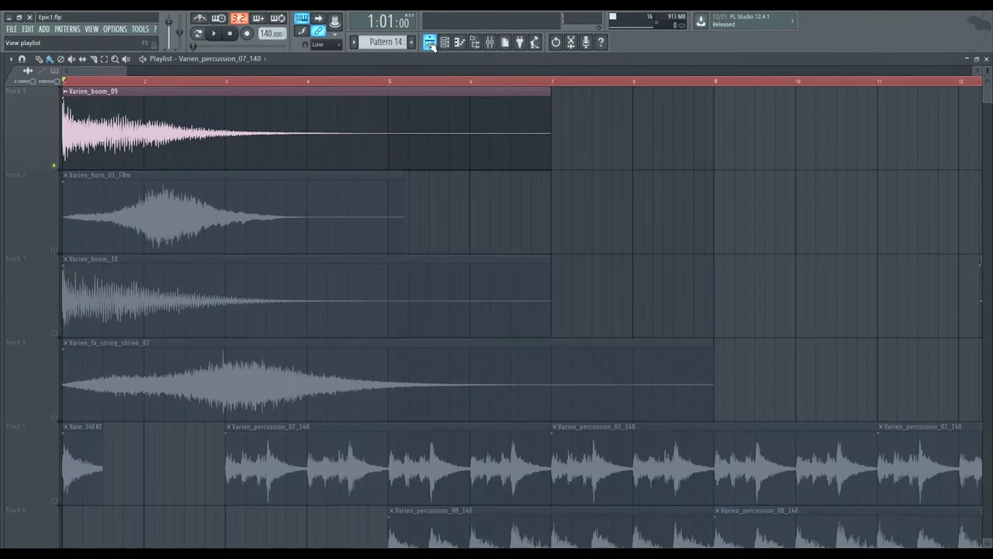
double_click(299, 82)
scroll(253, 142, "down", 2)
right_click(54, 249)
right_click(55, 249)
scroll(201, 251, "down", 2)
scroll(202, 253, "down", 1)
scroll(122, 223, "up", 3)
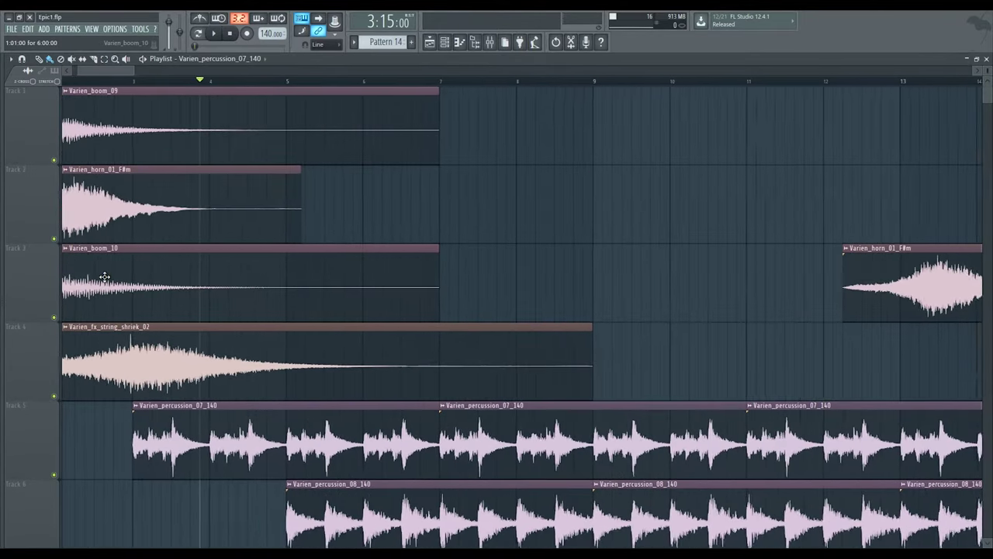
Set the playback position to bar 3, solo Track 5 and play its Varien_percussion_07_140 clips
left_click(221, 83)
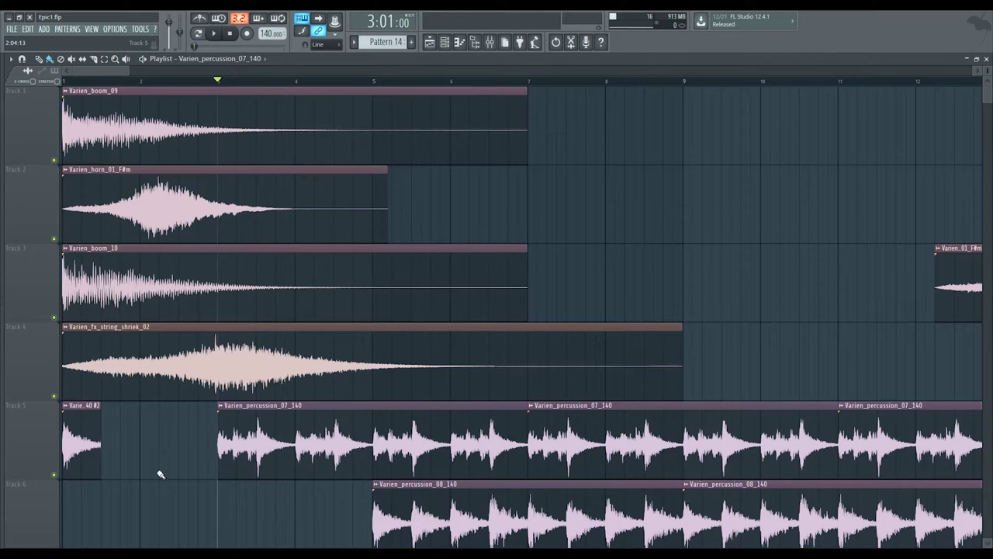
scroll(117, 462, "down", 1)
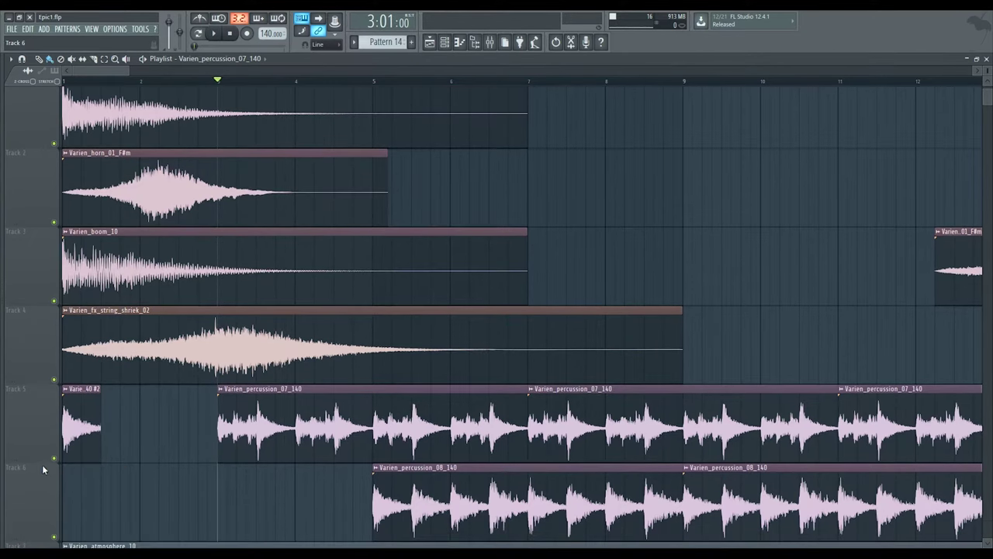
right_click(54, 459)
key("space")
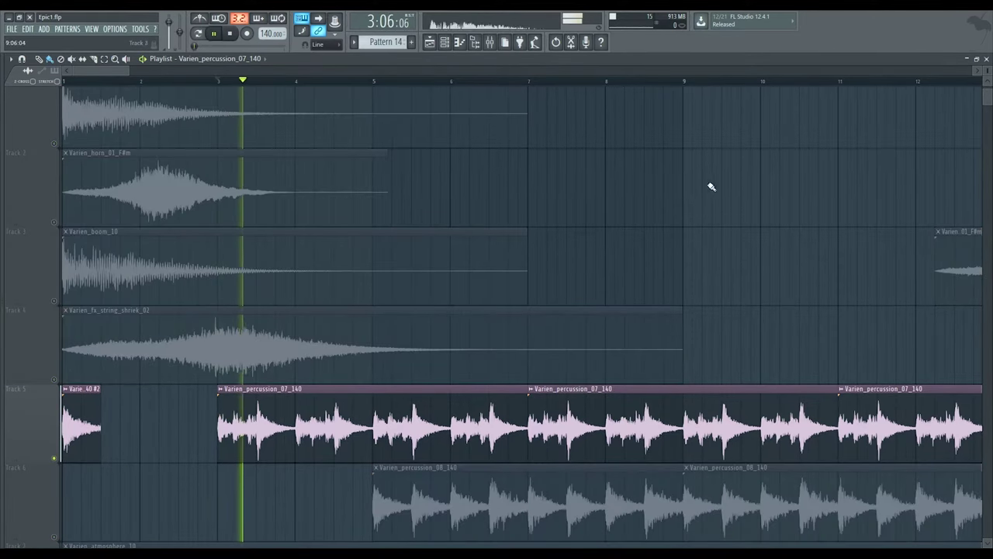
Leave the playlist during playback and open the Fruity parametric EQ 2 on Insert 5
left_click(979, 66)
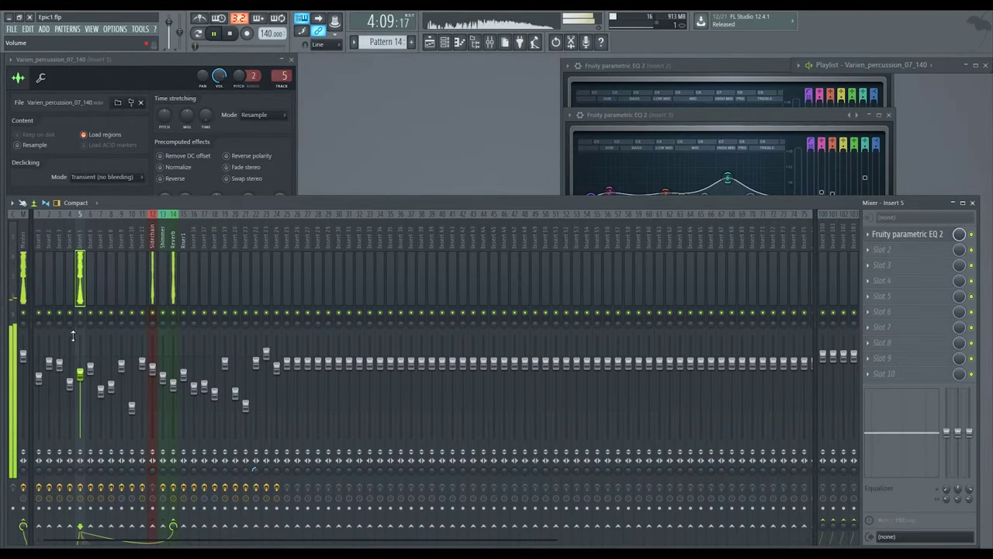
left_click(908, 233)
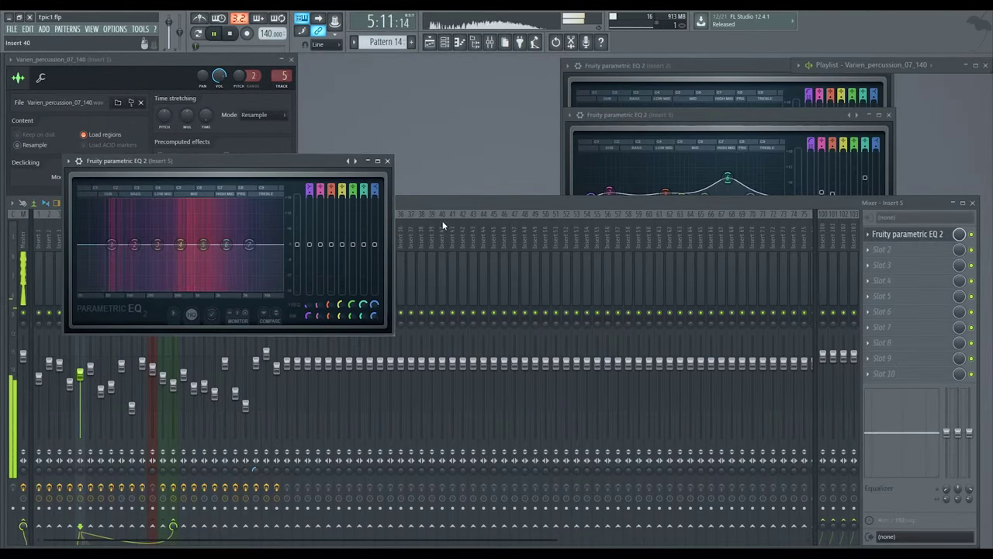
Move the Insert 5 EQ window clear of the lower mixer tracks and compare the sends of Inserts 5 and 4
left_click_drag(199, 161, 439, 114)
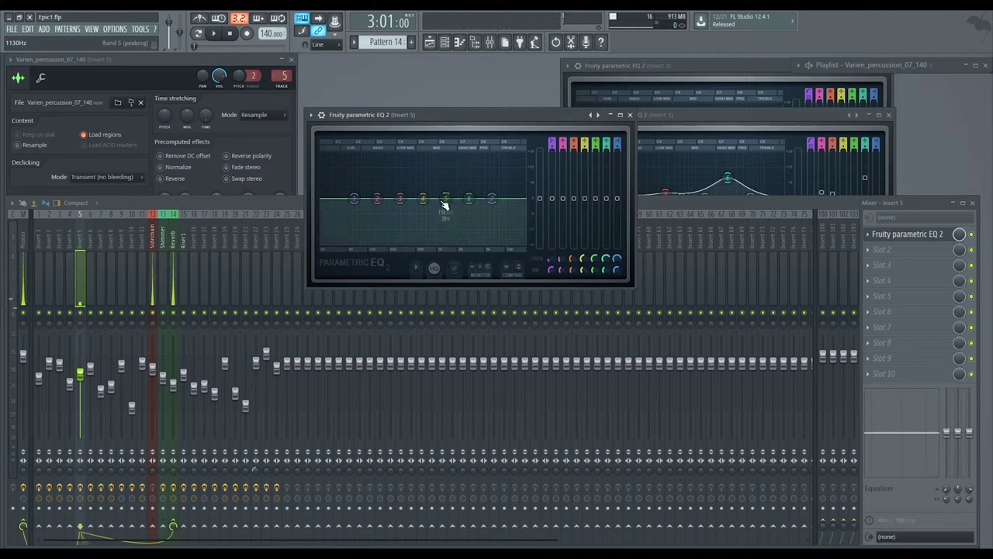
left_click(85, 303)
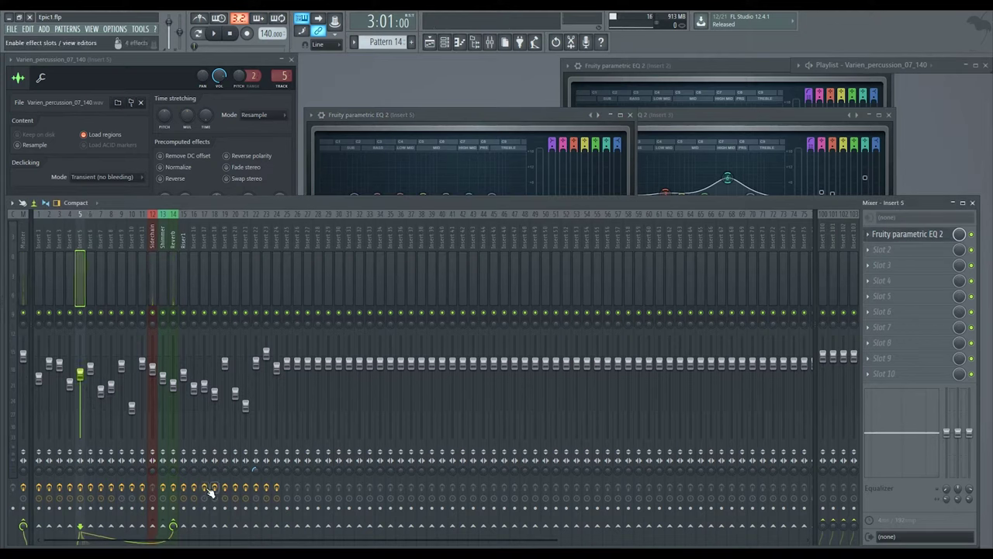
left_click(168, 285)
left_click(68, 284)
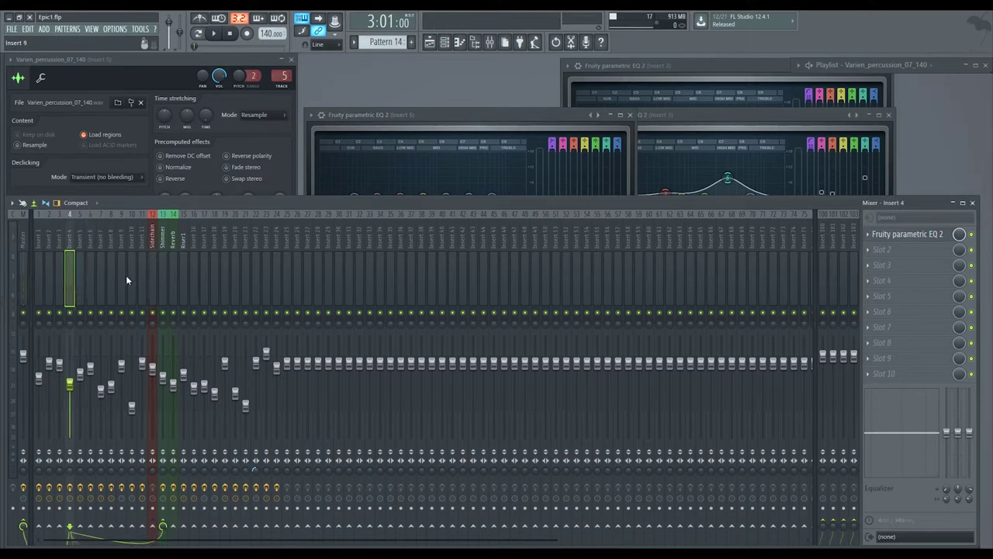
left_click(474, 130)
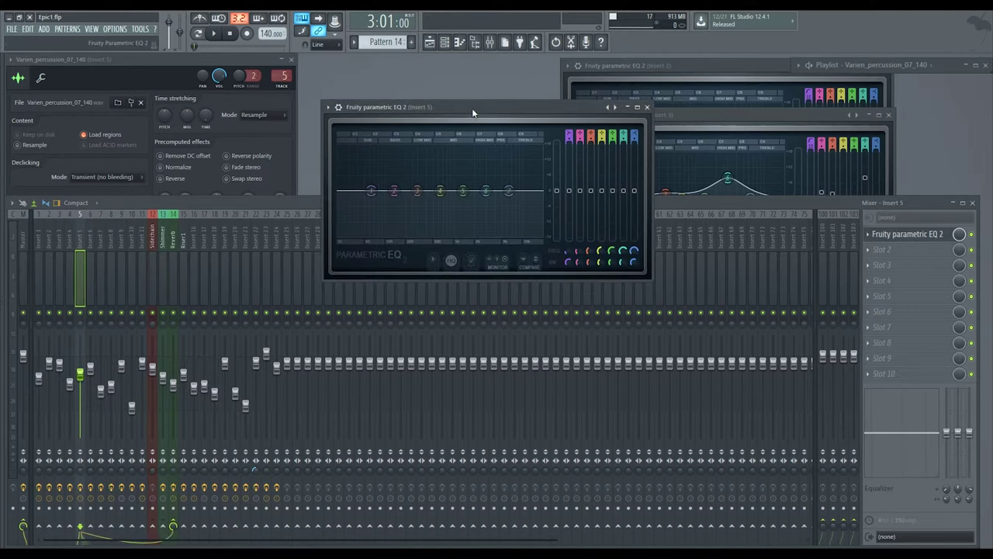
Close the Varien_percussion_07_140 channel settings and play from bar 3 with the mixer in front to check Insert 5's levels
left_click(292, 61)
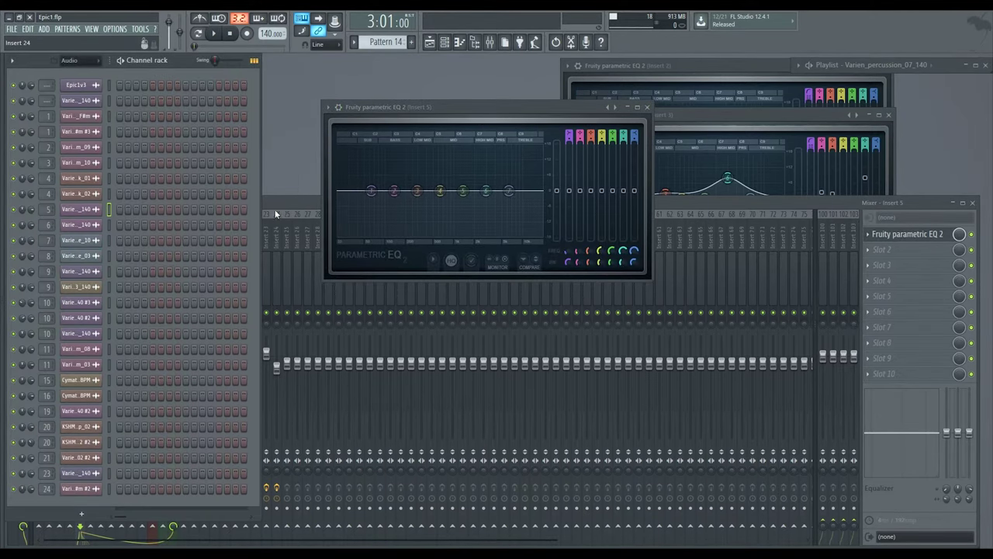
left_click(275, 215)
key("space")
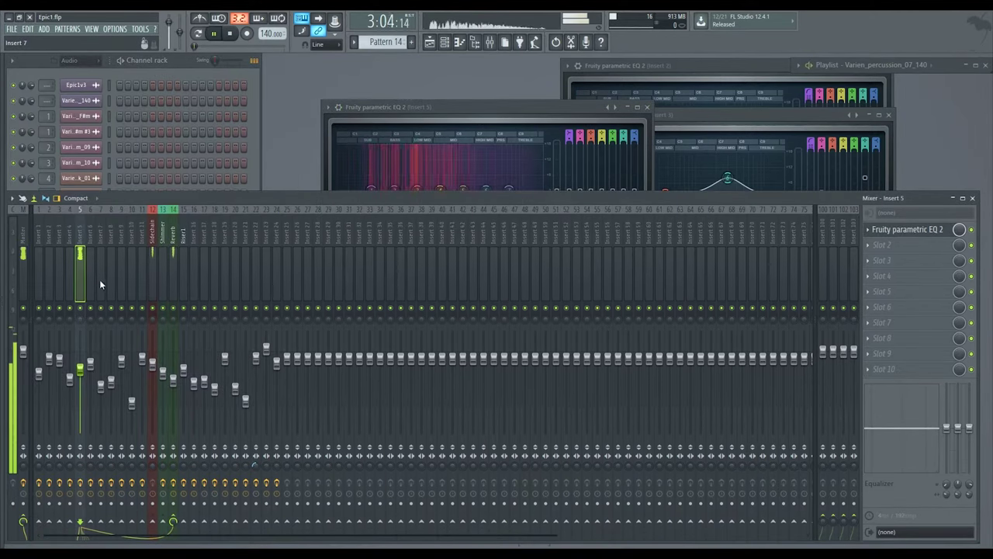
left_click(490, 42)
left_click(490, 42)
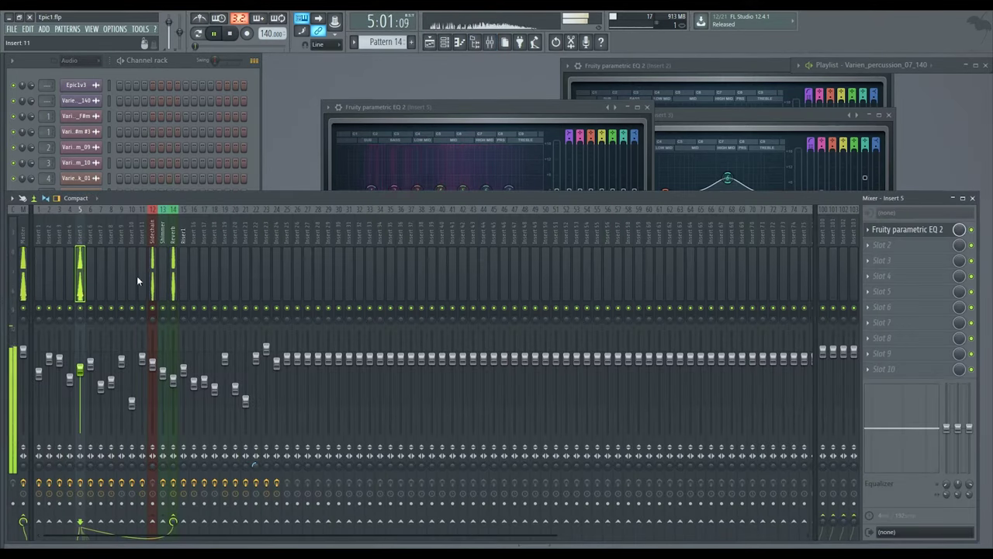
key("space")
Open the settings of the Varien_percussion_08_140 channel on Insert 6 and move the window beside the channel rack
left_click(100, 73)
left_click(81, 226)
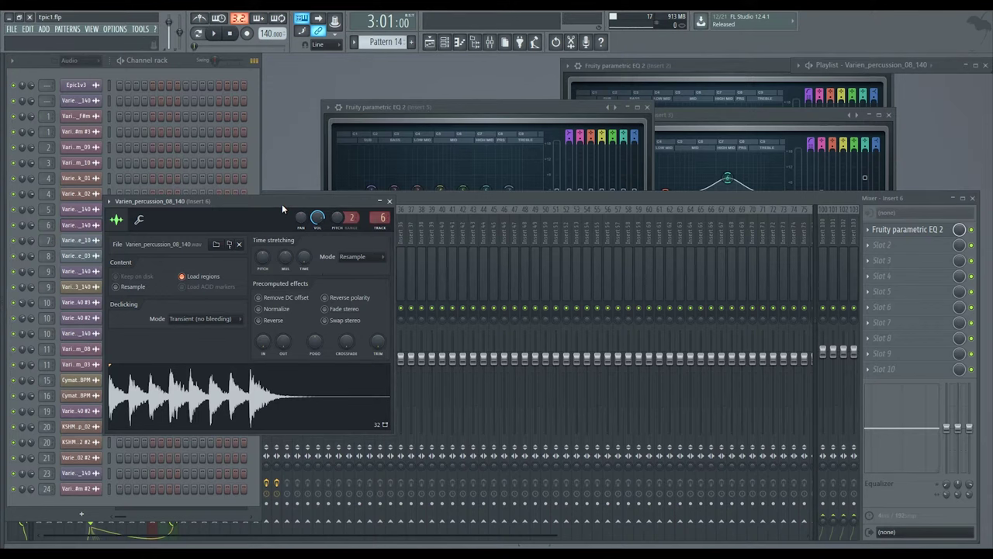
left_click_drag(274, 202, 439, 57)
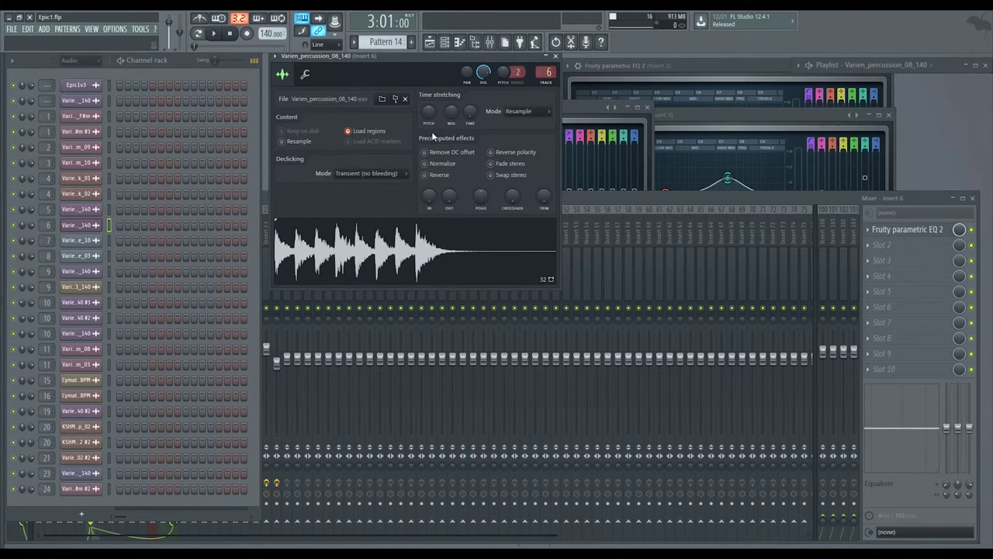
Review the Fruity parametric EQ 2 on Insert 6 alongside the Varien_percussion_08_140 settings, and return to the mixer
left_click(611, 195)
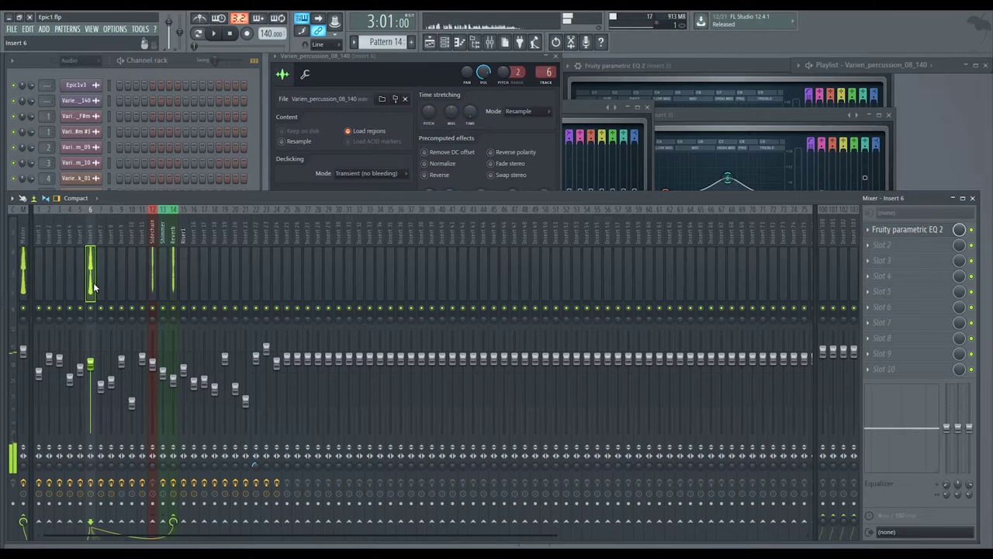
left_click(907, 229)
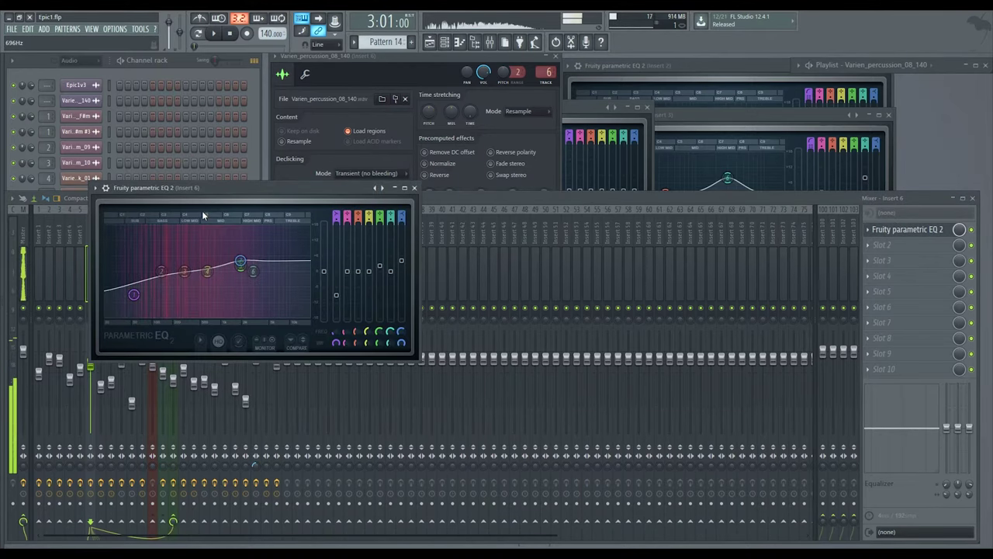
left_click_drag(194, 190, 348, 208)
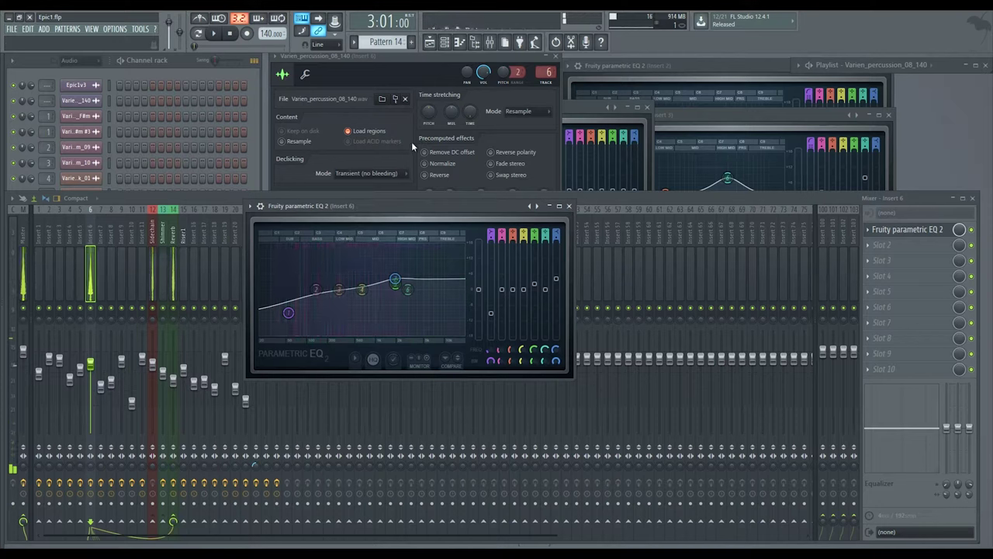
left_click(413, 75)
left_click_drag(405, 57, 400, 61)
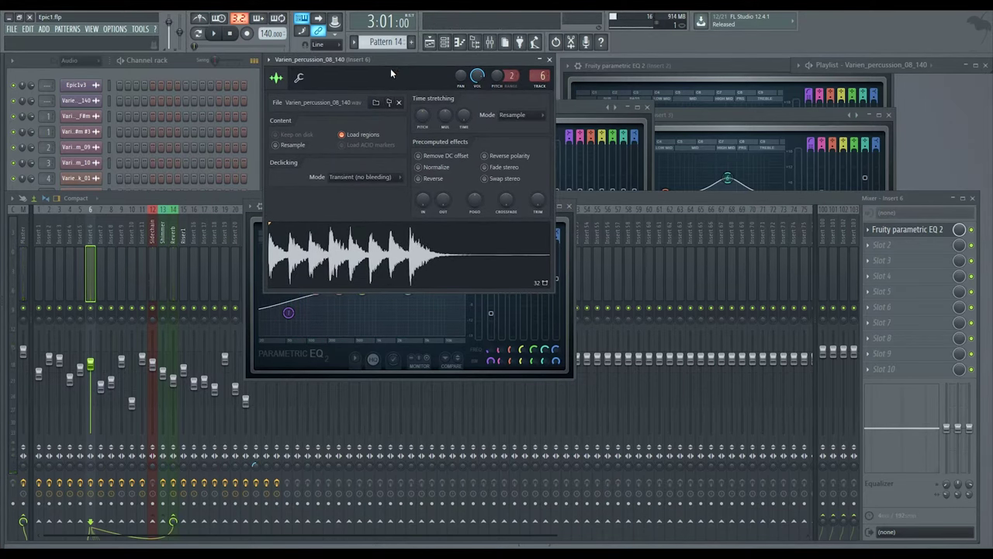
left_click(492, 44)
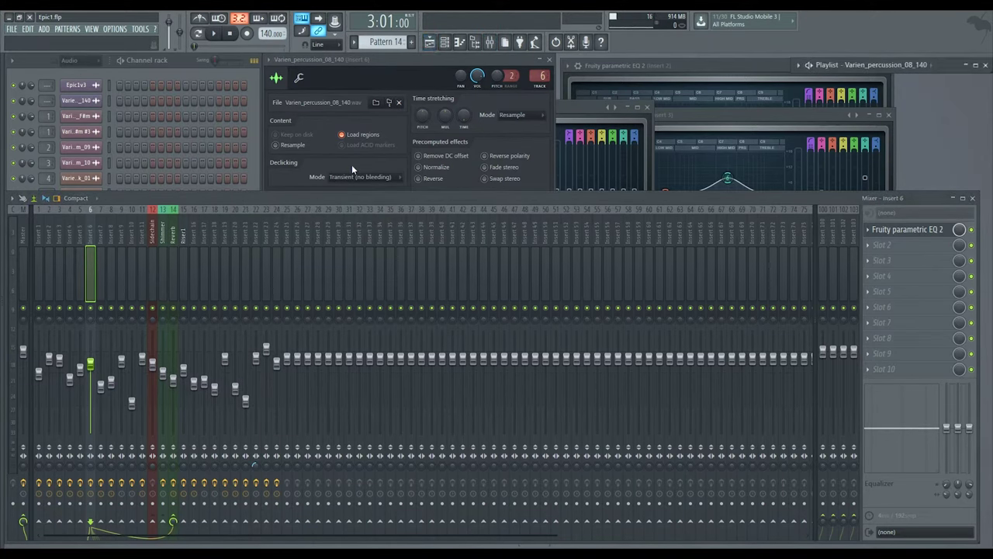
Bring up the playlist and enable Track 6 alongside Track 5 so both percussion tracks are active
left_click_drag(793, 71, 142, 485)
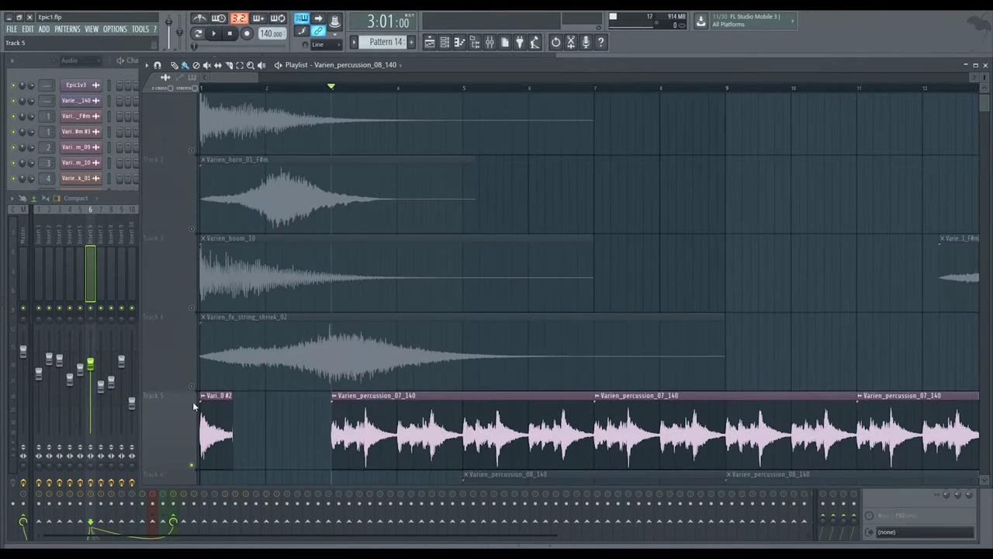
scroll(373, 267, "down", 6)
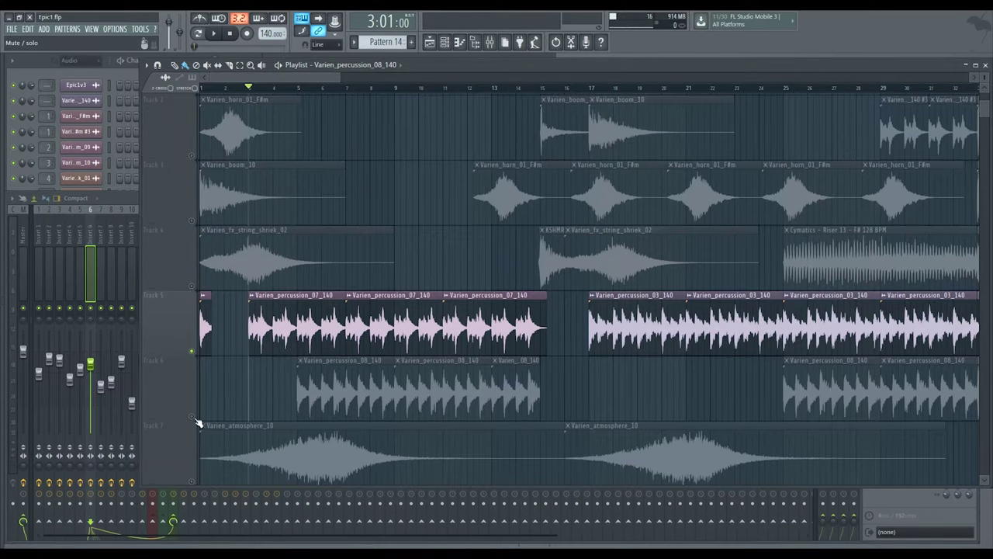
scroll(200, 416, "down", 2)
scroll(308, 297, "down", 3)
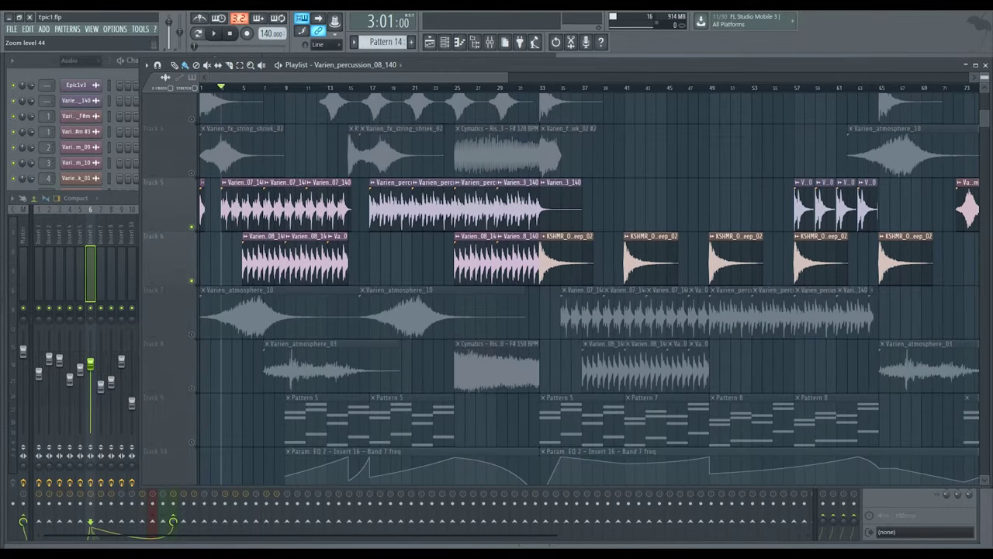
scroll(308, 298, "down", 2)
left_click_drag(284, 319, 450, 316)
scroll(235, 246, "up", 3)
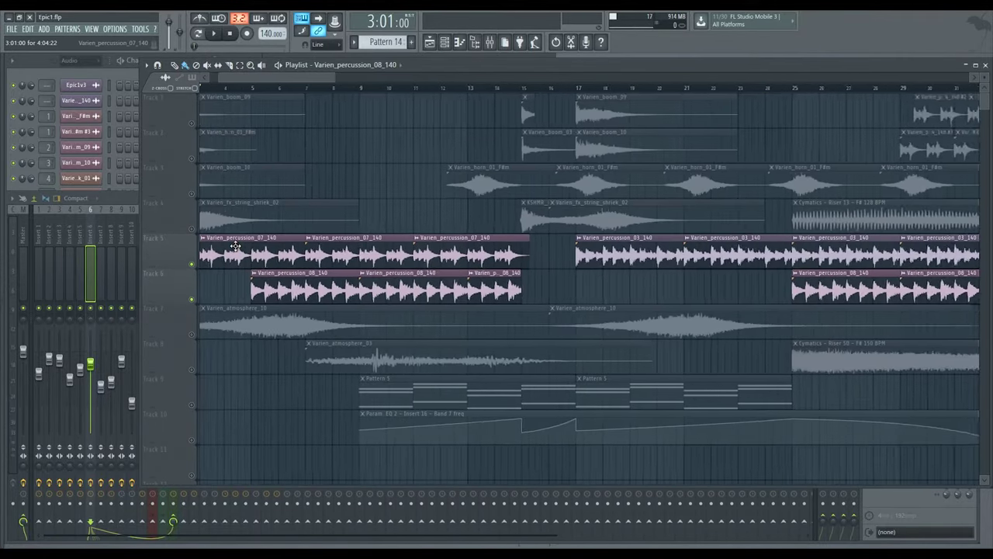
scroll(235, 245, "up", 2)
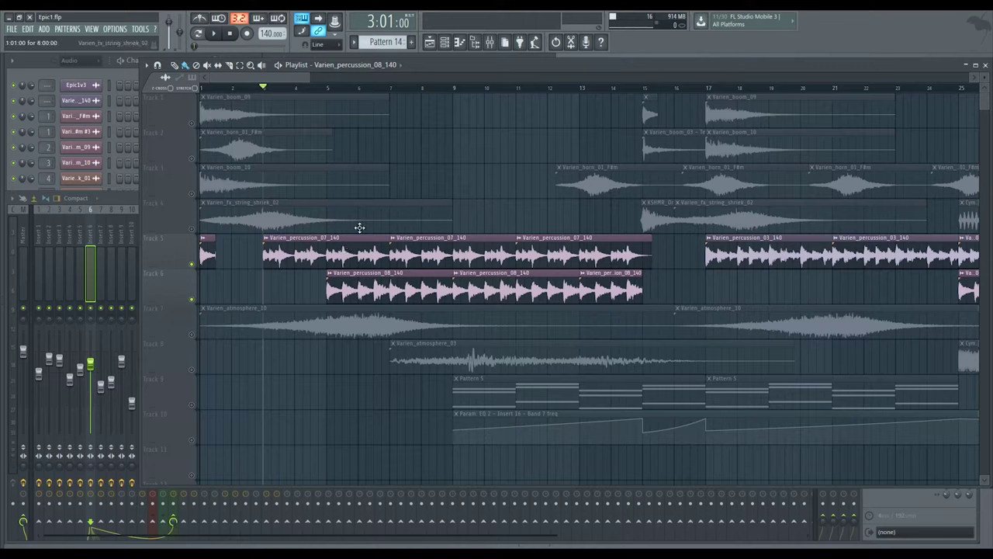
Play both percussion tracks from bar 5 and select Insert 6 in the mixer to check its levels and sends
left_click(328, 89)
key("space")
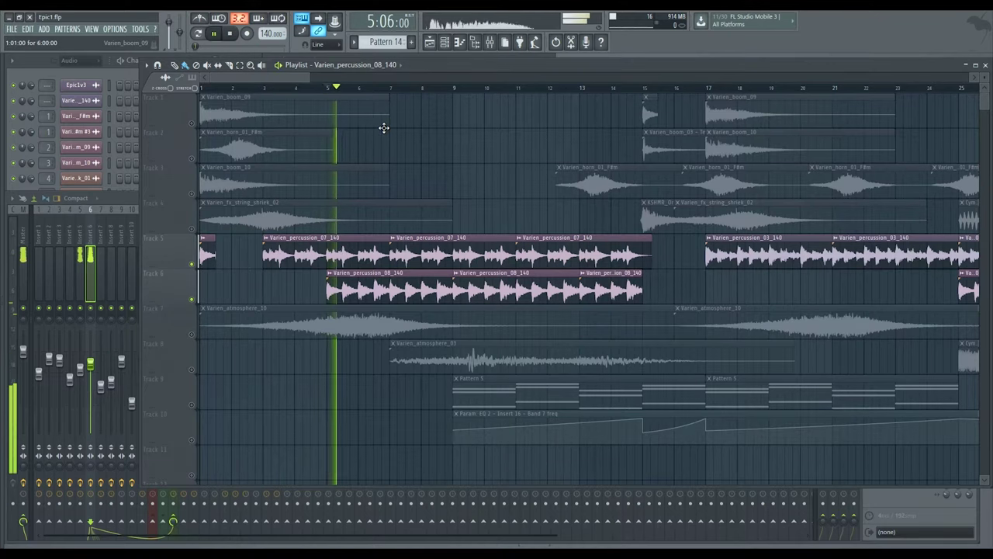
key("F9")
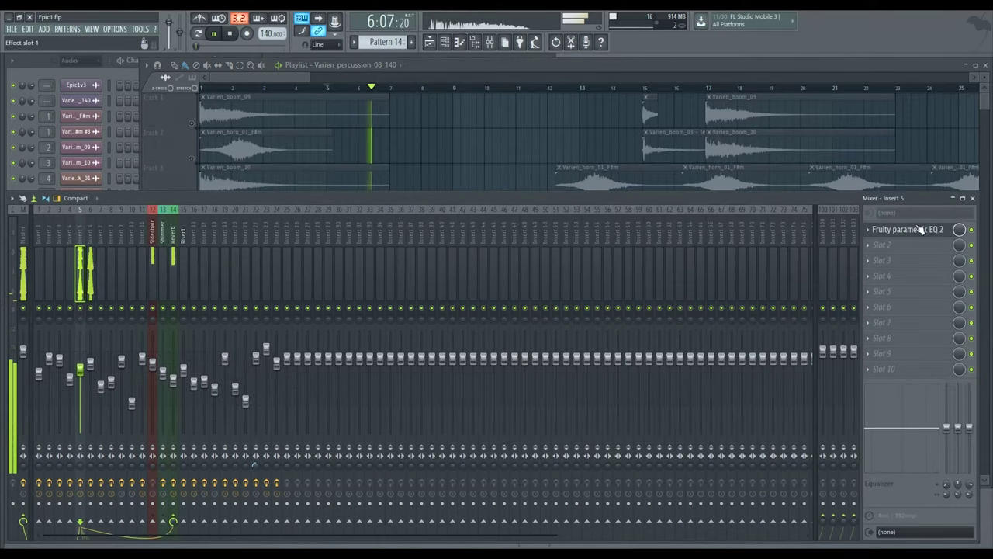
left_click(91, 289)
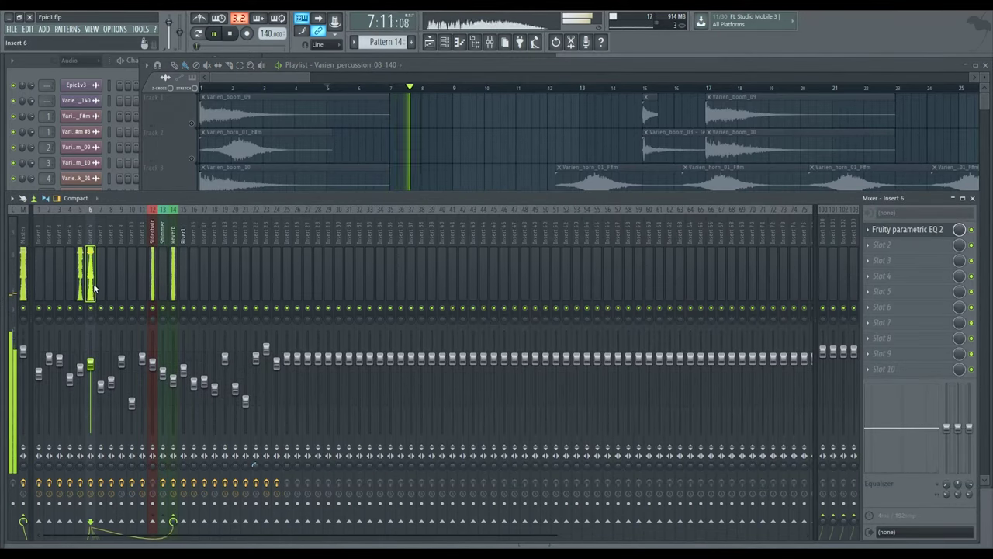
key("space")
Return to the playlist and replay the overlapping Track 5 and Track 6 percussion clips from bar 5
left_click(363, 169)
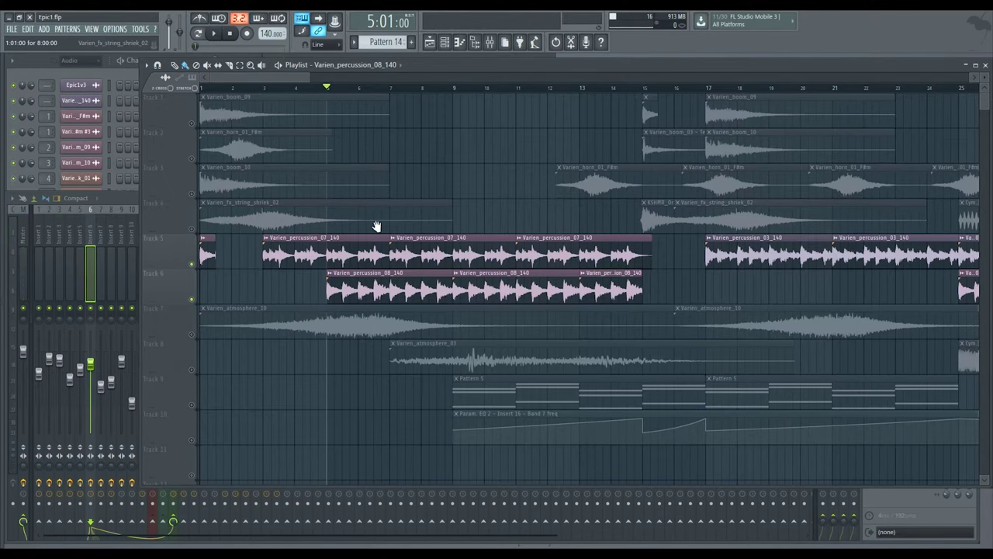
scroll(376, 226, "up", 3)
scroll(322, 227, "down", 1)
key("space")
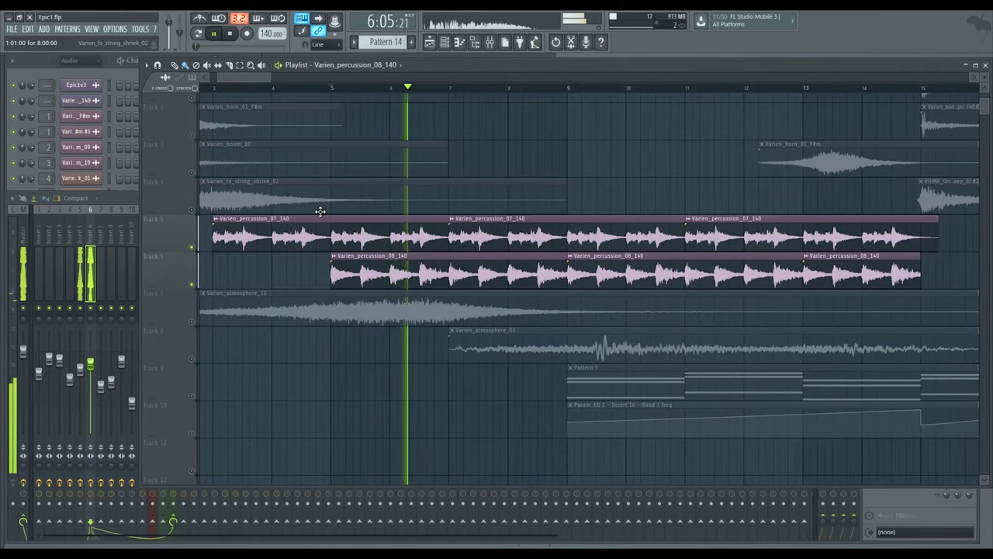
key("space")
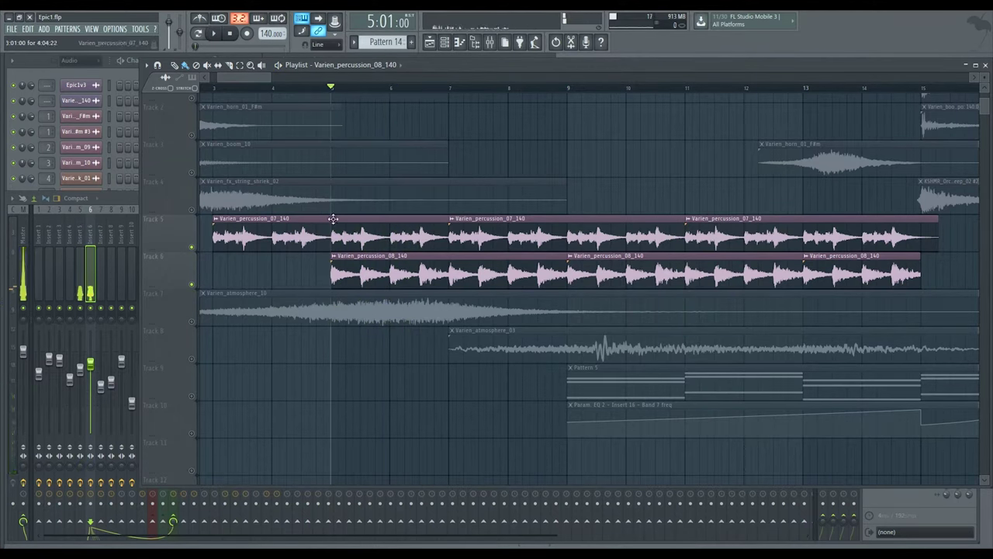
Set the playback position to bar 1, solo Track 1, enable Track 3 with it and play the boom clips
left_click_drag(332, 219, 486, 255)
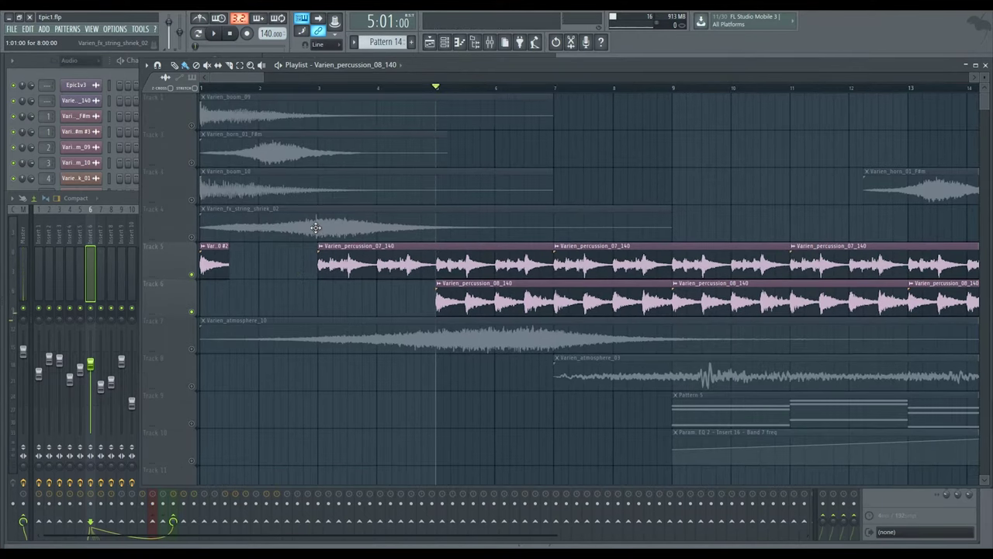
scroll(342, 237, "down", 2)
left_click(209, 87)
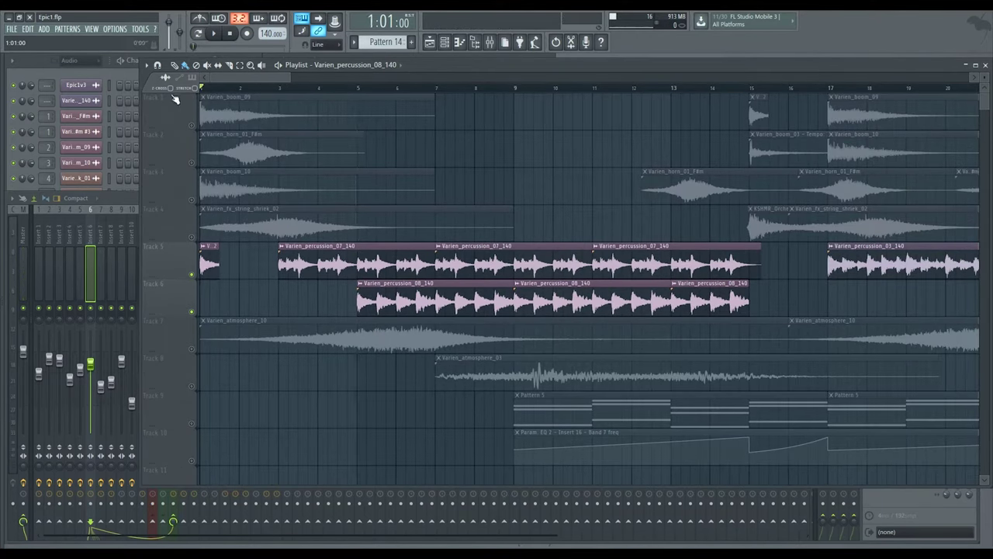
left_click(193, 130)
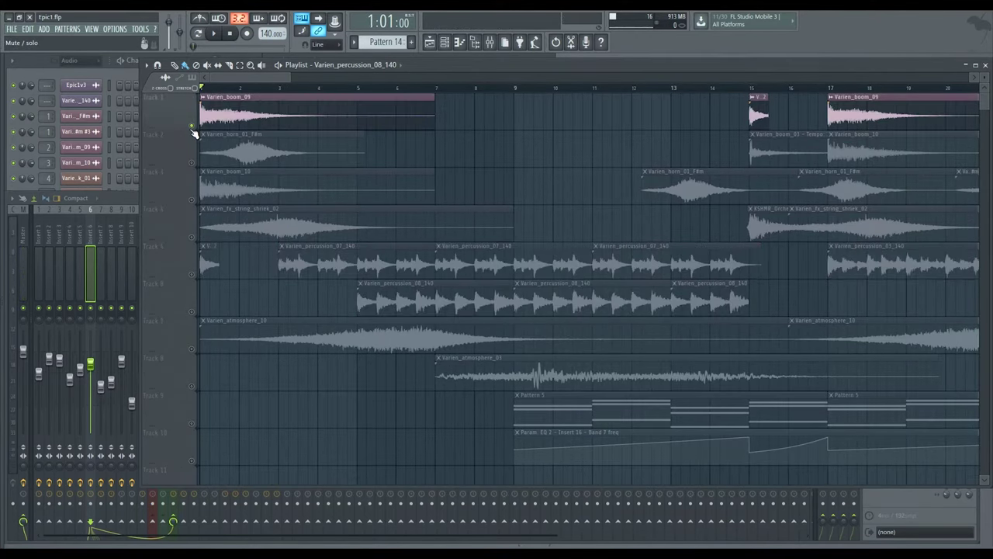
left_click(193, 199)
key("space")
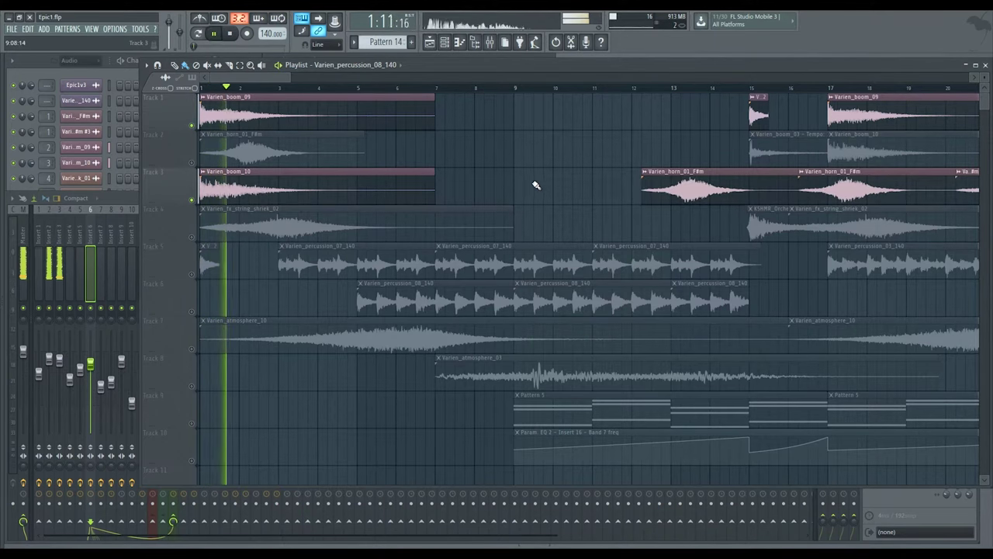
Enable Track 5 alongside Tracks 1 and 3 and listen to the opening hit from bar 1
left_click(193, 274)
scroll(380, 237, "down", 1)
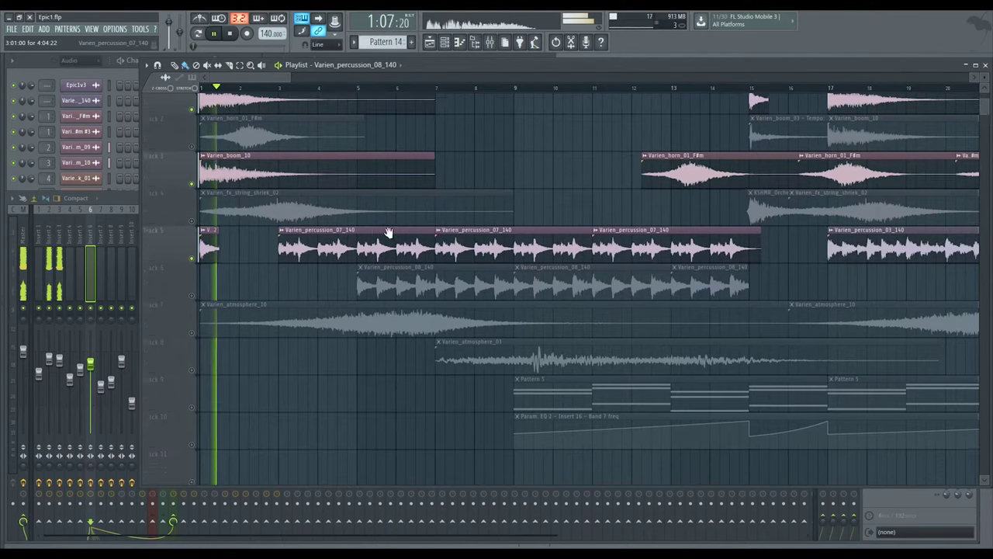
scroll(380, 237, "down", 3)
scroll(376, 256, "down", 3)
key("space")
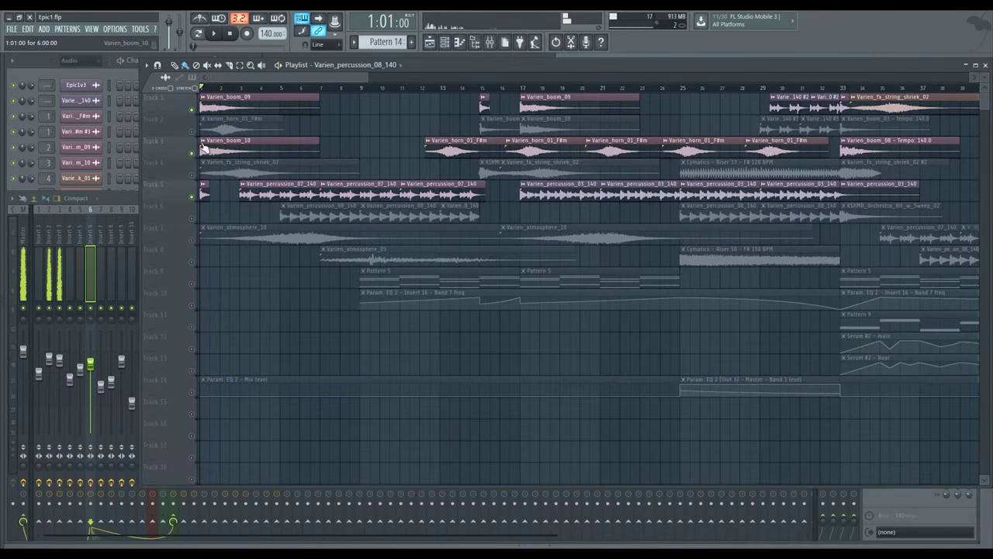
Bring up the channel rack and open the settings of the Varien_atmosphere_10 channel on Insert 7
scroll(266, 155, "up", 3)
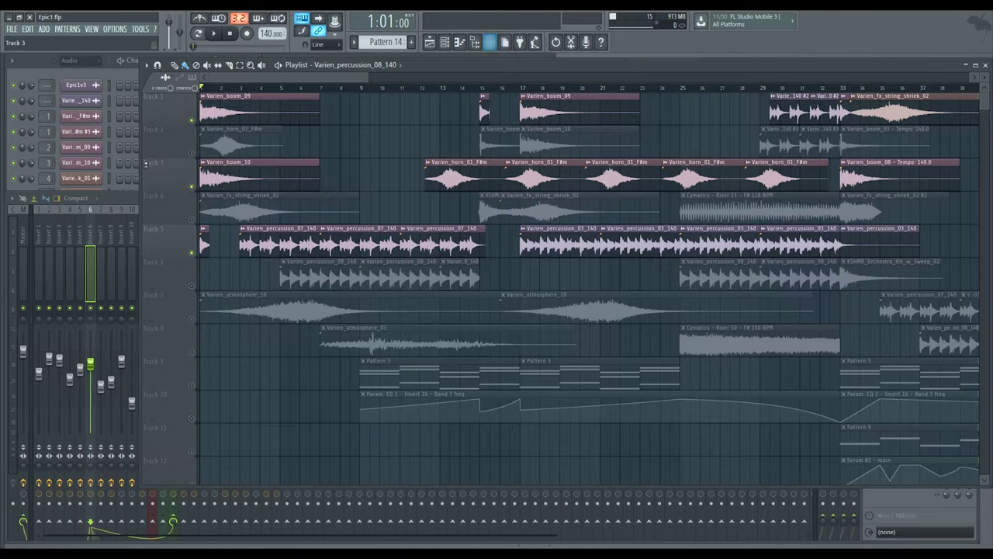
left_click(106, 72)
left_click(94, 243)
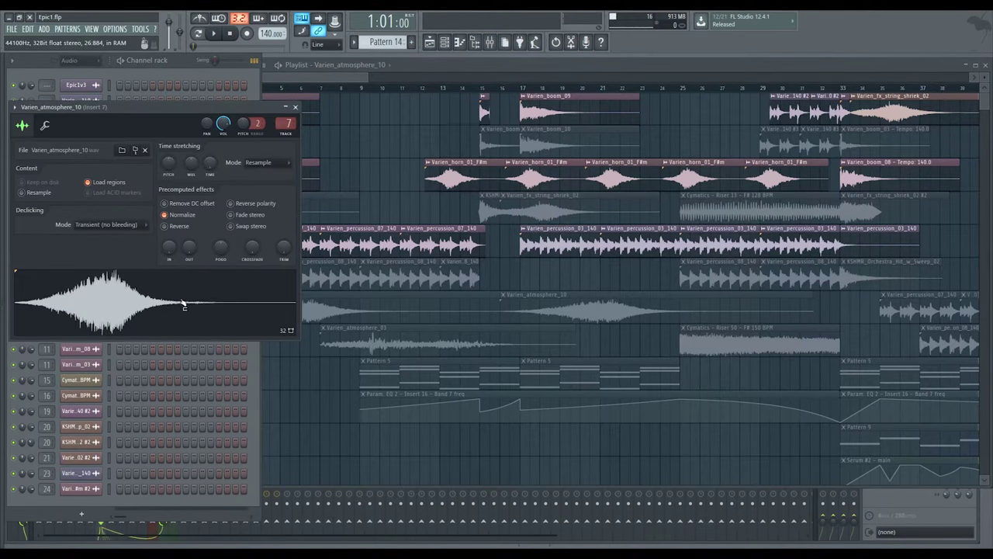
Solo Track 7 with the Varien_atmosphere_10 clips in the playlist and bring up the mixer to check Insert 7
left_click(444, 198)
right_click(192, 320)
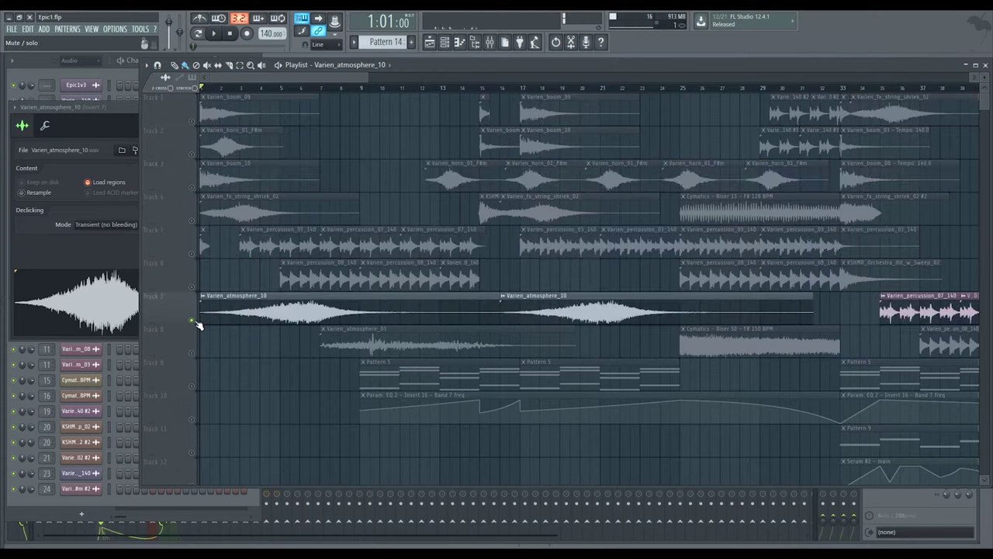
left_click(497, 44)
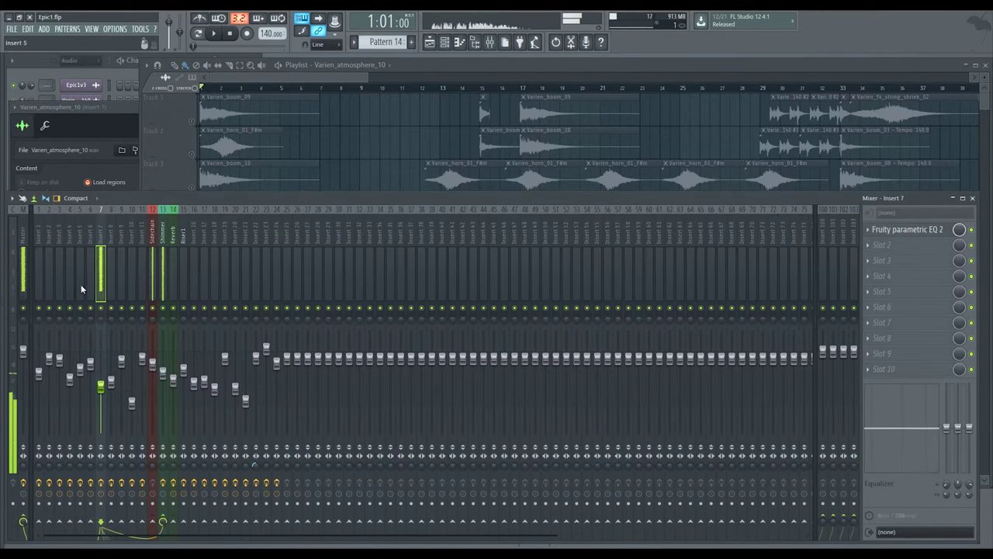
Inspect the Fruity parametric EQ 2 on Insert 7 and compare its routing with the Shimmer and Insert 5 mixer tracks
left_click(940, 229)
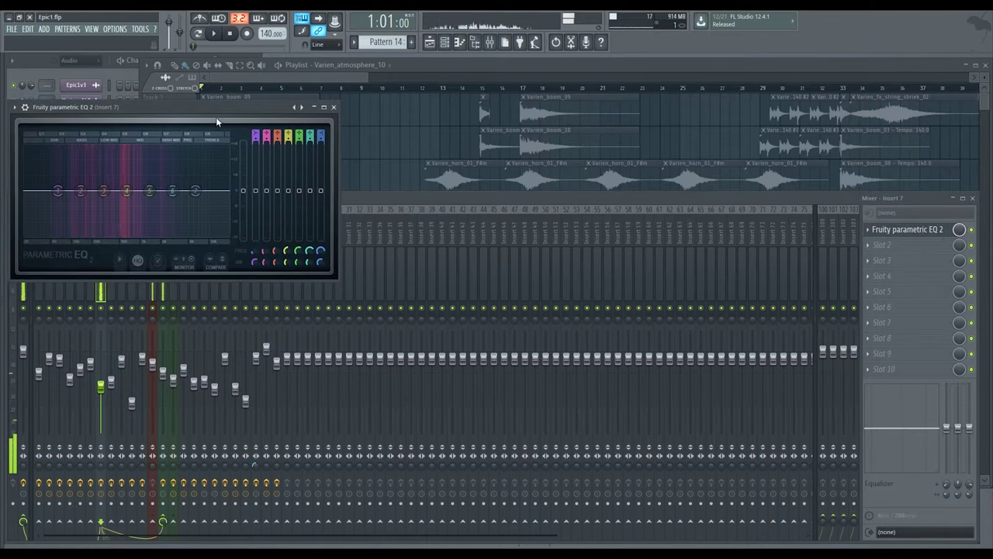
left_click(334, 108)
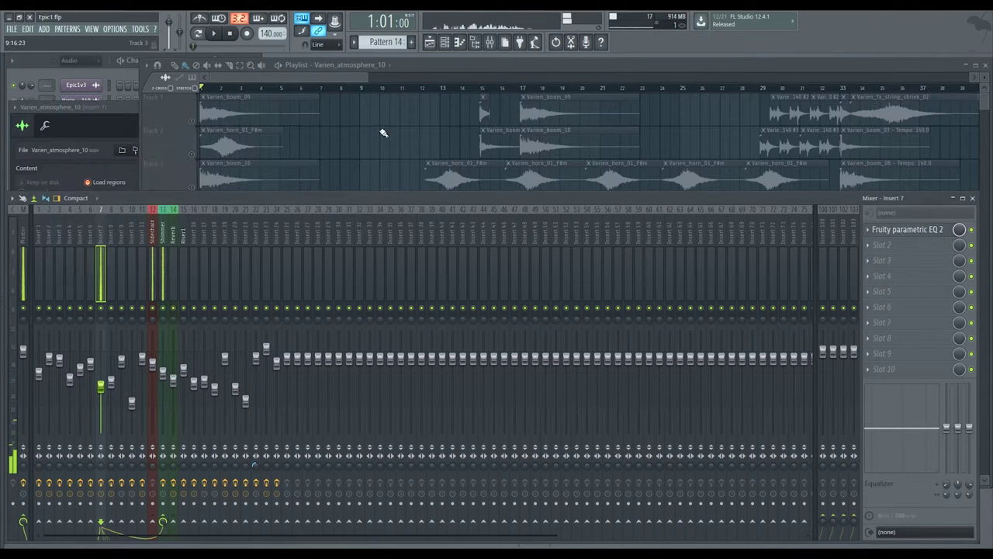
left_click(164, 291)
left_click(107, 280)
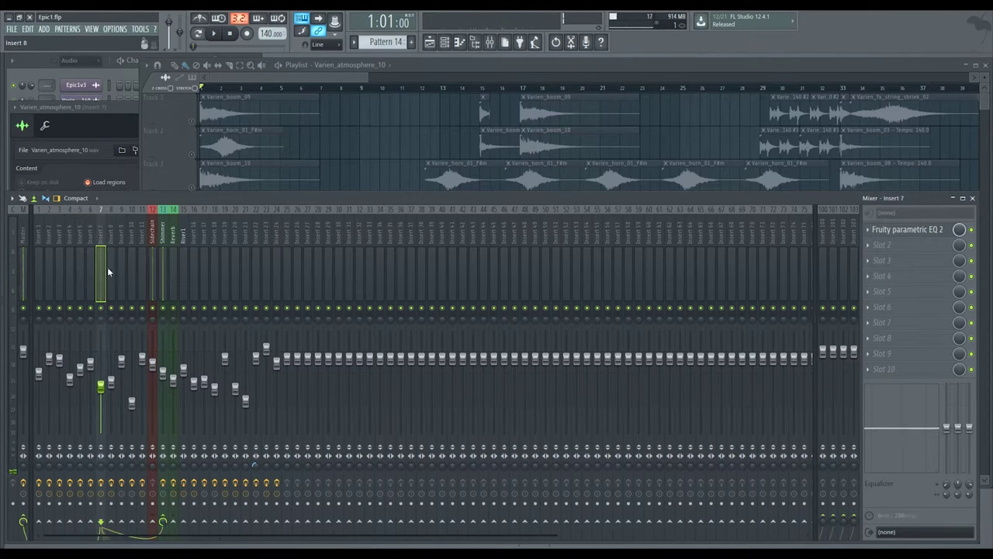
left_click(162, 267)
left_click(81, 275)
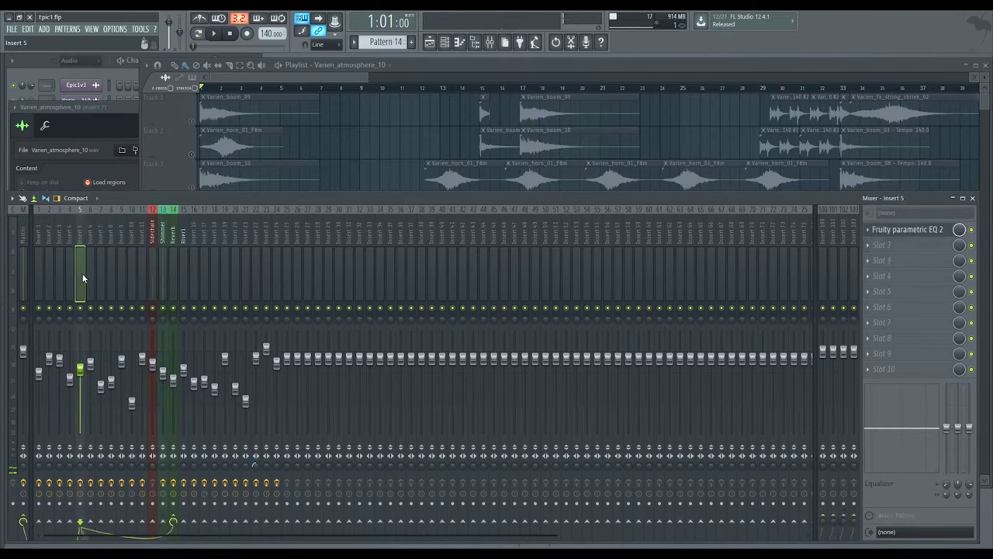
Bring up the channel rack and open the settings of the Varien_atmosphere_03 channel on Insert 8
left_click(372, 152)
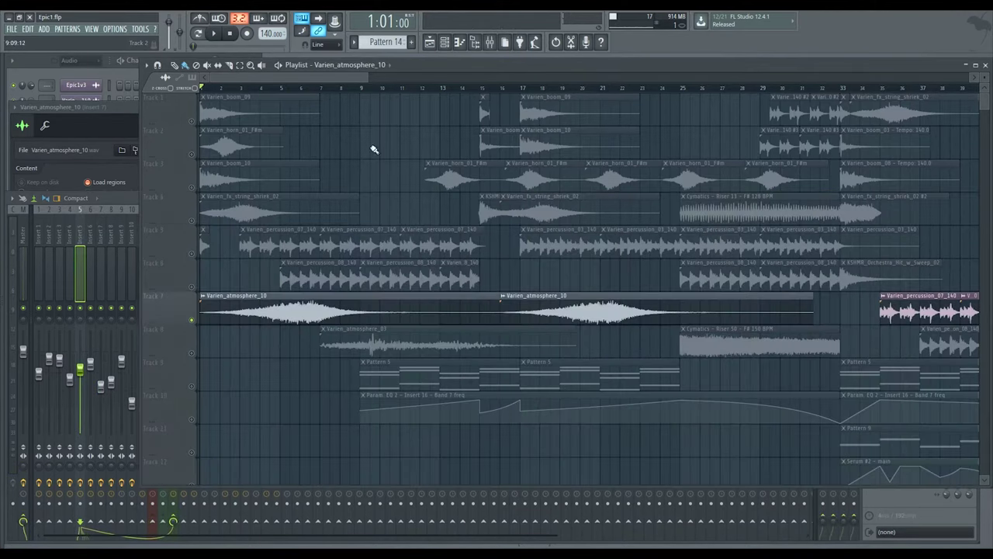
left_click(108, 78)
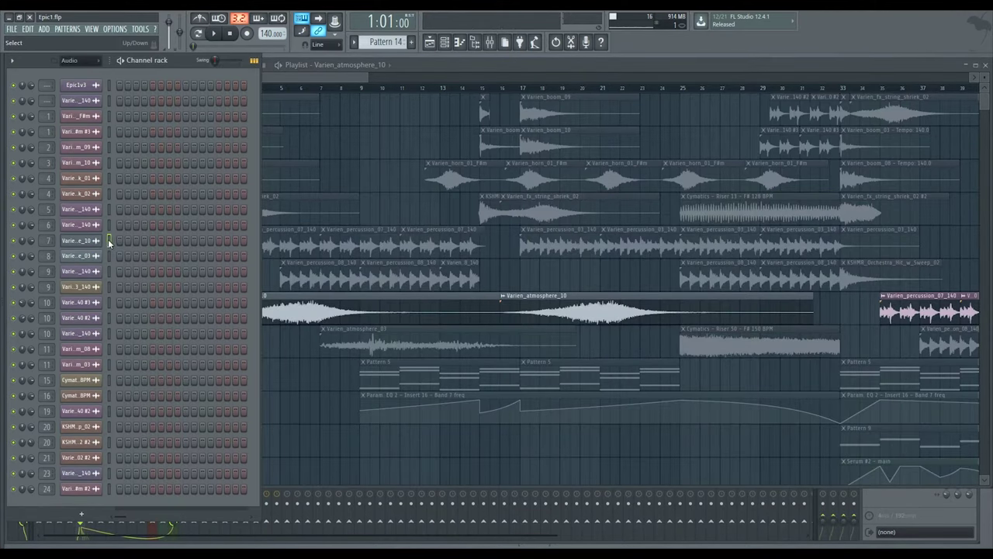
left_click(98, 258)
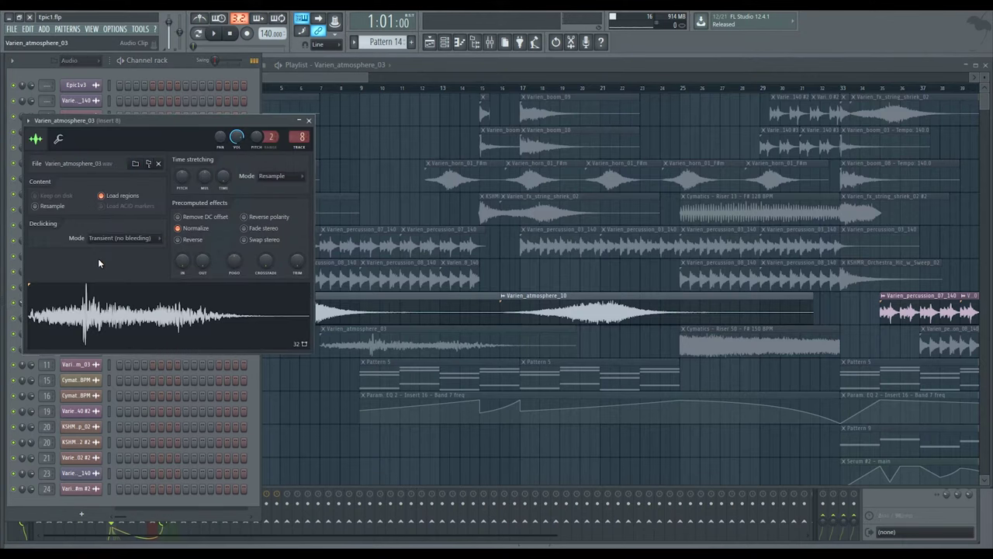
Solo Track 8 in the playlist, enable Track 7 alongside it and preview the Varien_atmosphere_03 sample
left_click(591, 340)
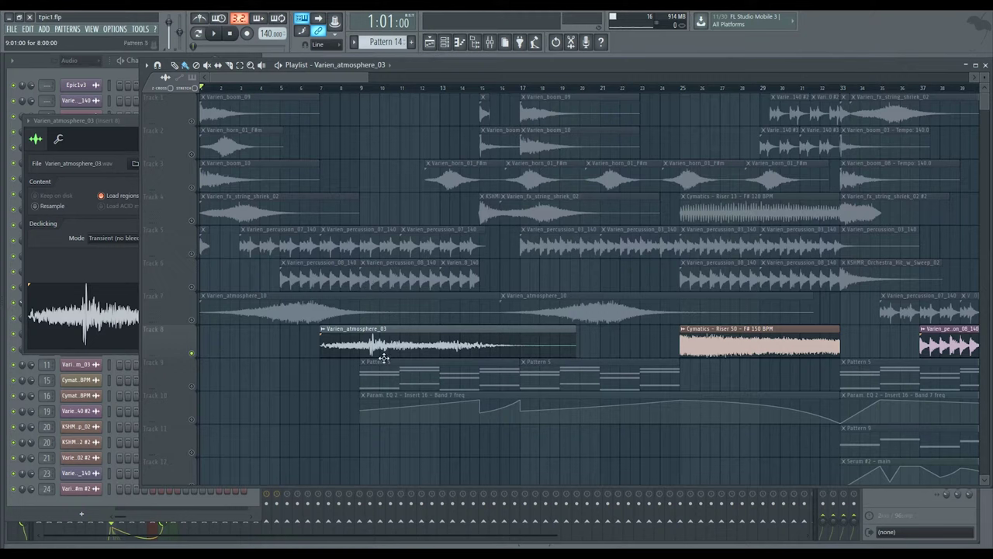
left_click(189, 319)
left_click(114, 326)
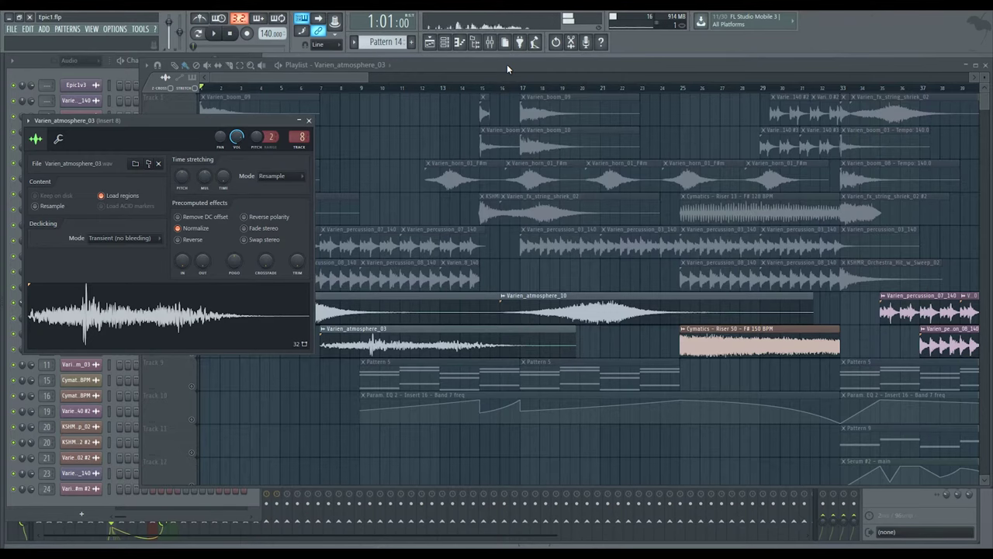
Examine how the Varien_atmosphere_03 clip on Track 8 lines up with the Varien_atmosphere_10 clips on Track 7
left_click(327, 332)
scroll(326, 332, "up", 3)
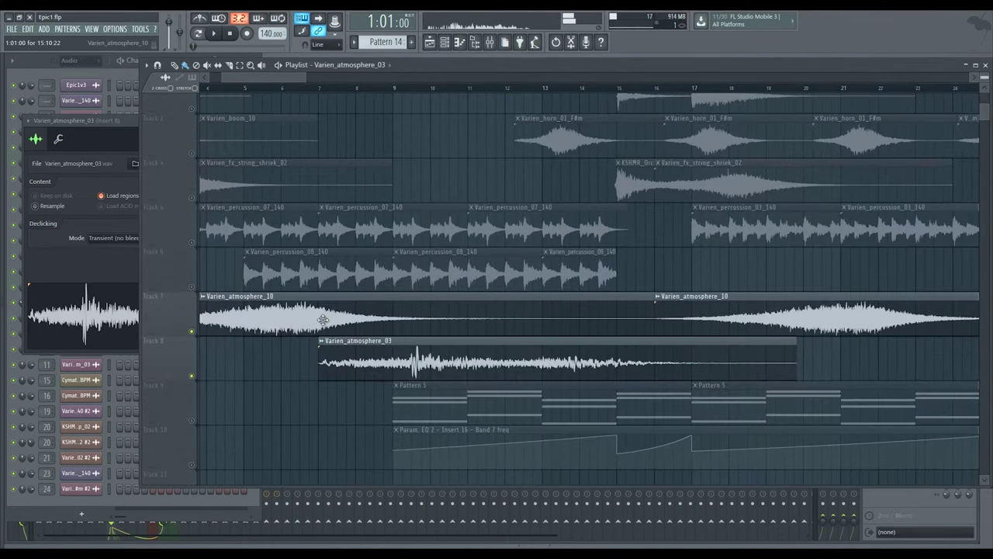
left_click_drag(324, 318, 373, 335)
scroll(423, 363, "down", 3)
scroll(383, 339, "down", 2)
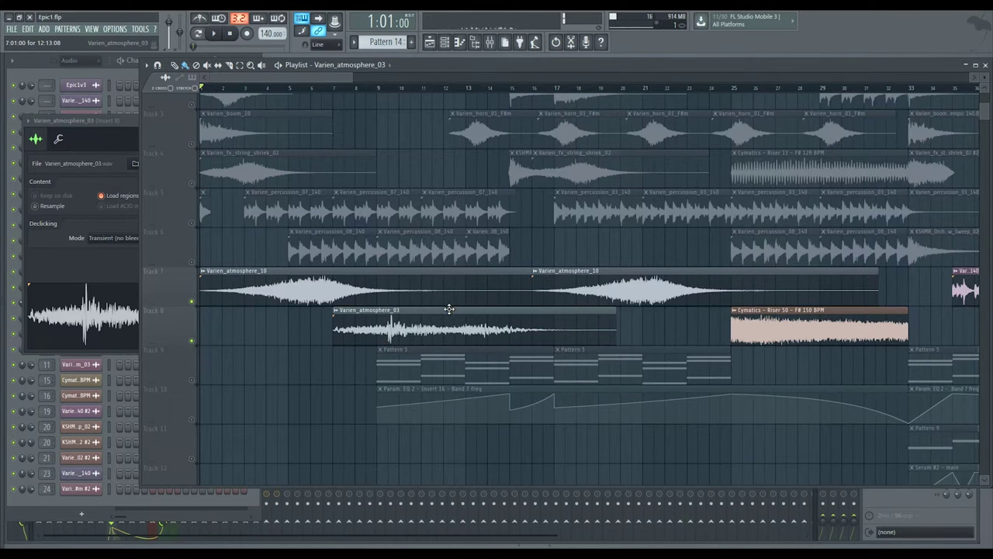
scroll(419, 319, "up", 2)
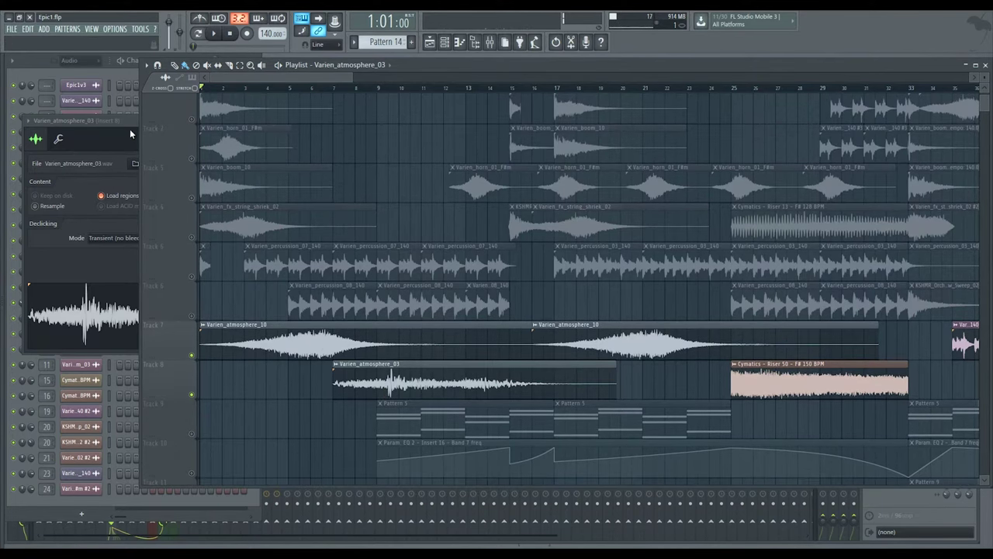
Close the Varien_atmosphere_03 channel settings and inspect the Maximus plugin on Insert 8 in the mixer
left_click(130, 130)
left_click(314, 122)
left_click(489, 42)
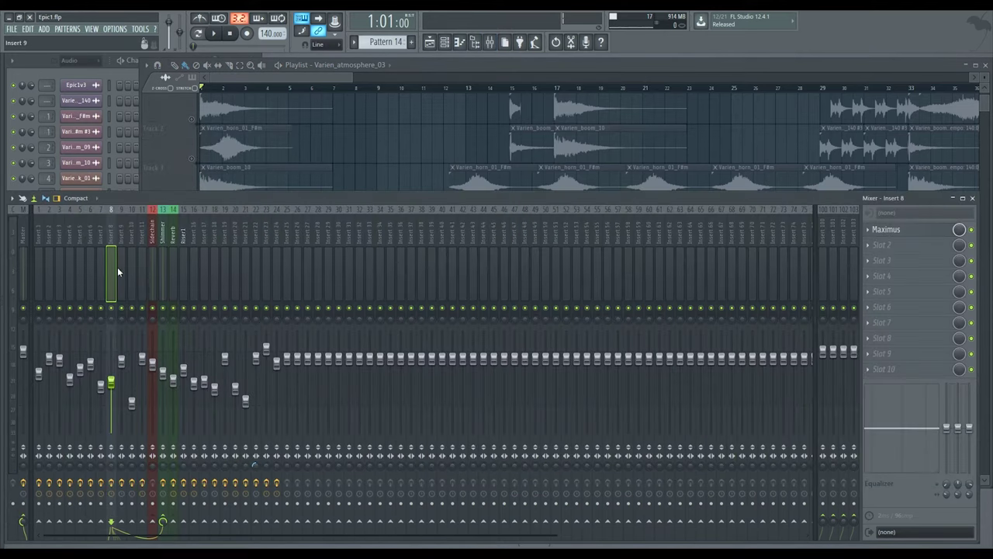
left_click(912, 230)
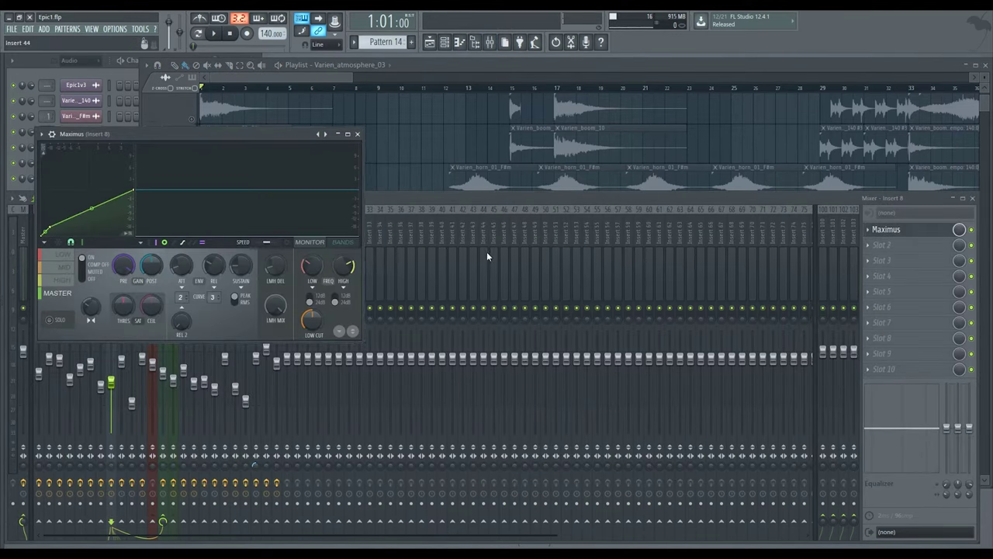
left_click_drag(136, 135, 222, 140)
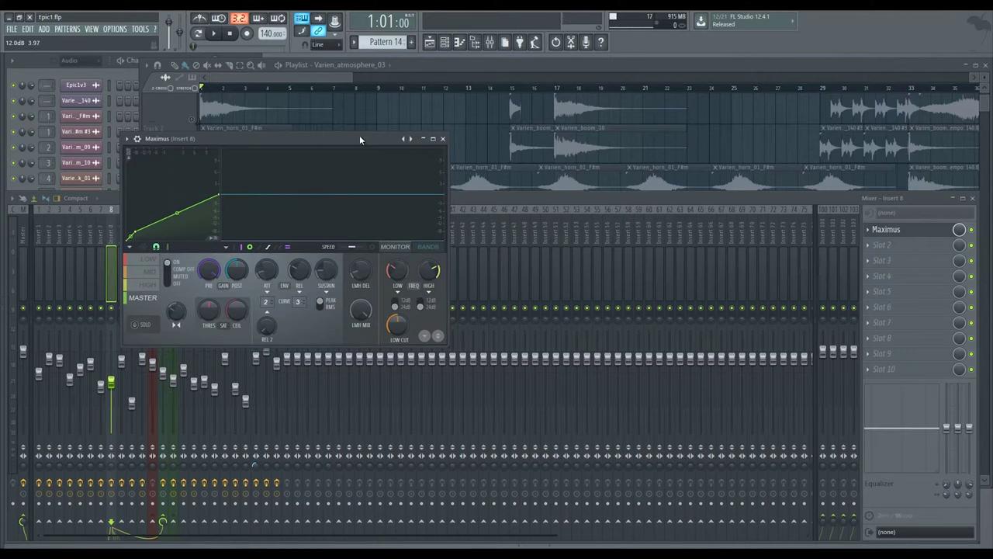
left_click_drag(360, 137, 469, 140)
Play briefly from bar 1, and solo Track 8 in the playlist with the playback position at 7:09
key("space")
left_click_drag(365, 141, 285, 231)
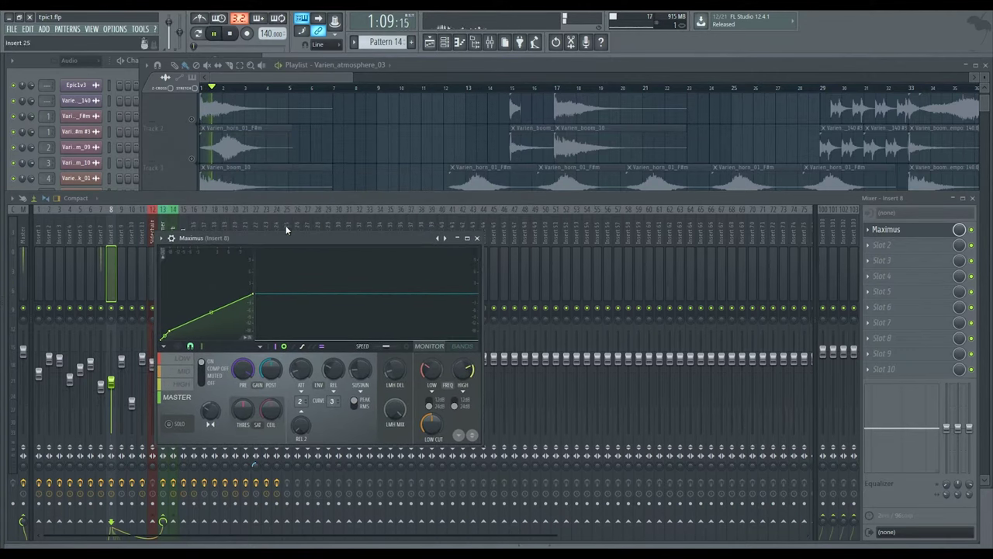
key("F5")
key("space")
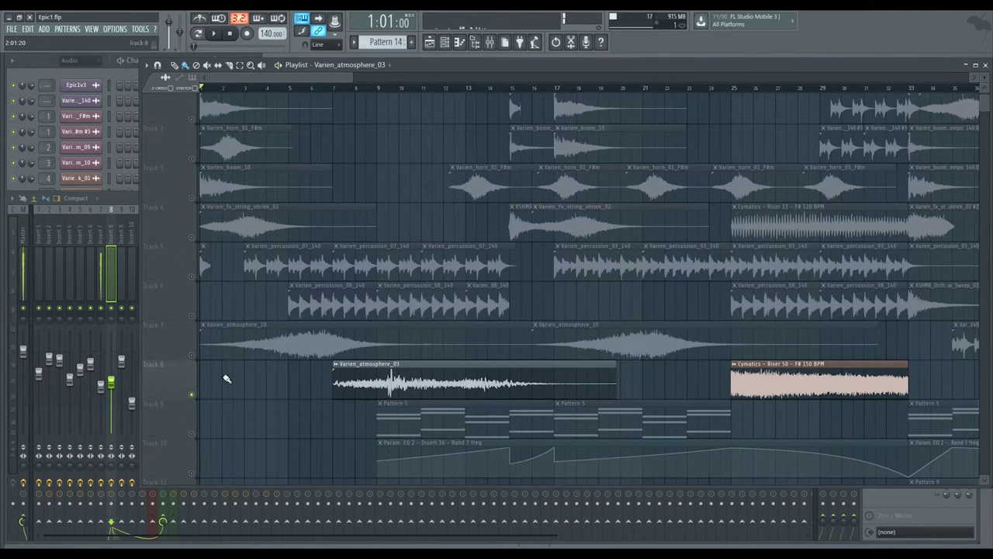
left_click(346, 89)
Examine the waveform of the Varien_atmosphere_03 clip on Track 8 up close, around its loudest peak
scroll(333, 331, "up", 3)
scroll(335, 329, "up", 4)
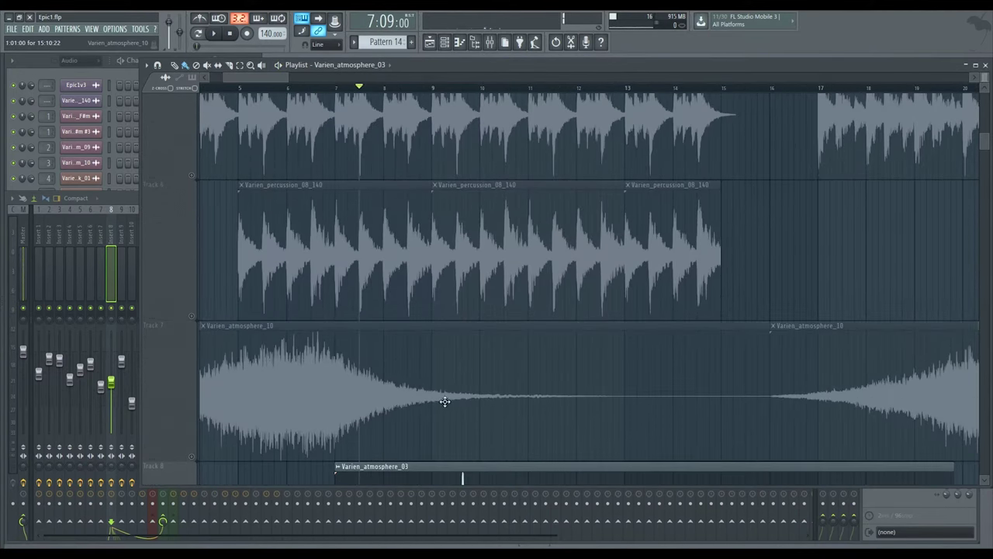
scroll(445, 401, "down", 2)
scroll(484, 216, "up", 2)
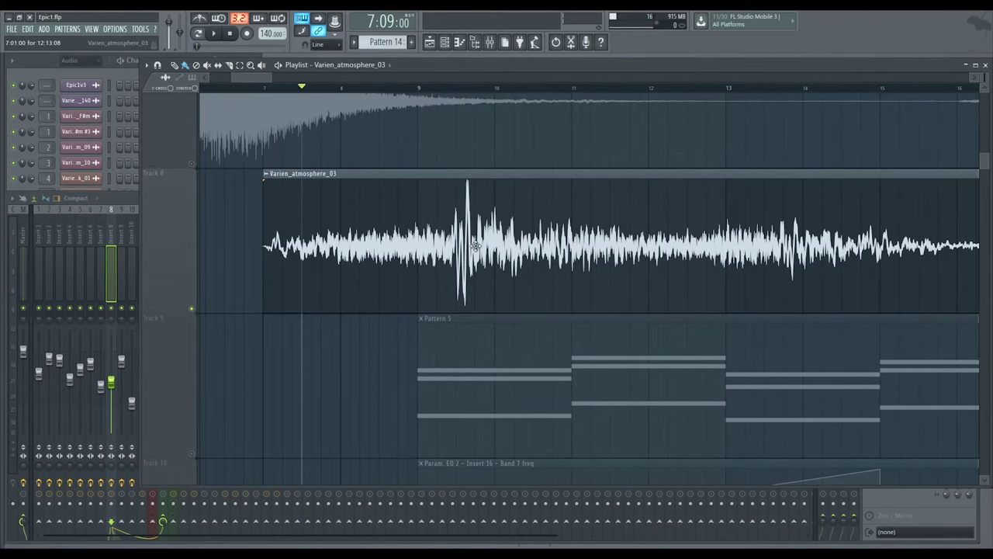
scroll(475, 247, "up", 5)
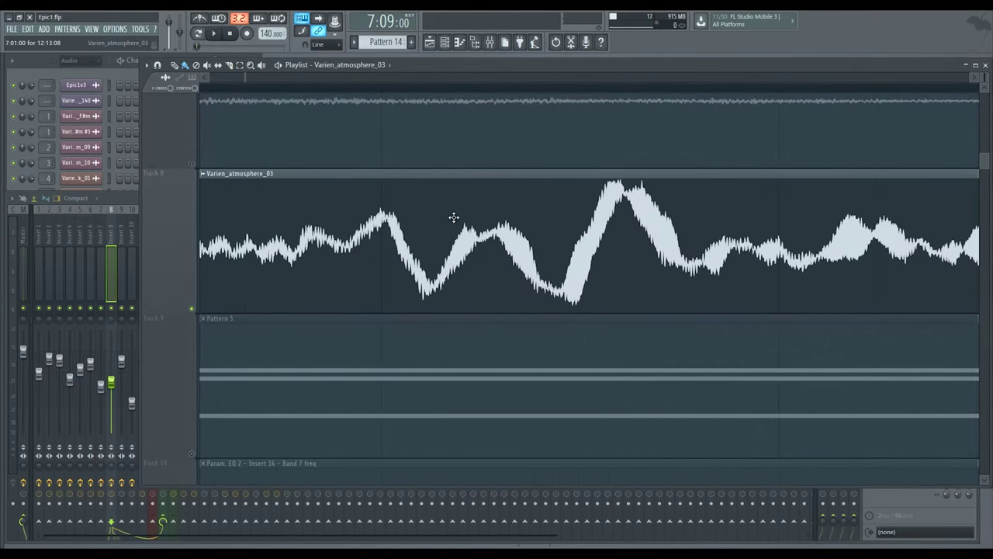
scroll(739, 278, "down", 6)
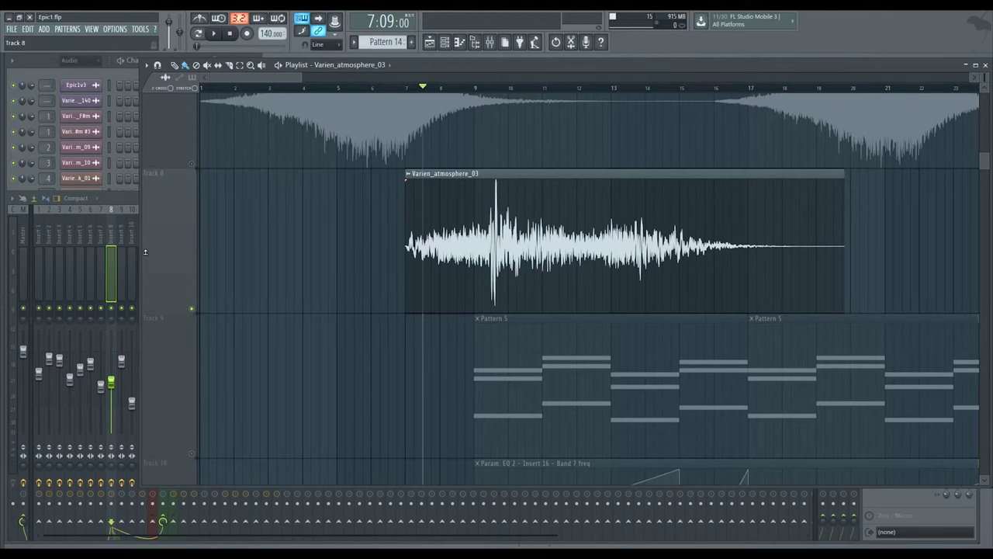
Review the Varien_atmosphere_03 clip's channel settings and its Insert 8 mixer track alongside the playlist
left_click(490, 45)
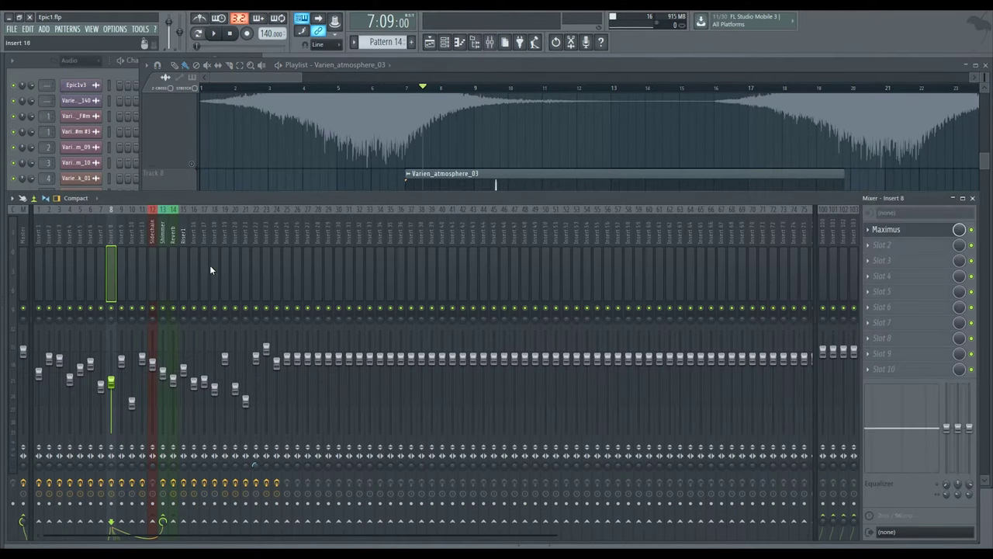
left_click(432, 148)
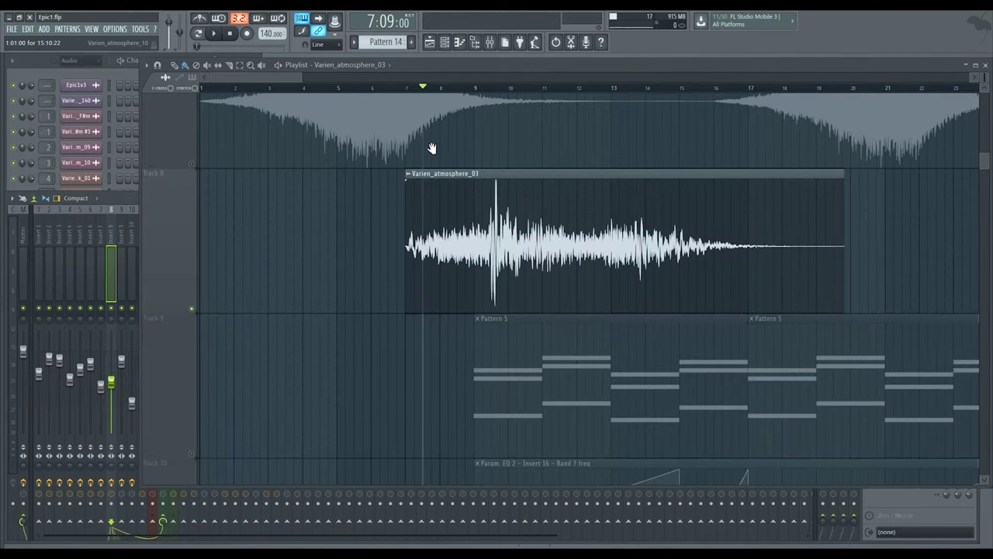
double_click(488, 243)
left_click(315, 124)
left_click(108, 260)
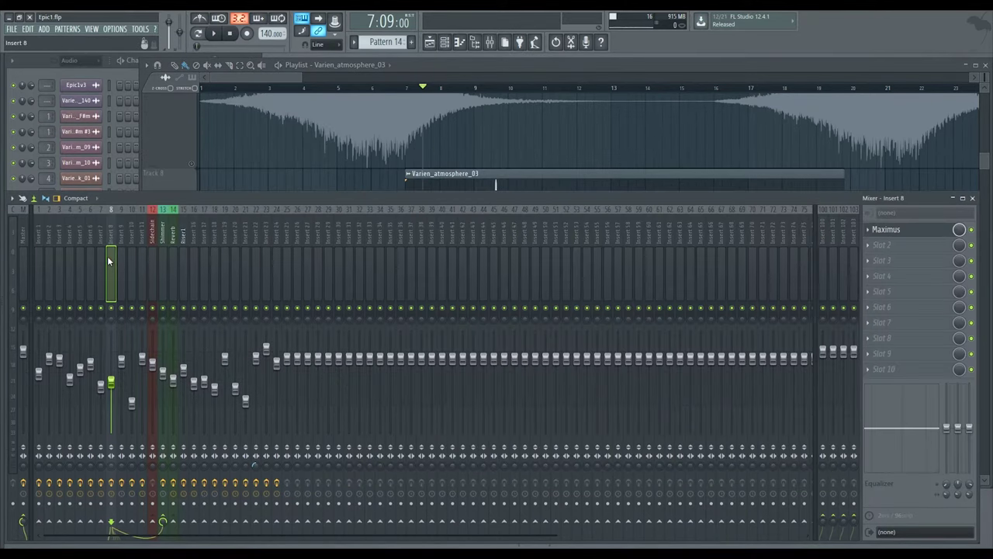
left_click(665, 185)
scroll(665, 197, "up", 1)
scroll(665, 197, "down", 4)
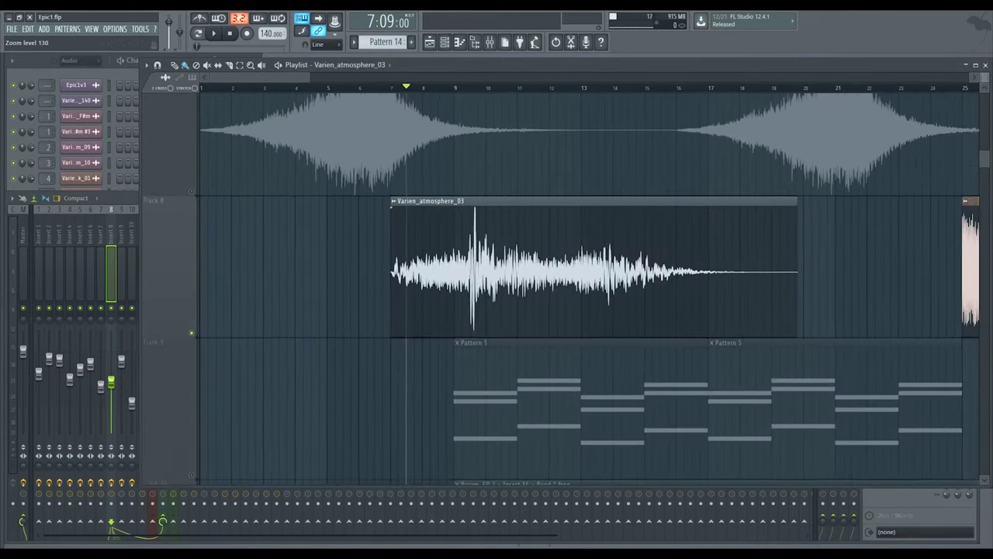
Select Insert 9 in the mixer and view the channel settings of Varien_percussion_03_140 and Varien_percussion_phrase_23_140
left_click(123, 242)
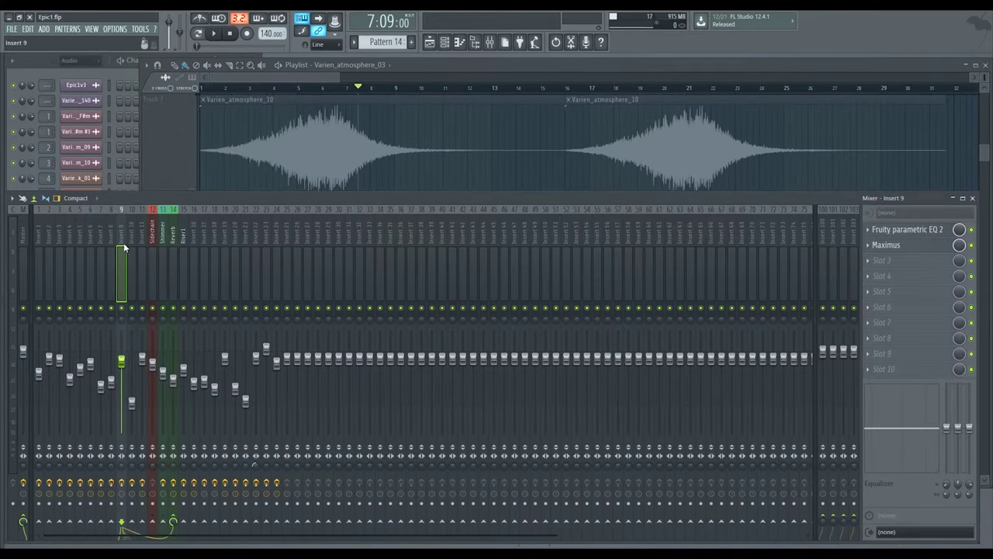
left_click(93, 74)
left_click(82, 281)
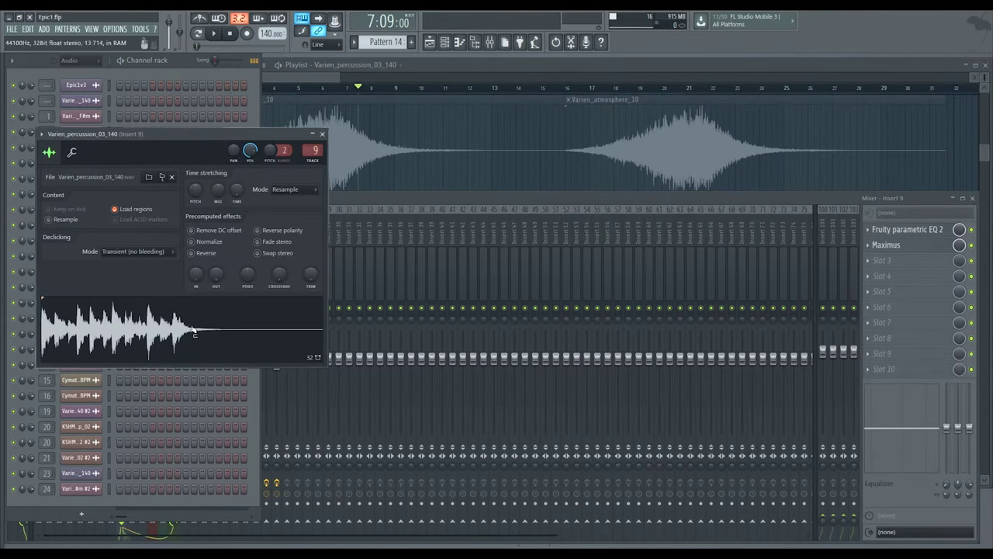
left_click_drag(153, 162, 386, 98)
left_click(89, 287)
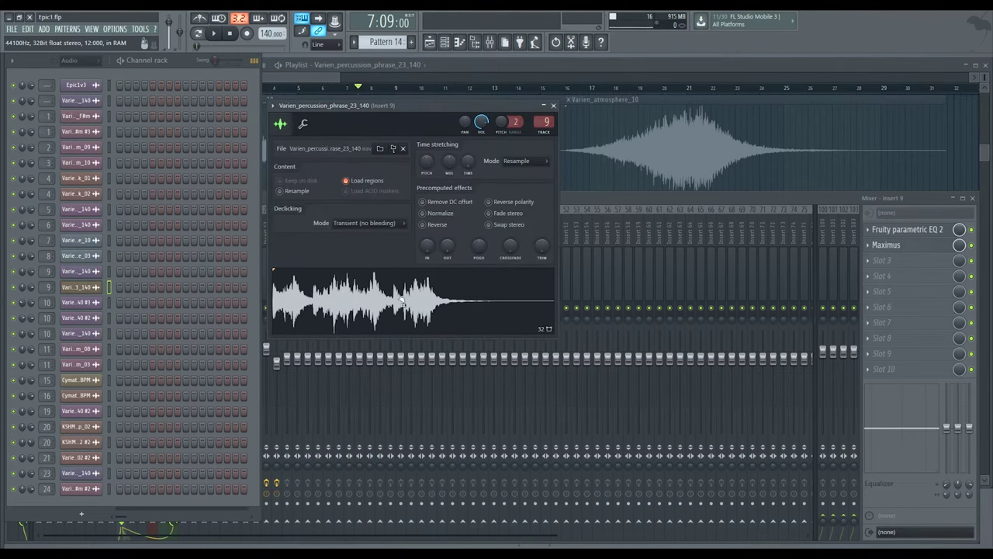
left_click_drag(410, 108, 399, 105)
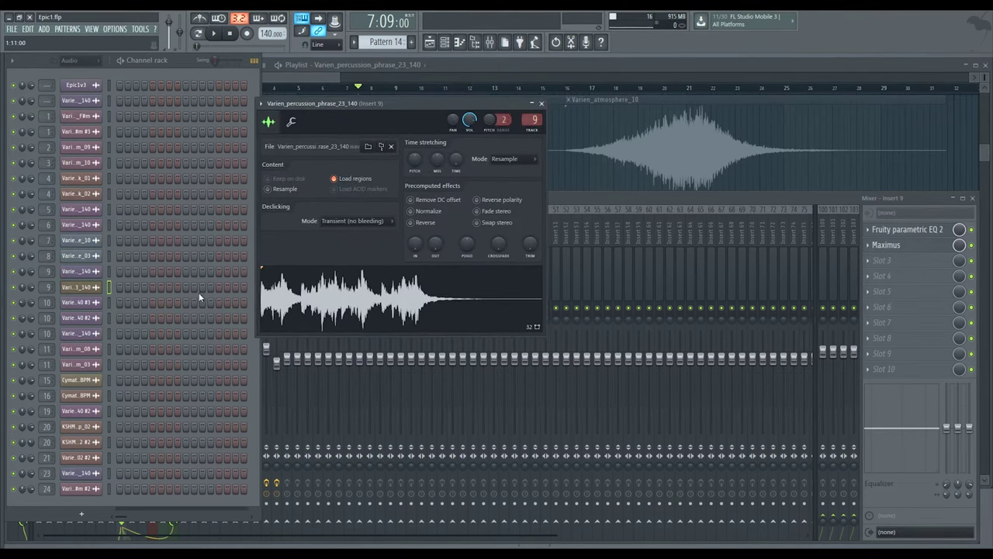
Return to the mixer and open the Fruity parametric EQ 2 and Maximus plugins on Insert 9
left_click(610, 199)
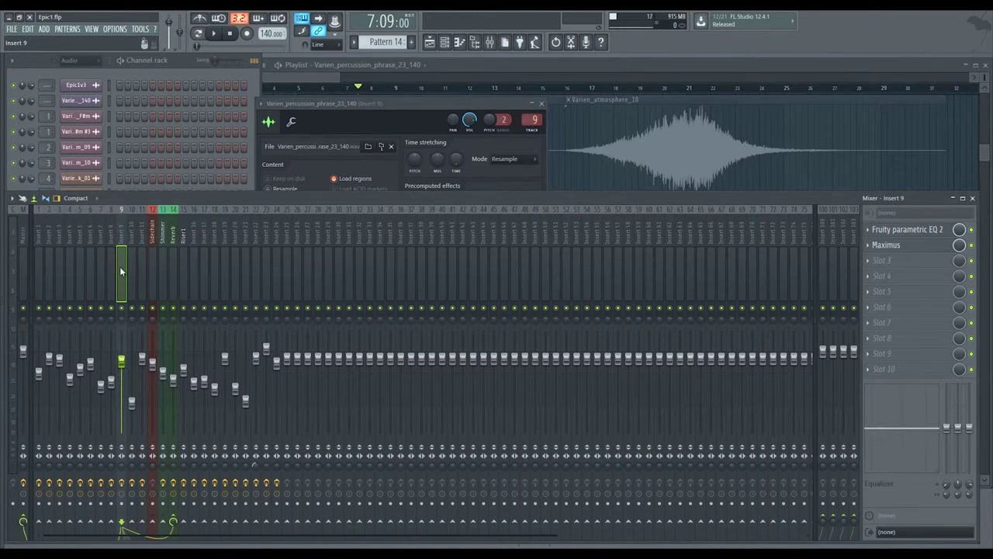
left_click(881, 229)
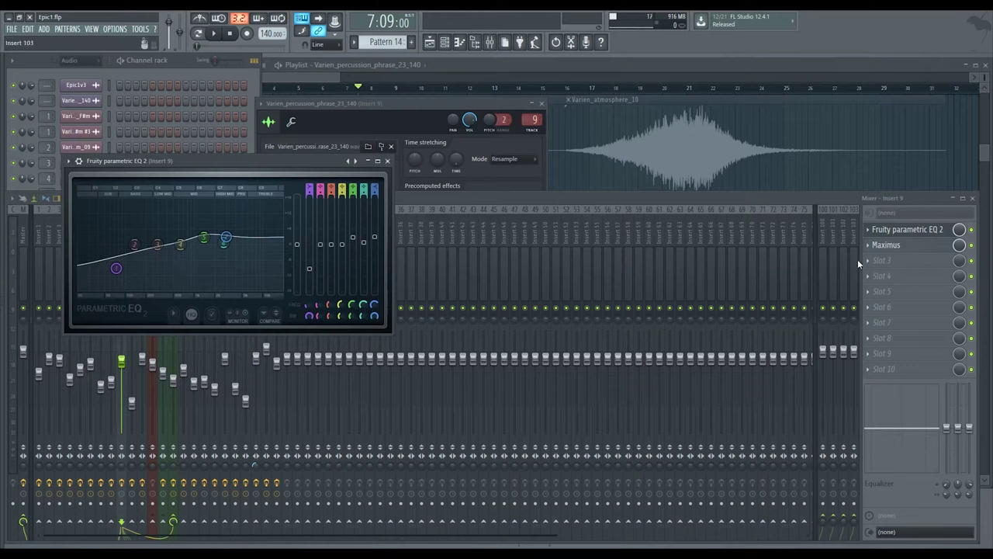
left_click(912, 246)
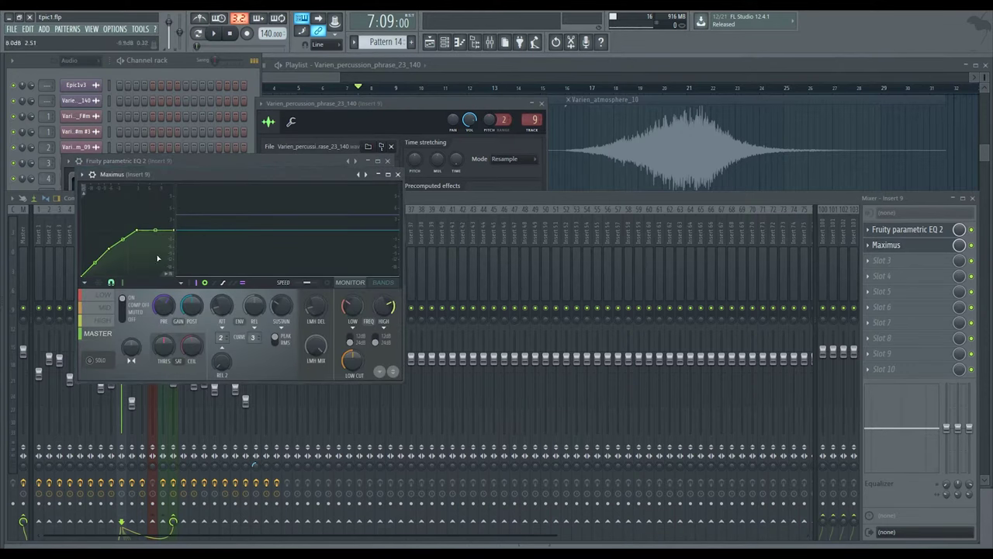
Listen to the Varien_percussion_phrase_23_140 sample while watching Maximus on Insert 9, and close its channel settings
left_click(350, 137)
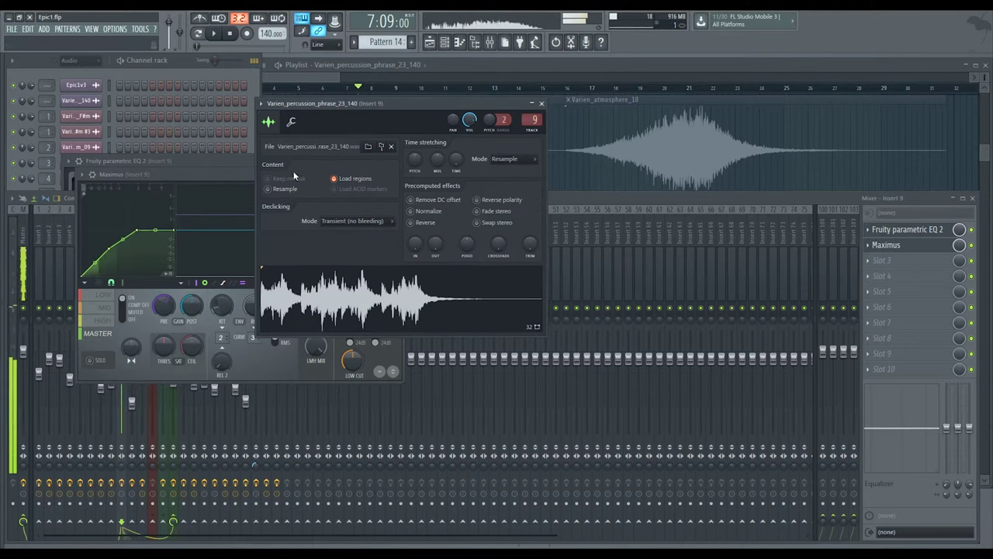
left_click_drag(358, 104, 481, 129)
key("space")
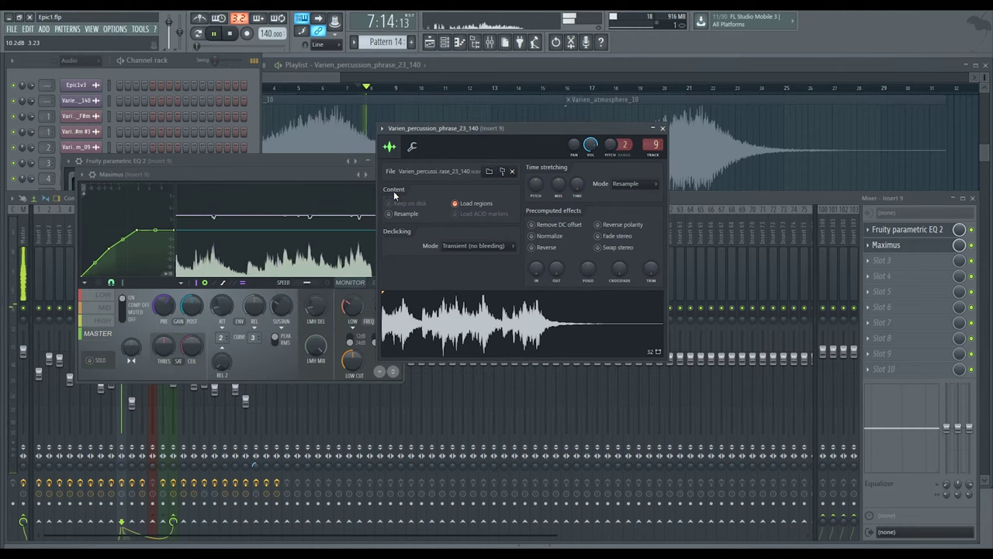
key("space")
left_click(662, 127)
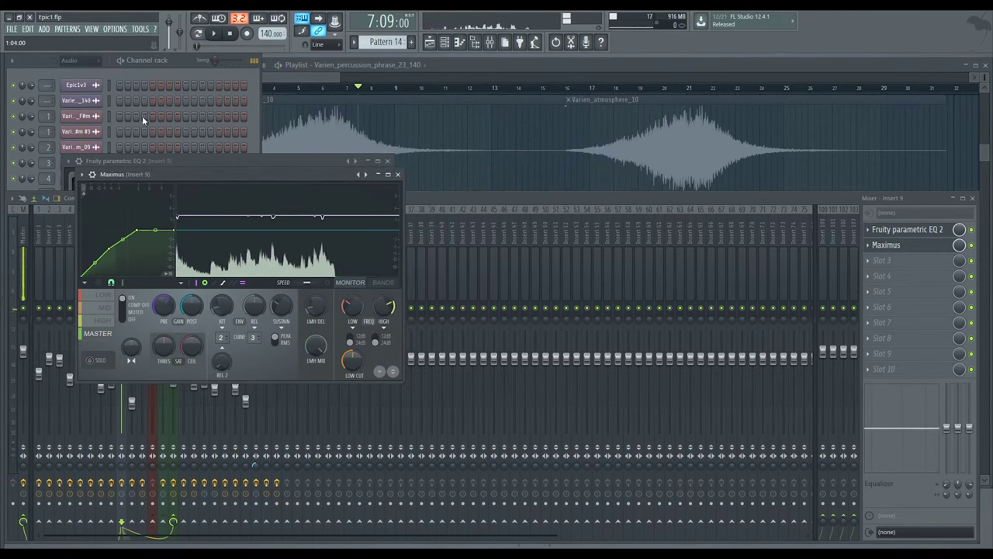
View the Varien_percussion_03_140 channel settings and examine the playlist arrangement around Track 8's atmosphere, riser and percussion clips
left_click(172, 76)
left_click(81, 271)
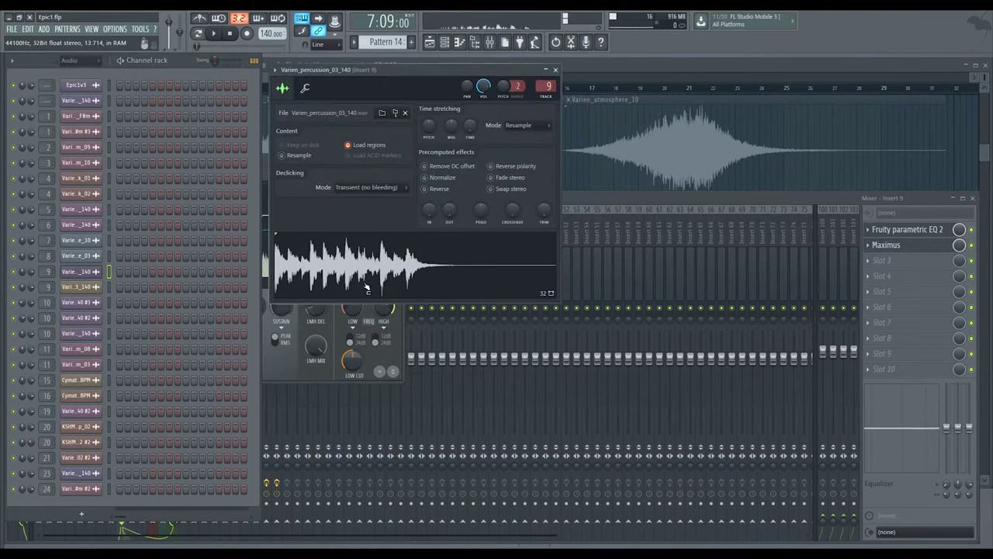
left_click(673, 160)
scroll(707, 218, "down", 3)
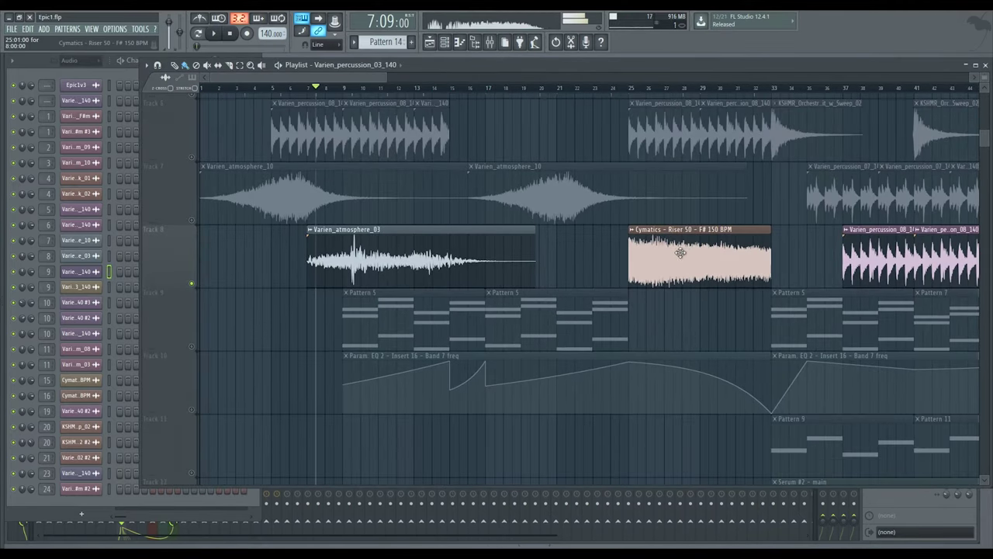
scroll(681, 253, "right", 2)
scroll(571, 237, "down", 3)
scroll(589, 289, "down", 3)
scroll(589, 289, "up", 2)
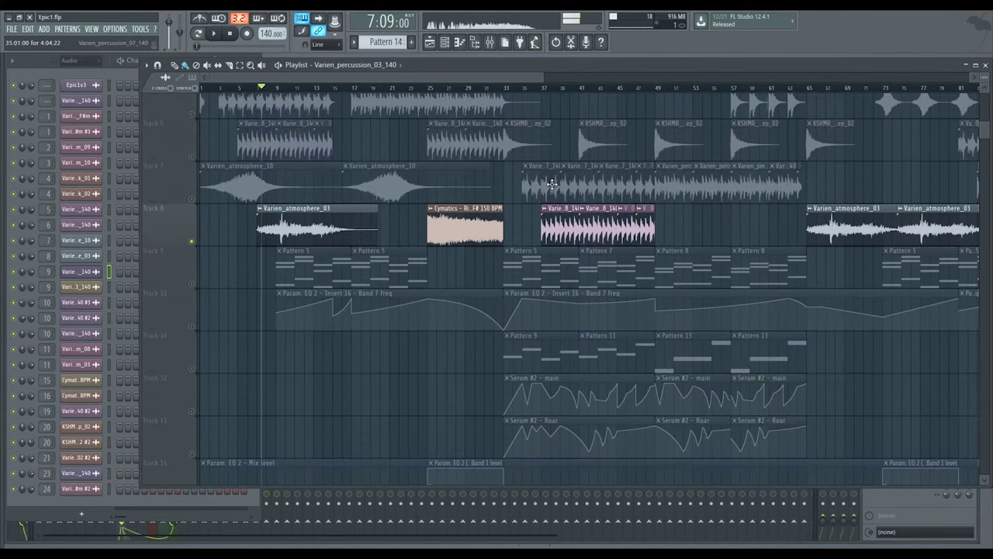
scroll(588, 289, "up", 1)
scroll(589, 289, "up", 2)
Look over the upper playlist tracks and take Track 8 out of solo so all tracks are active
left_click_drag(318, 167, 359, 243)
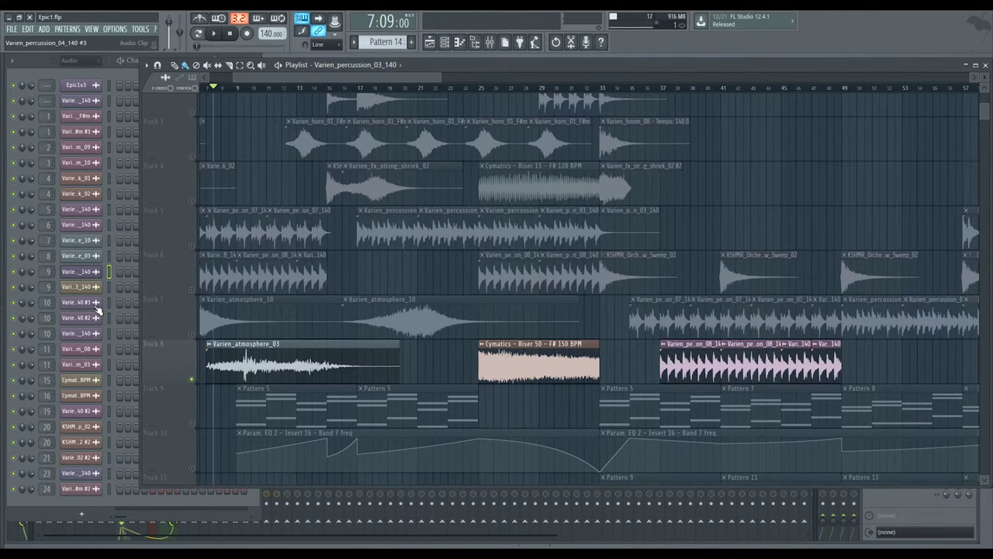
key("space")
key("space")
left_click_drag(364, 262, 449, 277)
right_click(191, 394)
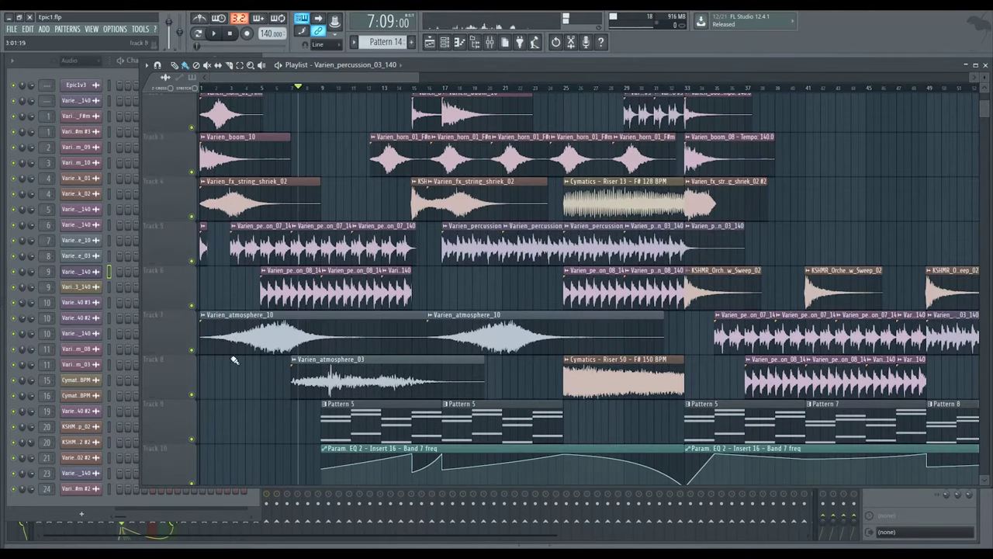
Narrow the playlist window, close all open windows, and bring up the mixer on Insert 10
left_click_drag(140, 348, 399, 348)
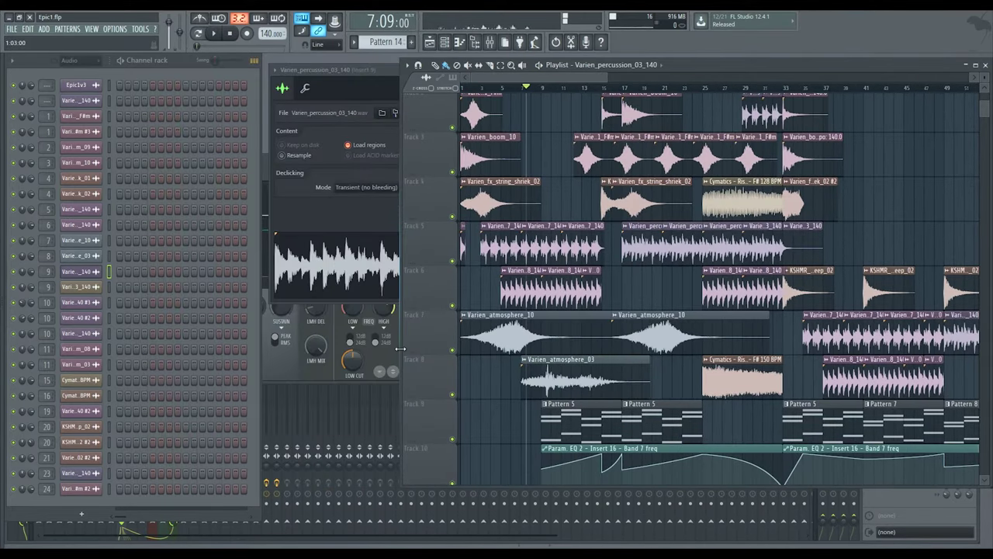
key("F12")
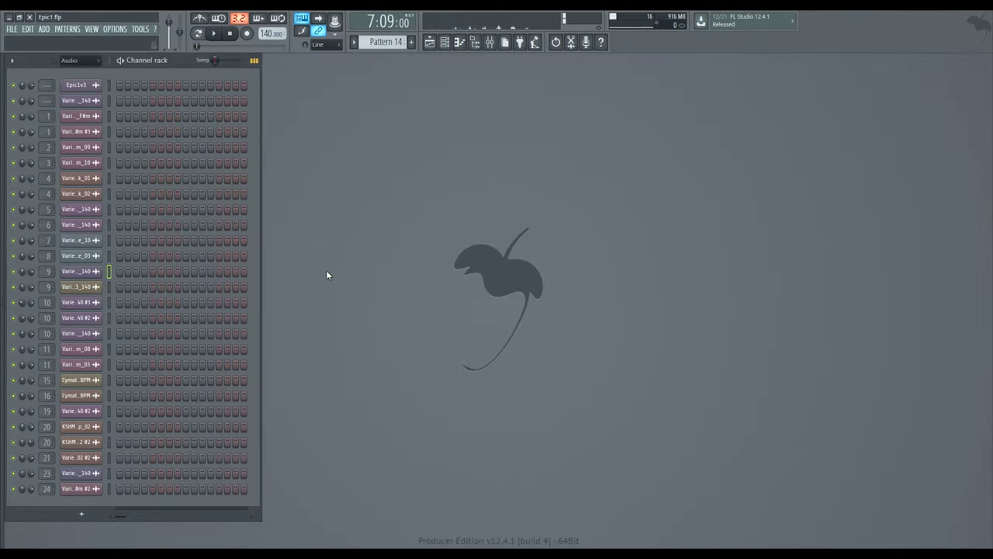
left_click(489, 42)
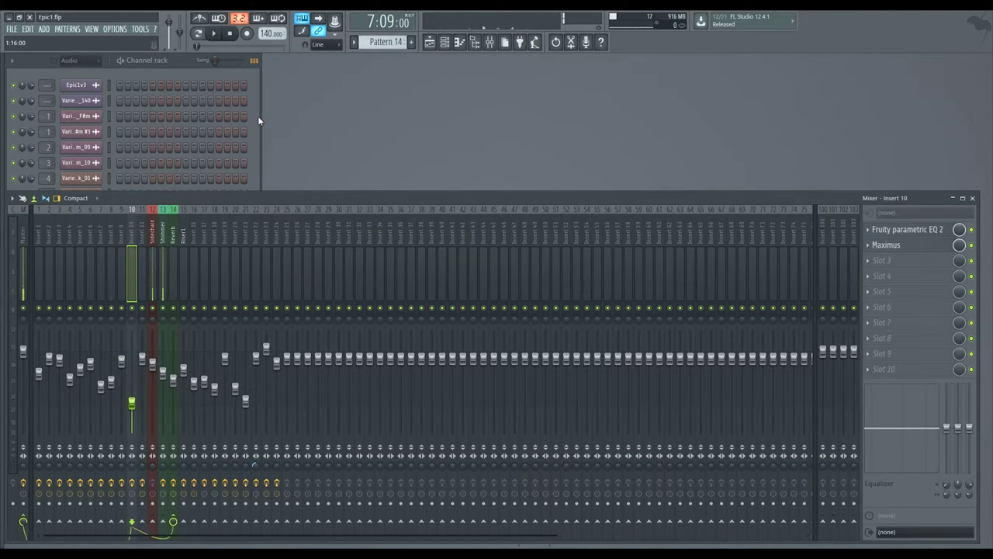
View the channel settings of Varien_percussion_04_140 #3 and #2, ending on #3 placed beside the channel rack
left_click(256, 118)
left_click(81, 301)
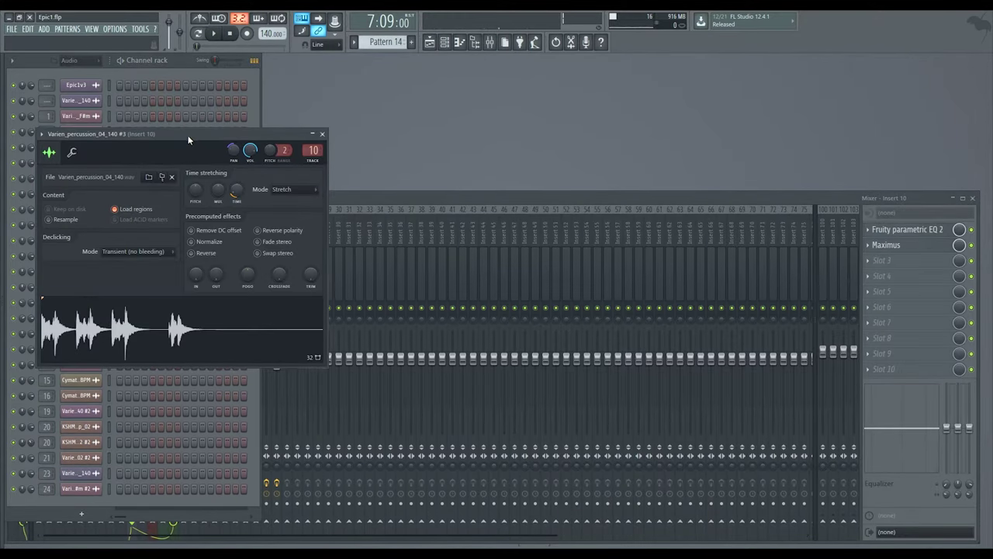
left_click_drag(187, 135, 417, 60)
left_click(85, 323)
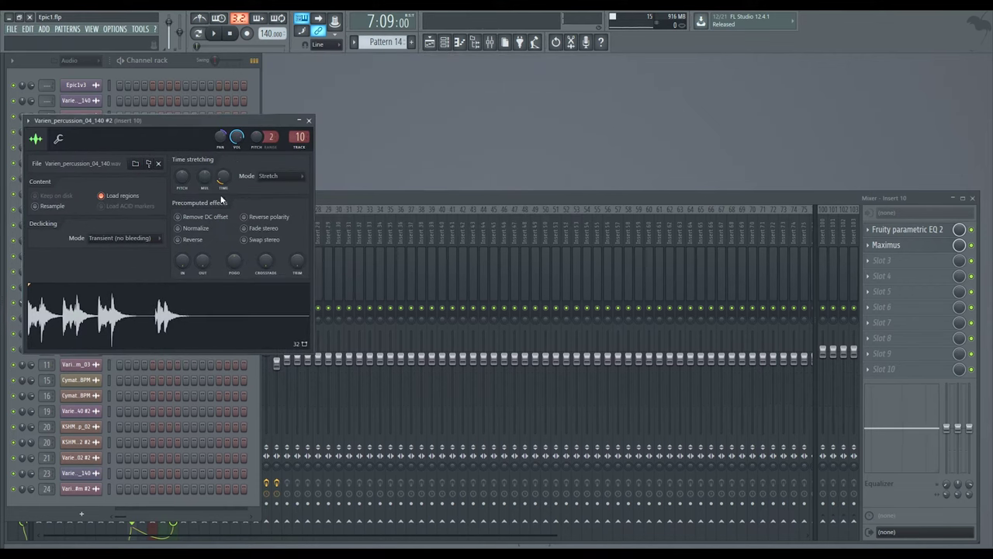
left_click_drag(180, 117, 382, 82)
left_click(76, 303)
left_click(78, 304)
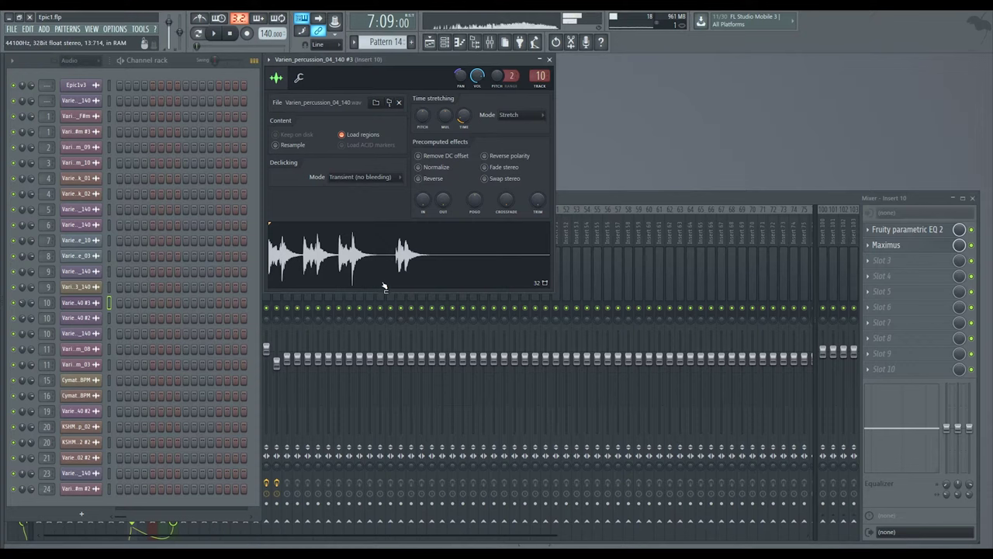
Open Fruity parametric EQ 2 on Insert 10 and place it beside the Varien_percussion_04_140 #3 channel settings
left_click(571, 219)
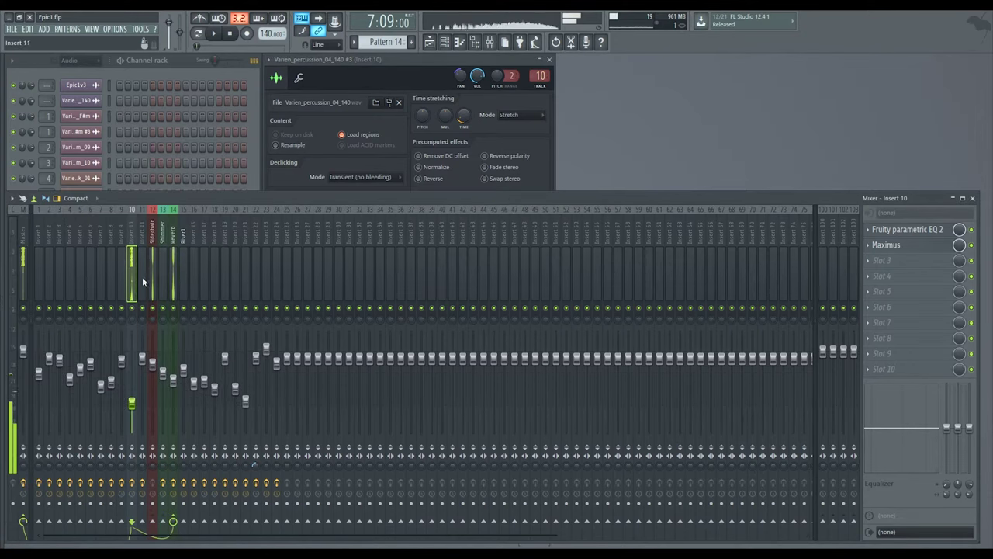
left_click(890, 229)
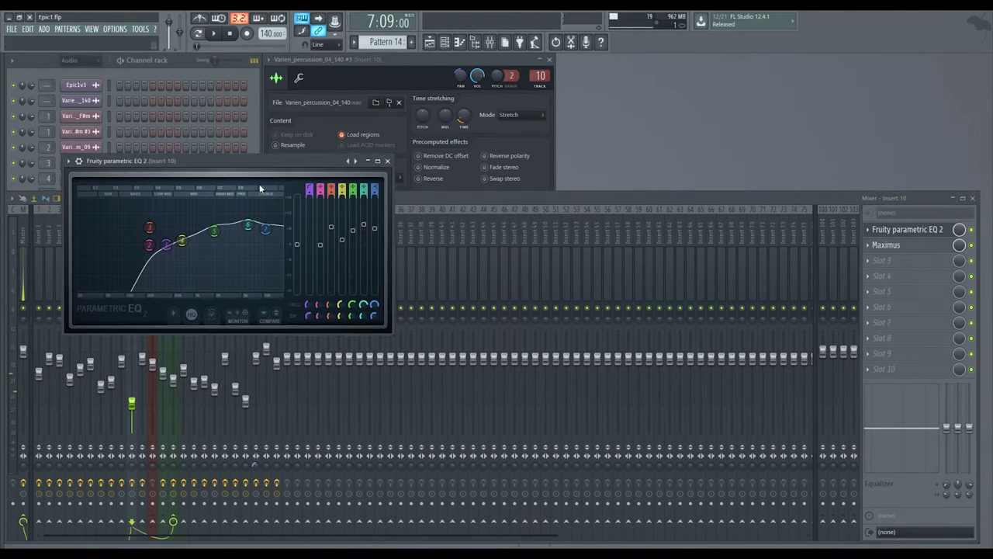
left_click_drag(242, 170, 738, 68)
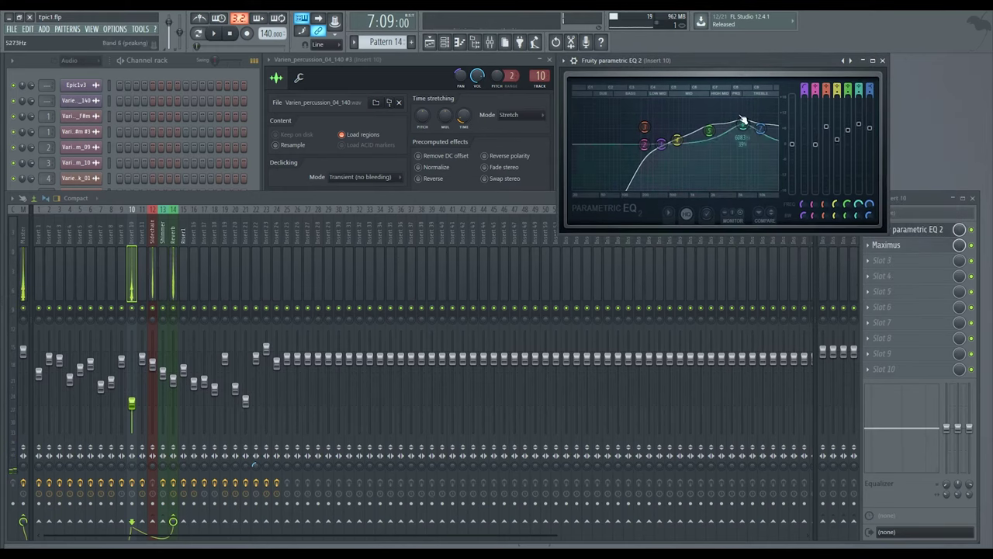
left_click(362, 114)
left_click(255, 135)
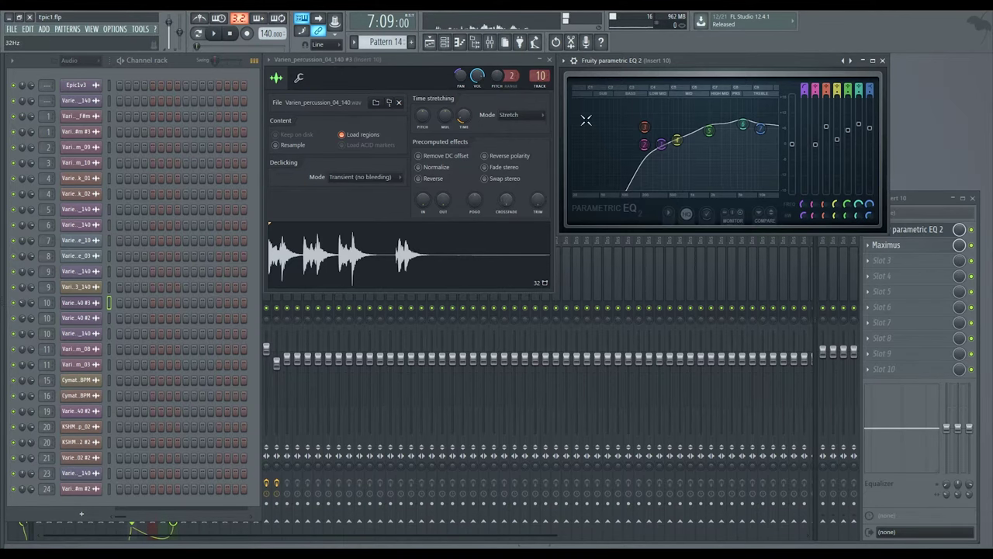
Listen to the Varien_percussion_04_140 #3 sample and examine Insert 10's sends and EQ bands in the mixer
left_click(624, 272)
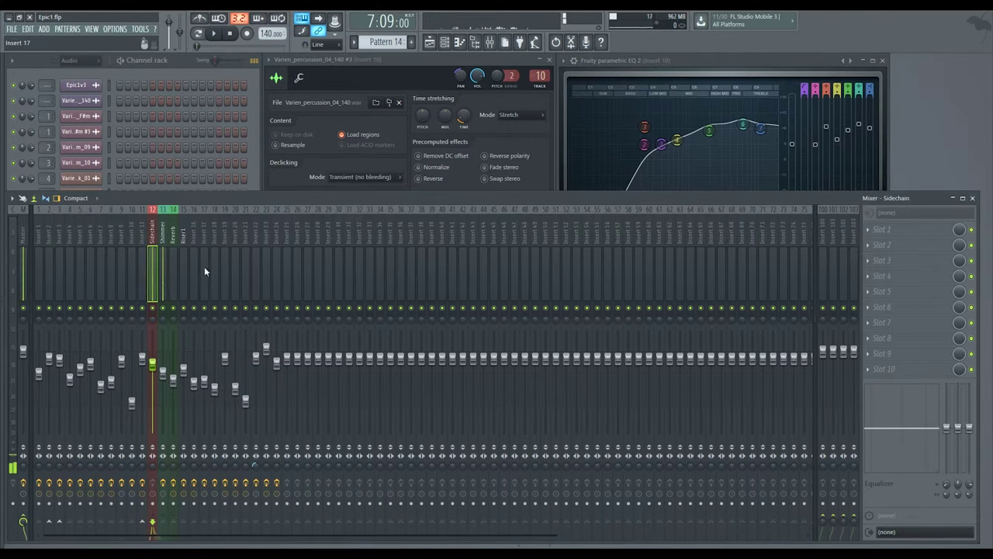
key("space")
key("space")
left_click(477, 89)
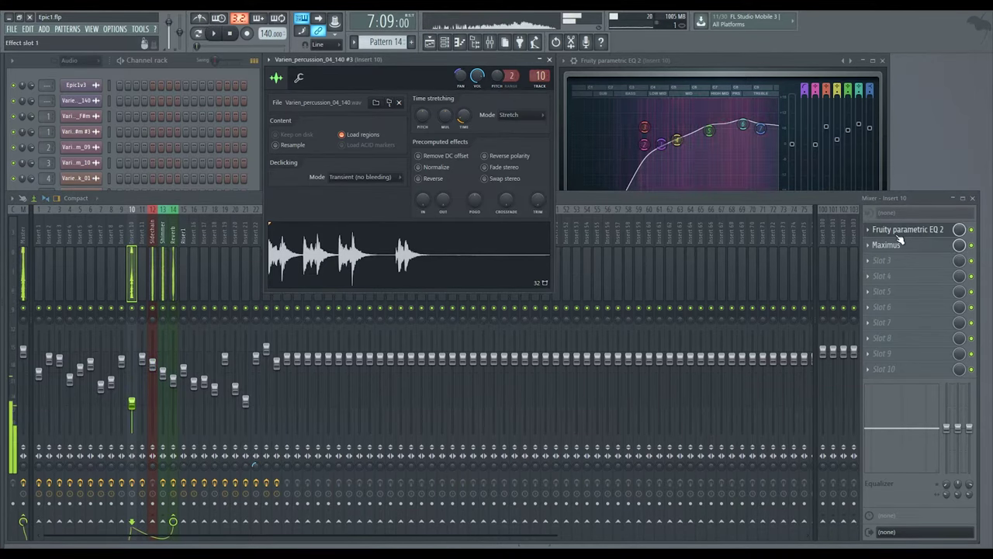
left_click_drag(681, 56, 680, 77)
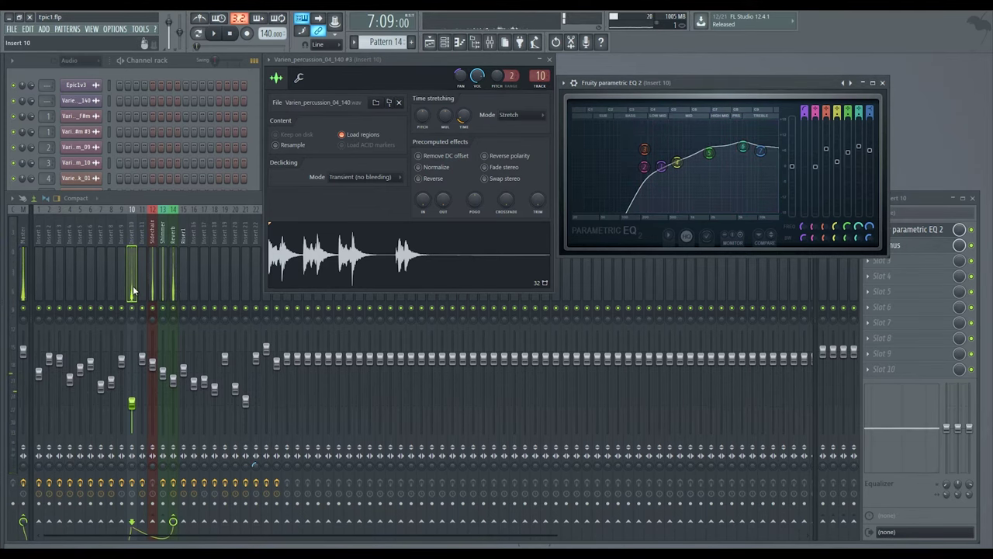
left_click(134, 292)
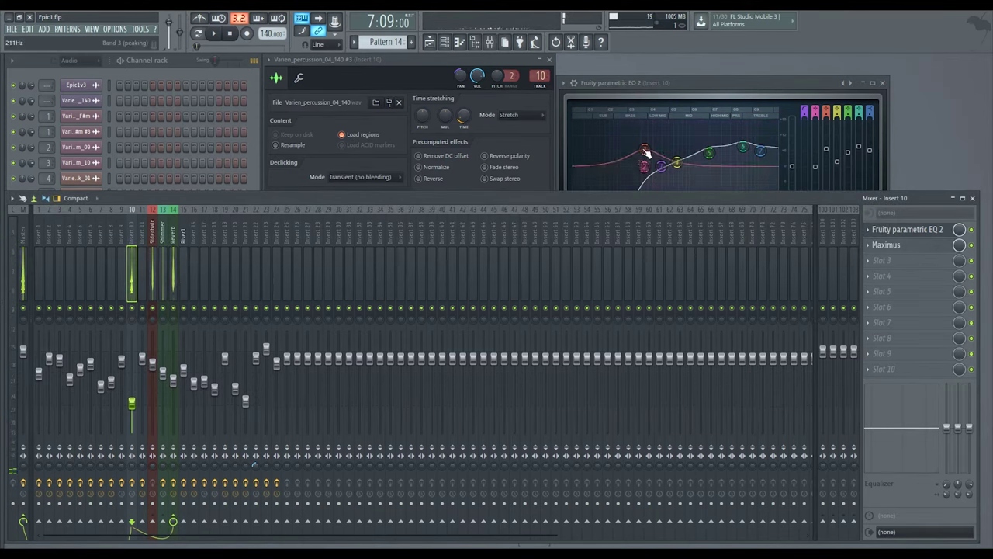
left_click(698, 97)
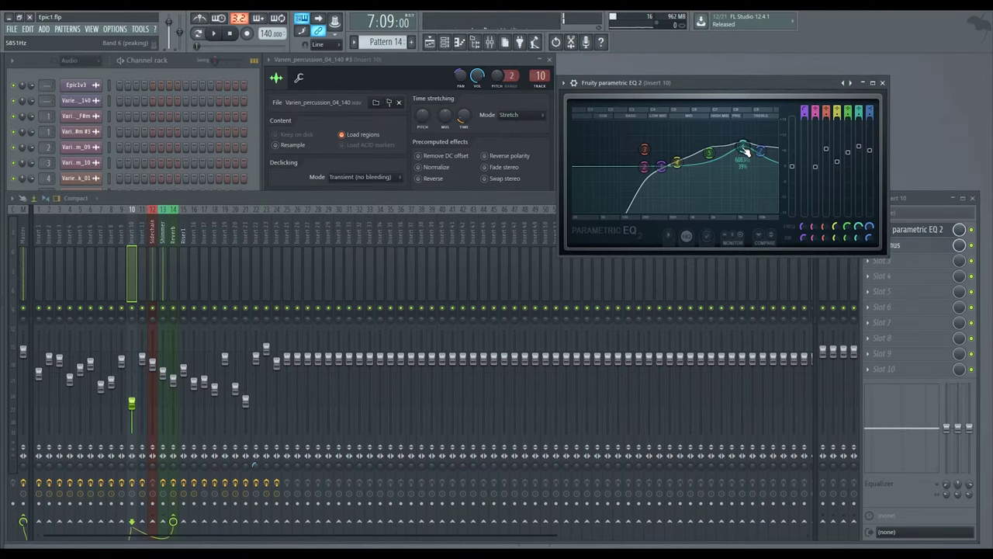
View the channel settings of Varien_percussion_04_140 #2 and Varien_percussion_04_140, and close the latter
left_click(146, 74)
left_click(80, 318)
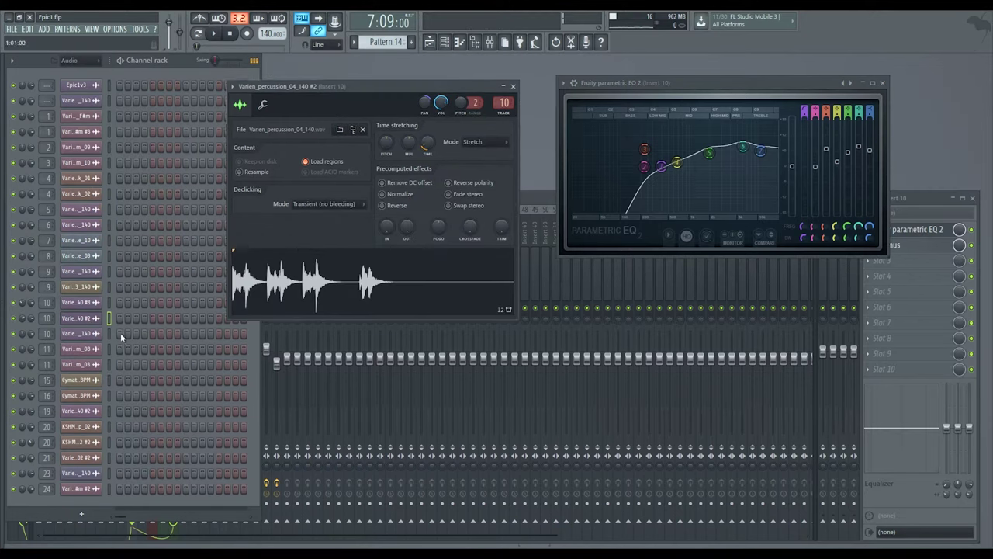
left_click(85, 333)
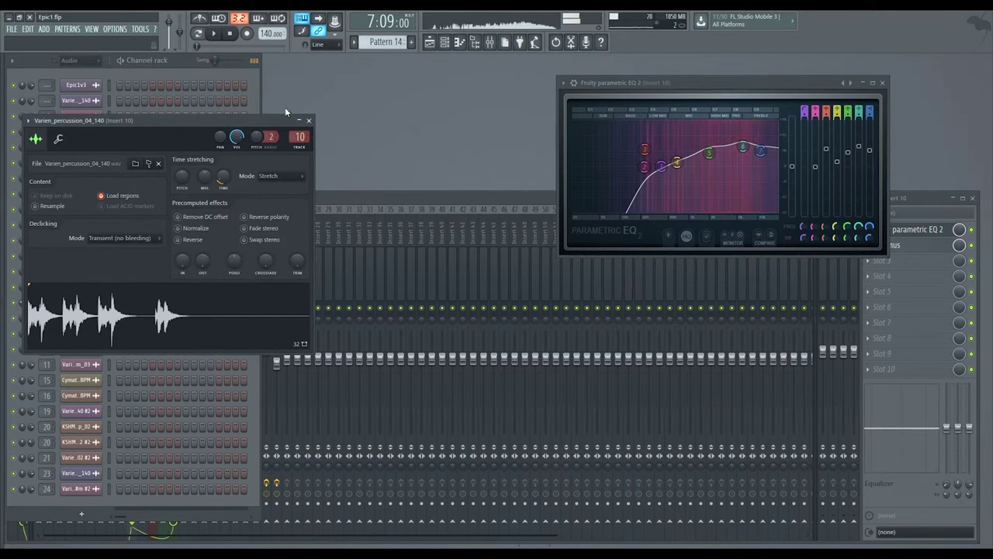
left_click(308, 122)
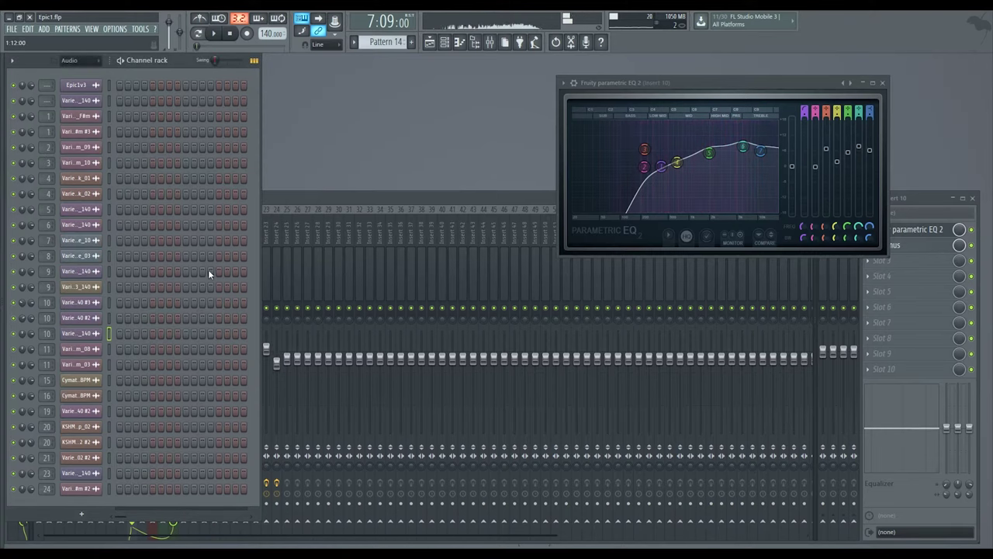
Open the Varien_boom_08 channel settings beside the channel rack and close the Insert 10 EQ
left_click(82, 351)
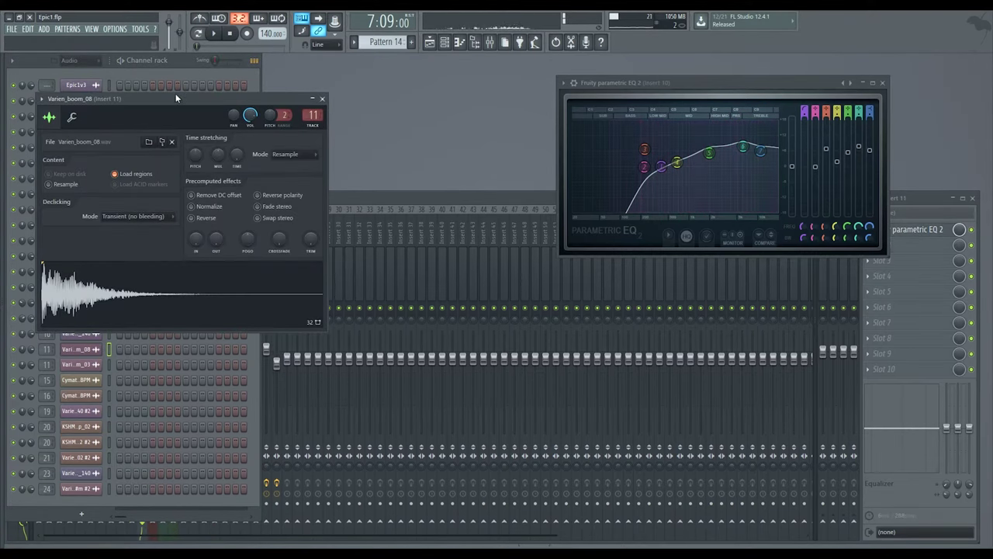
left_click_drag(161, 104, 391, 66)
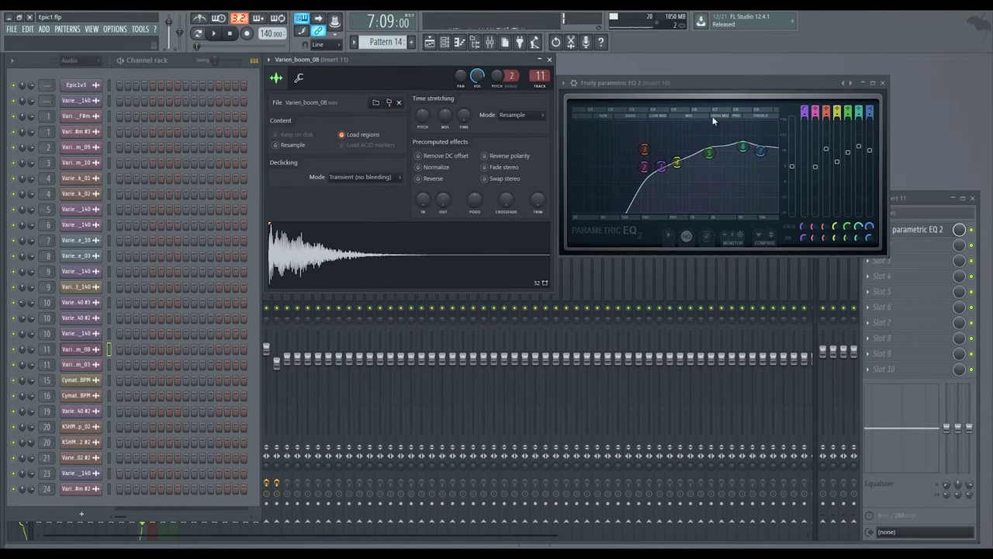
left_click(882, 83)
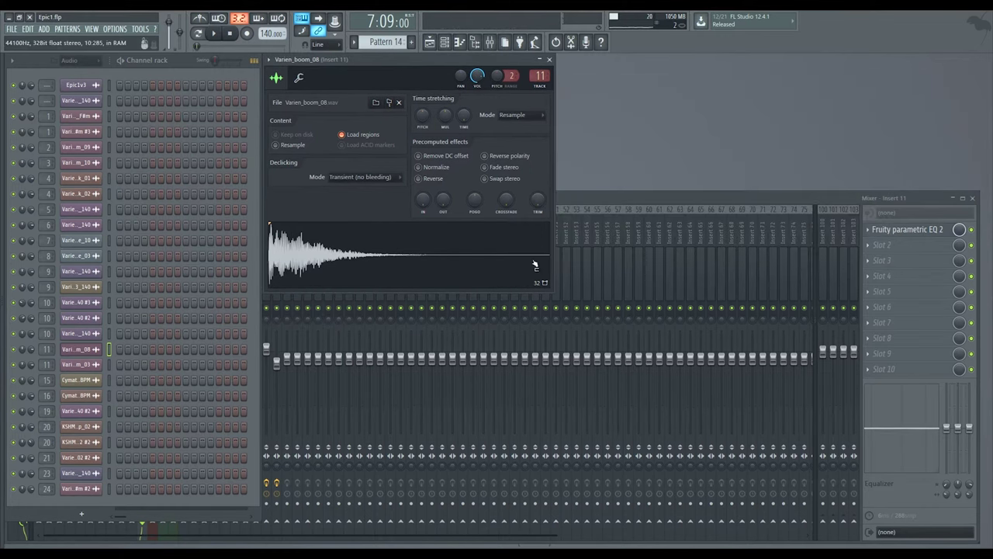
Open Fruity parametric EQ 2 on Insert 11 and review it alongside the Varien_boom_08 sample
left_click(601, 196)
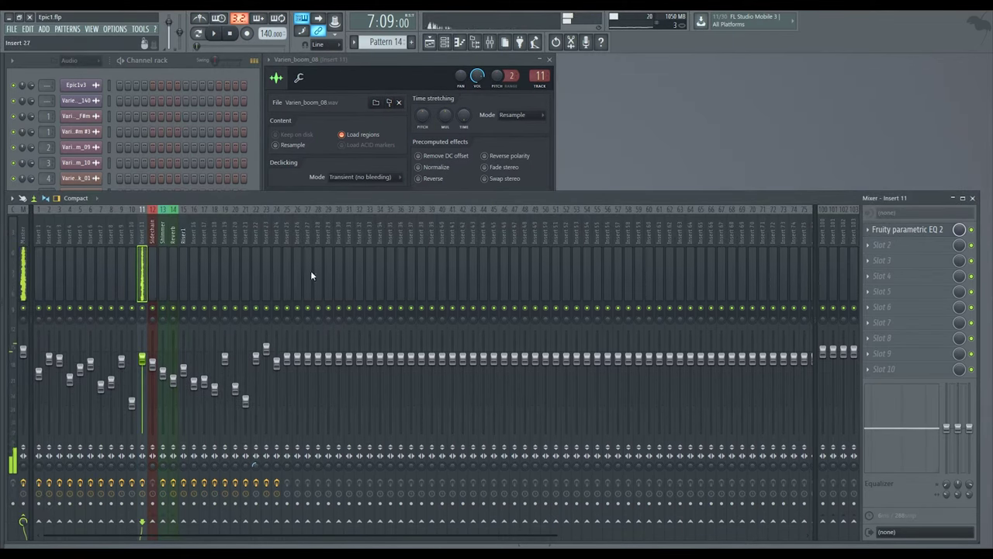
left_click(915, 231)
left_click_drag(400, 59, 480, 68)
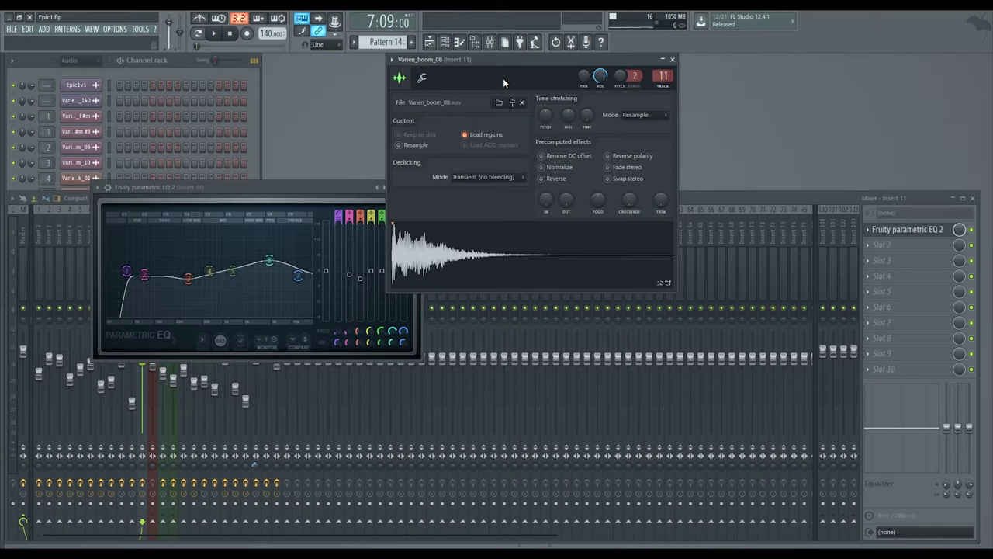
left_click(500, 262)
Open the Varien_boom_03 channel settings, move them clear of the channel rack, and close the Insert 11 EQ
left_click(190, 72)
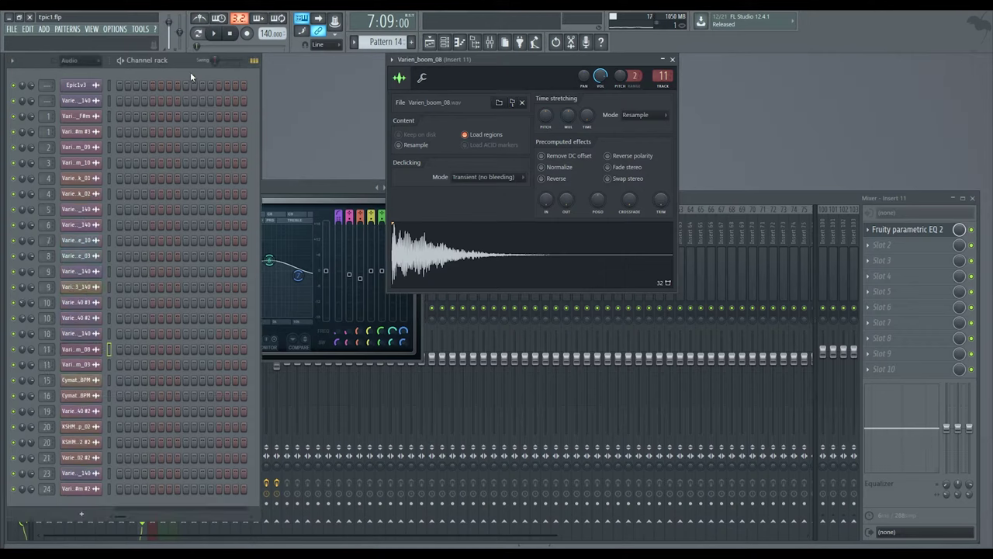
left_click(94, 363)
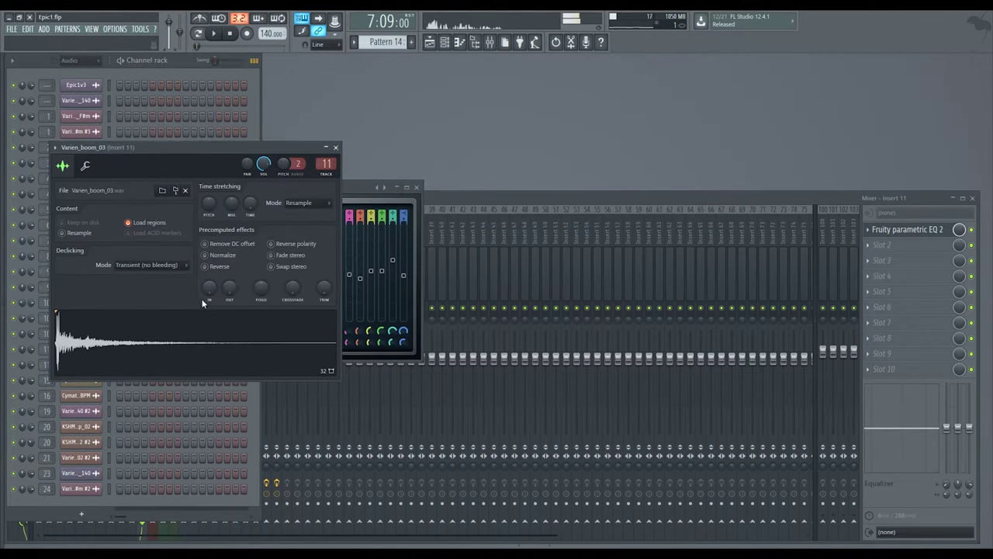
left_click_drag(206, 146, 509, 64)
left_click(300, 190)
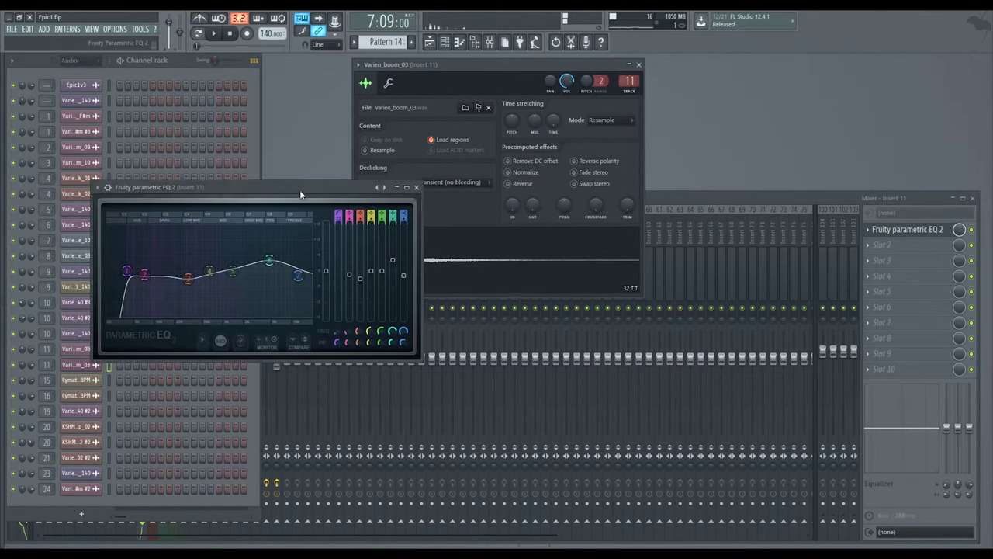
left_click(416, 187)
Reopen Fruity parametric EQ 2 on Insert 11 from the mixer and view it with the Varien_boom_03 channel settings
left_click(309, 202)
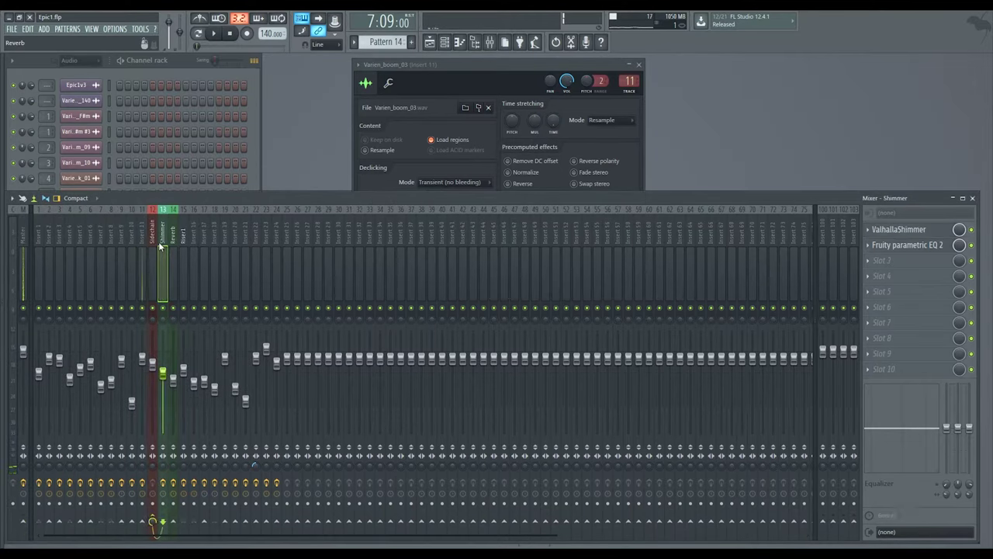
left_click(909, 236)
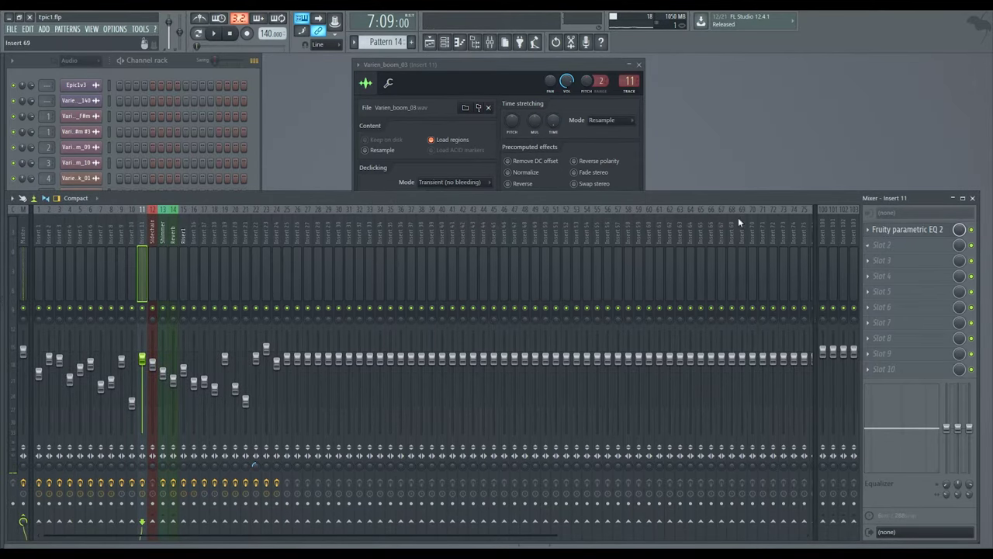
left_click_drag(207, 186, 576, 239)
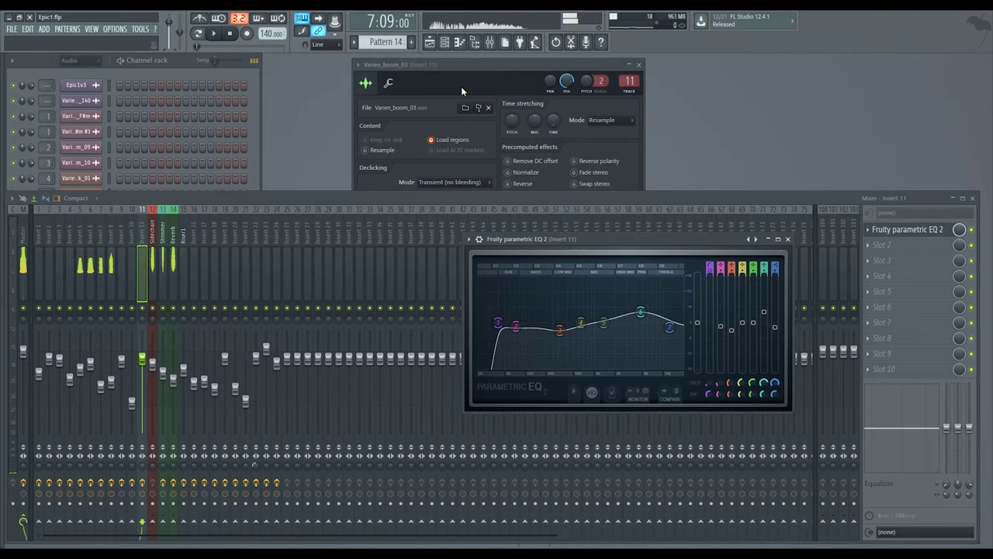
left_click(461, 86)
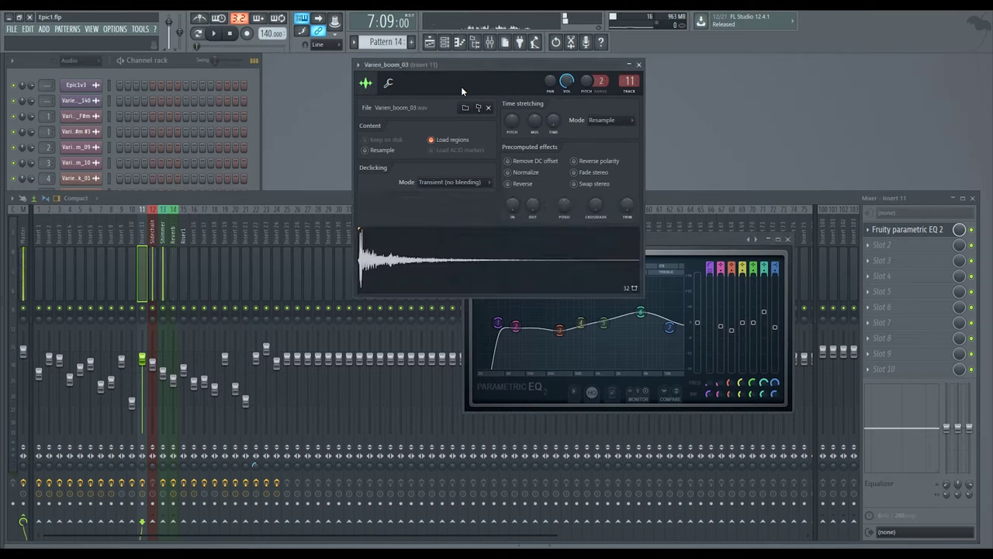
Preview the Varien_boom_03 and Varien_boom_08 samples from their channel settings
left_click(432, 265)
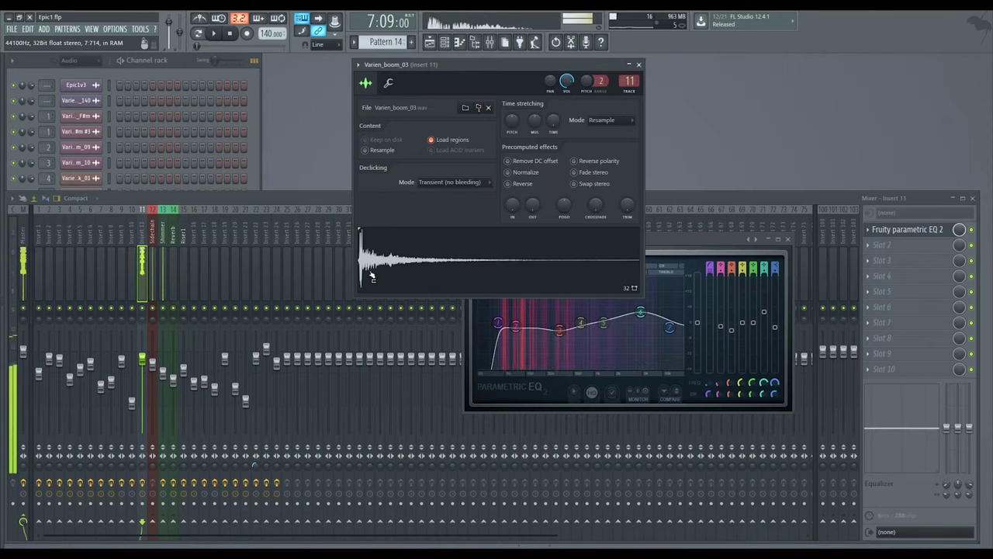
left_click(250, 104)
left_click(82, 349)
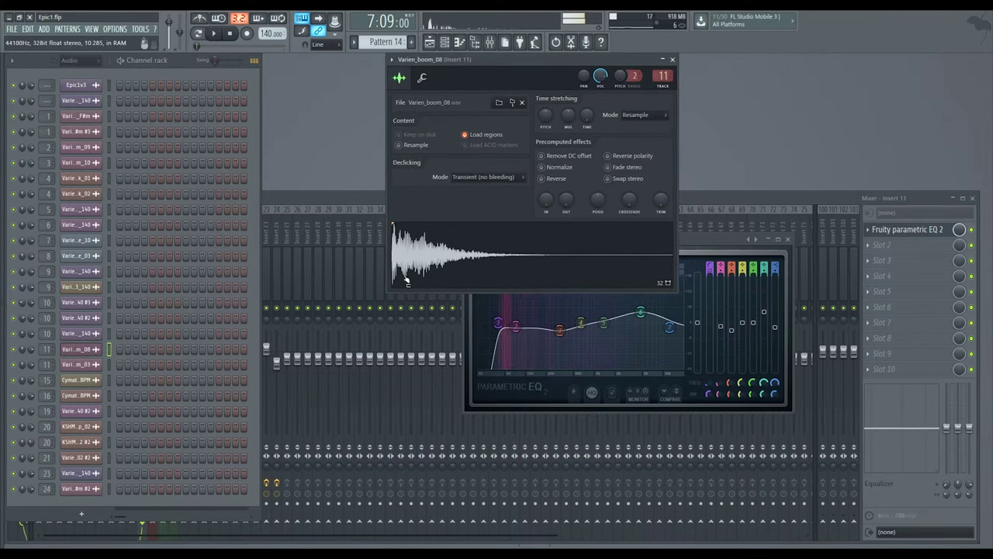
Open the Cymatics - Riser 13 channel settings, place them beside the channel rack, and bring up the mixer on Riser1
left_click(94, 381)
left_click_drag(173, 153, 386, 66)
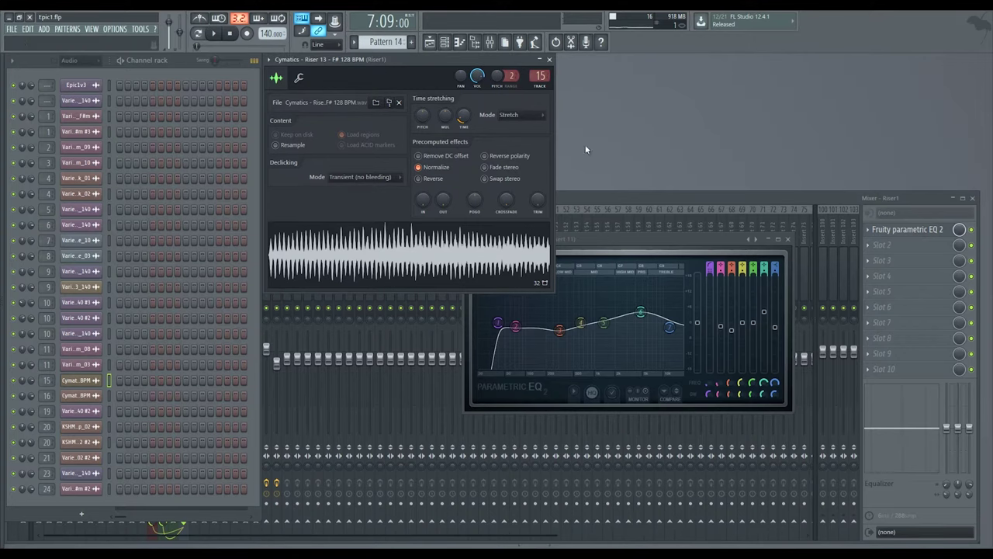
left_click(489, 42)
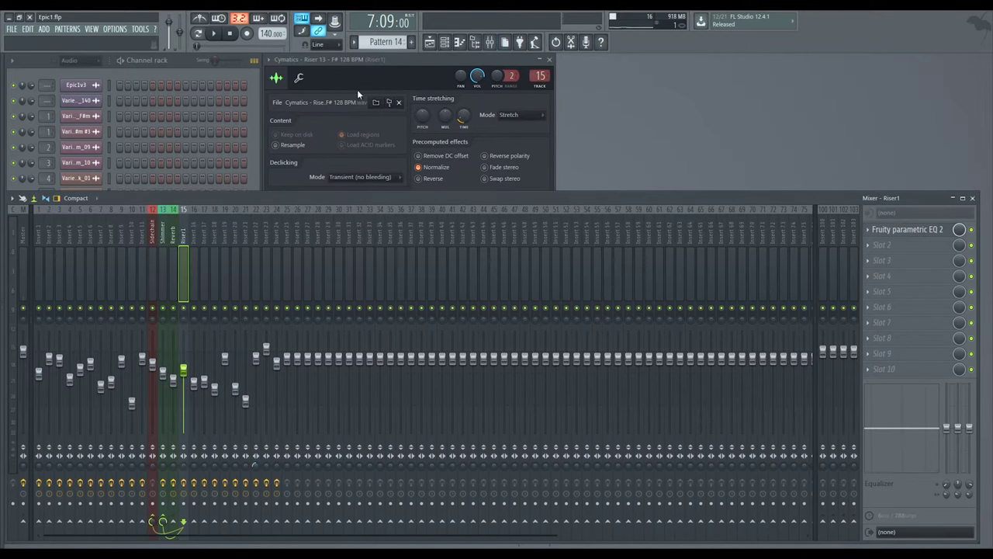
Bring up the playlist, enlarge it toward the lower-left corner, and look over the arrangement down to Track 16
left_click(431, 42)
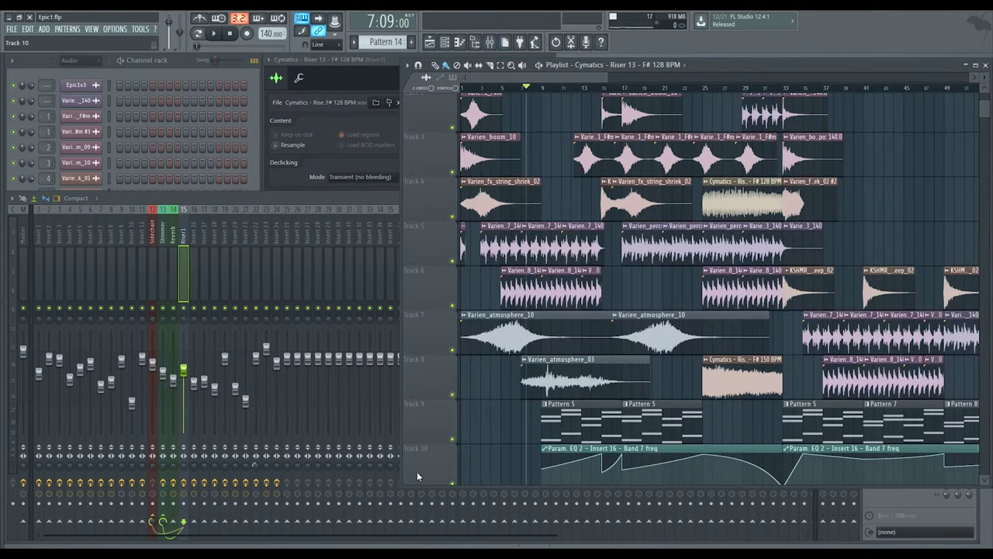
left_click_drag(399, 487, 308, 545)
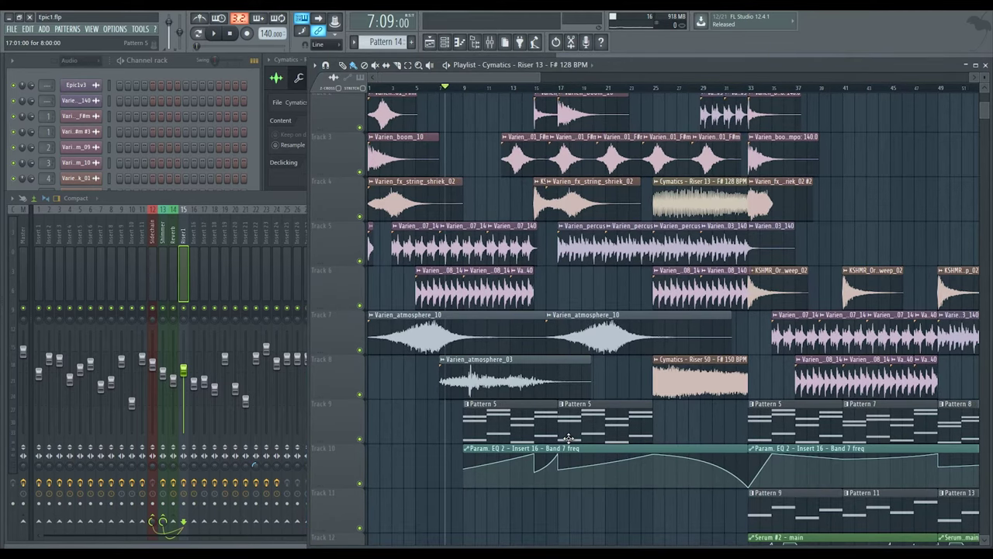
scroll(763, 275, "down", 1)
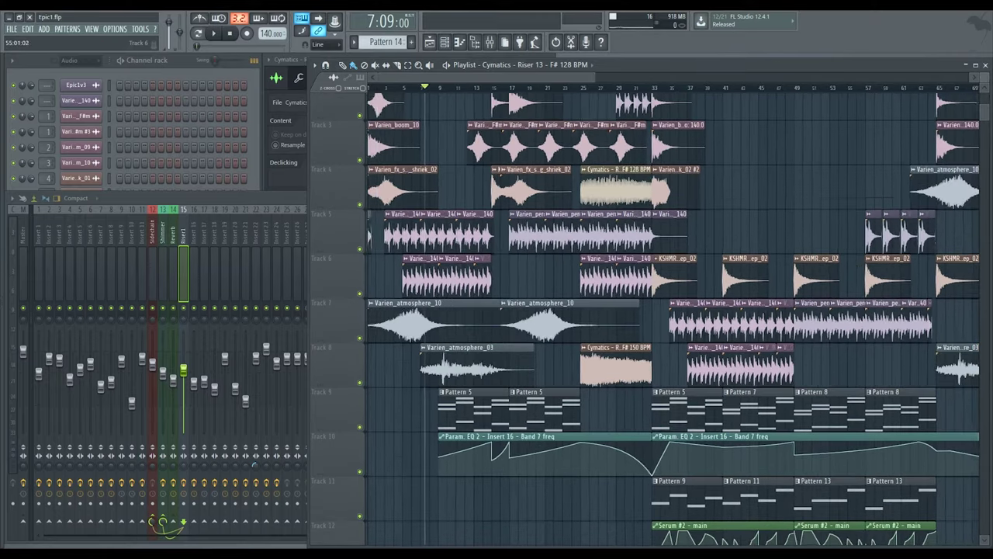
scroll(848, 262, "down", 3)
scroll(846, 255, "up", 2)
left_click_drag(846, 256, 809, 362)
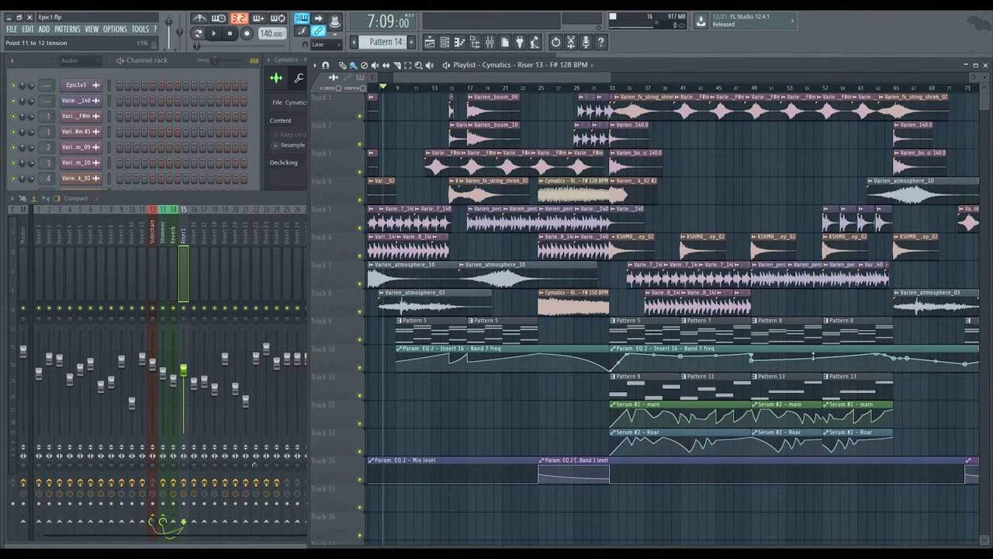
scroll(567, 306, "up", 3)
Solo playlist Track 4 and play the Cymatics - Riser 13 clip from bar 25
right_click(360, 200)
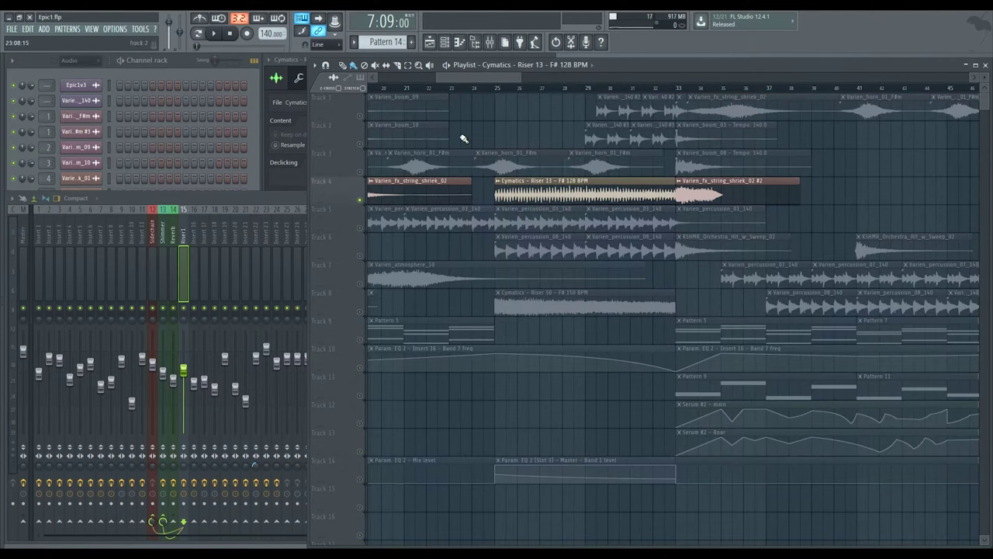
left_click(501, 97)
key("space")
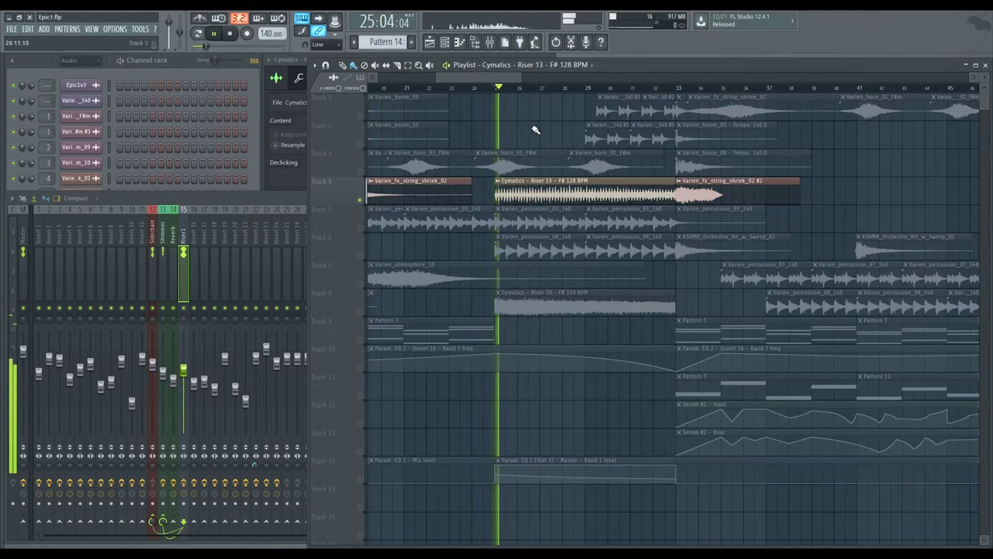
Check Fruity parametric EQ 2 on Riser1, inspect the Sidechain mixer track, and replay the riser with Riser1 selected
left_click(900, 229)
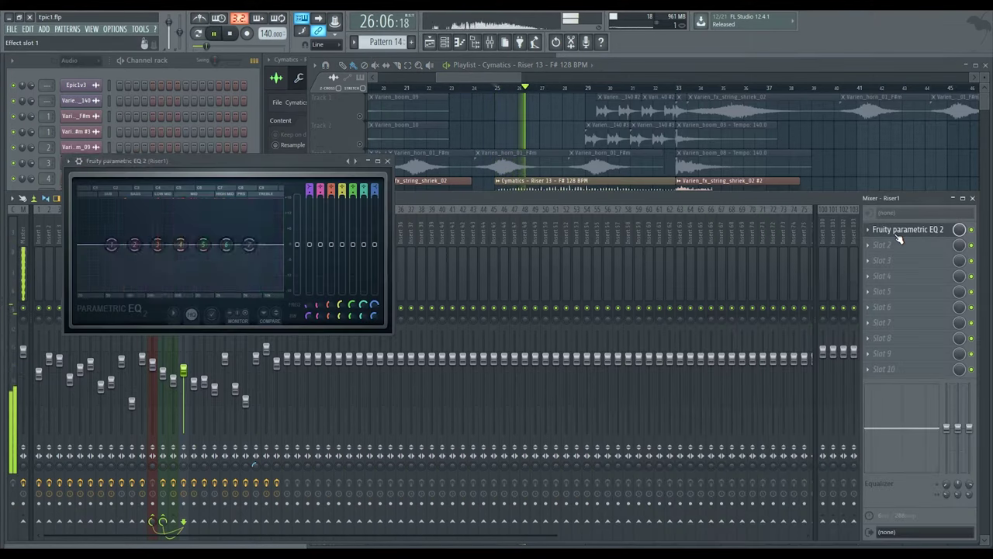
left_click(387, 160)
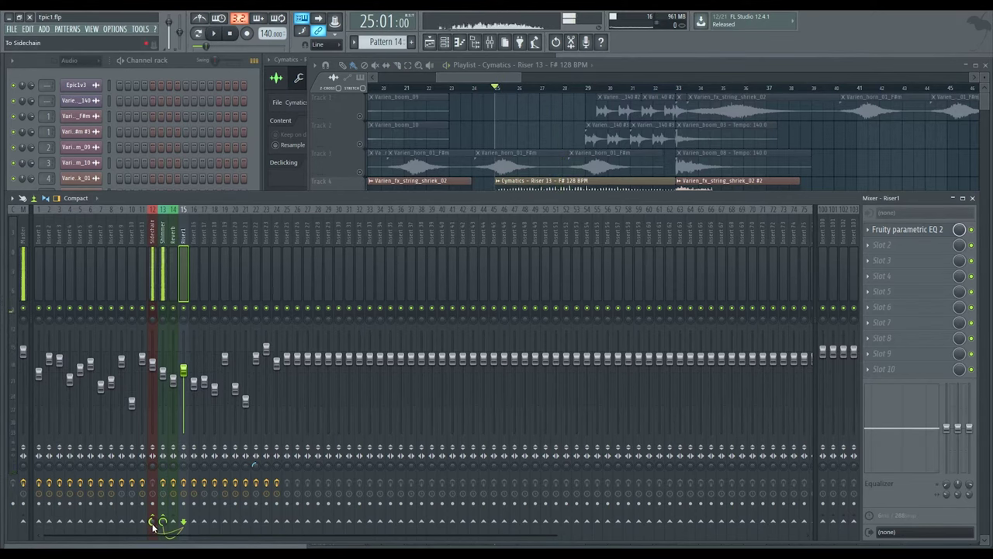
left_click(156, 280)
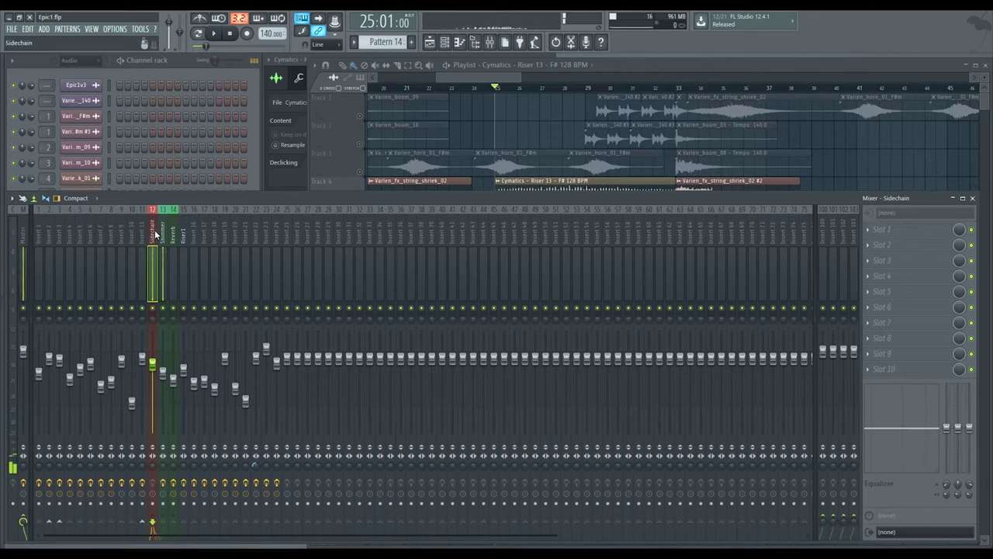
left_click(178, 270)
key("space")
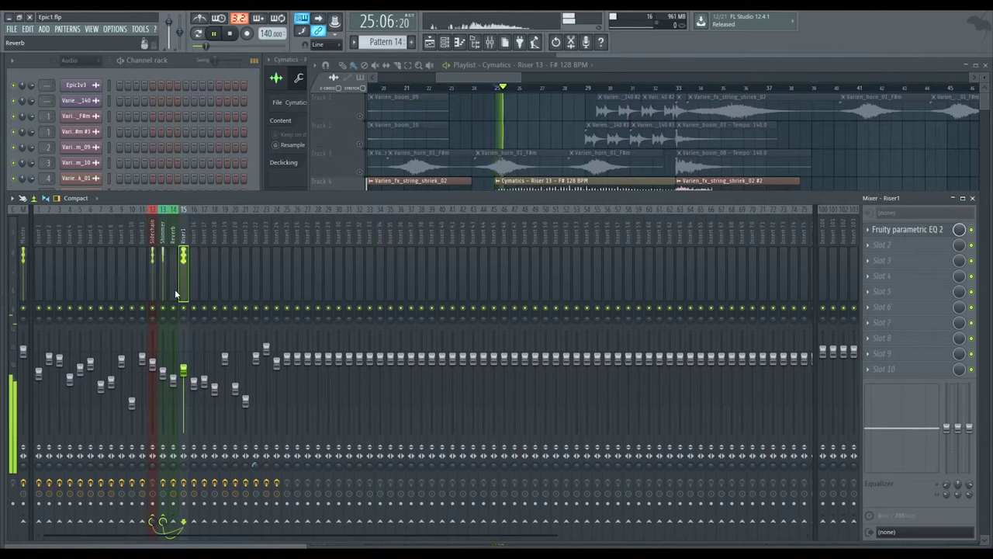
key("space")
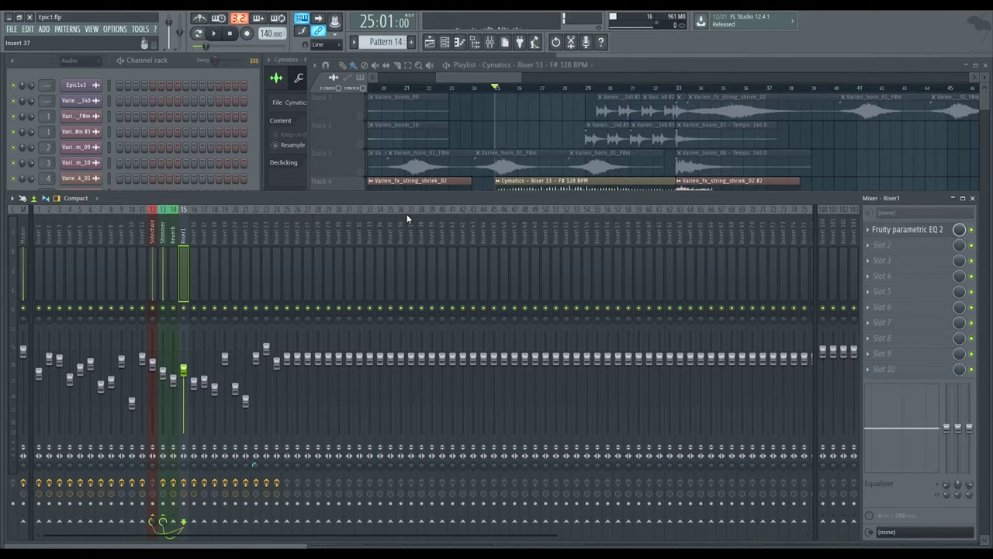
Play the soloed Cymatics - Riser 13 clip in the playlist from bar 25 and again from 31:09
middle_click(528, 112)
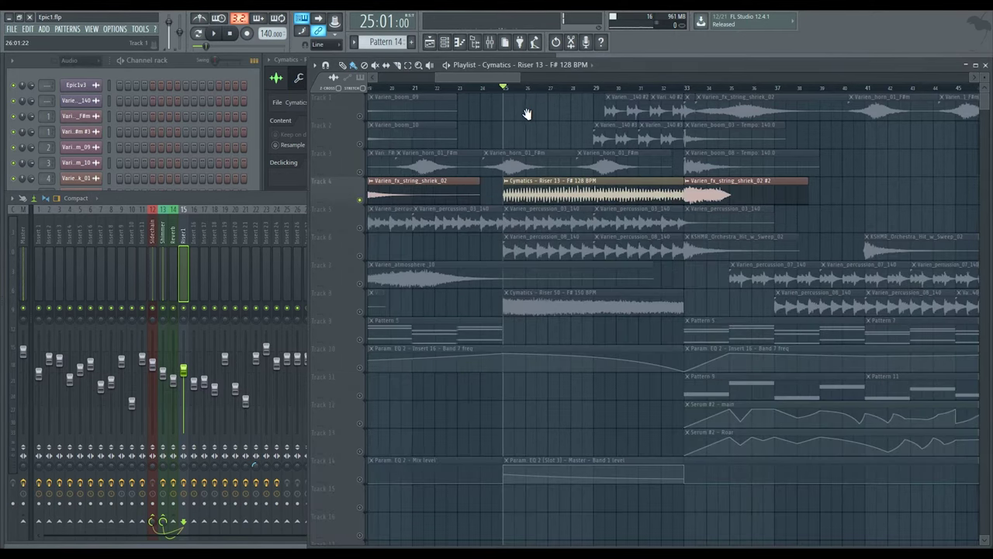
left_click_drag(984, 77, 984, 83)
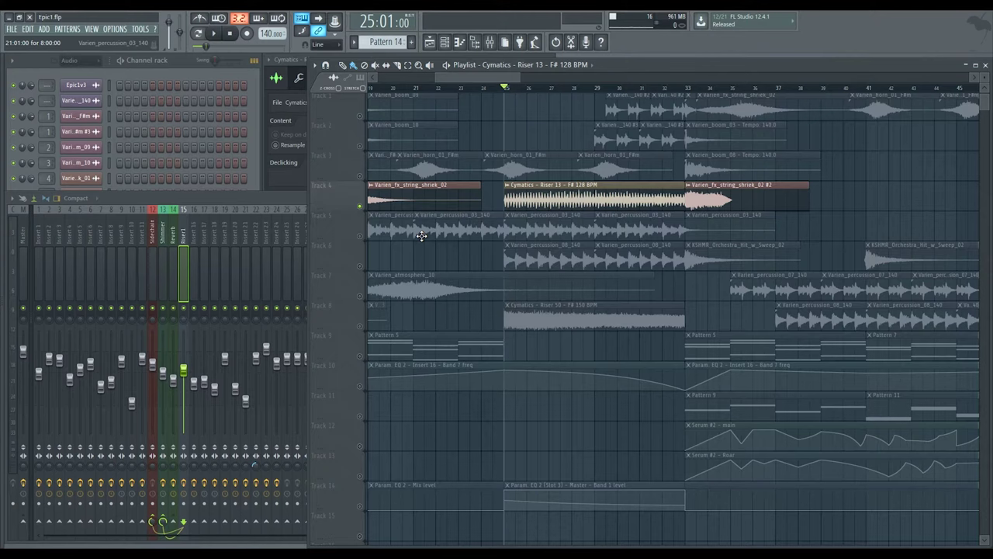
key("space")
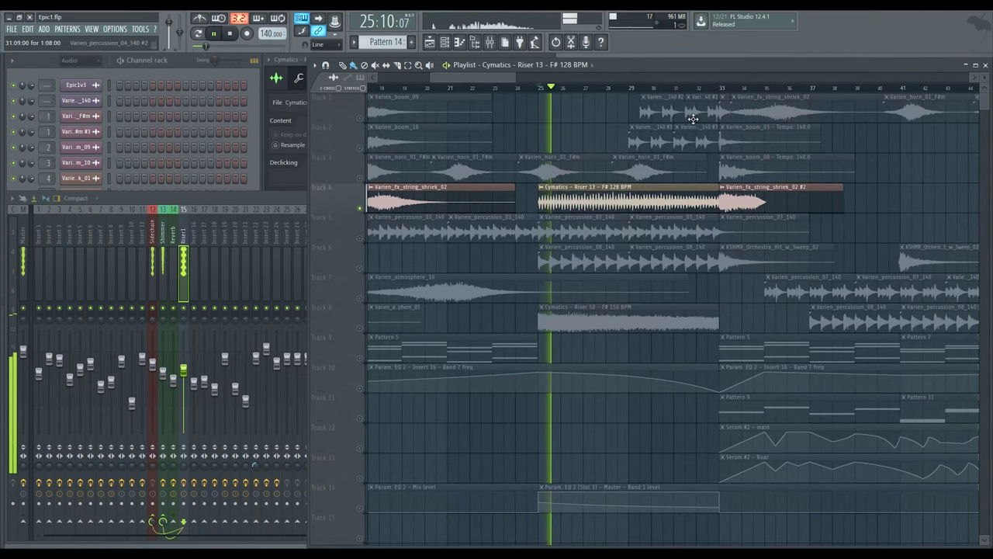
left_click(686, 89)
key("space")
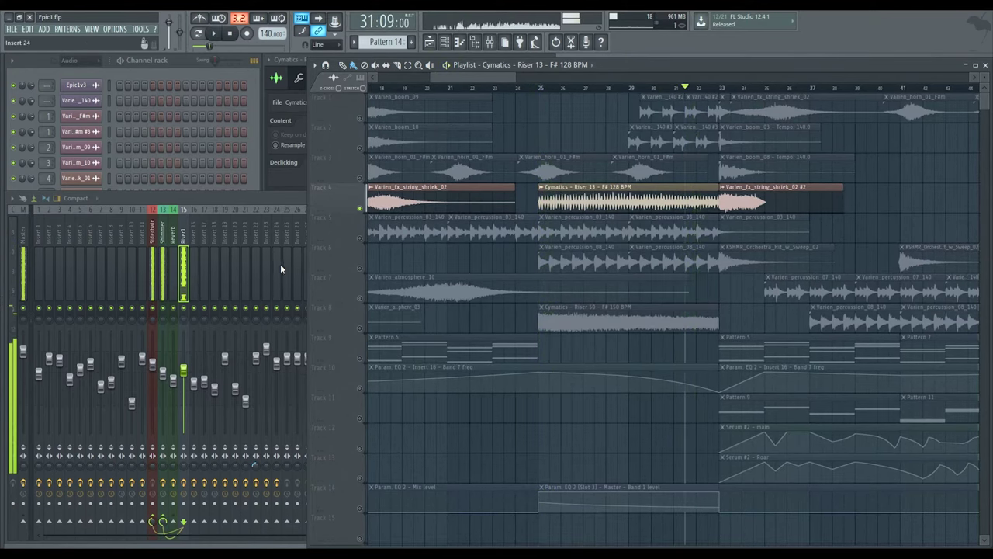
Solo playlist Track 8, select the Cymatics - Riser 50 channel from its clip, and play it from bar 25
scroll(425, 301, "left", 2)
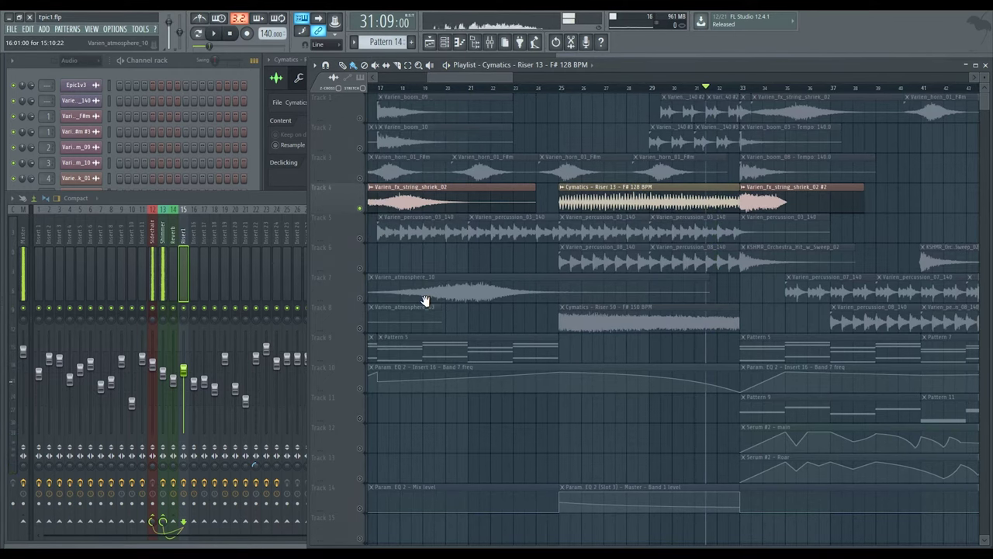
left_click(362, 332)
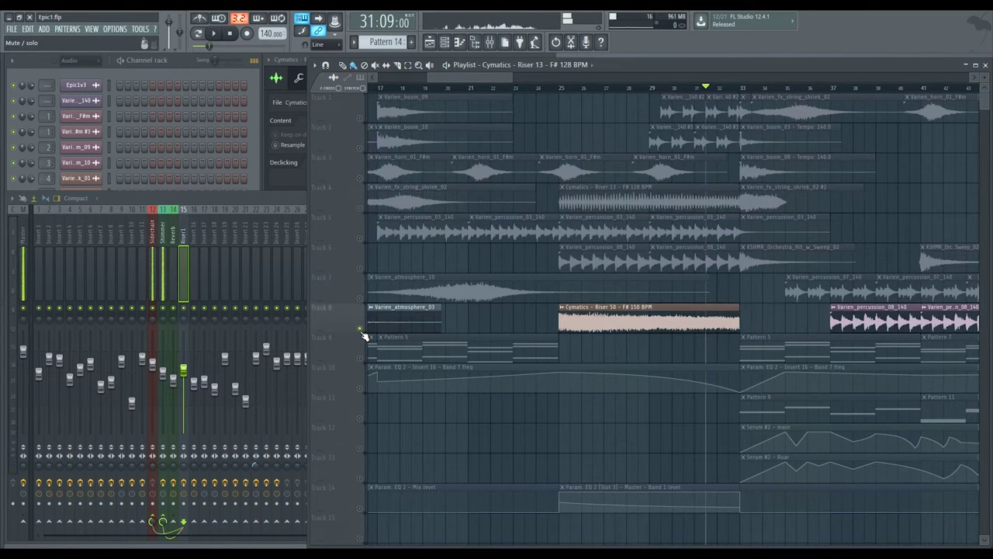
left_click(565, 93)
double_click(594, 306)
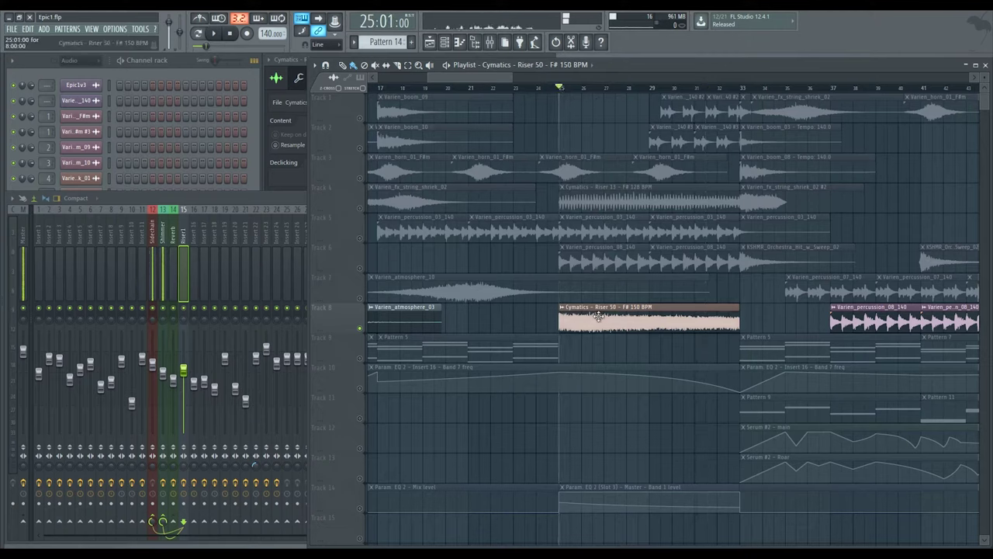
left_click(349, 162)
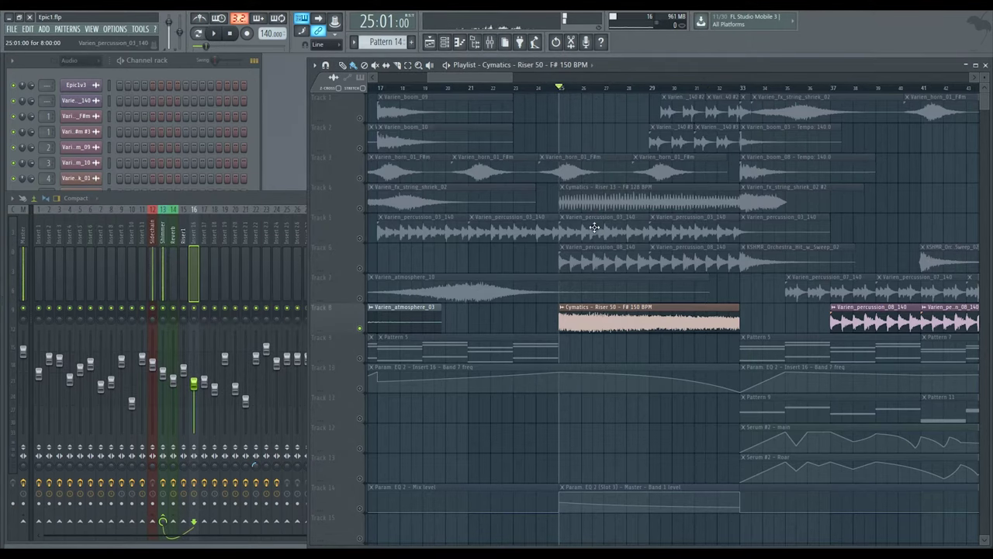
key("space")
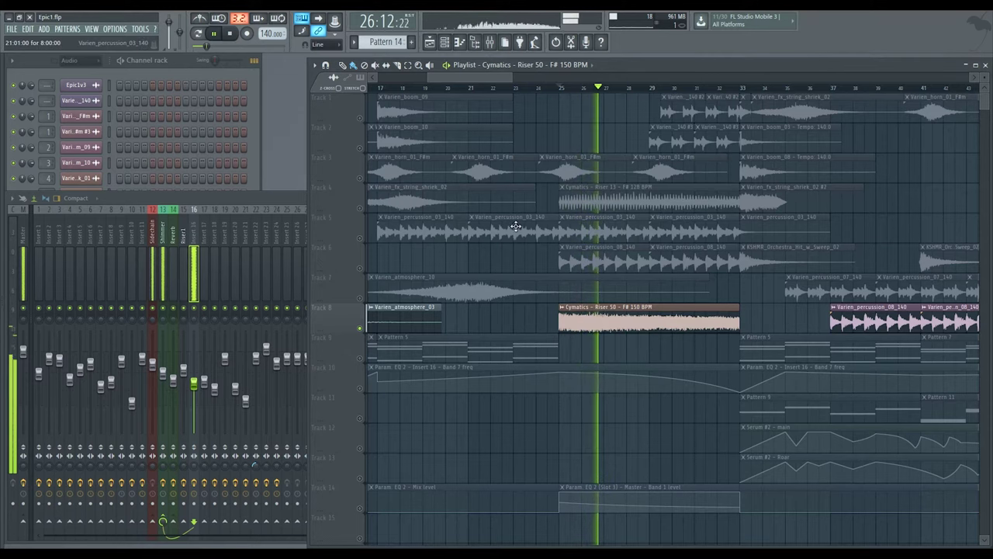
key("space")
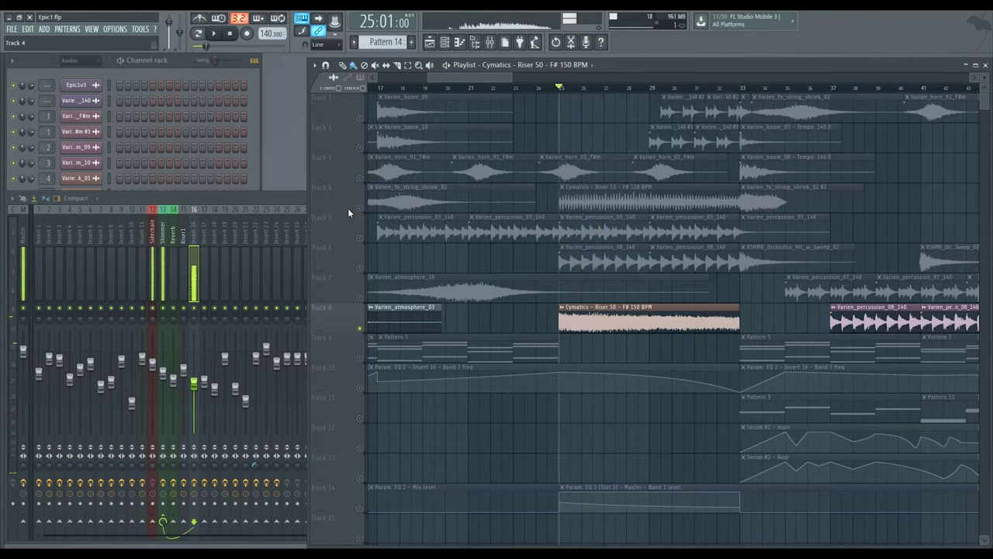
Unmute Track 4 alongside Track 8 and play both Cymatics riser clips together from bar 25
scroll(547, 229, "up", 1)
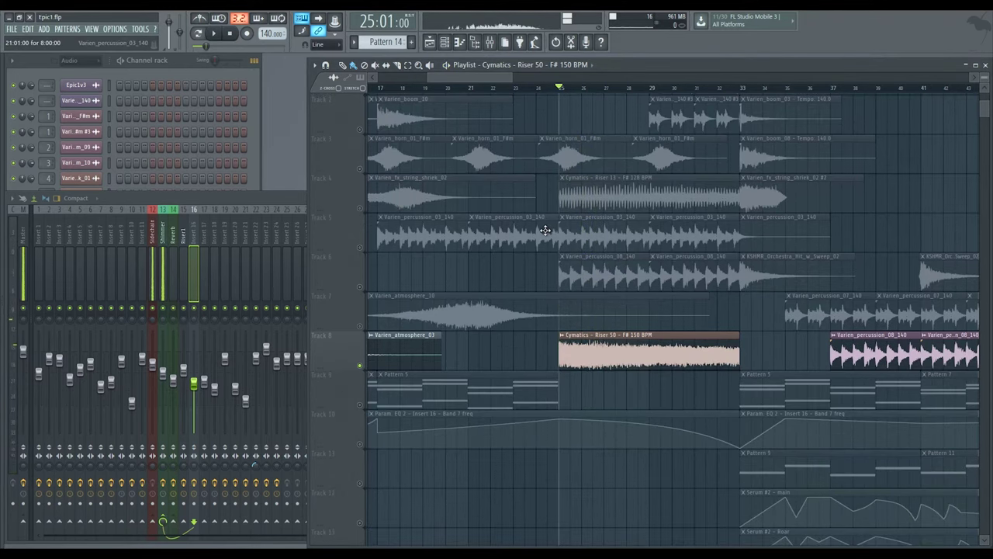
scroll(547, 229, "up", 3)
scroll(556, 233, "up", 1)
left_click_drag(629, 257, 502, 329)
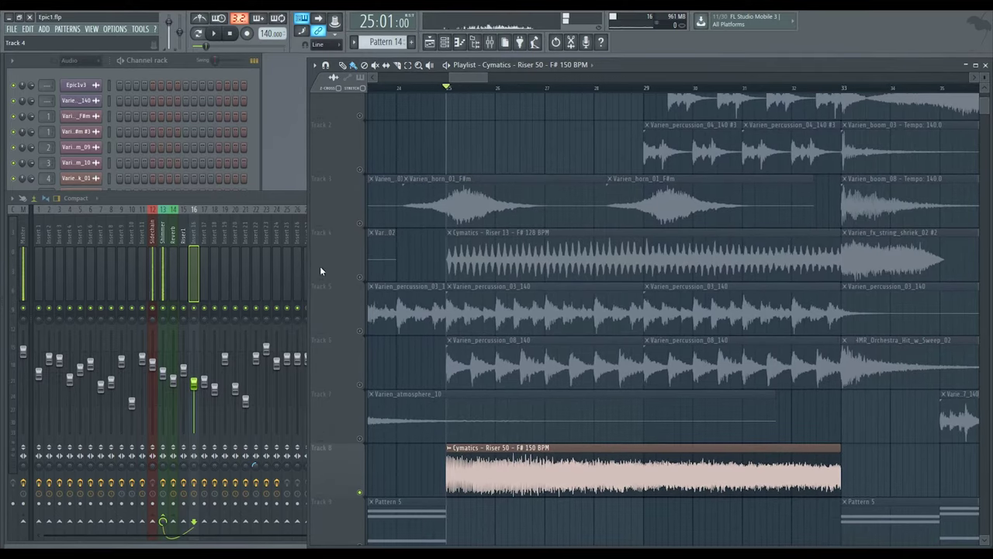
left_click(360, 278)
key("space")
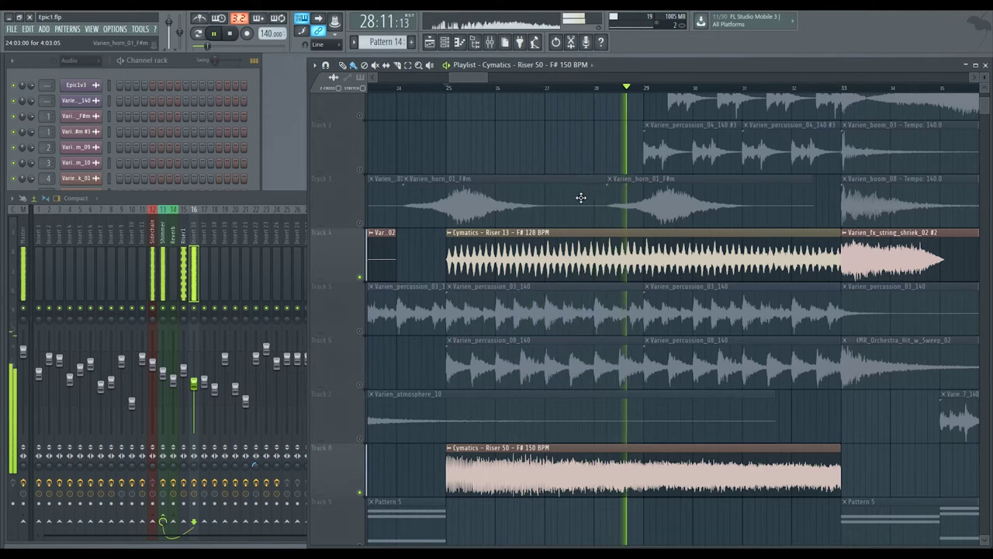
key("space")
Select Insert 17 in the mixer and examine its effects chain and sends against the channel rack
scroll(692, 235, "down", 3)
scroll(691, 235, "down", 2)
scroll(642, 259, "down", 4)
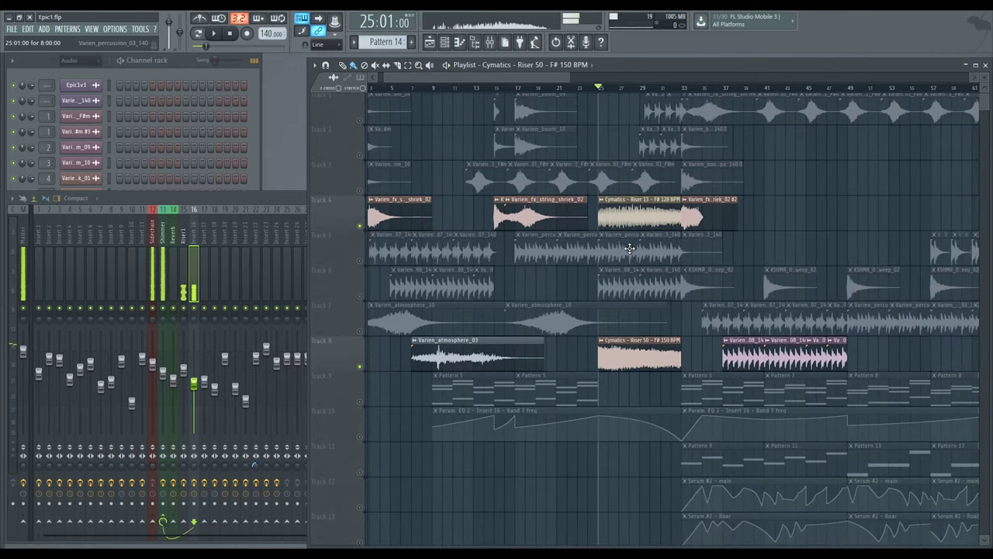
left_click(204, 253)
left_click(248, 122)
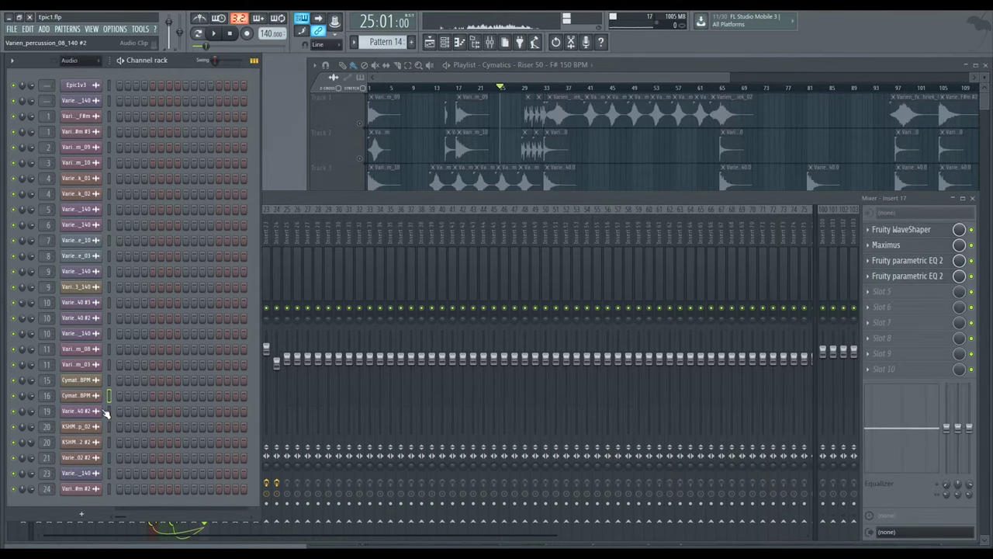
left_click(281, 201)
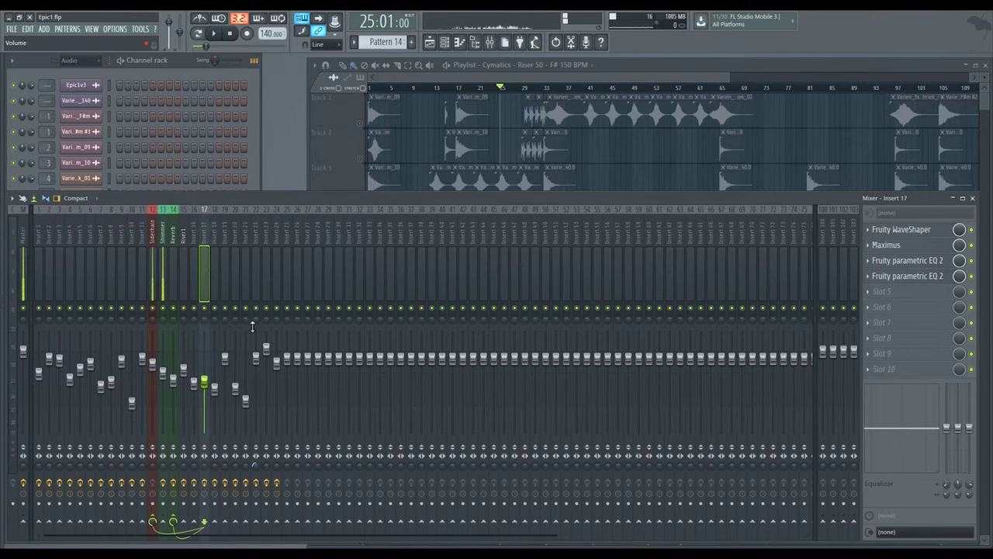
Switch the channel rack filter to All and display the Serum and Harmor channels
left_click(470, 129)
left_click(80, 78)
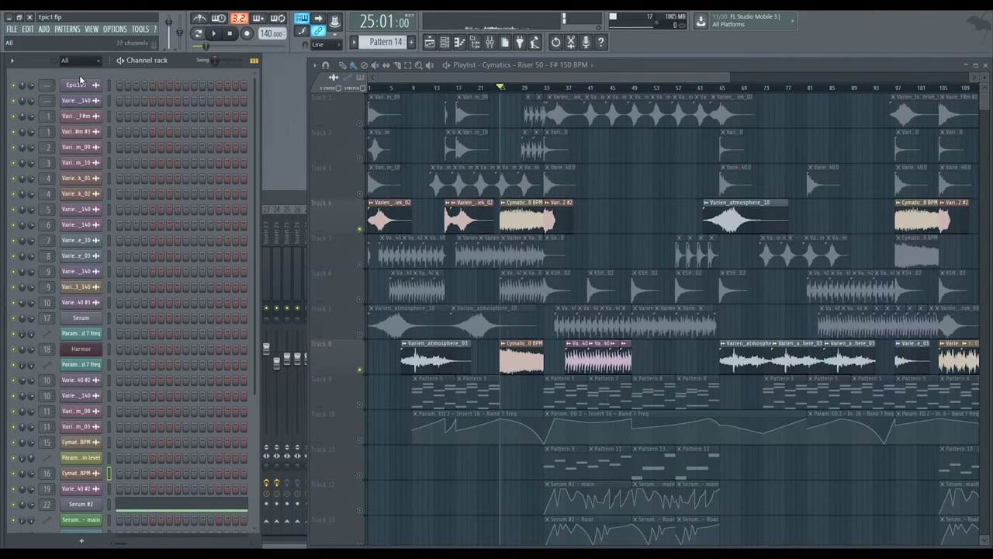
scroll(124, 372, "down", 3)
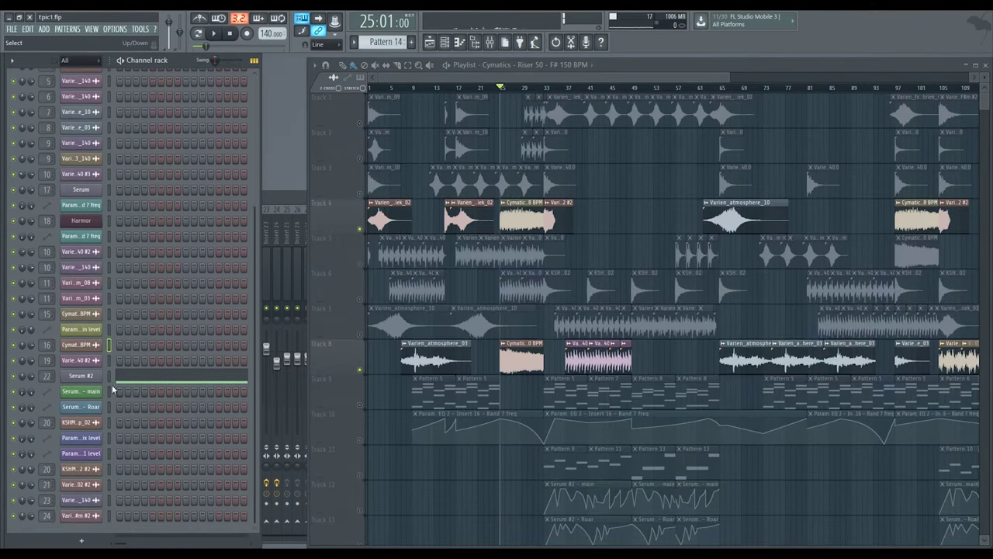
Open the Serum channel on Insert 17, review its ARP - Blue Screen Of Death preset, and close the plugin
left_click(81, 190)
left_click_drag(292, 129, 377, 117)
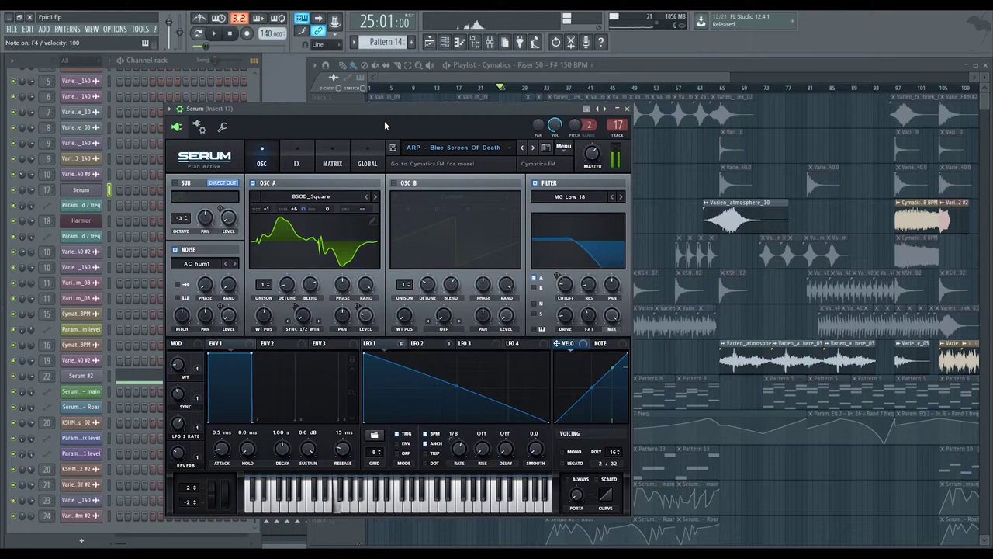
left_click(627, 108)
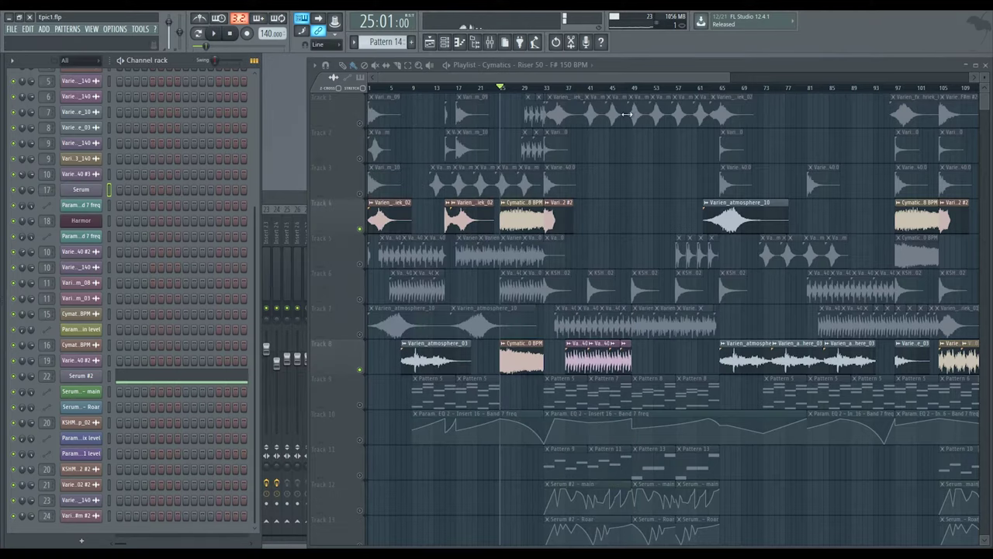
Play the two Cymatics risers together briefly, stop playback, and unmute all playlist tracks
key("space")
right_click(360, 370)
key("space")
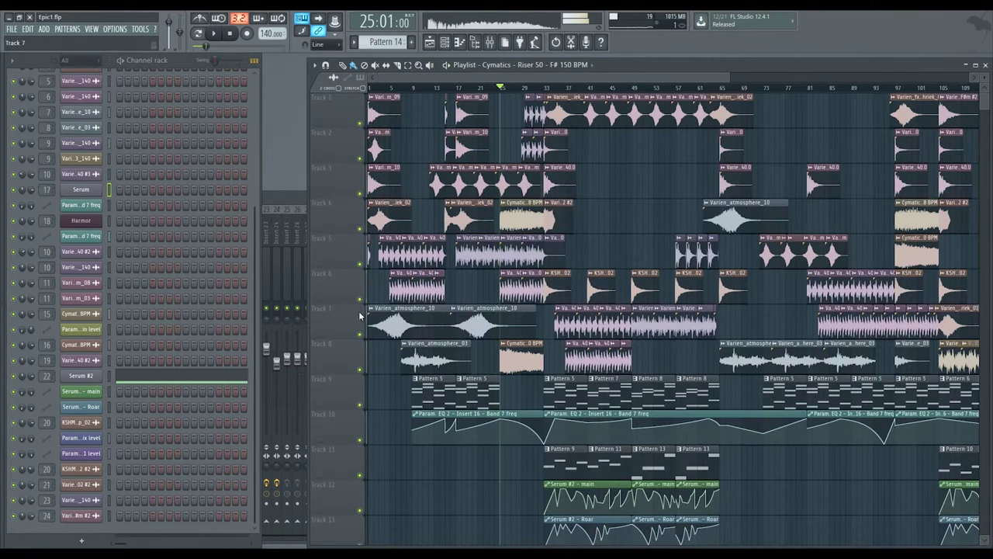
scroll(454, 256, "down", 2)
scroll(506, 274, "up", 2)
scroll(506, 273, "up", 2)
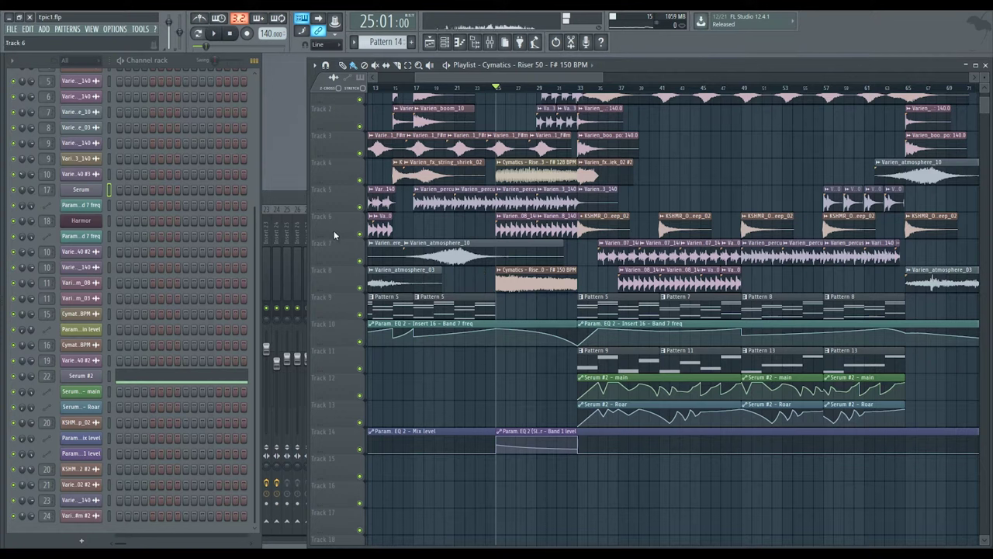
Check the mixer and channel rack, open the Harmor channel on Insert 18, and move its window clear of the upper channels
left_click(273, 195)
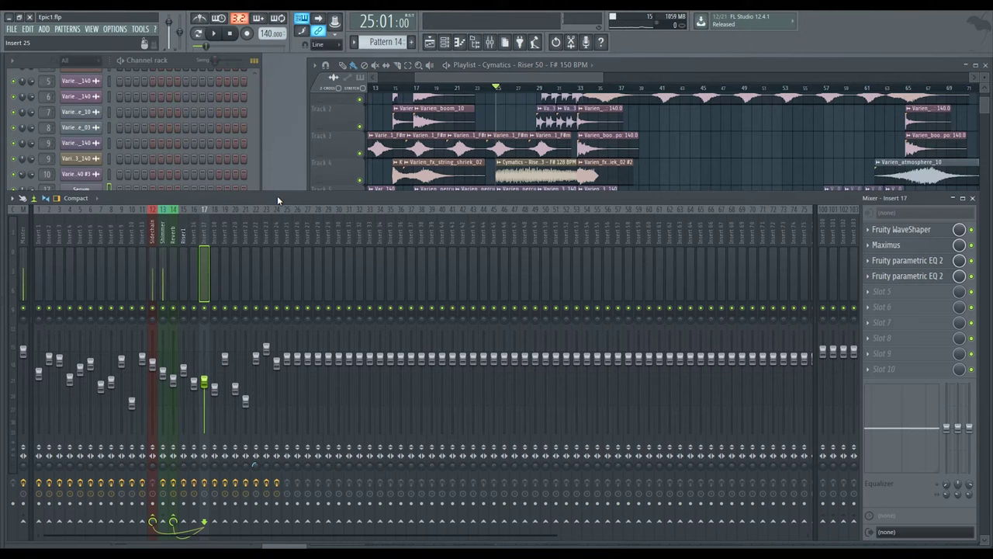
left_click(234, 144)
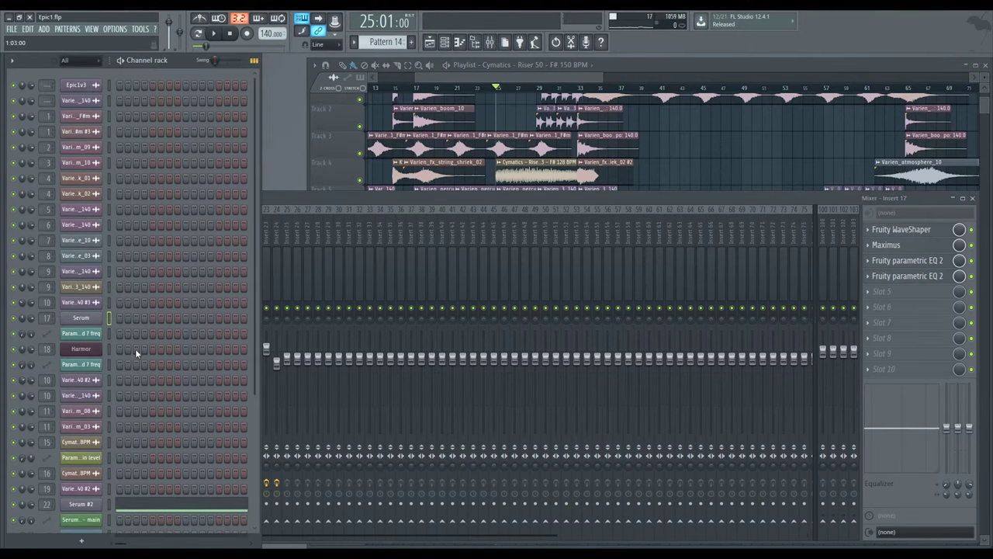
left_click(77, 347)
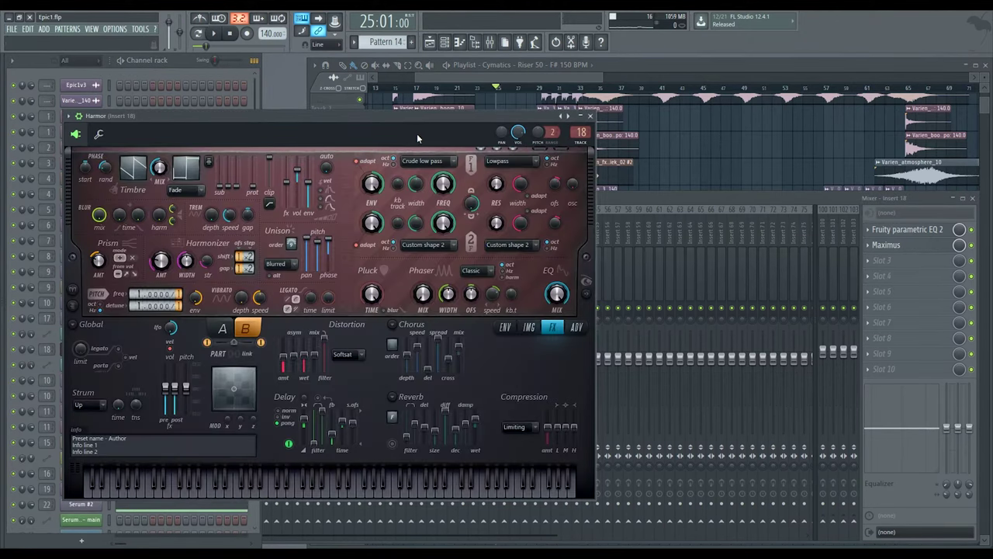
left_click_drag(416, 134, 358, 184)
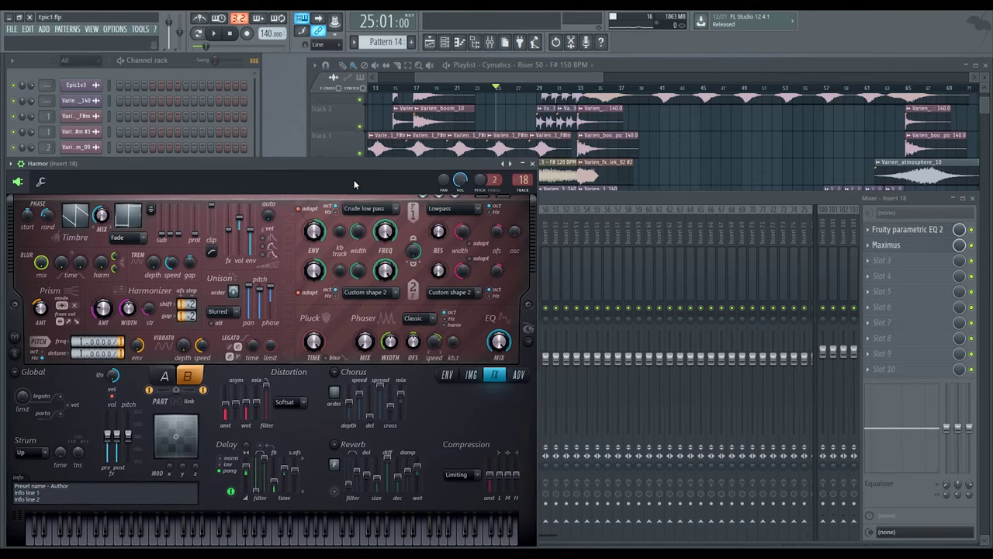
Look over the playlist arrangement around bar 25 and audition the Harmor synth with two different three-note chords
left_click(483, 73)
scroll(507, 259, "down", 2)
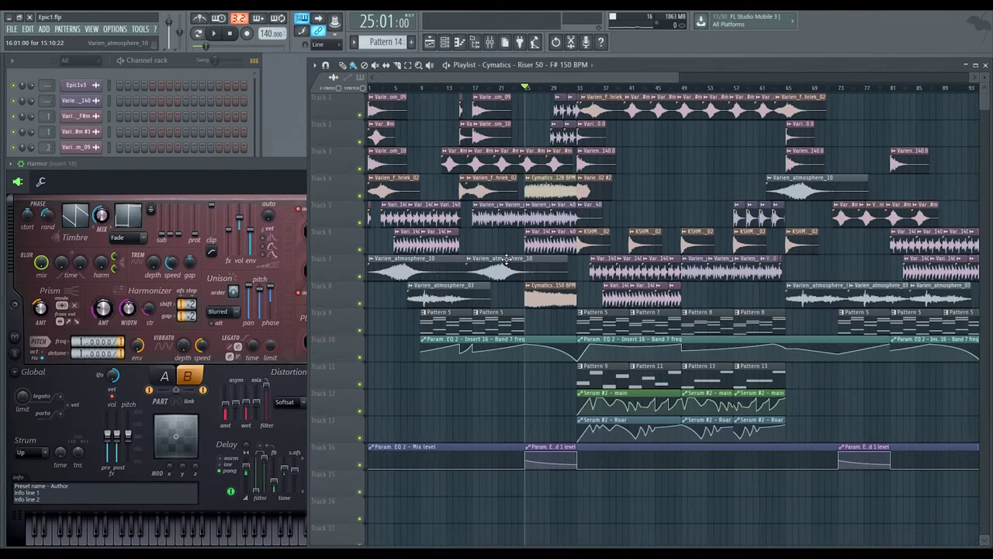
scroll(506, 260, "up", 2)
scroll(507, 259, "down", 1)
left_click(224, 181)
key("q")
key("e")
key("t")
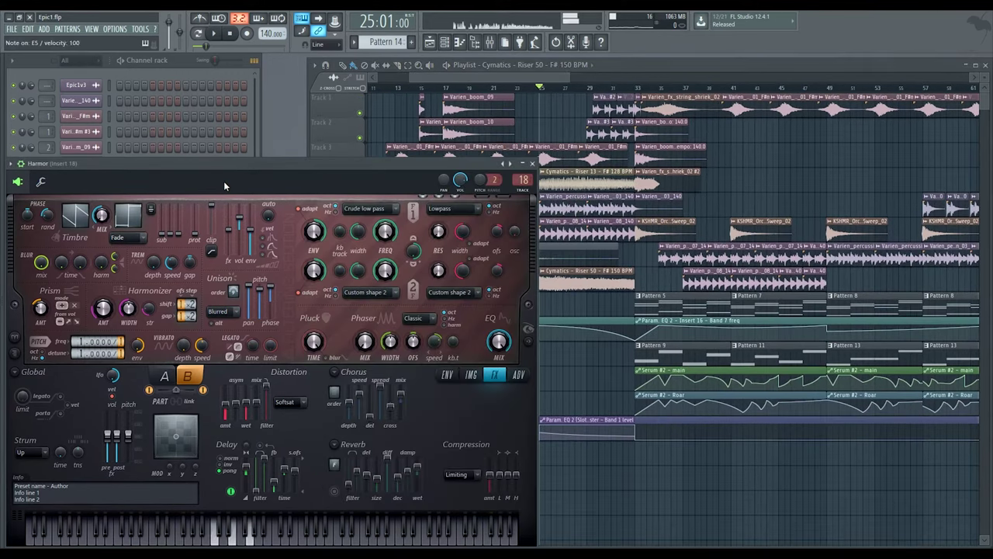
key("w")
key("r")
key("y")
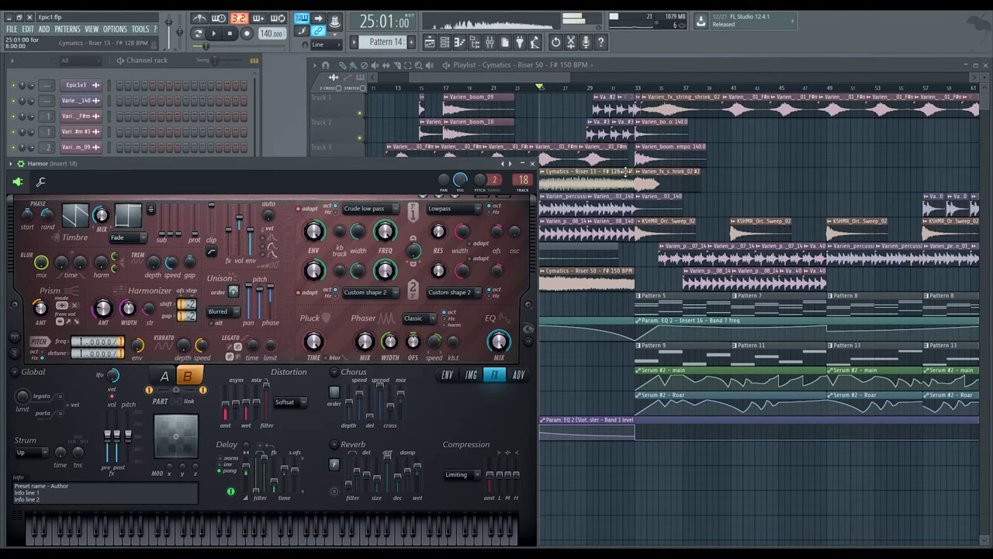
Open the mixer and compare the effects and sends of Insert 19 with those of Harmor's Insert 18
left_click(490, 42)
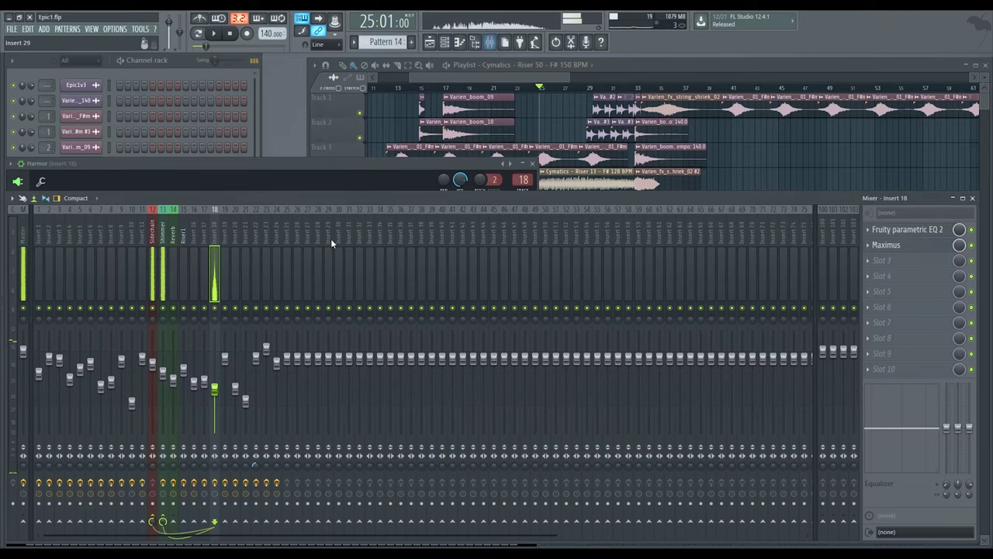
left_click(222, 271)
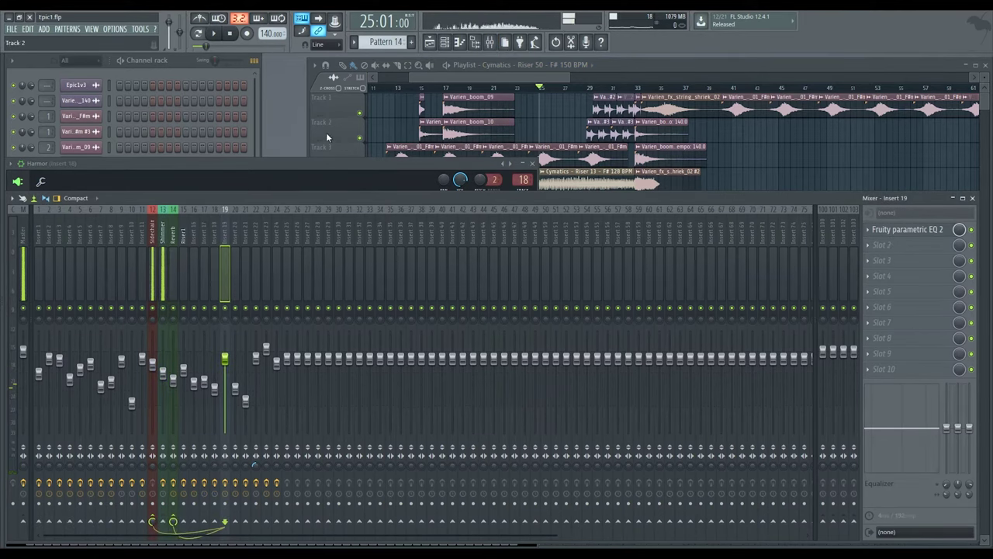
left_click(315, 168)
left_click(594, 199)
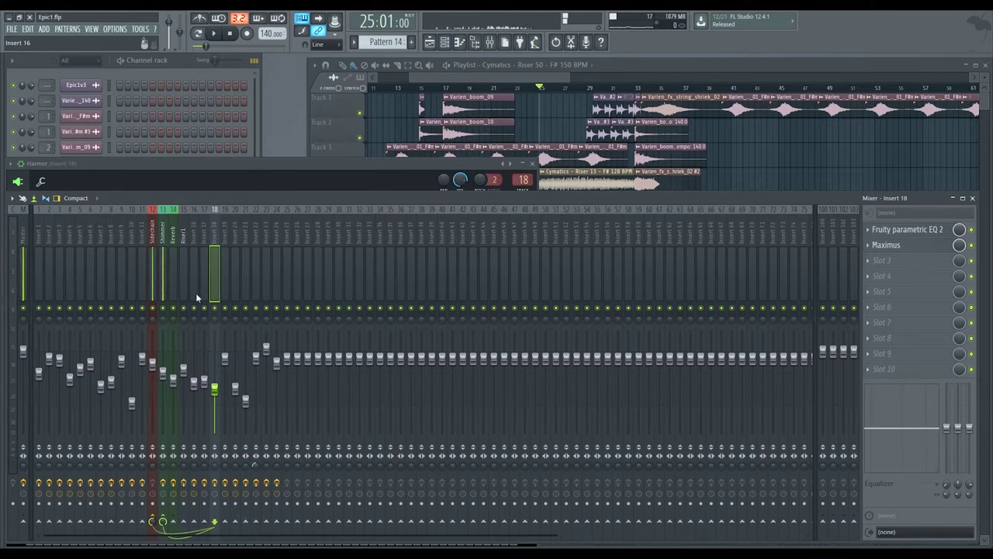
Bring the Harmor window forward over the mixer, reposition it, and audition another chord on the synth
left_click_drag(299, 169, 349, 99)
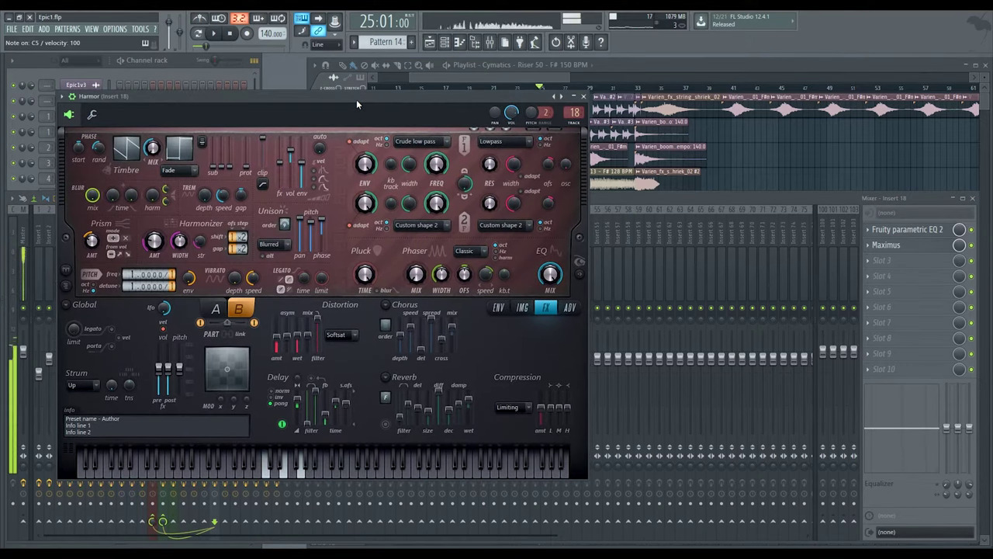
key("w")
key("r")
key("y")
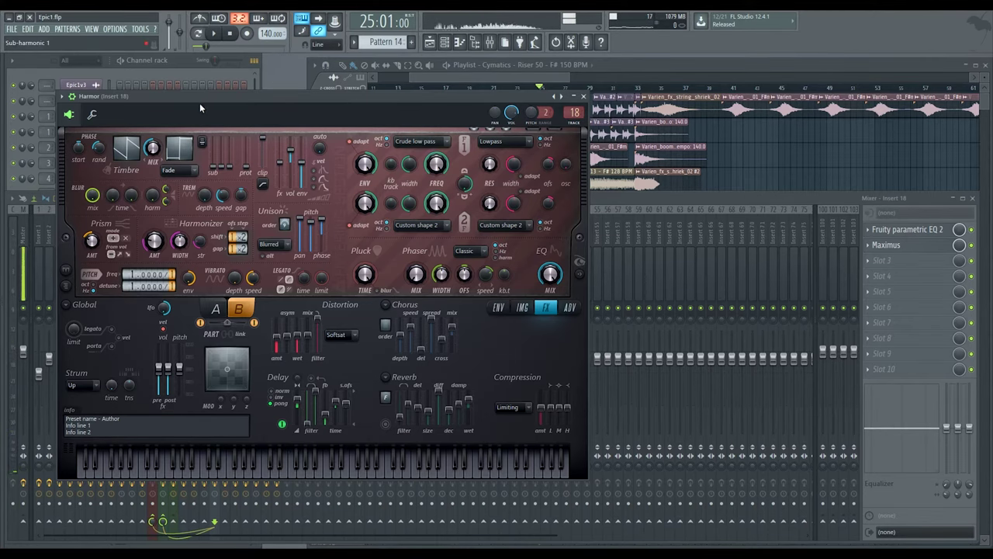
left_click_drag(200, 102, 256, 112)
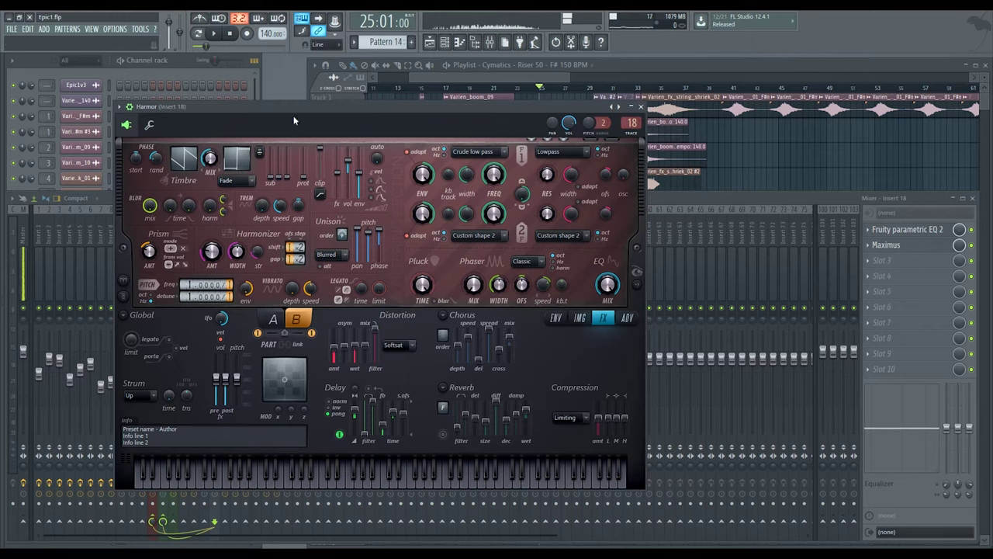
Switch Harmor between parts A and B to compare their settings, finish on part B, and bring the mixer forward on Insert 7
left_click(274, 318)
left_click(297, 318)
left_click(275, 318)
left_click(295, 319)
left_click(274, 318)
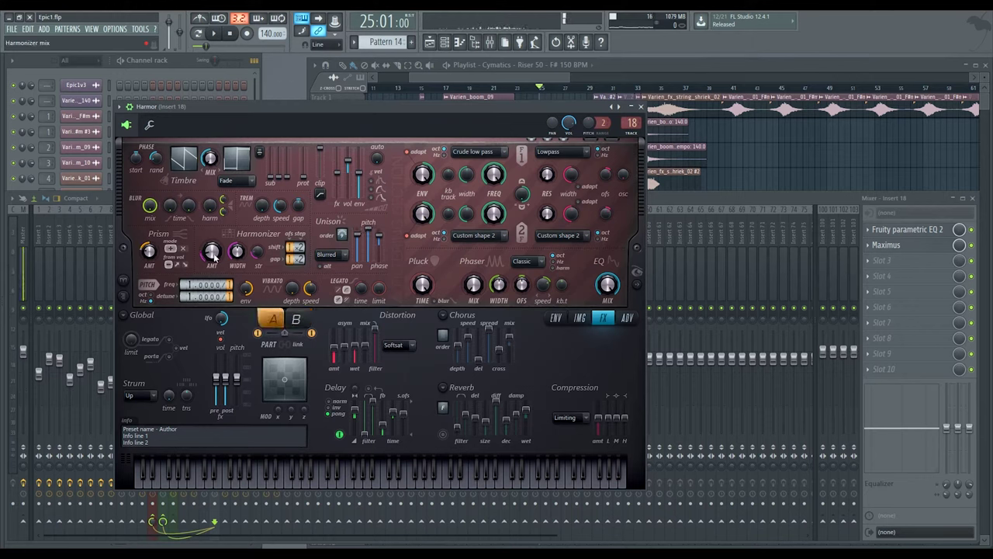
left_click(296, 319)
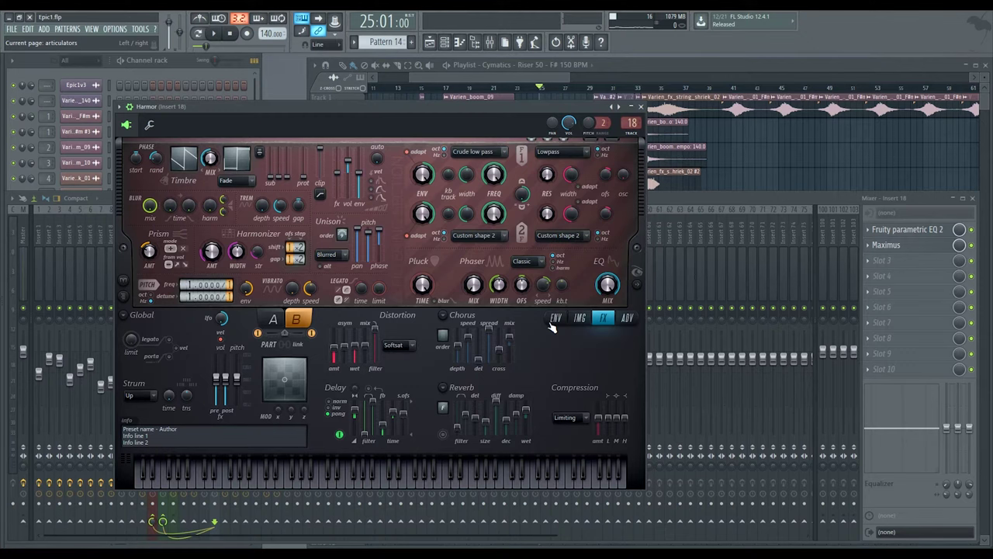
left_click(99, 255)
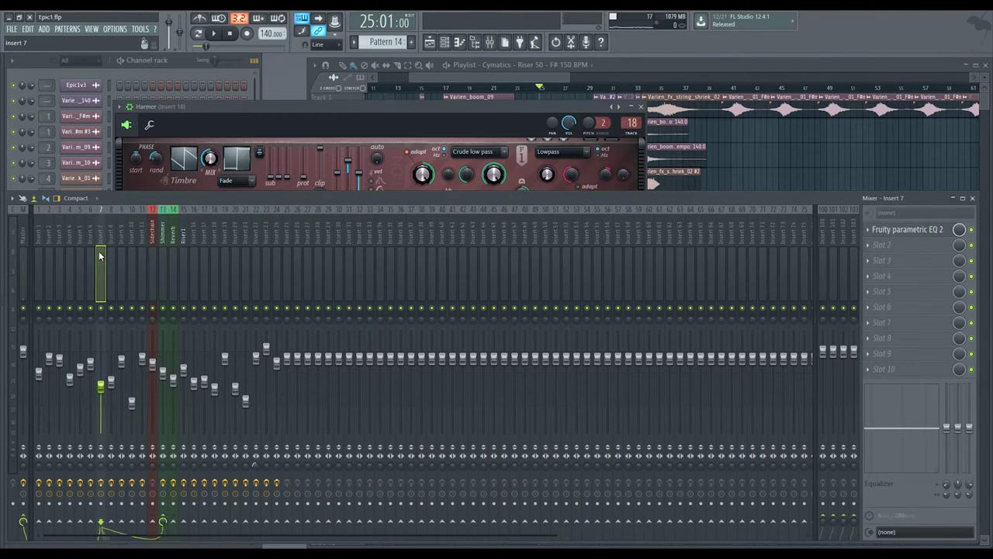
Check mixer Insert 16 and bring Harmor forward to audition its sound with a few test notes
left_click(191, 276)
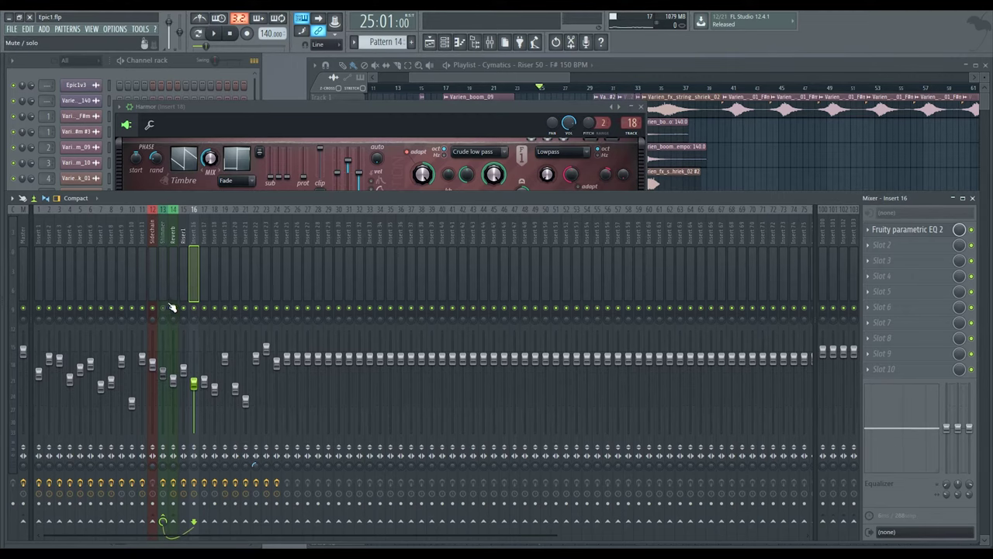
left_click(390, 125)
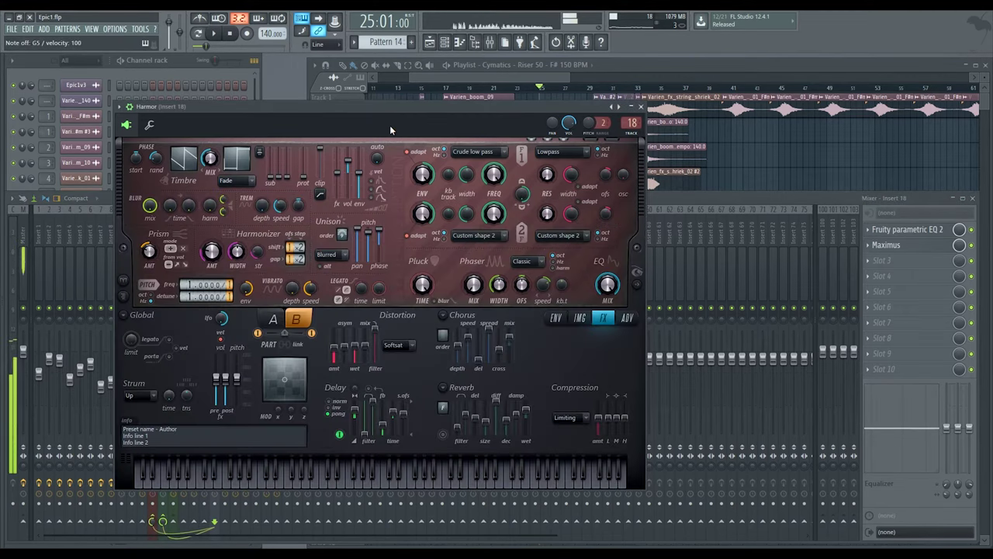
key("e")
key("t")
key("u")
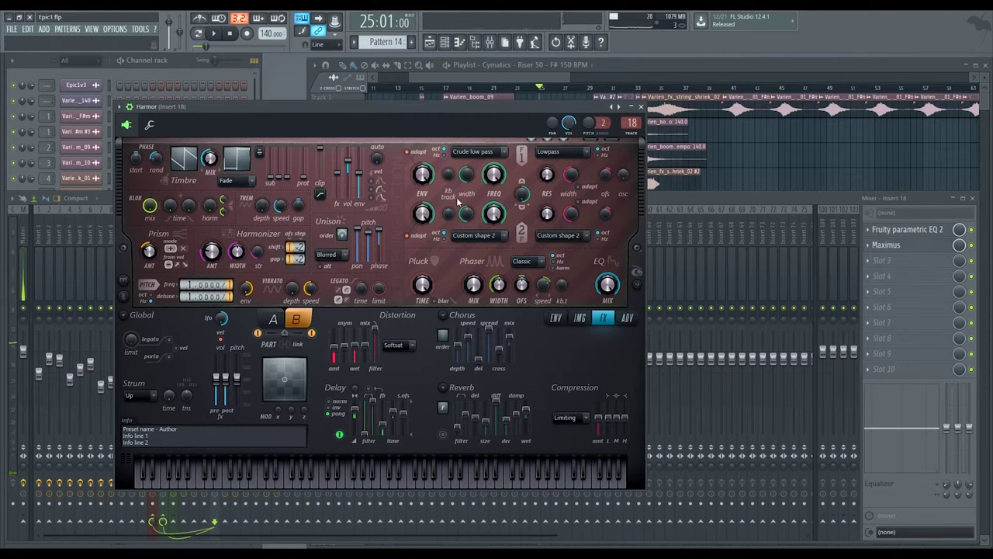
Show Harmor's harmonic visualization and play a few notes to examine the sound's spectrum
left_click(636, 272)
key("q")
key("e")
key("t")
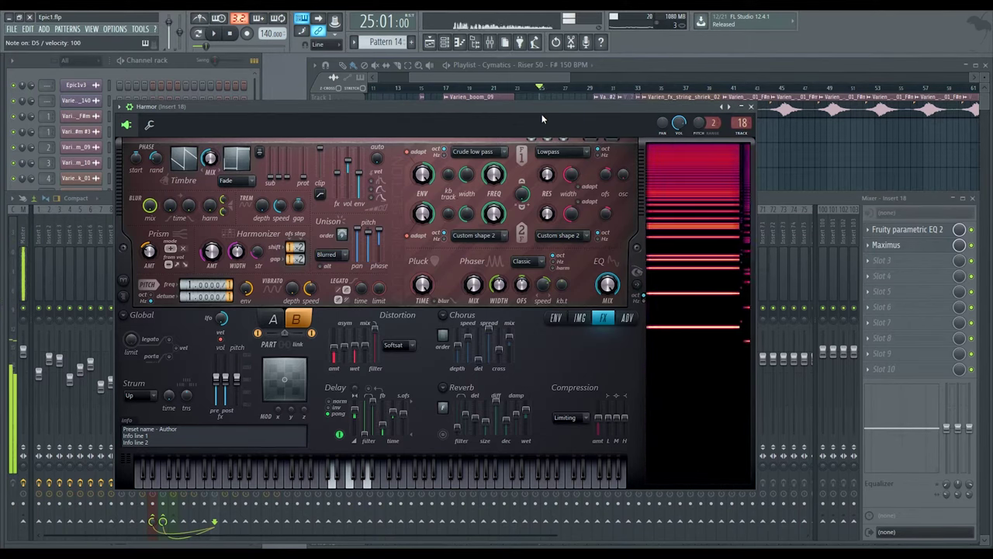
Check mixer Insert 17, solo playlist tracks 9 and 10, and play the arrangement from bar 9
left_click(90, 266)
left_click(205, 256)
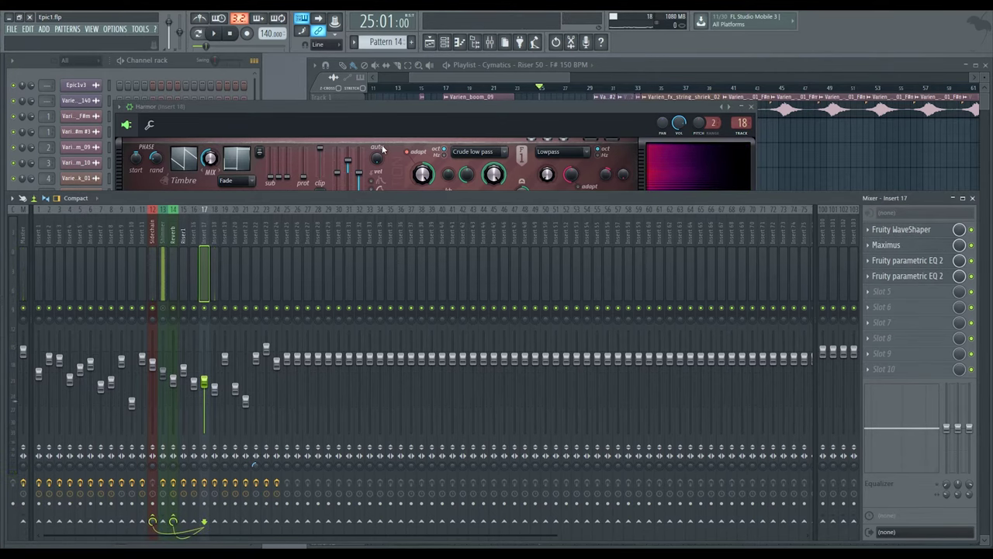
left_click(475, 79)
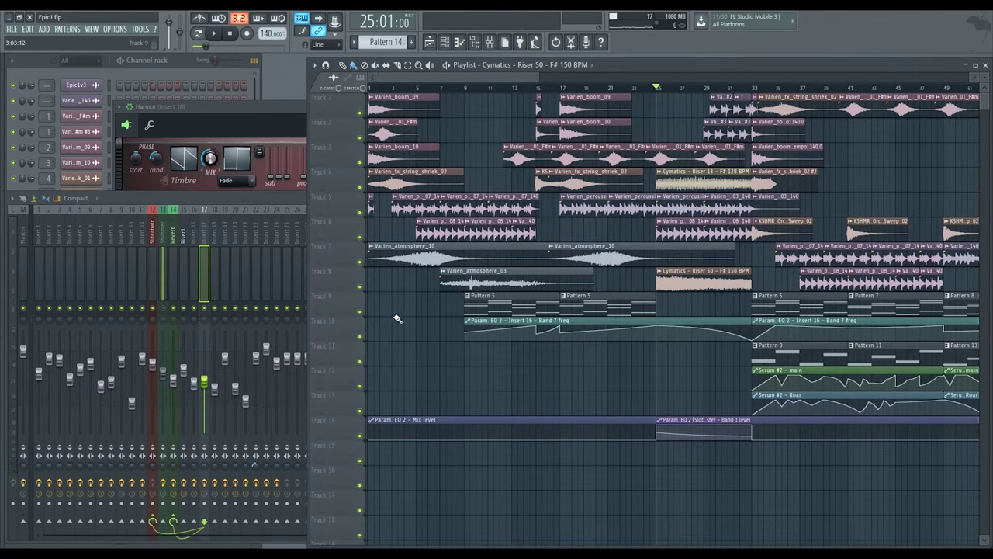
right_click(359, 311)
left_click(360, 336)
left_click(465, 88)
key("space")
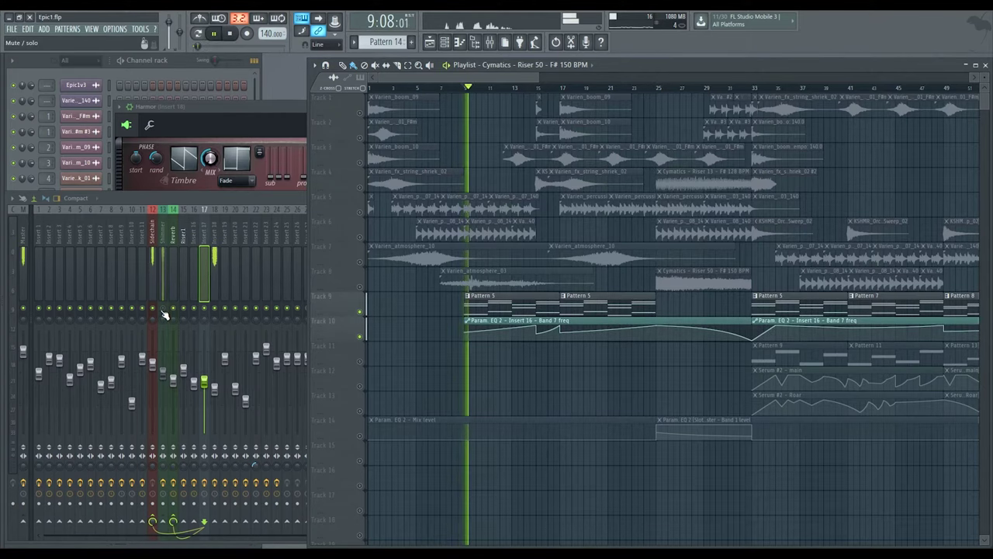
Select mixer Insert 18 while listening to the synth part, and stop playback
left_click(191, 313)
left_click(218, 295)
left_click(508, 147)
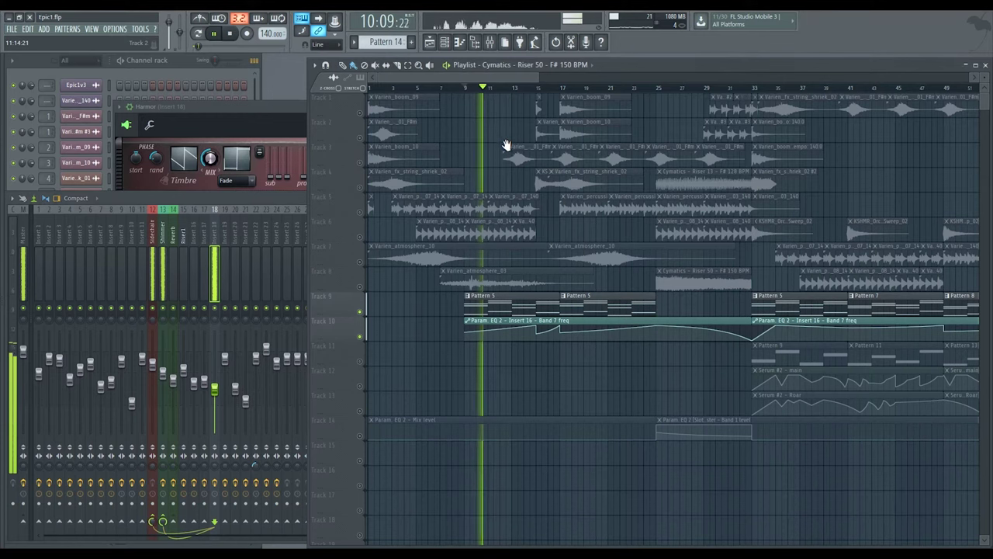
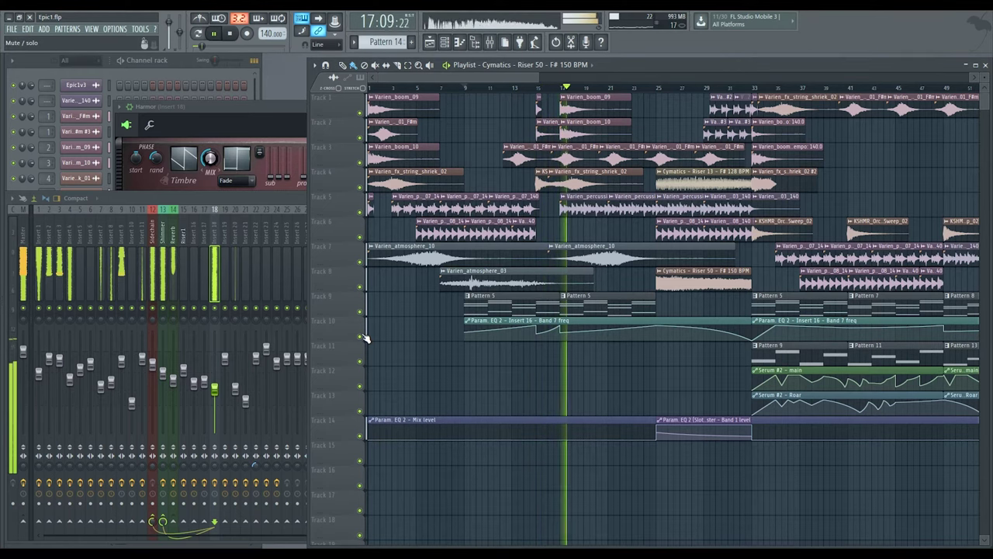
key("space")
Check the effects on mixer Inserts 19 and 18, and close the Harmor window
left_click(224, 284)
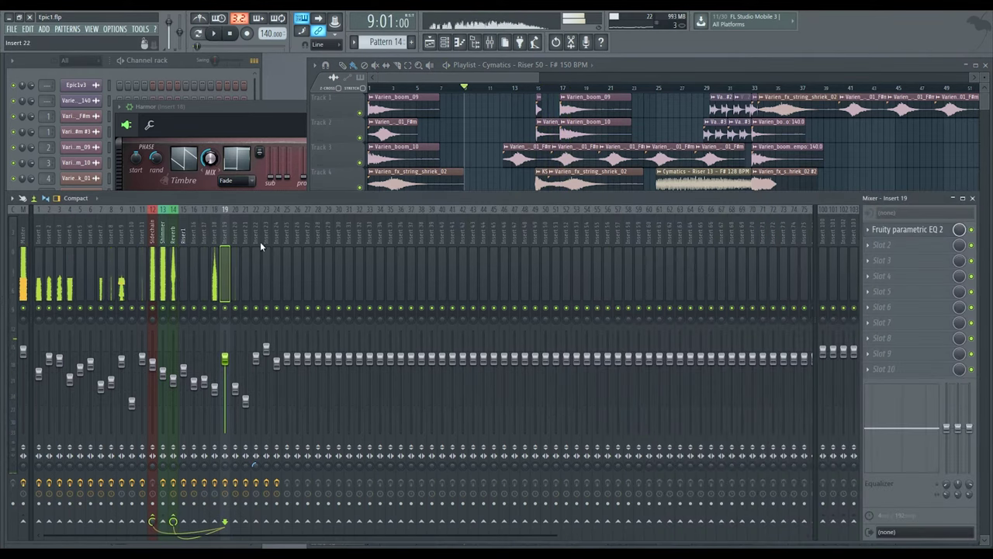
left_click(214, 279)
left_click(269, 115)
left_click(749, 109)
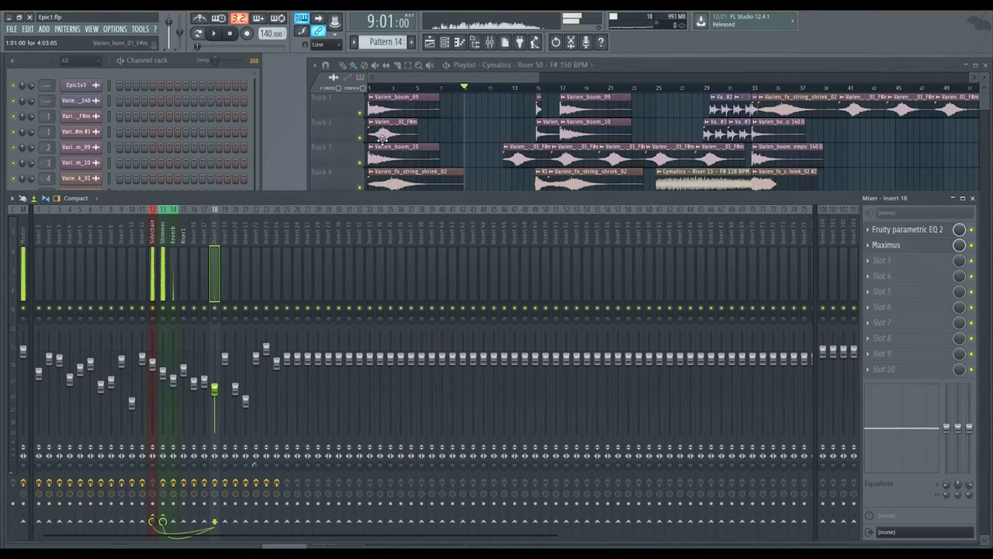
Open the channel settings of the Varien_percussion_08_140 #2 sample routed to mixer track 19
left_click(265, 184)
scroll(163, 405, "down", 4)
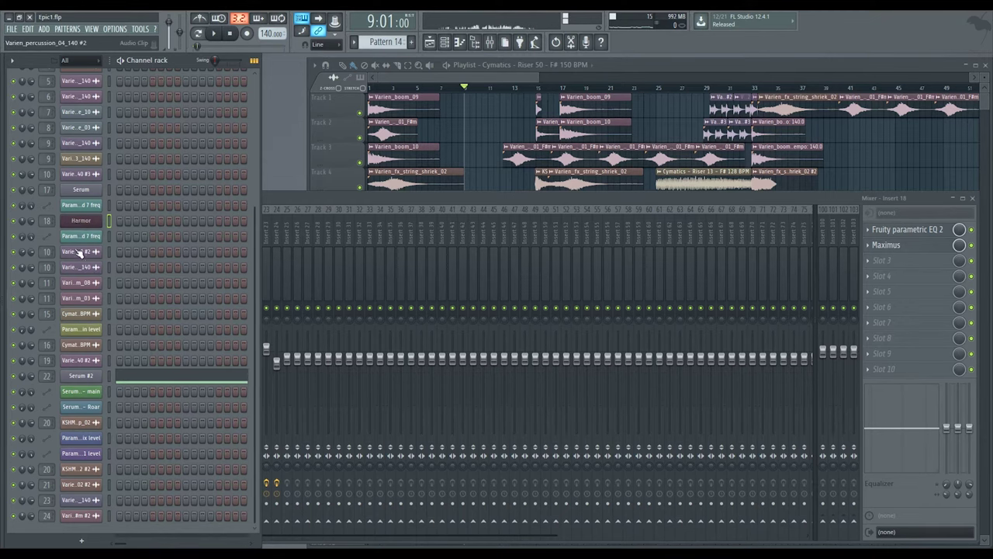
left_click(86, 363)
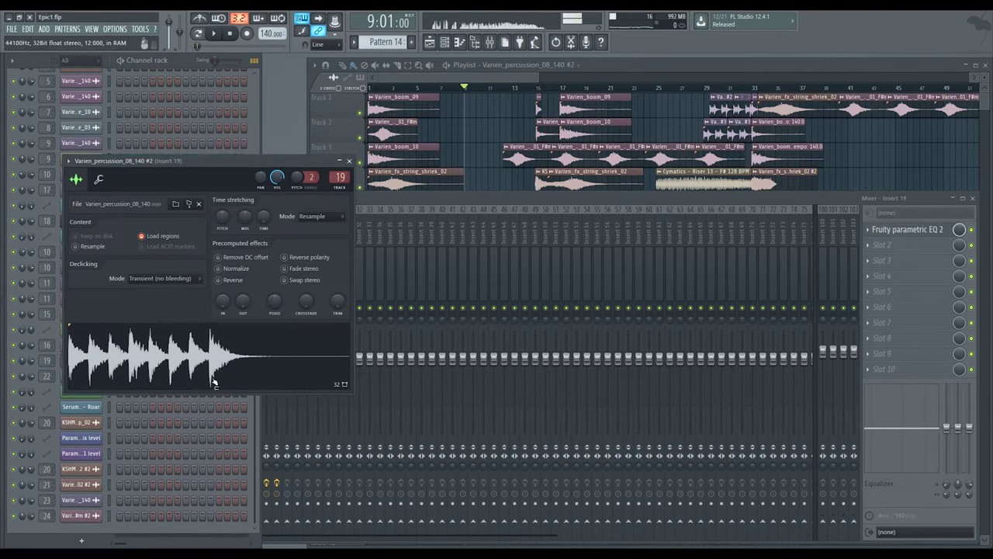
Locate the percussion 08 clips on playlist track 6, set the play position to bar 25, and close the sample settings
key("F5")
scroll(461, 135, "right", 3)
scroll(484, 175, "up", 1)
scroll(543, 175, "up", 2)
scroll(574, 175, "up", 2)
left_click_drag(574, 229, 490, 257)
left_click(480, 90)
left_click(289, 161)
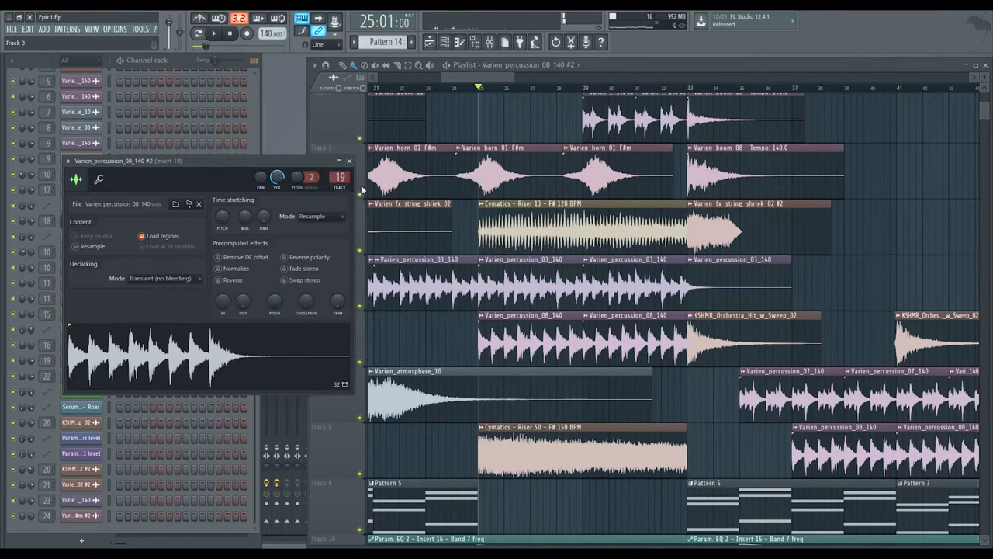
left_click(350, 162)
Open Fruity parametric EQ 2 on mixer Insert 19 and briefly play the arrangement from bar 25
key("F9")
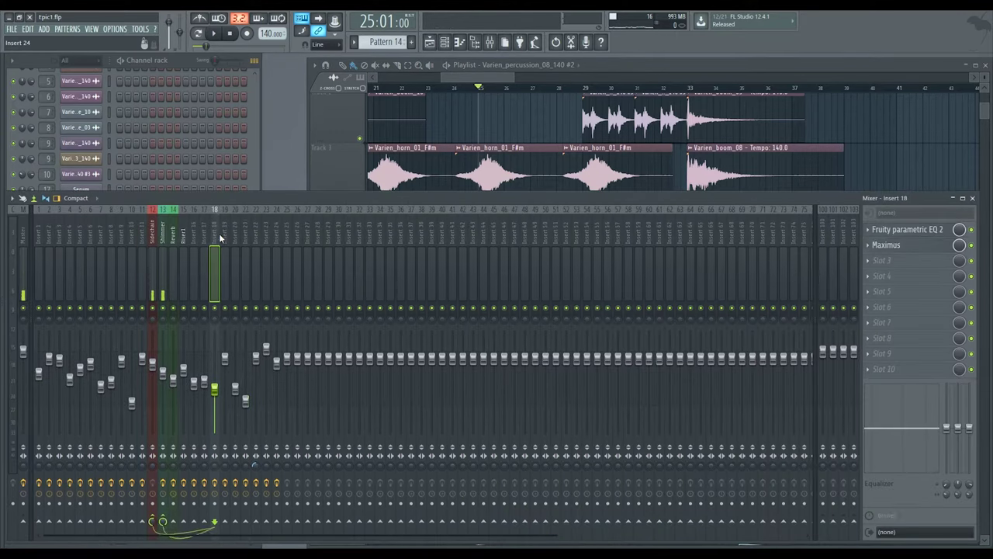
left_click(906, 228)
key("space")
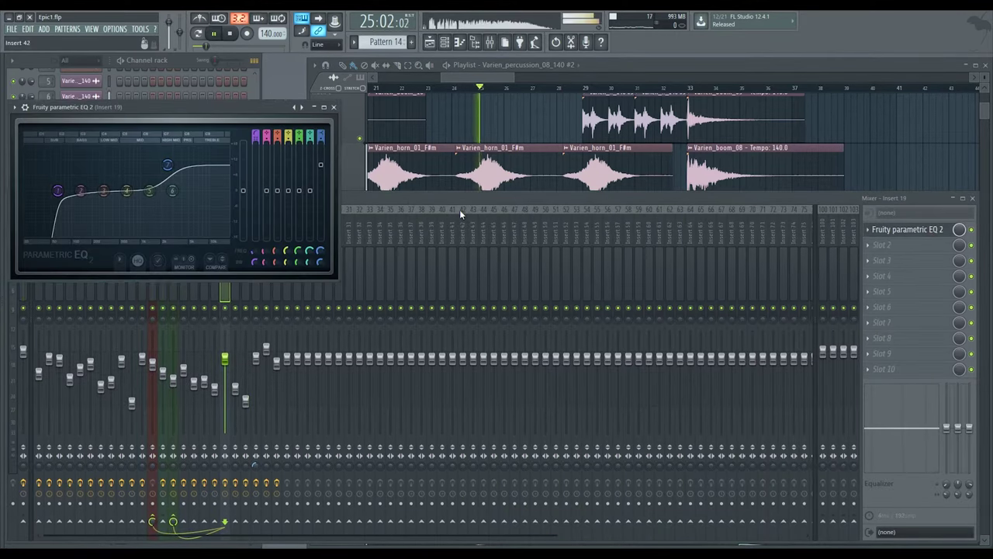
key("space")
Solo playlist track 6 and listen to the percussion 08 clips from bar 25
left_click_drag(550, 142, 575, 148)
right_click(361, 368)
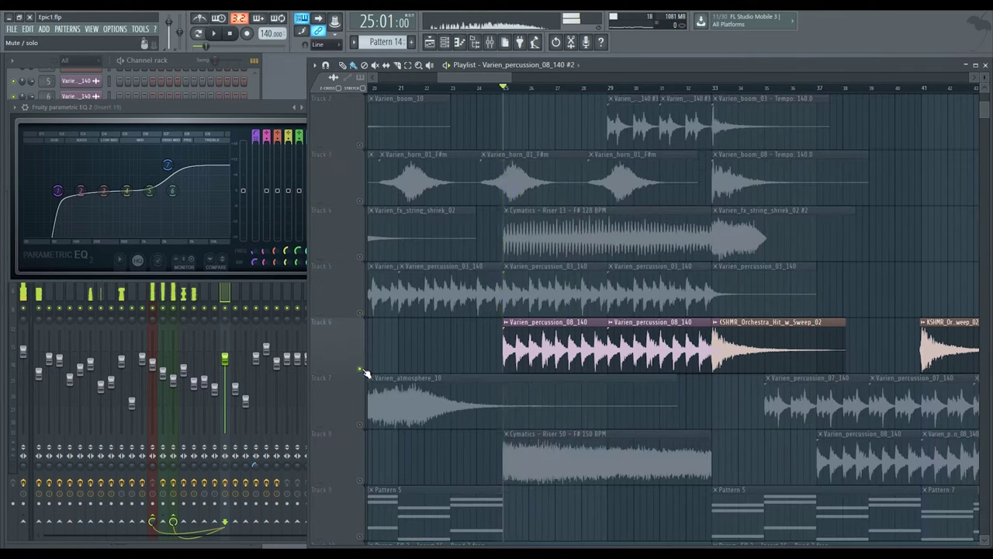
key("space")
key("space")
left_click_drag(598, 391, 488, 350)
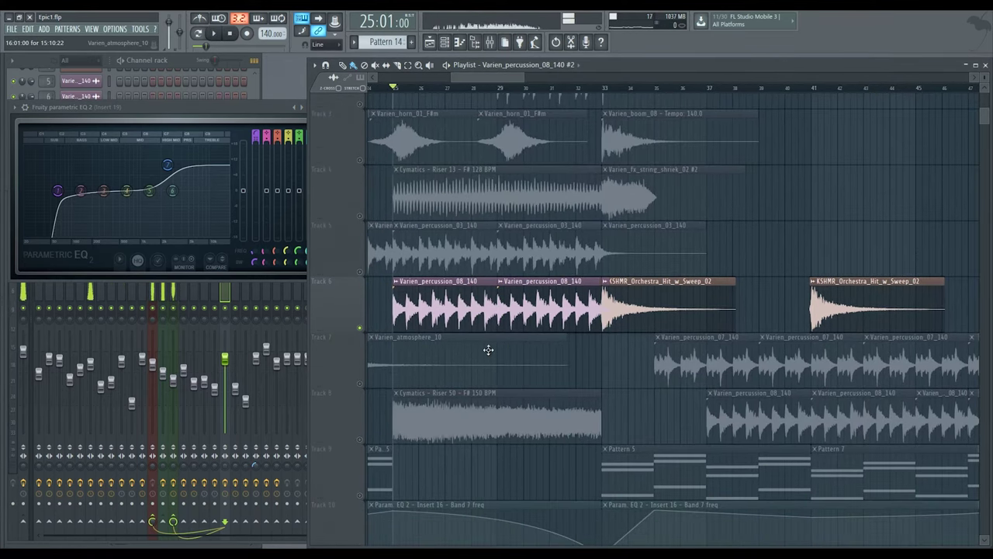
Reopen the Varien_percussion_08_140 #2 sample settings and place the Insert 19 EQ window beside them
left_click_drag(189, 108, 554, 197)
left_click(258, 118)
scroll(132, 461, "up", 3)
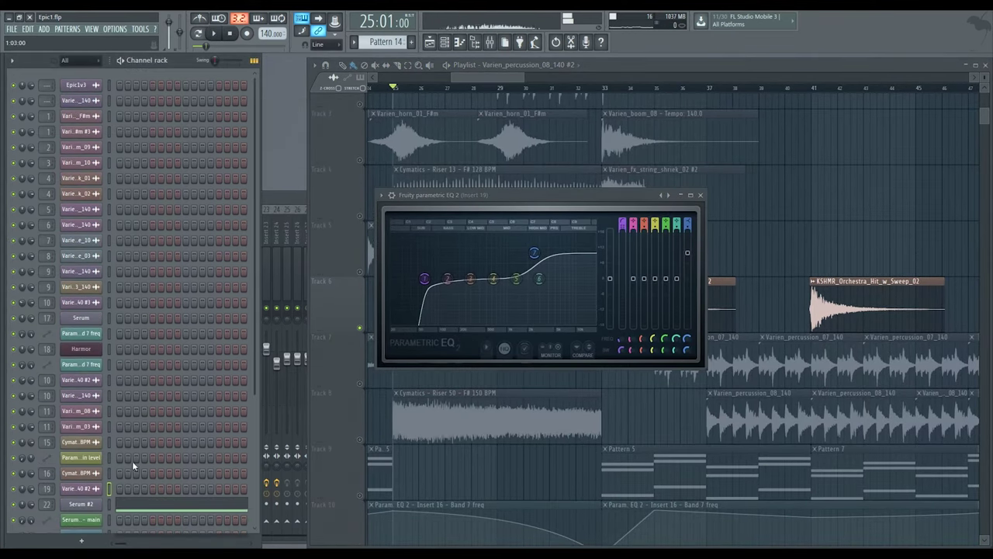
left_click(80, 489)
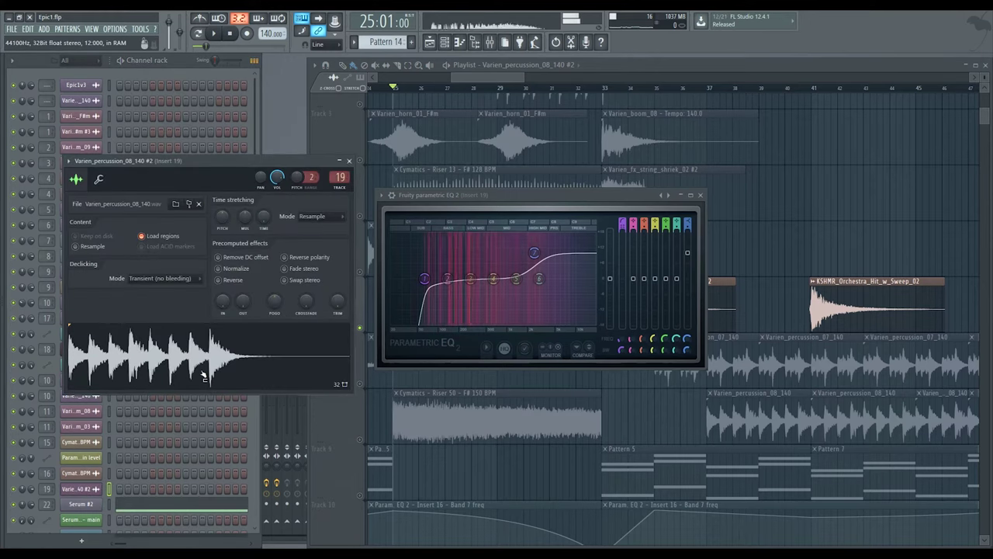
left_click_drag(464, 195, 405, 140)
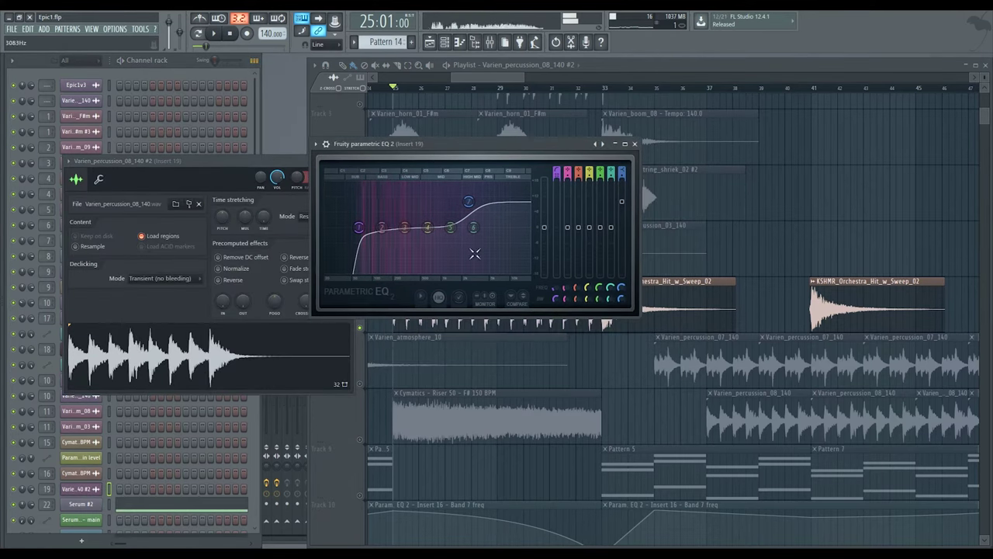
Solo playlist track 8 and inspect the channel settings of its Varien_percussion_08_140 clip near bar 37
left_click_drag(717, 290, 752, 254)
scroll(751, 254, "down", 2)
scroll(692, 285, "down", 3)
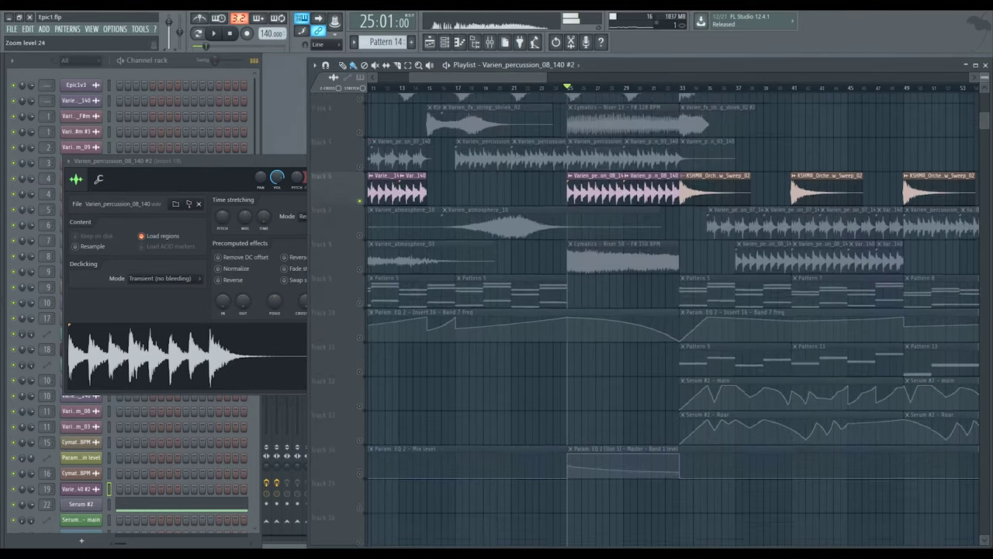
scroll(671, 244, "up", 1)
scroll(651, 228, "down", 3)
left_click_drag(652, 228, 408, 244)
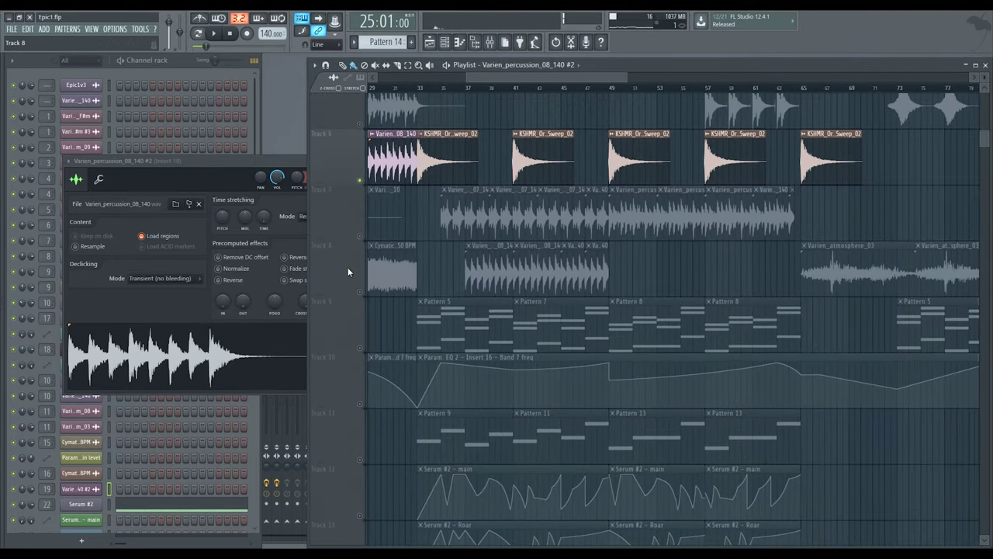
right_click(361, 291)
double_click(479, 265)
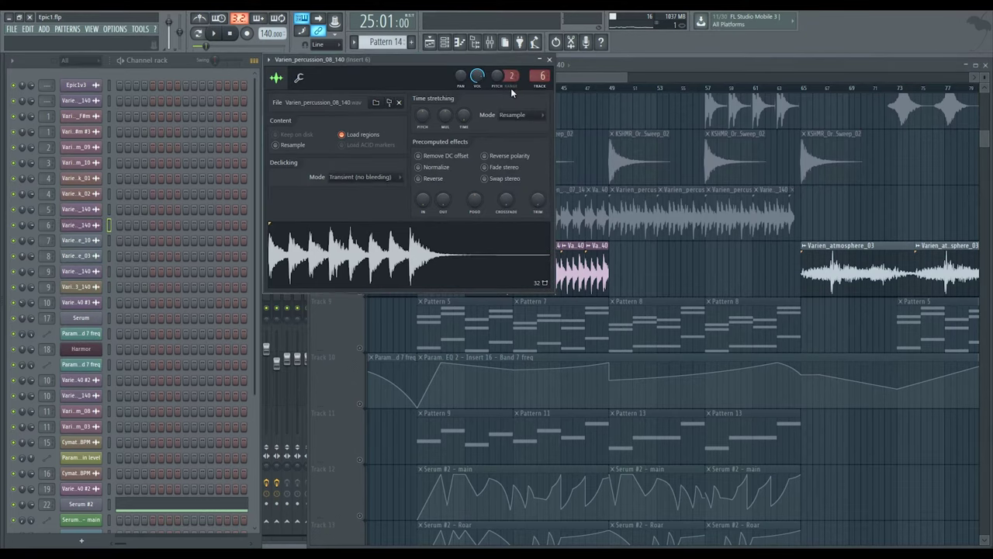
left_click(554, 62)
Look through the later bars of the playlist and recheck the Varien_percussion_08_140 #2 sample settings
left_click_drag(463, 157, 574, 171)
scroll(641, 189, "down", 3)
left_click_drag(643, 215, 541, 242)
scroll(655, 222, "up", 2)
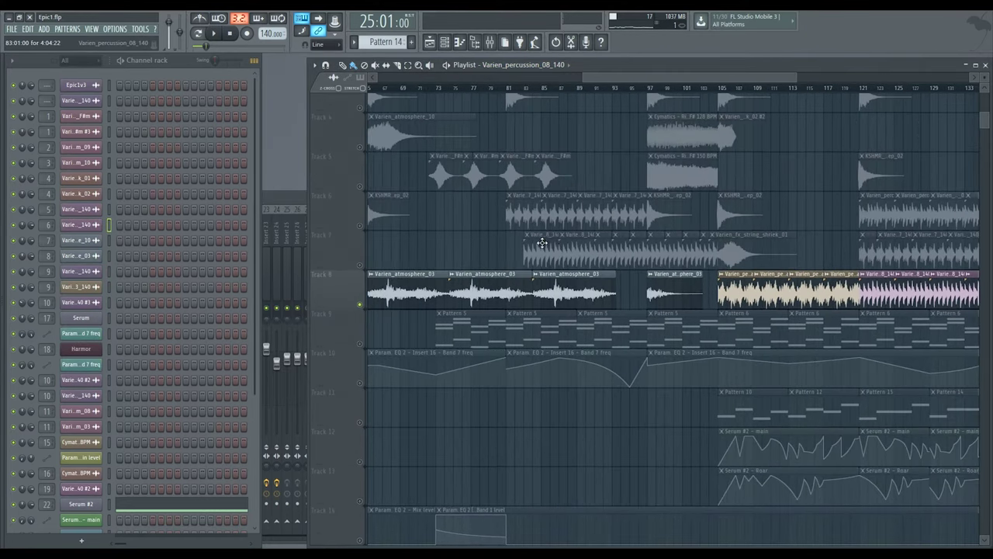
scroll(541, 241, "up", 1)
scroll(458, 335, "up", 5)
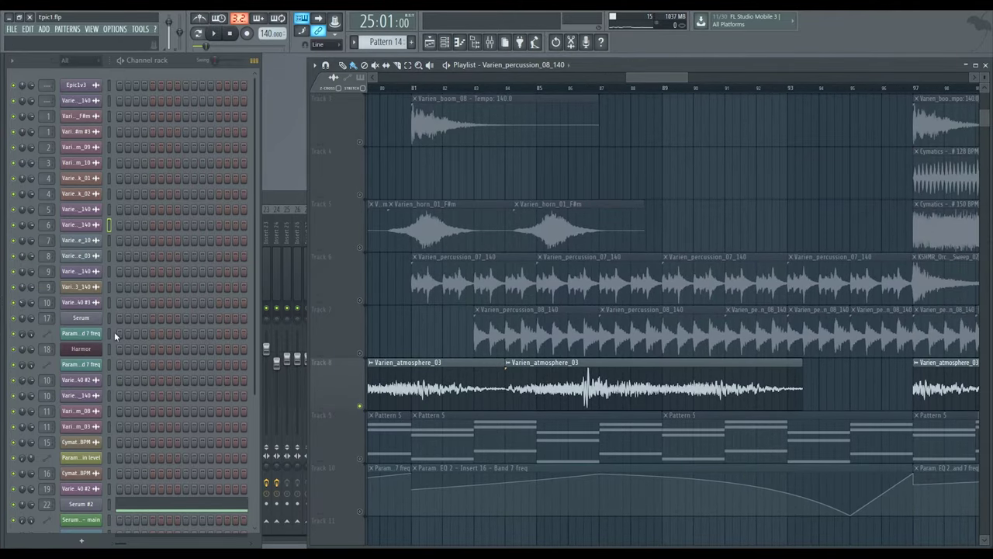
left_click(81, 490)
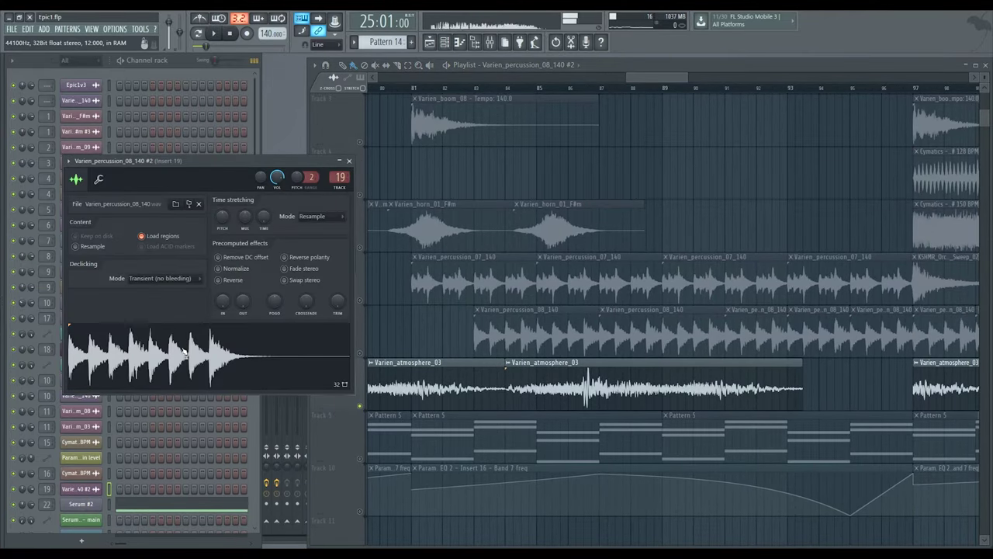
left_click(349, 161)
Turn off the solo on playlist track 8 and examine the arrangement from bar 33 onward
scroll(561, 256, "down", 6)
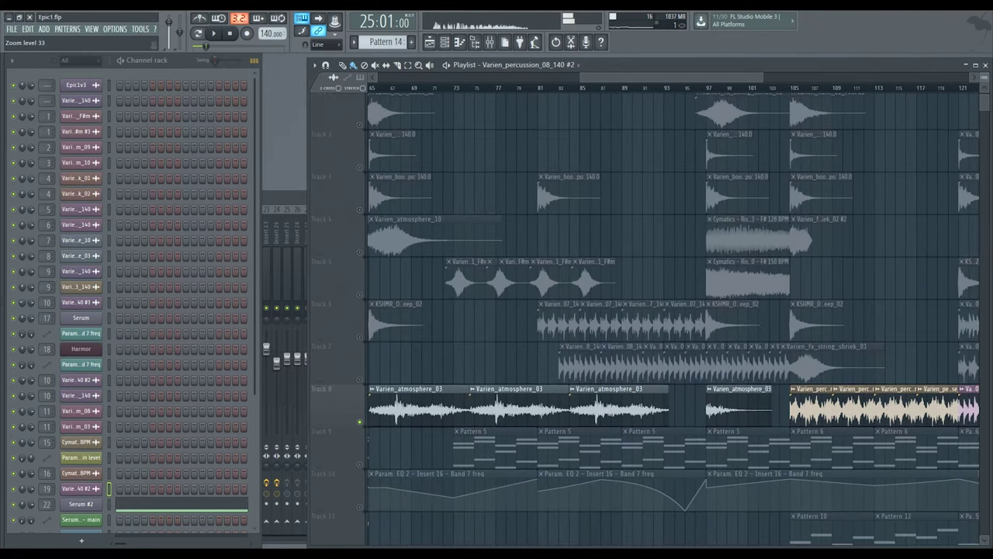
left_click_drag(696, 276, 768, 276)
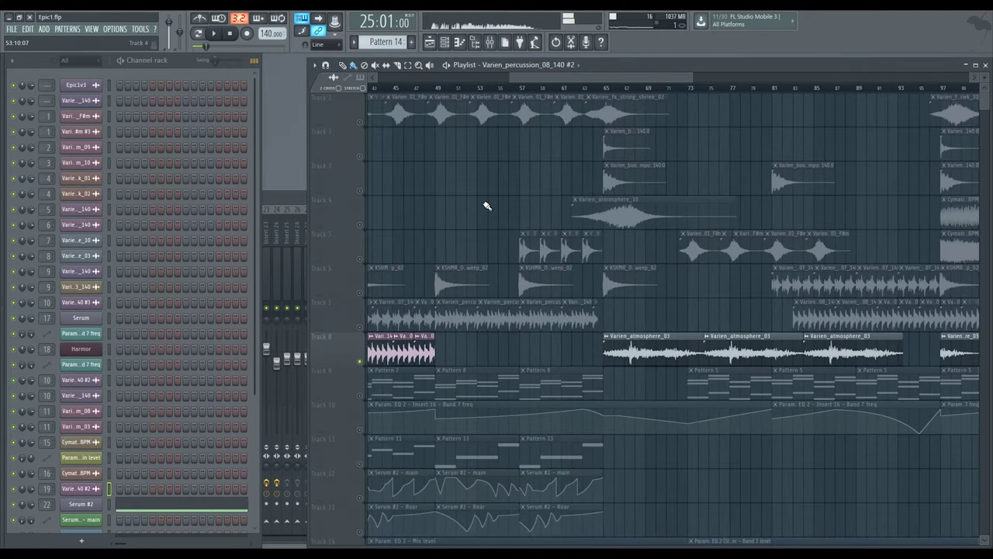
key("space")
right_click(359, 361)
left_click_drag(450, 285, 612, 266)
key("space")
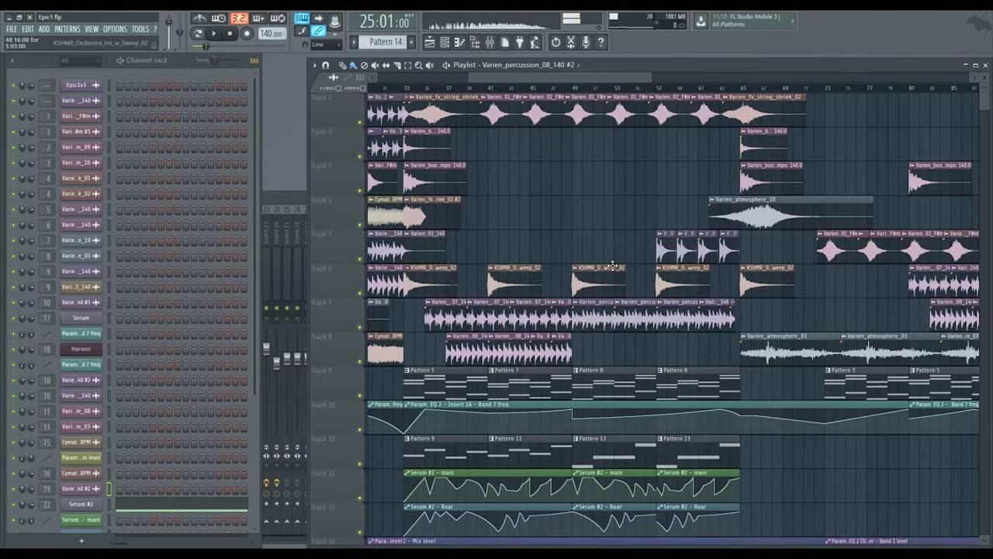
scroll(612, 266, "down", 2)
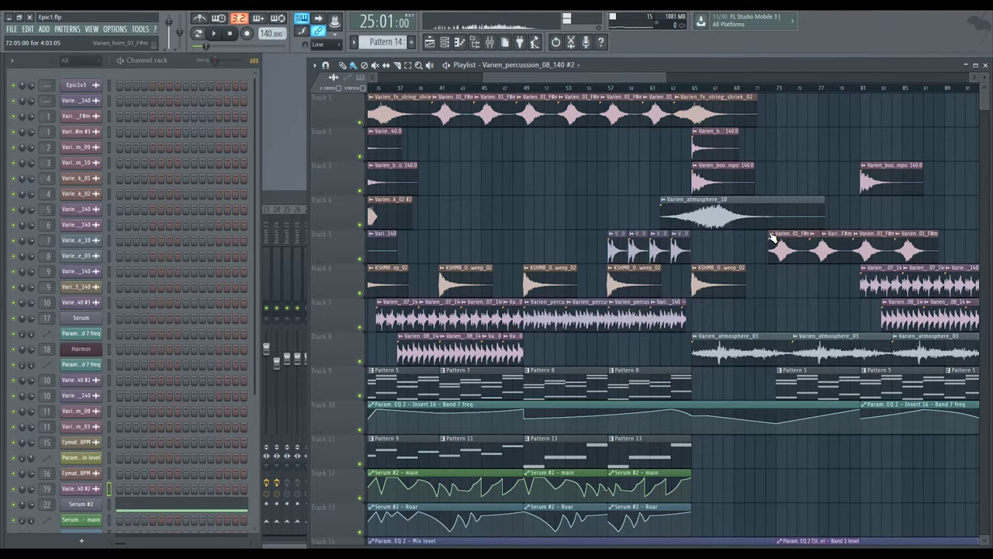
Select mixer Insert 20 and inspect the channel settings of its KSHMR_Orchestra_Hit_w_Sweep_02 sample
key("F9")
left_click(234, 241)
left_click(251, 160)
scroll(76, 454, "down", 3)
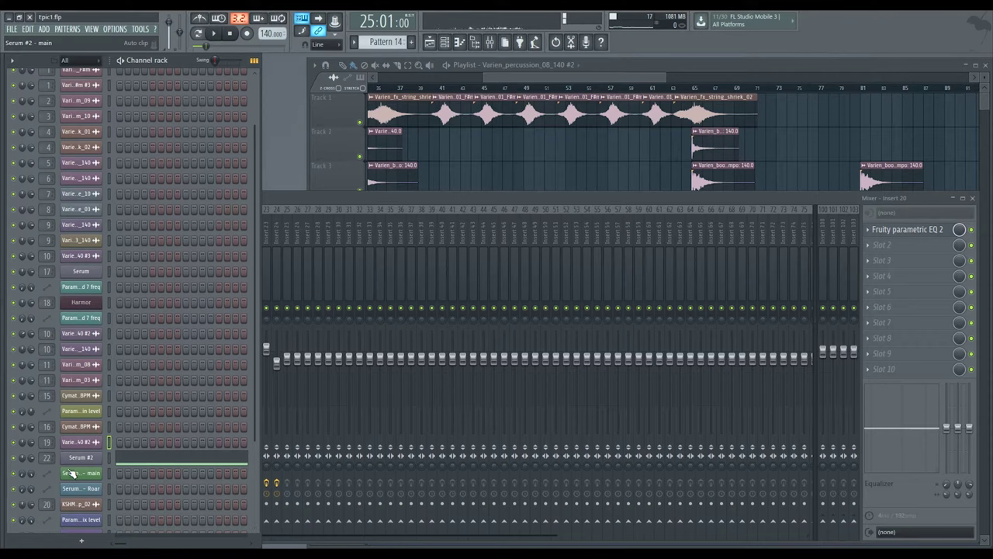
scroll(71, 473, "down", 2)
left_click(78, 422)
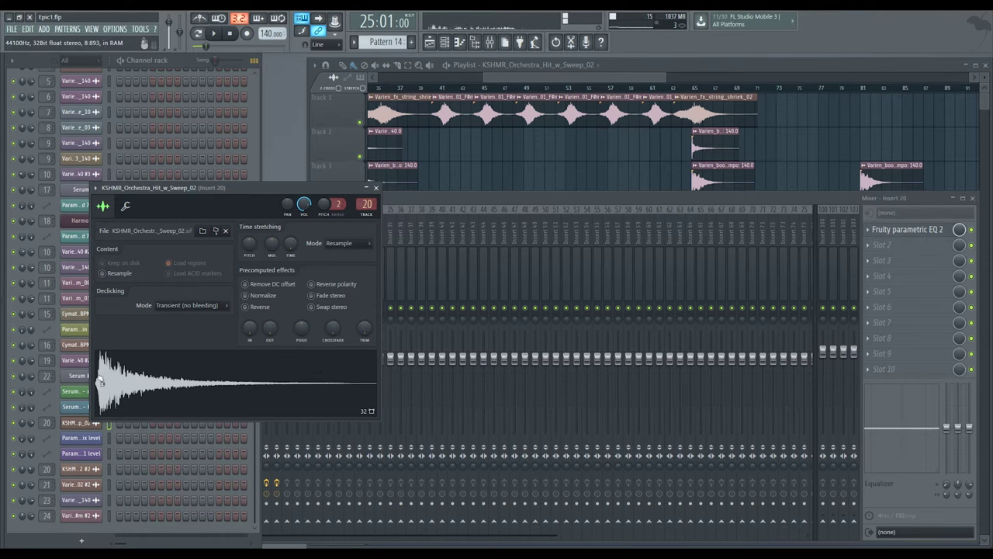
left_click(376, 187)
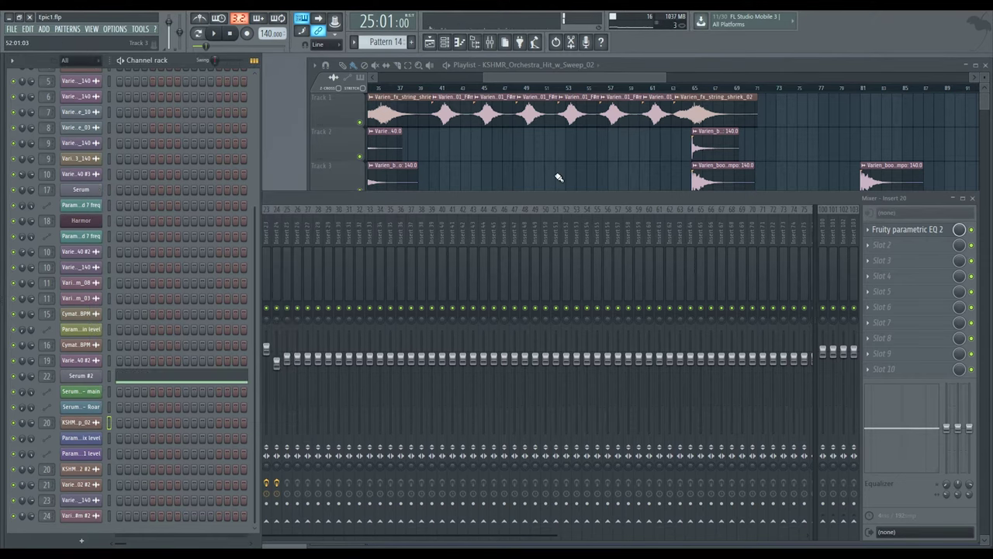
Examine the KSHMR_Orchestra_Hit_w_Sweep_02 clips on playlist track 6 between bars 33 and 65, including how their starts line up with the bars
right_click(556, 177)
scroll(479, 282, "up", 5)
scroll(518, 281, "up", 1)
scroll(582, 304, "up", 6)
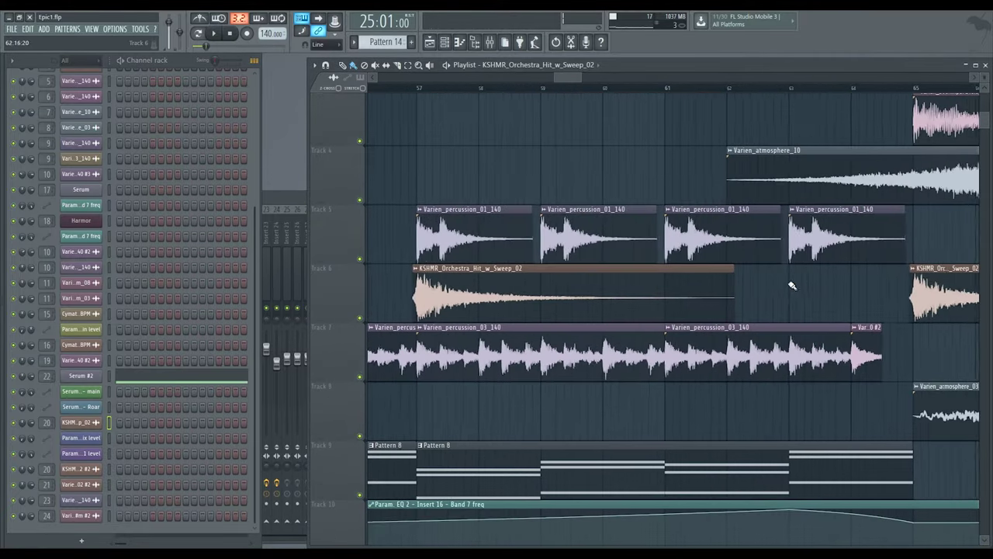
scroll(582, 304, "up", 6)
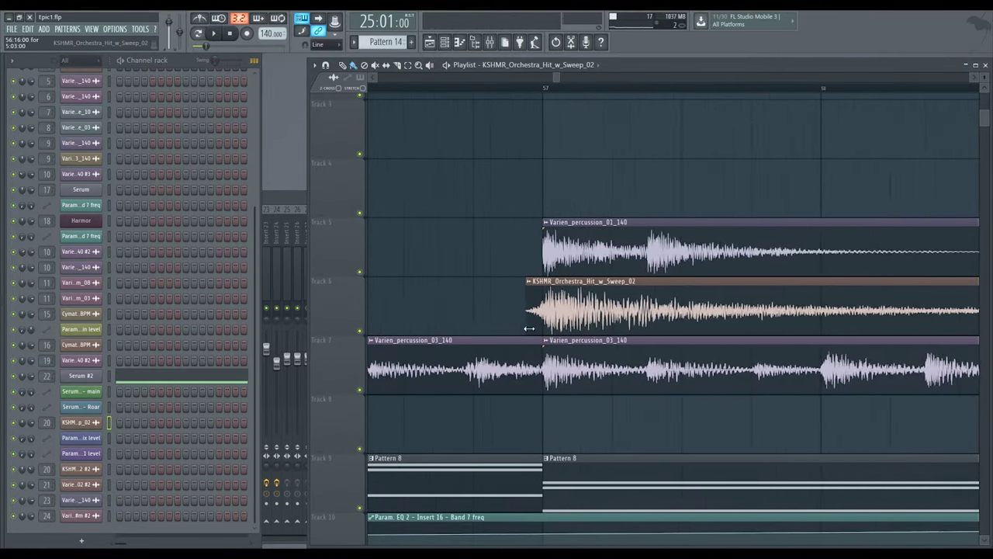
scroll(498, 305, "down", 10)
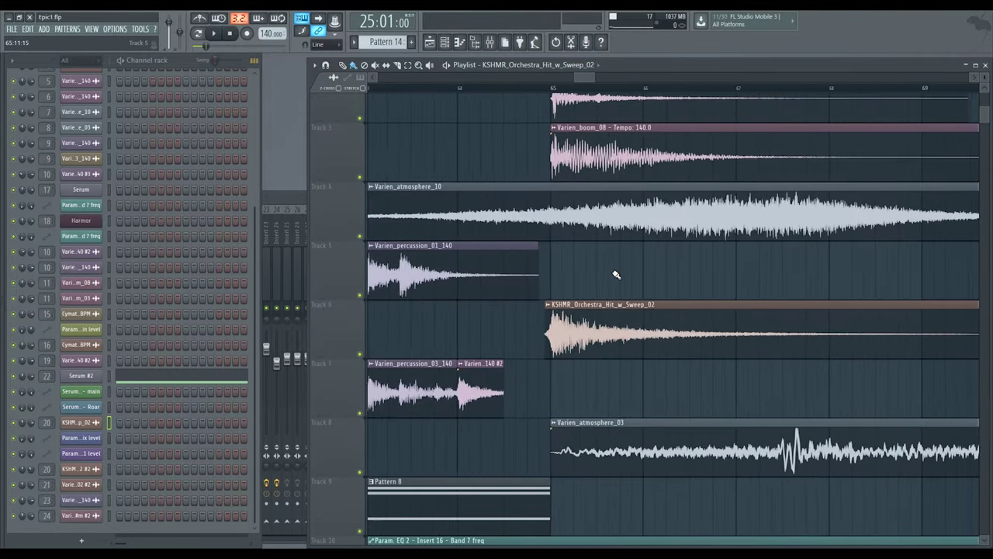
scroll(625, 287, "down", 15)
scroll(524, 345, "up", 8)
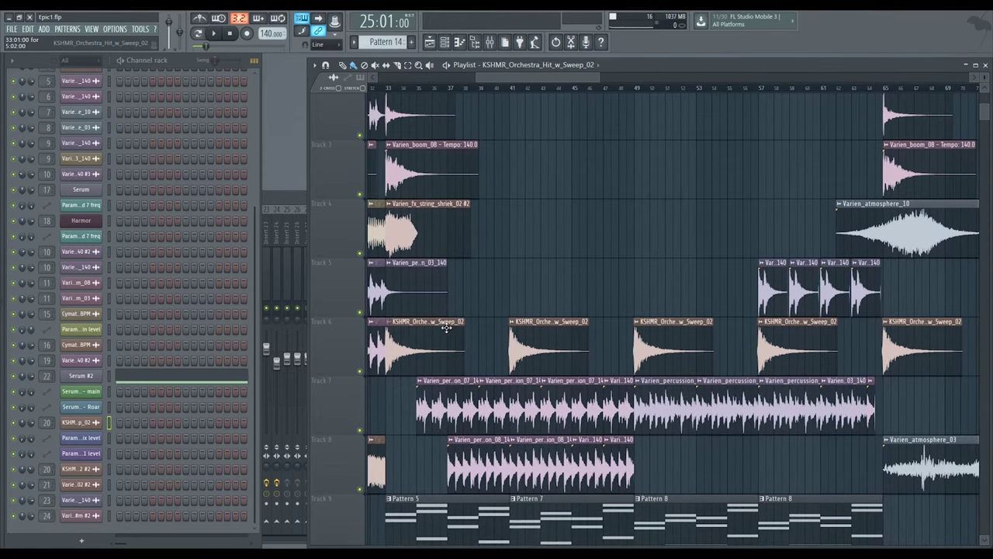
scroll(547, 262, "down", 5)
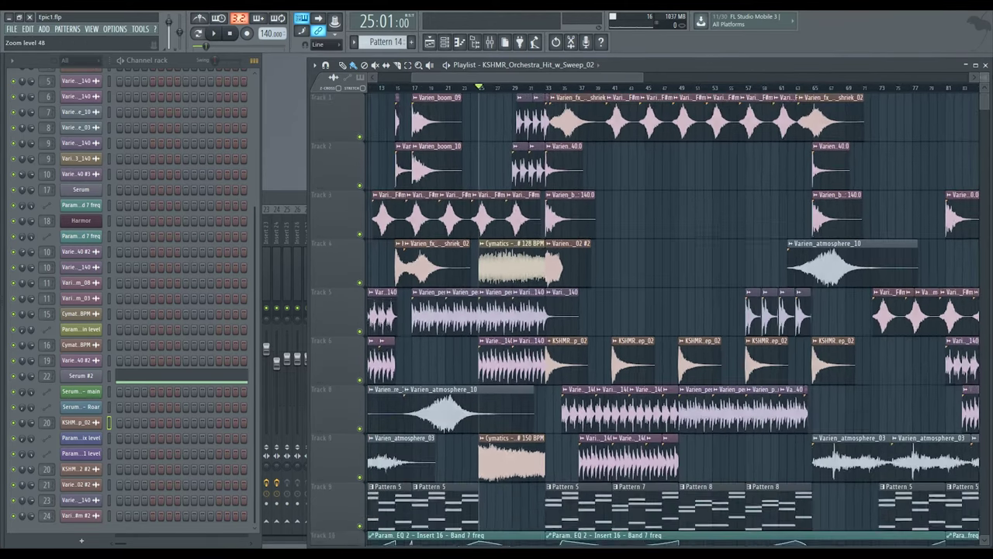
scroll(648, 279, "up", 3)
scroll(644, 232, "down", 4)
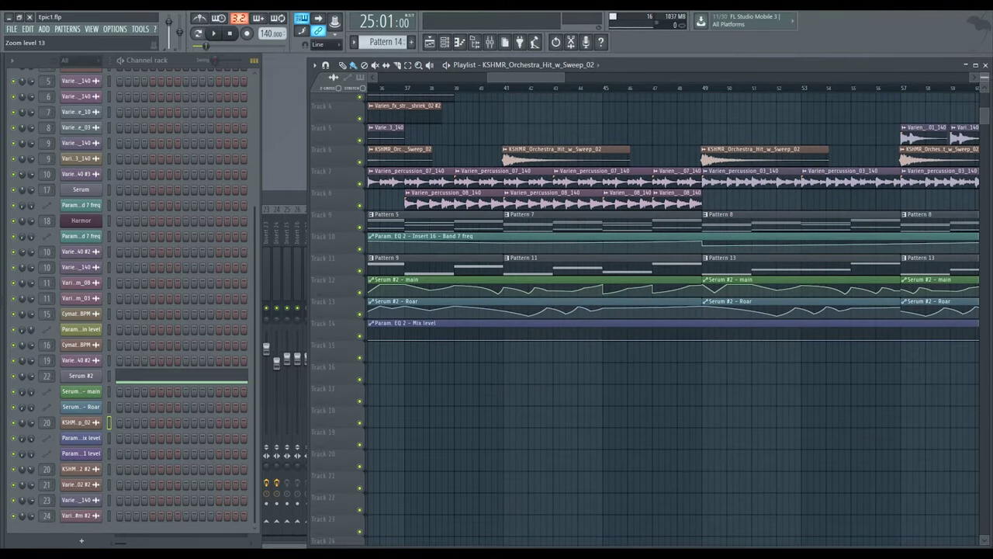
left_click_drag(648, 272, 655, 271)
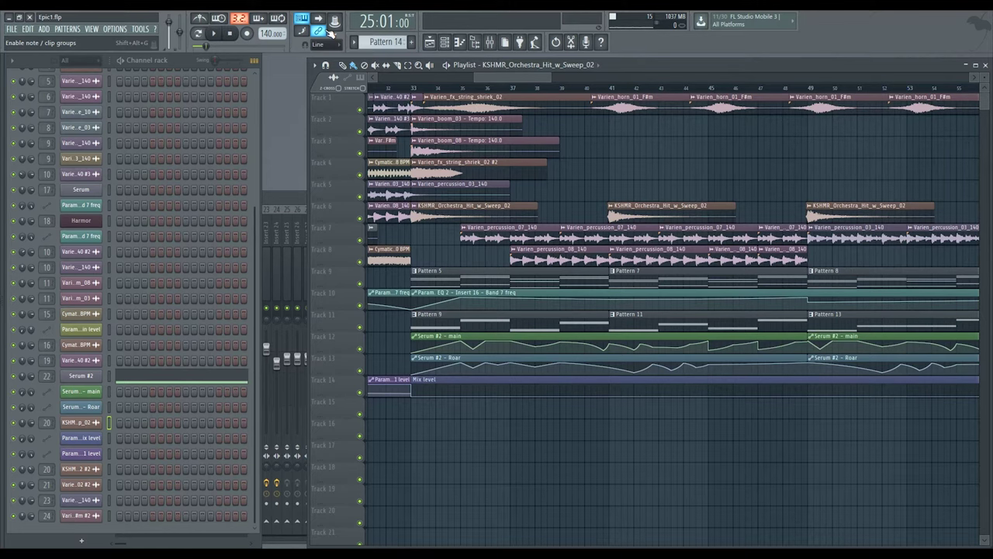
Check mixer Insert 24 and inspect the channel settings of the KSHMR_Orchestra_Hit_w_Sweep_02 #2 sample
left_click(281, 281)
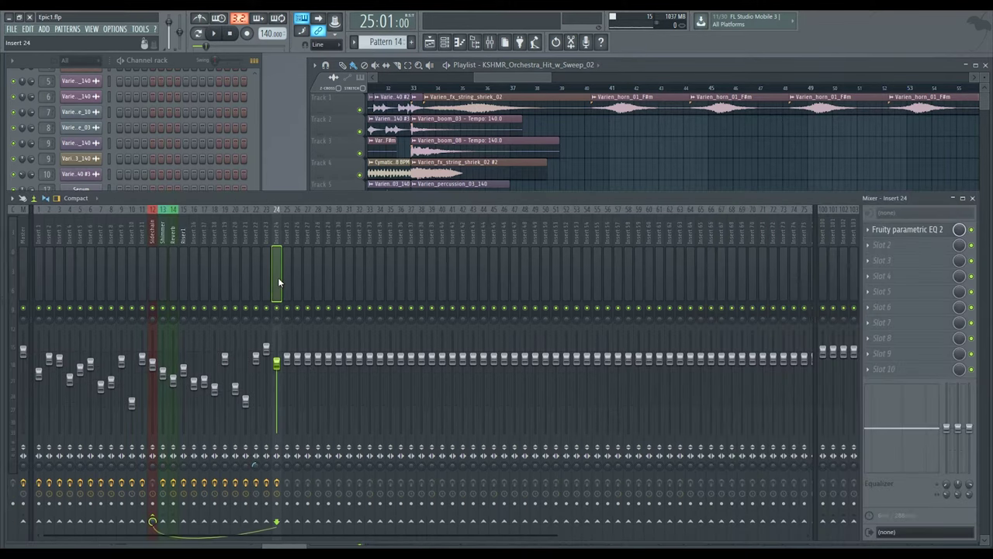
left_click(253, 139)
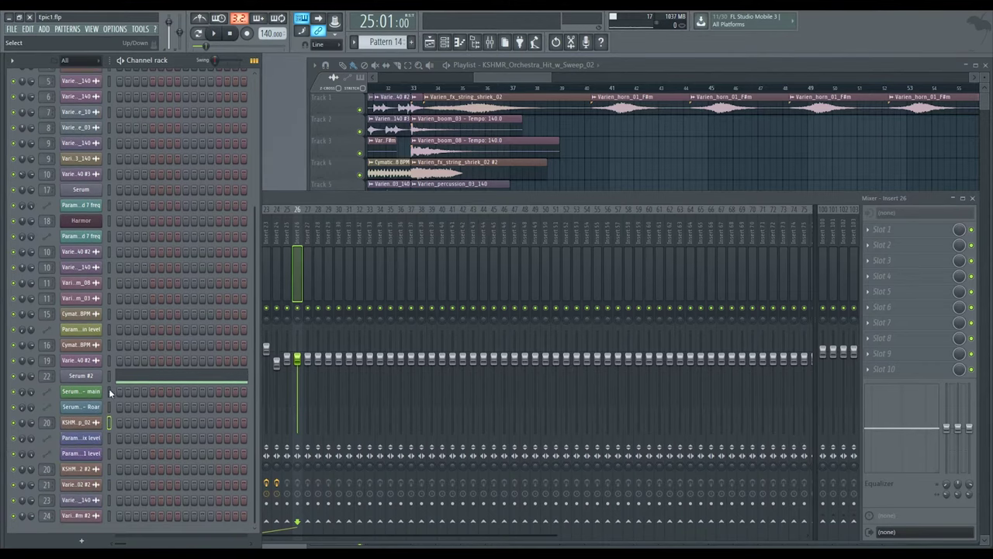
left_click(97, 474)
left_click(194, 334)
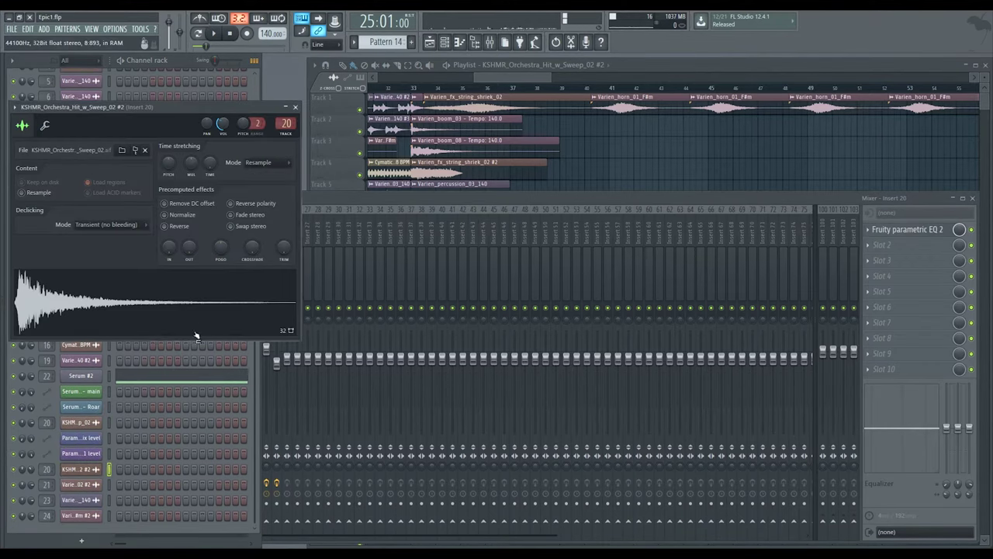
Compare the channel settings of Varien_fx_string_shriek_02 #2 with those of the original Varien_fx_string_shriek_02 clip on playlist track 1
left_click(69, 486)
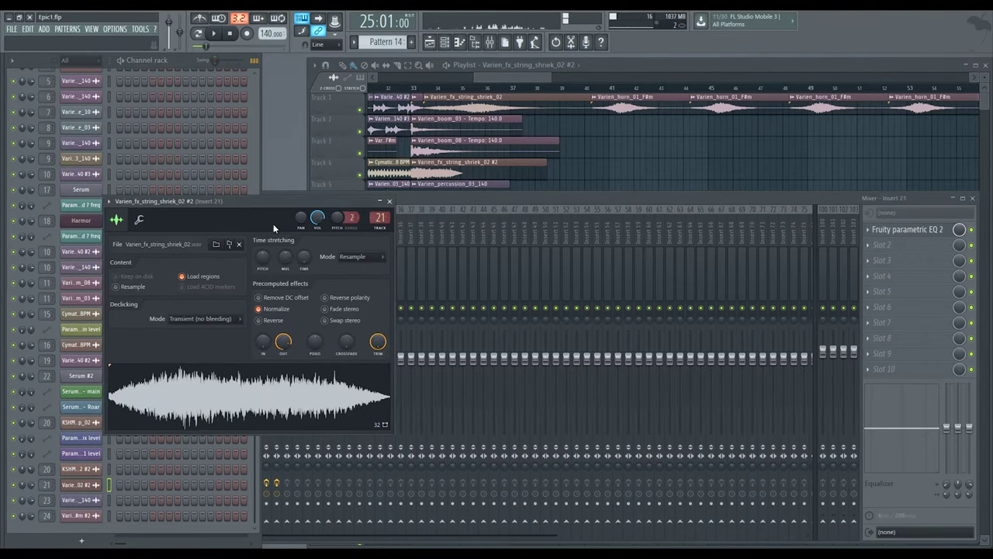
left_click(390, 201)
left_click_drag(501, 160, 549, 411)
scroll(541, 232, "up", 3)
scroll(550, 310, "down", 3)
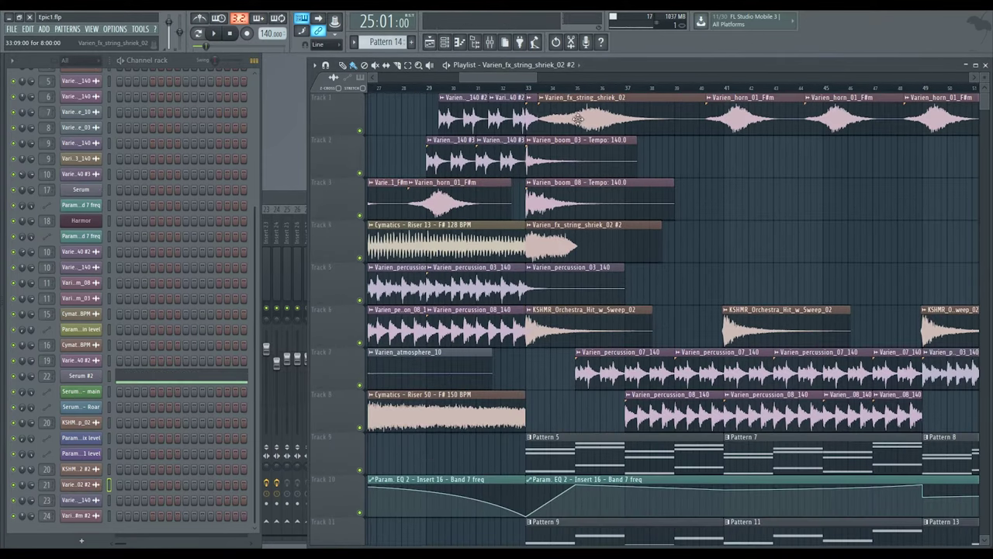
double_click(584, 116)
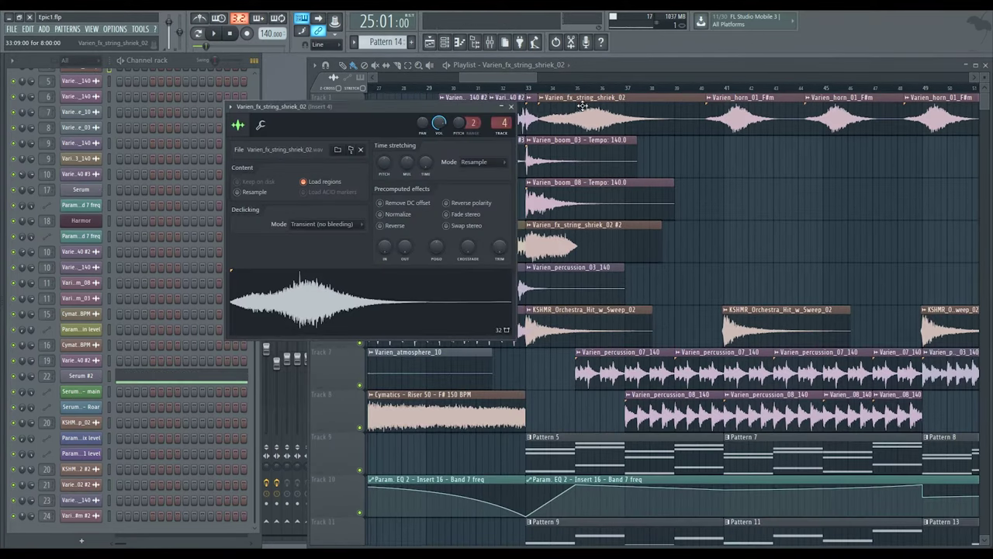
left_click(512, 107)
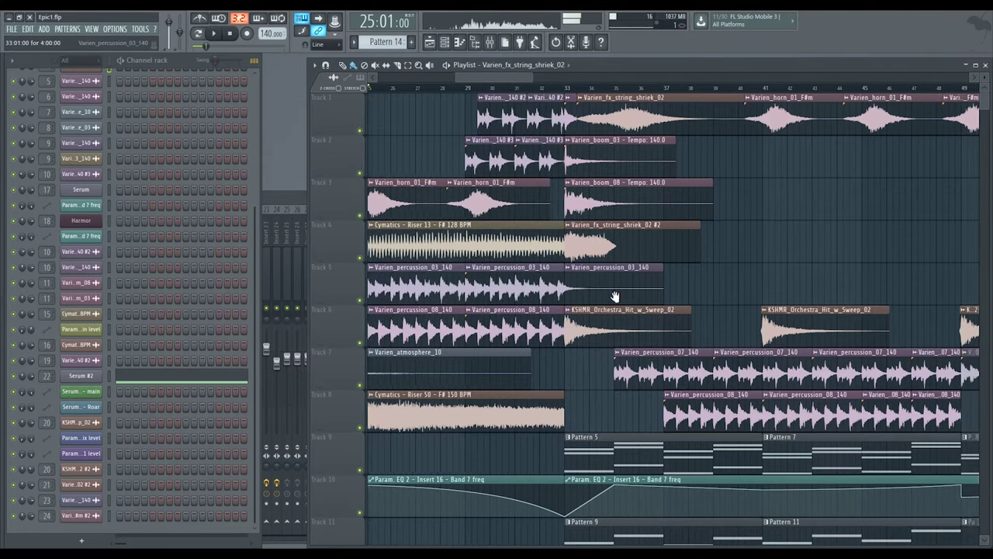
Examine the Varien_fx_string_shriek_02 #2 clip at bar 33 on track 4 and recheck its time-stretching and precomputed effects settings
double_click(580, 239)
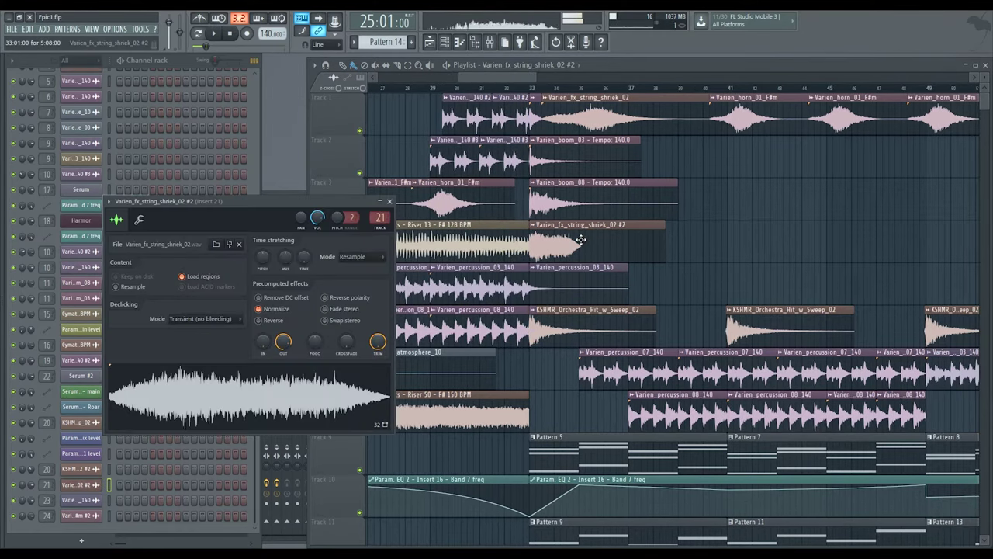
left_click(389, 201)
scroll(555, 232, "up", 4)
scroll(581, 204, "up", 2)
left_click_drag(581, 205, 526, 287)
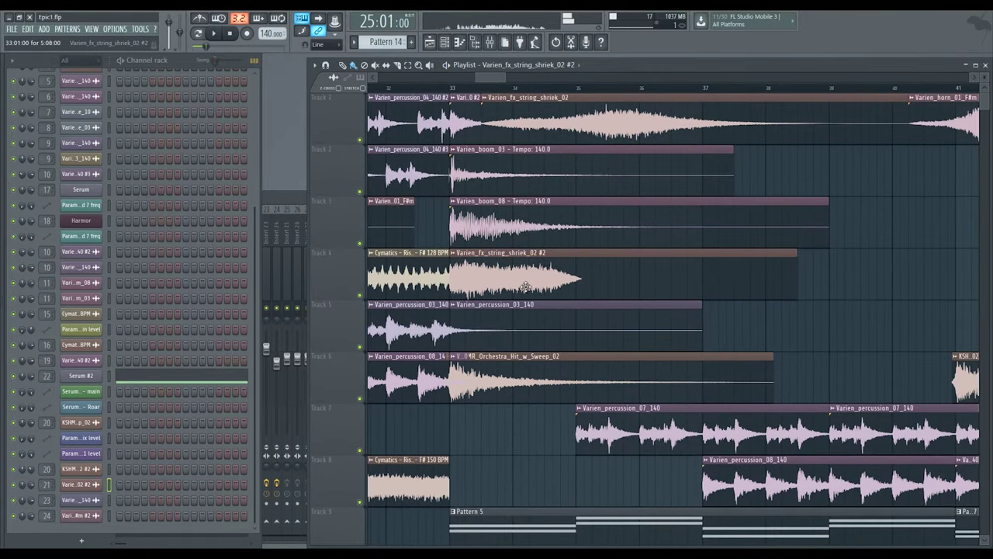
double_click(526, 286)
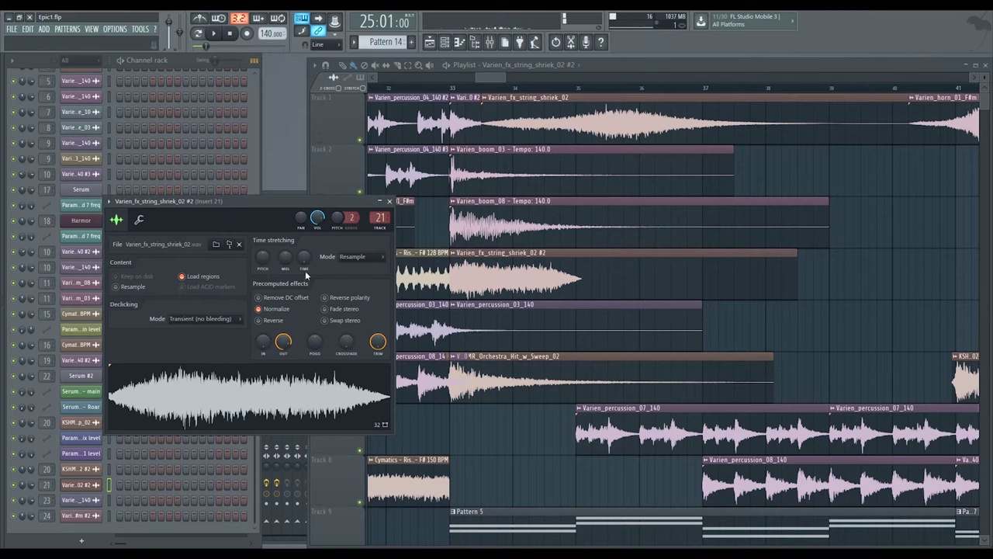
left_click(389, 201)
Move the playback position to bar 33 and look over the rest of the arrangement
scroll(506, 185, "left", 1)
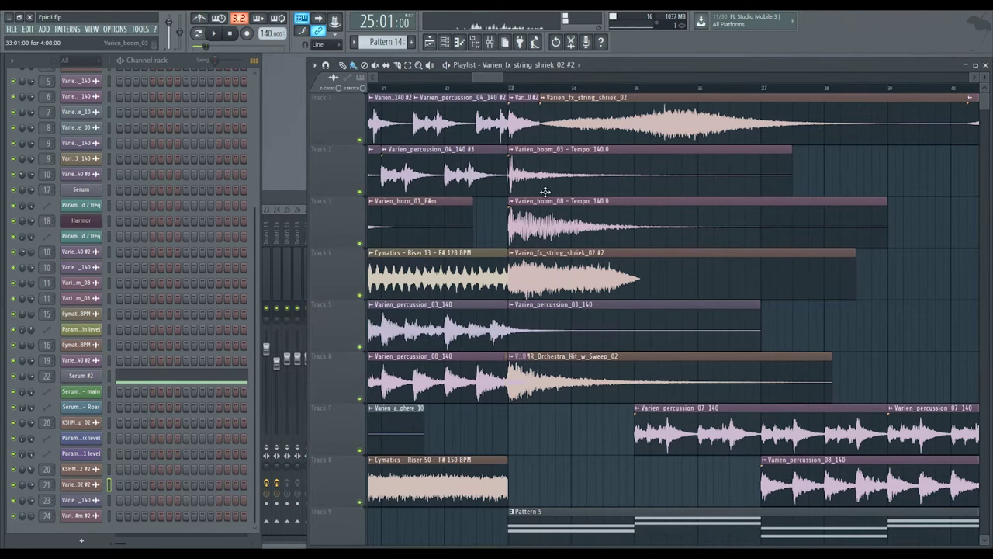
left_click(514, 88)
scroll(587, 173, "down", 3)
scroll(587, 172, "down", 3)
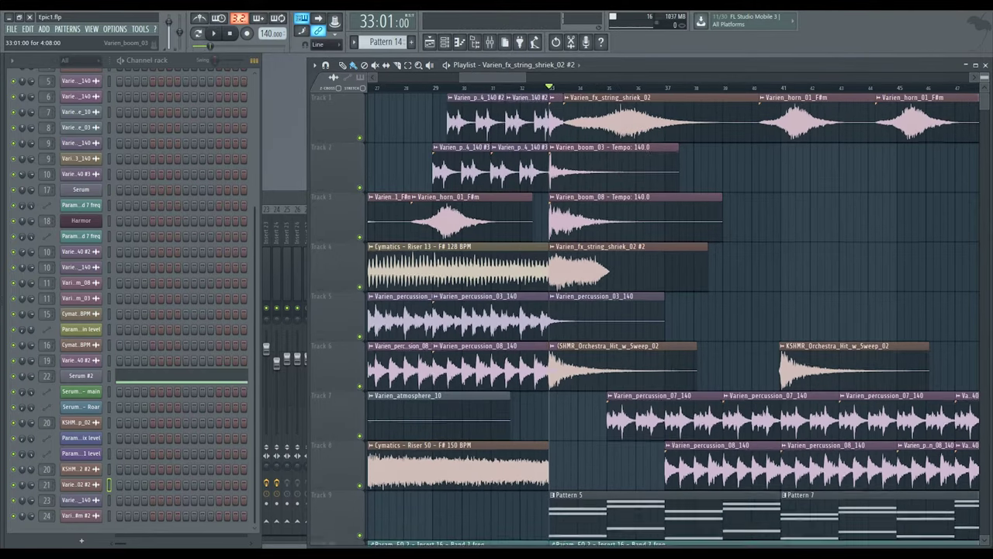
scroll(459, 200, "right", 2)
scroll(583, 199, "down", 3)
scroll(584, 200, "right", 3)
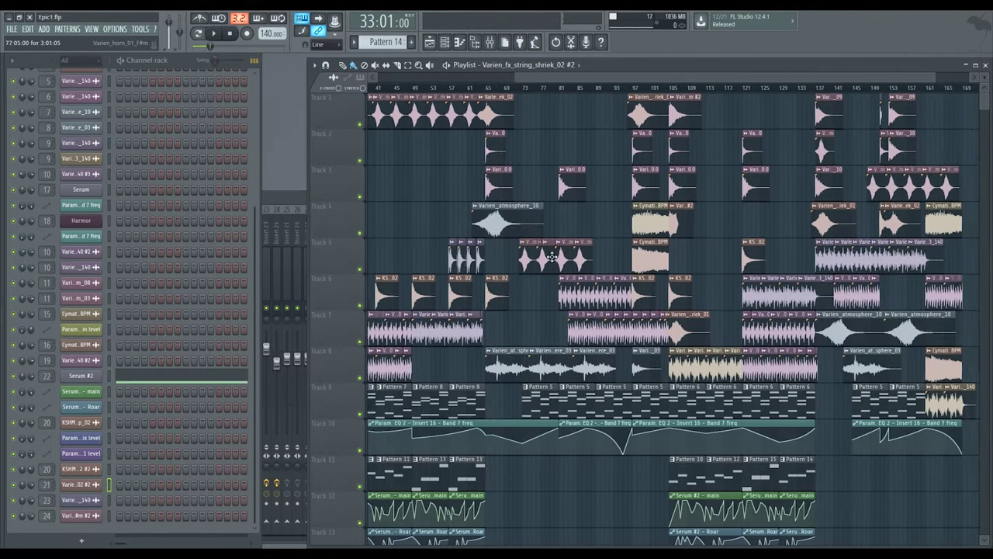
Move the playback position to bar 105 and inspect the settings of the Varien_fx_string_shriek_01 clips on tracks 1 and 7
scroll(675, 204, "up", 2)
scroll(730, 204, "up", 3)
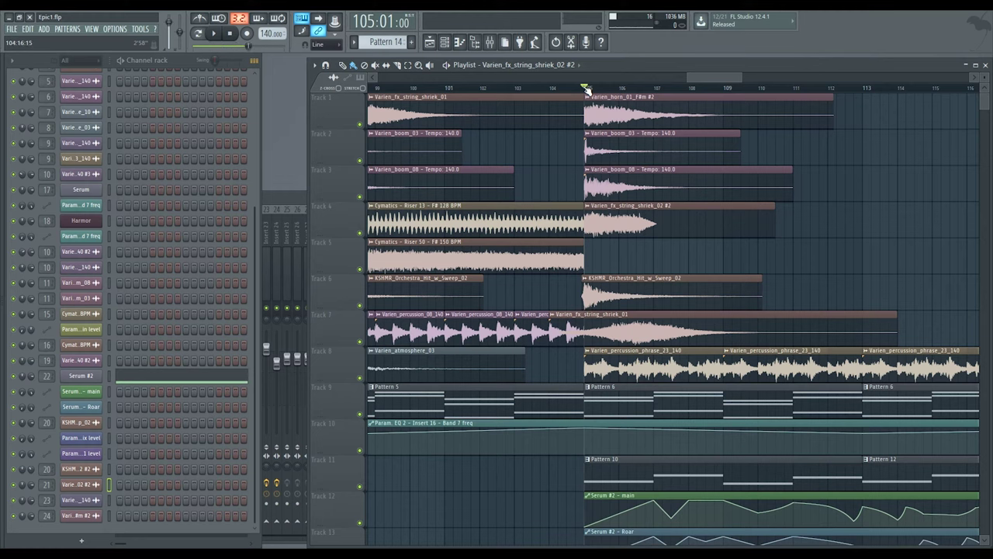
double_click(486, 99)
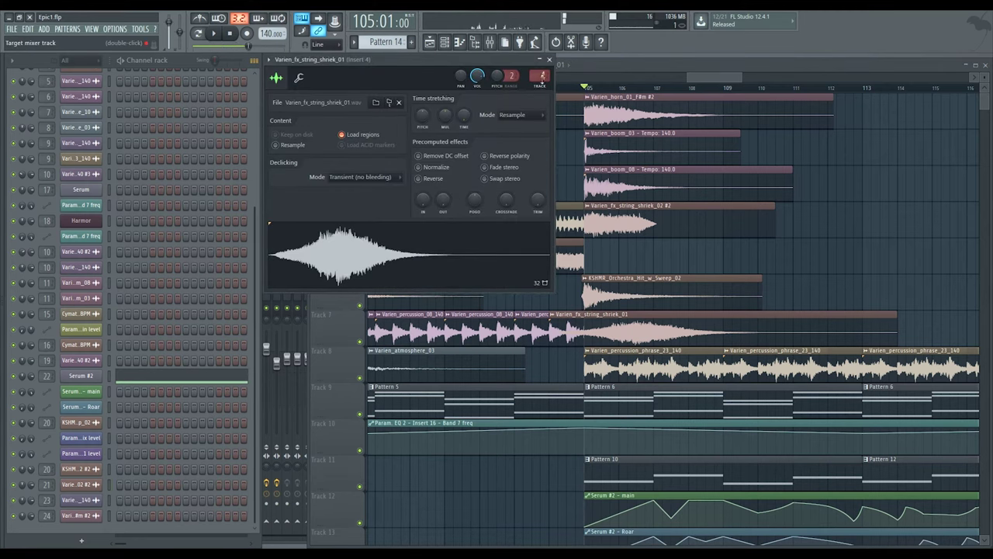
left_click(550, 61)
scroll(610, 155, "right", 2)
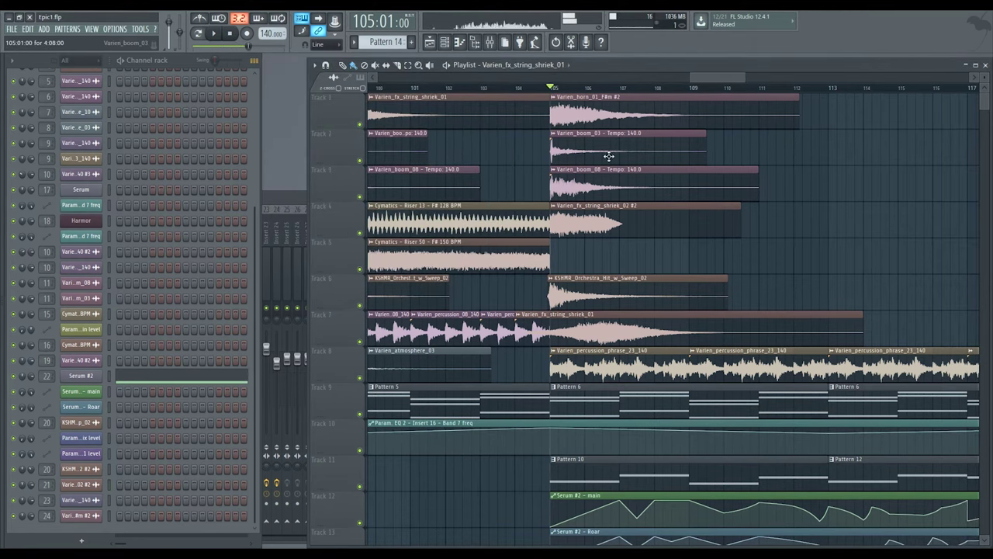
double_click(637, 319)
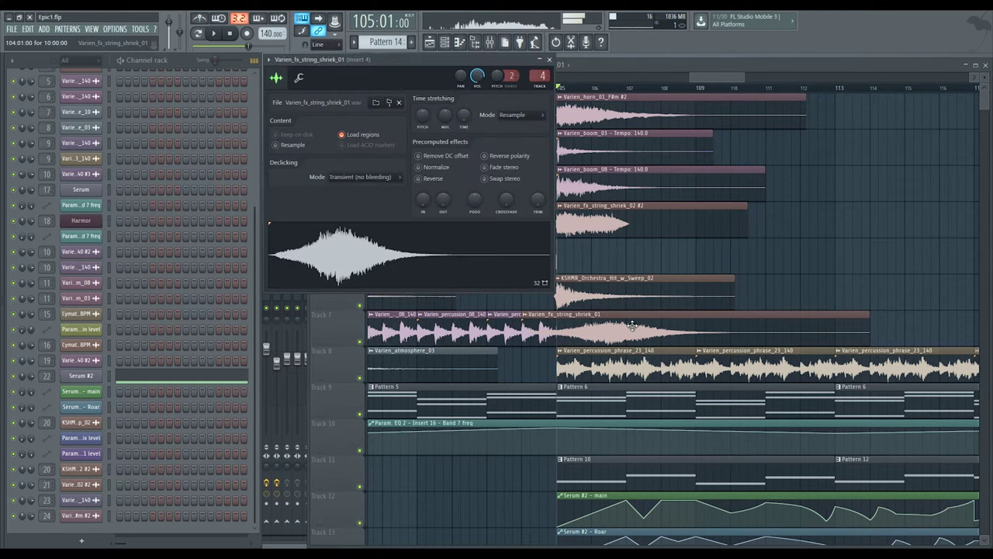
left_click(550, 61)
Inspect the channel settings of the first Varien_horn_01_F#m clip at the start of playlist track 2
scroll(578, 101, "left", 1)
scroll(500, 128, "down", 4)
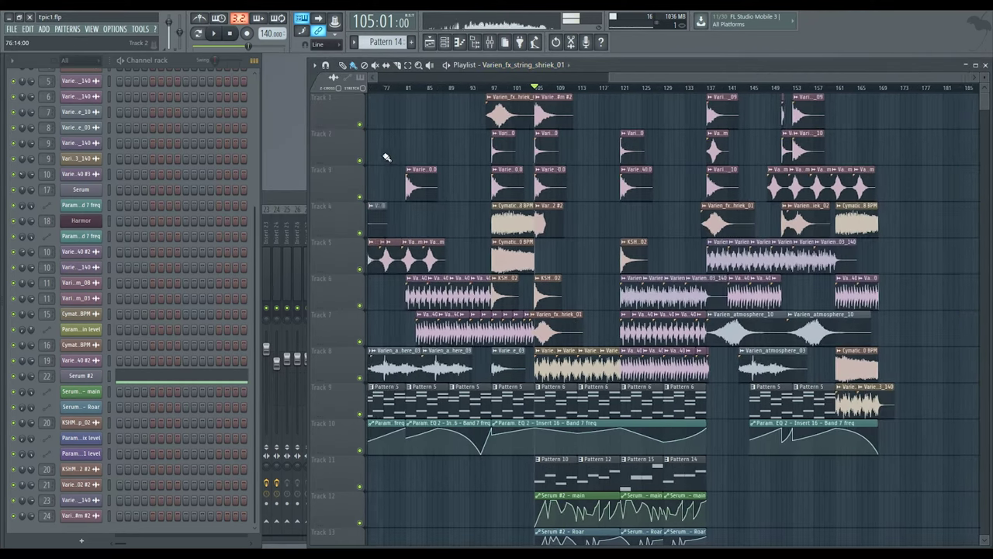
scroll(385, 158, "left", 5)
double_click(375, 150)
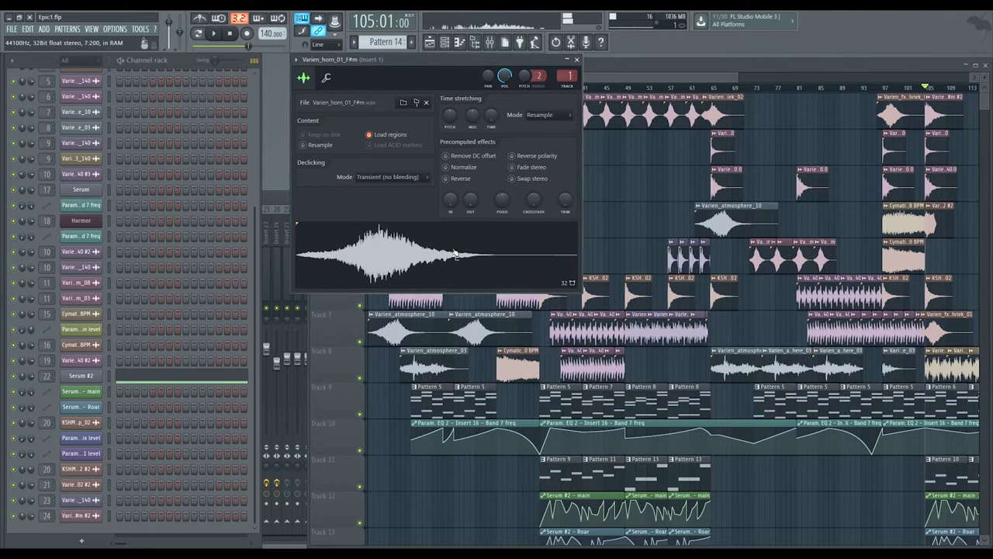
left_click(577, 60)
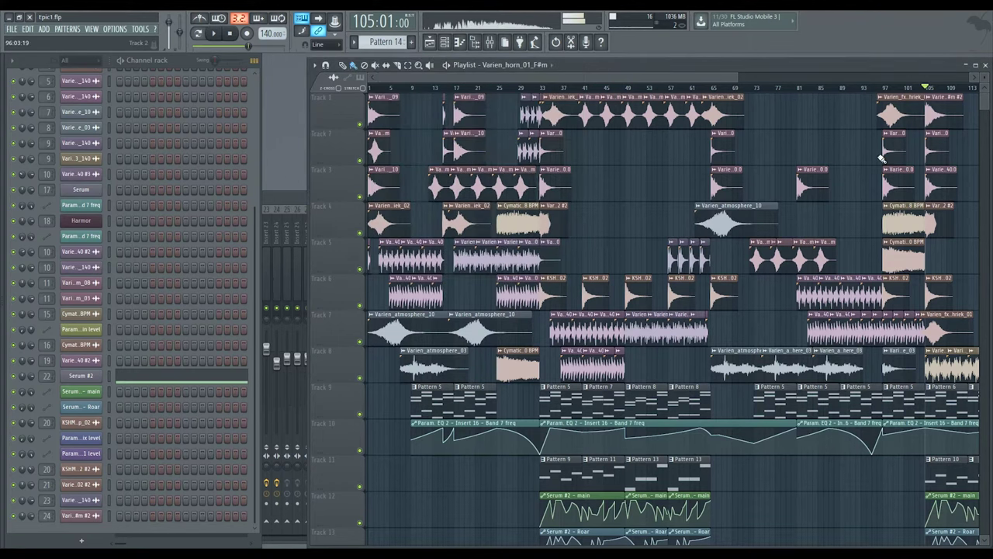
Inspect the channel settings of the Varien_horn_01_F#m #2 clip at bar 105 on track 1 and review the surrounding arrangement
scroll(842, 148, "up", 5)
scroll(662, 107, "up", 4)
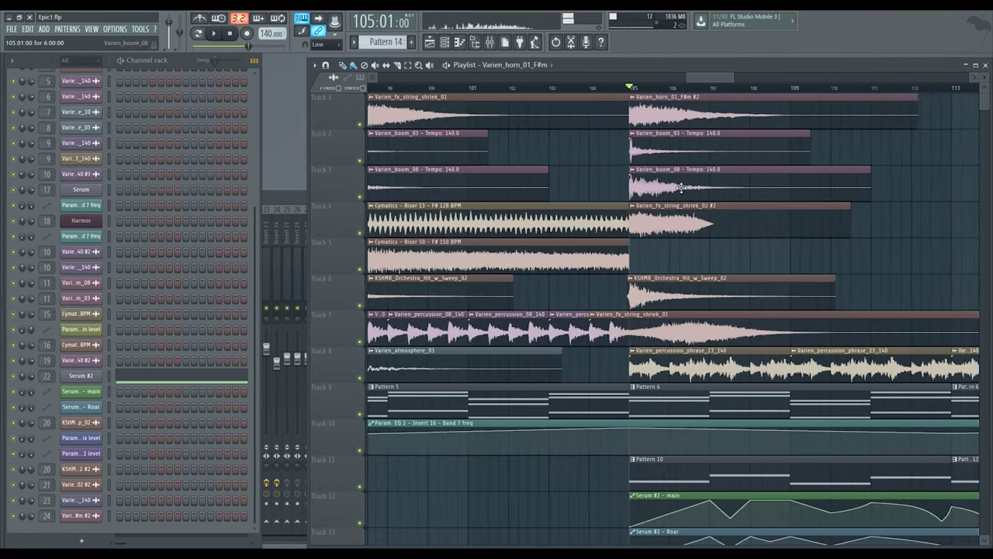
double_click(663, 107)
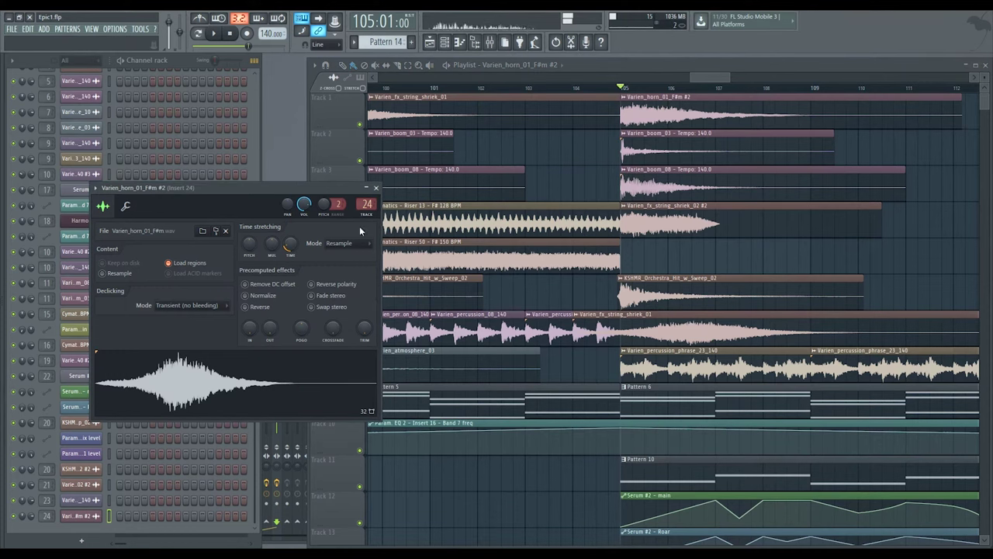
left_click(376, 188)
scroll(709, 292, "down", 5)
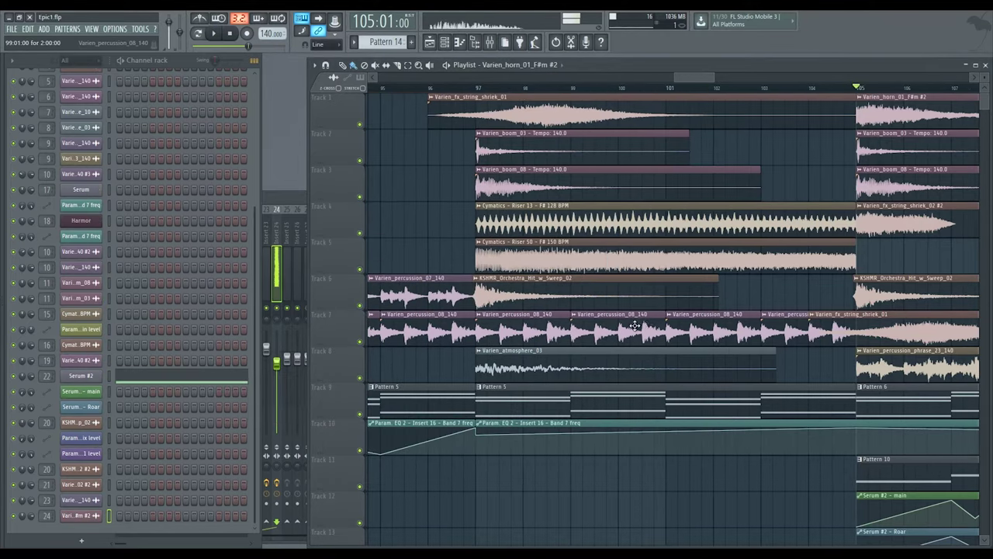
scroll(709, 292, "down", 6)
scroll(669, 289, "down", 3)
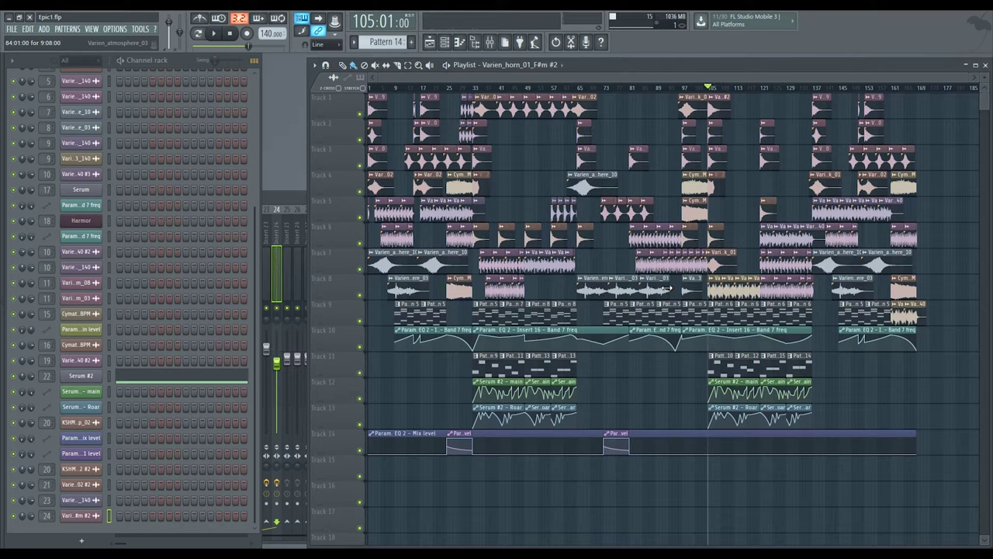
scroll(716, 382, "up", 4)
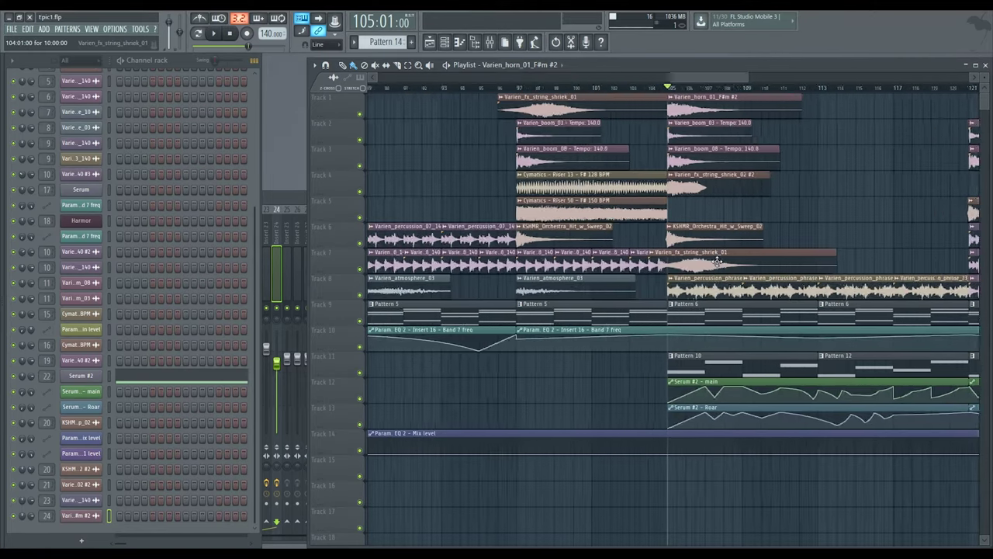
scroll(724, 243, "down", 4)
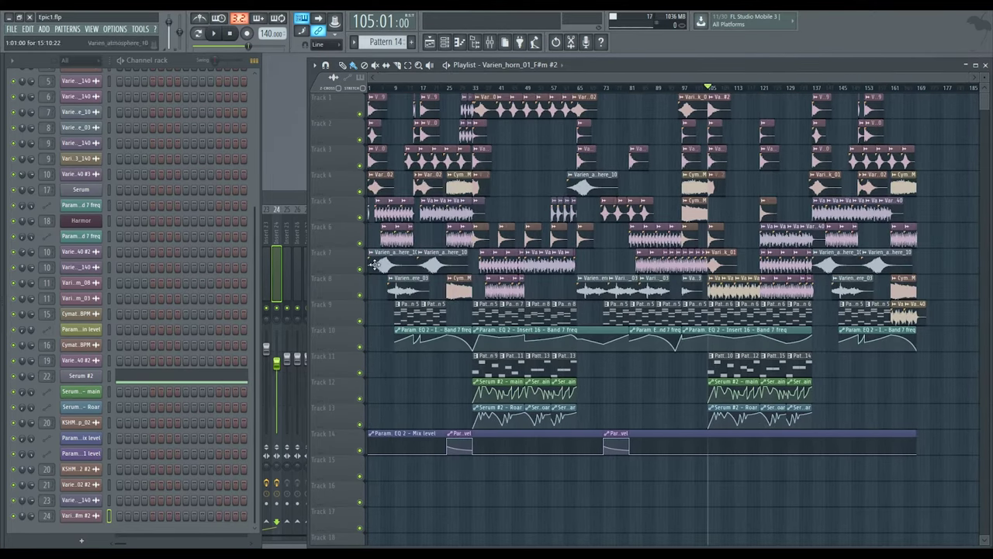
Select mixer Insert 21 and look over the playlist section from bar 29 onward
left_click(273, 248)
left_click(245, 256)
left_click(250, 122)
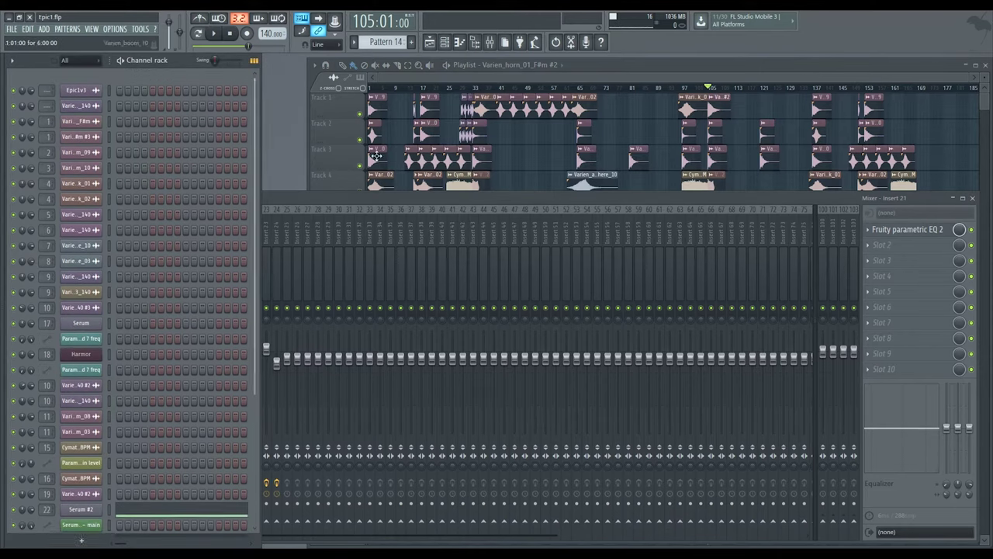
left_click(476, 153)
scroll(495, 232, "up", 6)
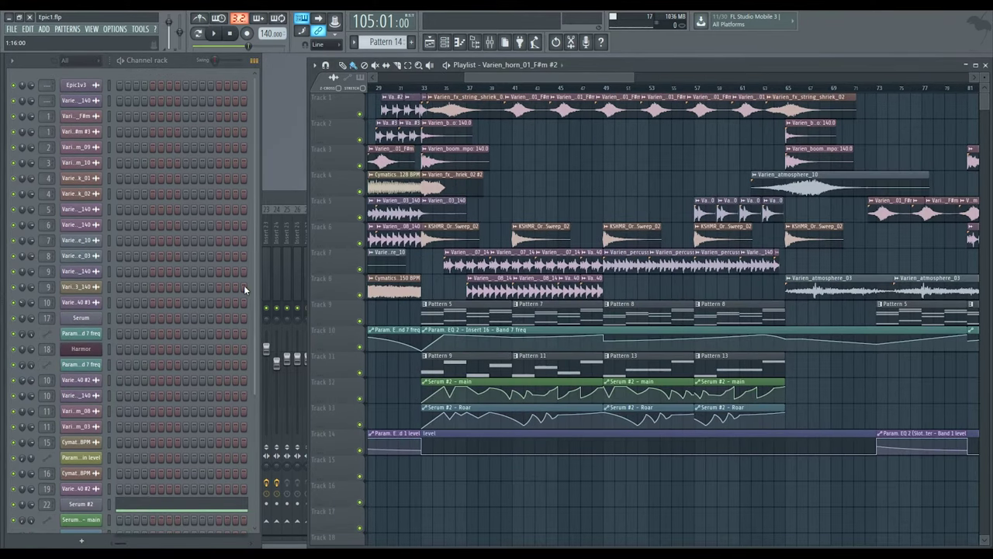
Move the playback position to bar 33 and inspect the Serum #2 notes of the Pattern 9 clip on track 11
scroll(244, 285, "down", 3)
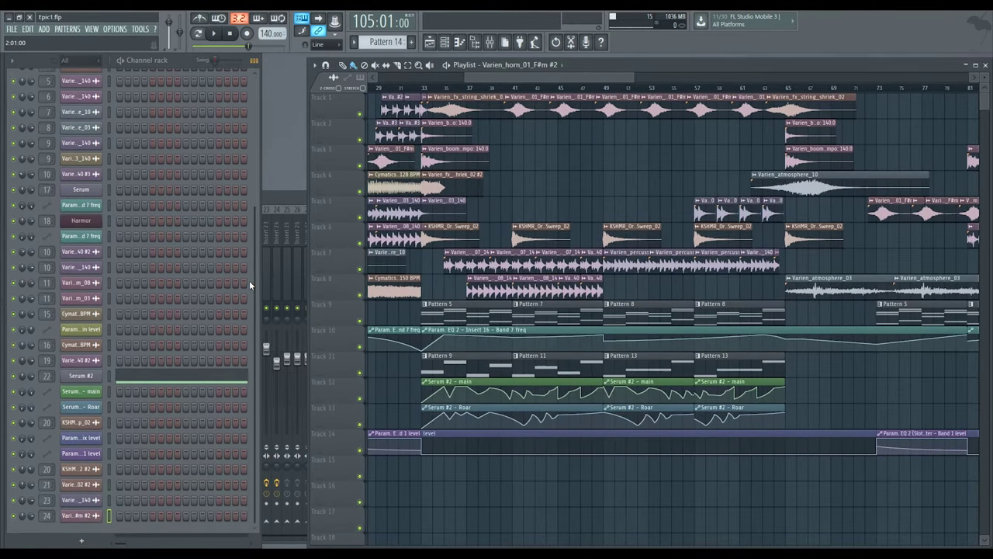
left_click(423, 89)
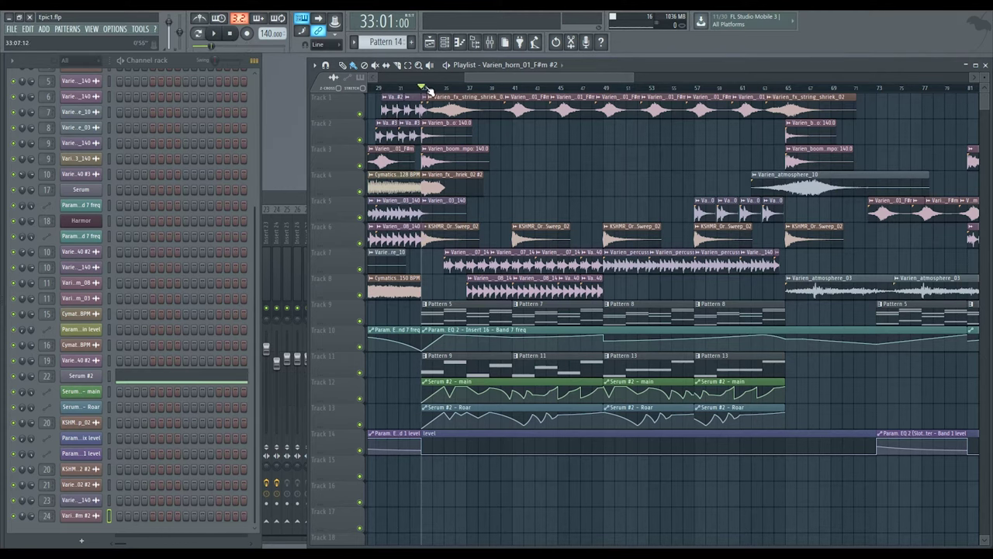
scroll(430, 319, "up", 5)
scroll(454, 327, "up", 3)
left_click(500, 411)
double_click(500, 411)
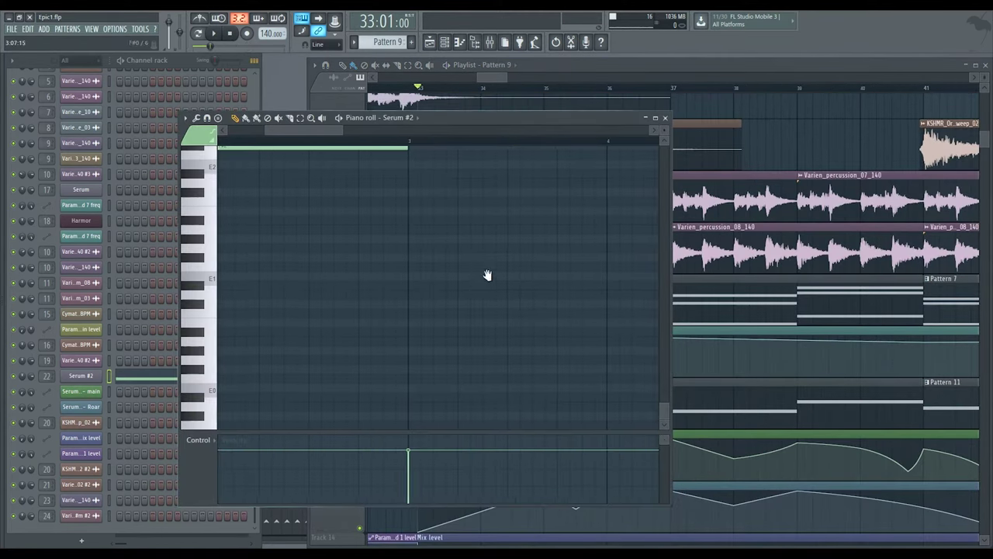
left_click(663, 118)
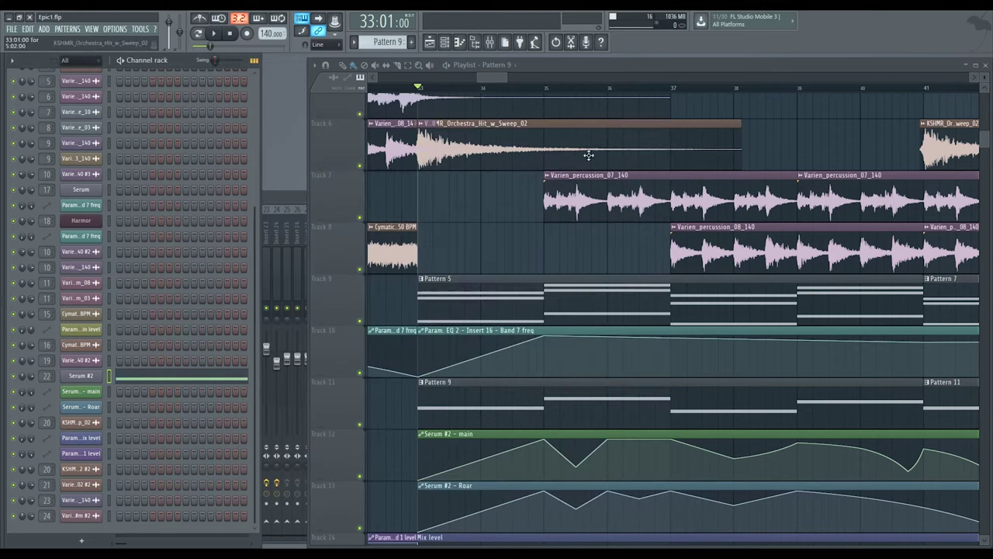
Show the Serum #2 instrument from the channel rack and audition two low notes on its keyboard
left_click(90, 378)
left_click_drag(385, 112, 302, 58)
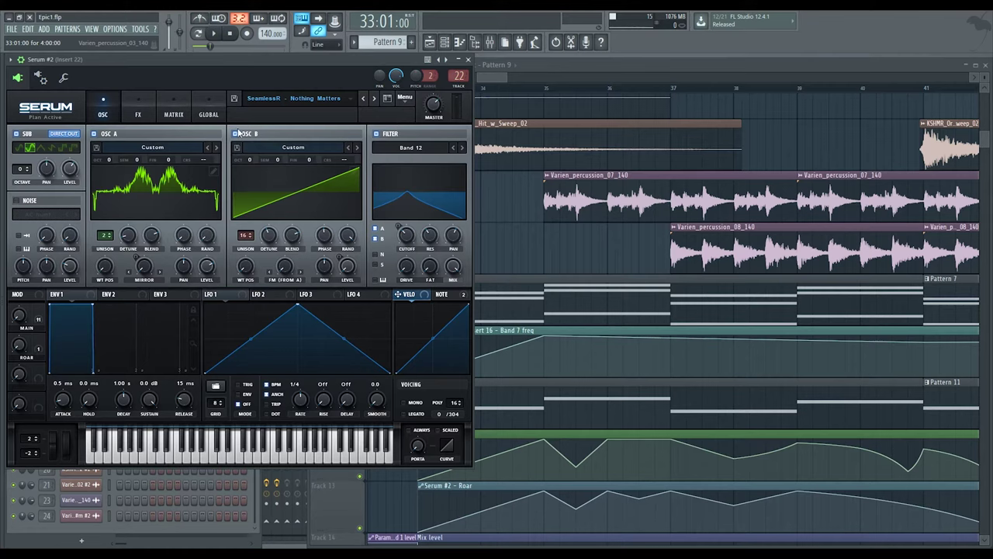
left_click_drag(192, 63, 194, 65)
left_click(111, 456)
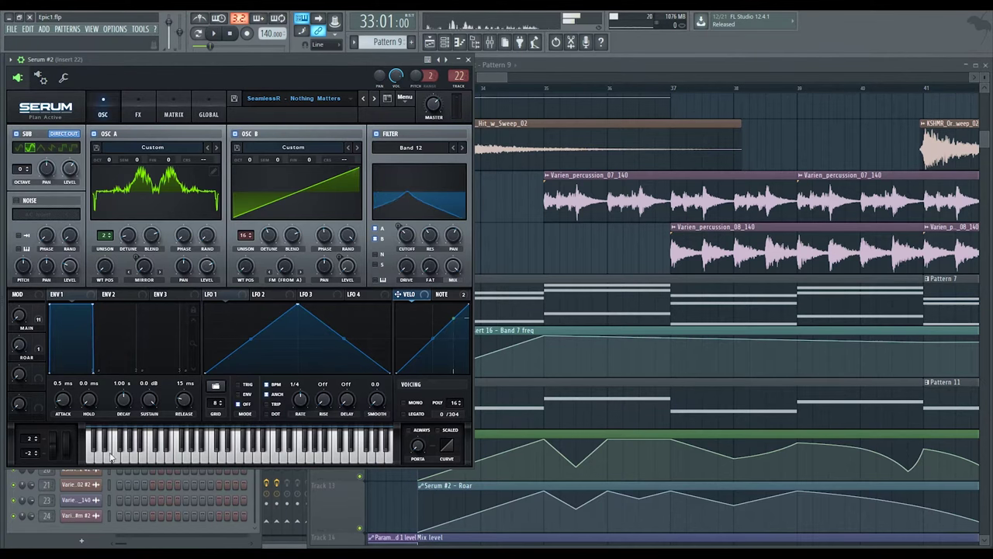
left_click(89, 462)
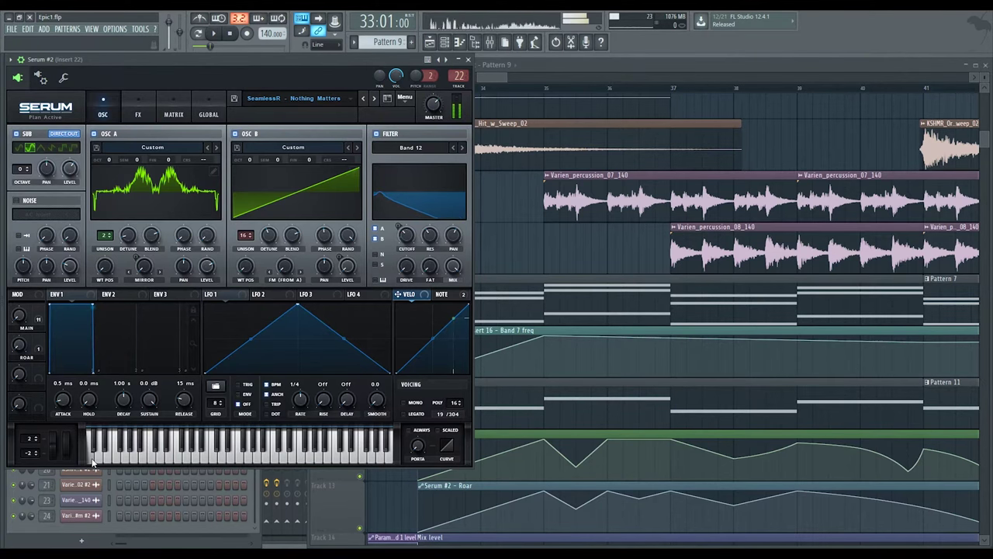
Solo playlist tracks 11 to 13 with the Serum #2 pattern and automation clips, and audition them from bar 33
left_click(560, 374)
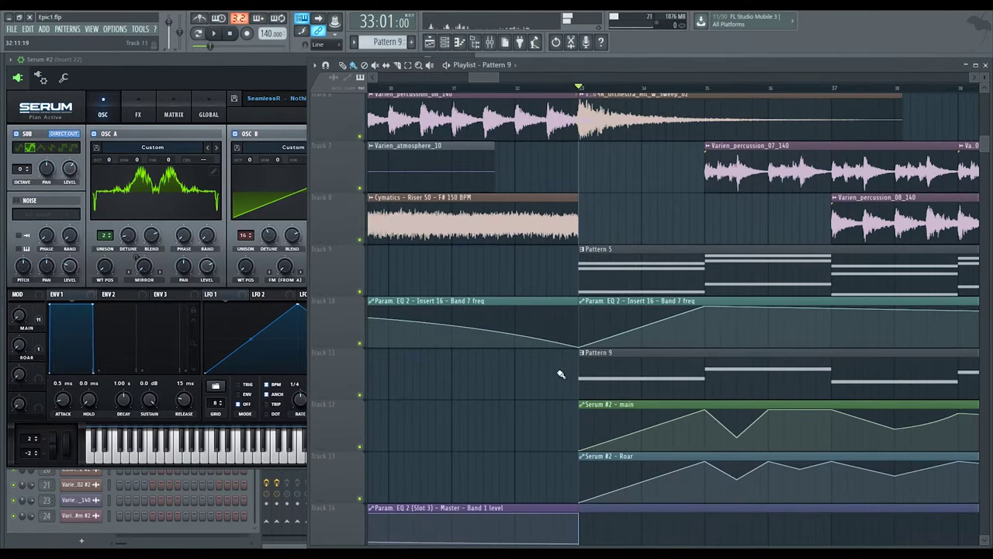
left_click(359, 395, "ctrl")
key("space")
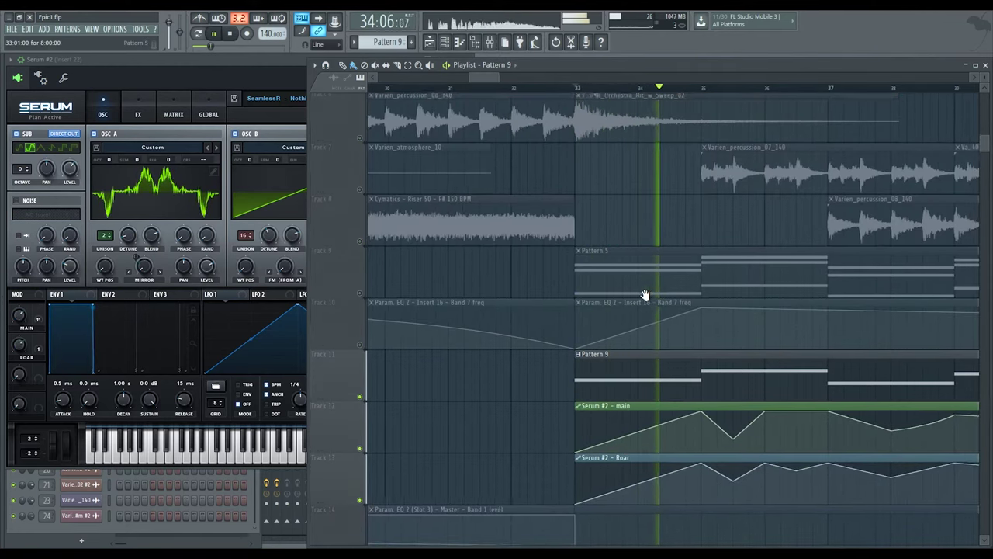
left_click_drag(644, 295, 485, 312)
scroll(485, 312, "down", 4)
scroll(409, 290, "down", 2)
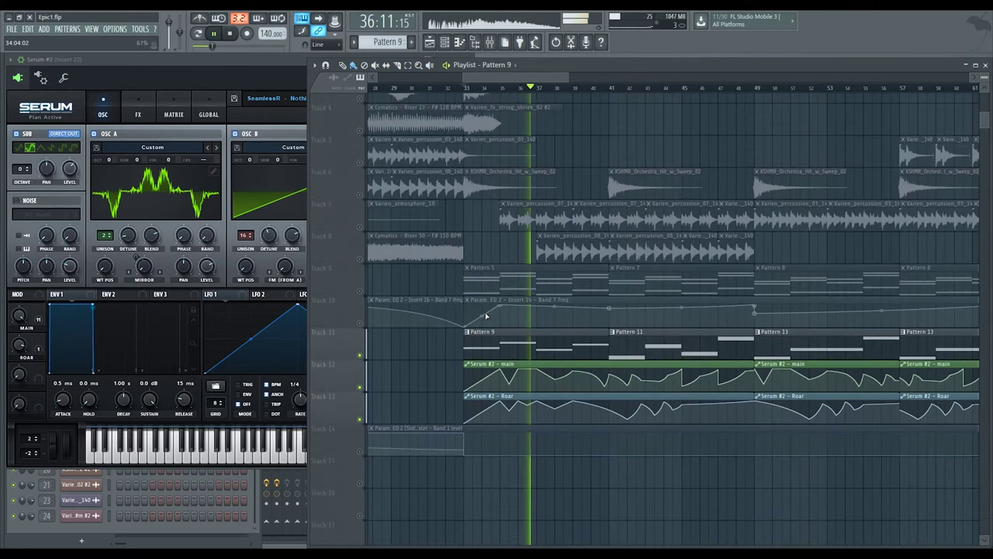
key("space")
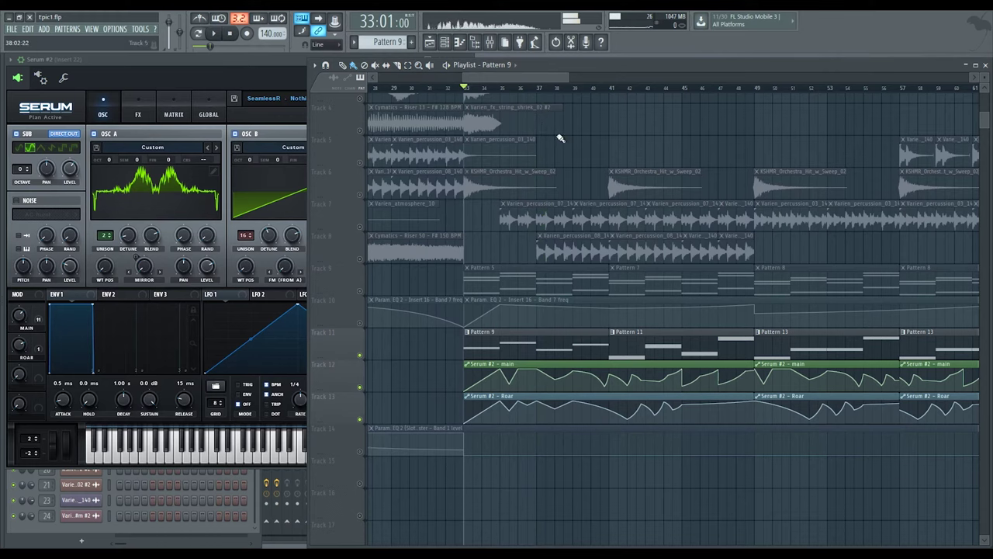
Inspect the Fruity WaveShaper curve on mixer Insert 22 and Serum #2's internal effects chain
left_click(490, 42)
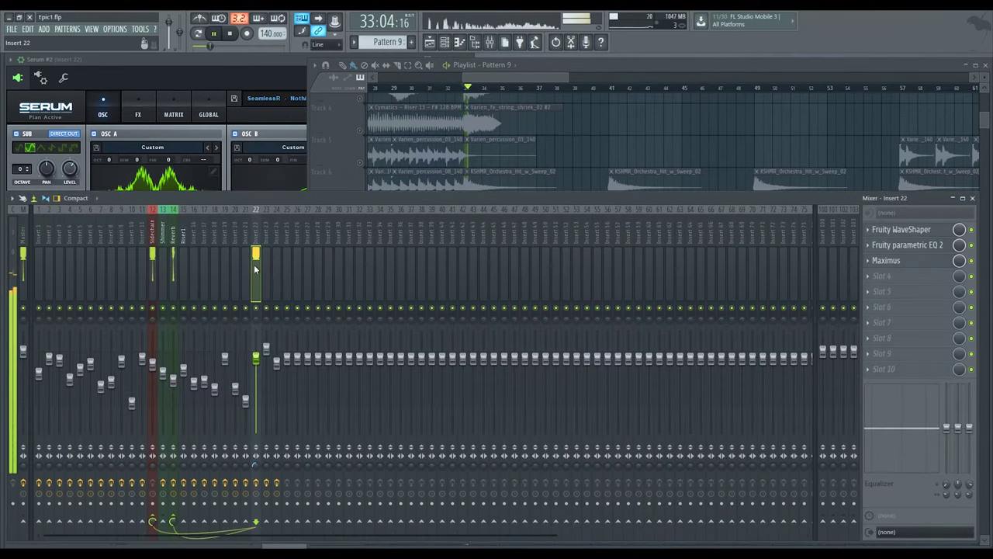
key("space")
left_click(900, 229)
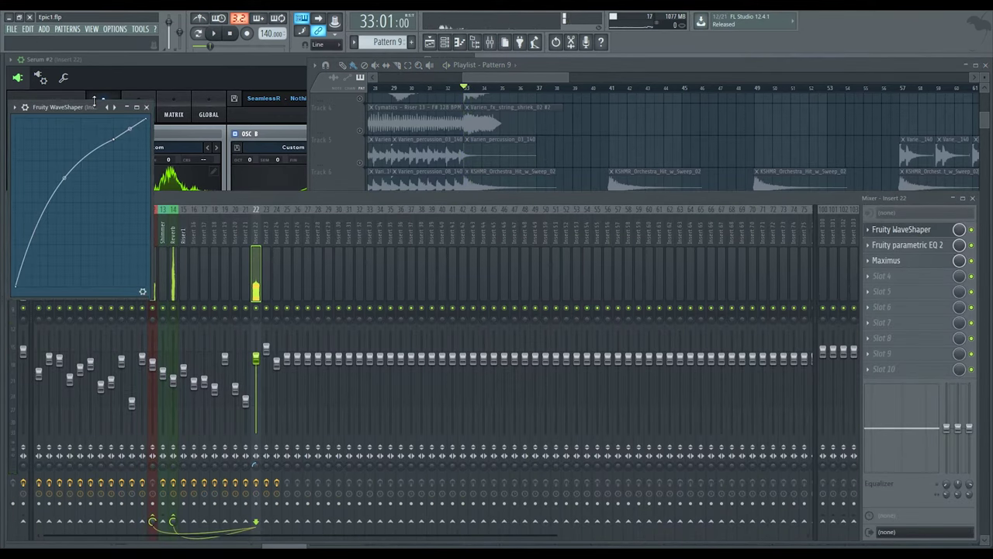
left_click_drag(87, 108, 114, 111)
left_click(205, 87)
left_click(136, 109)
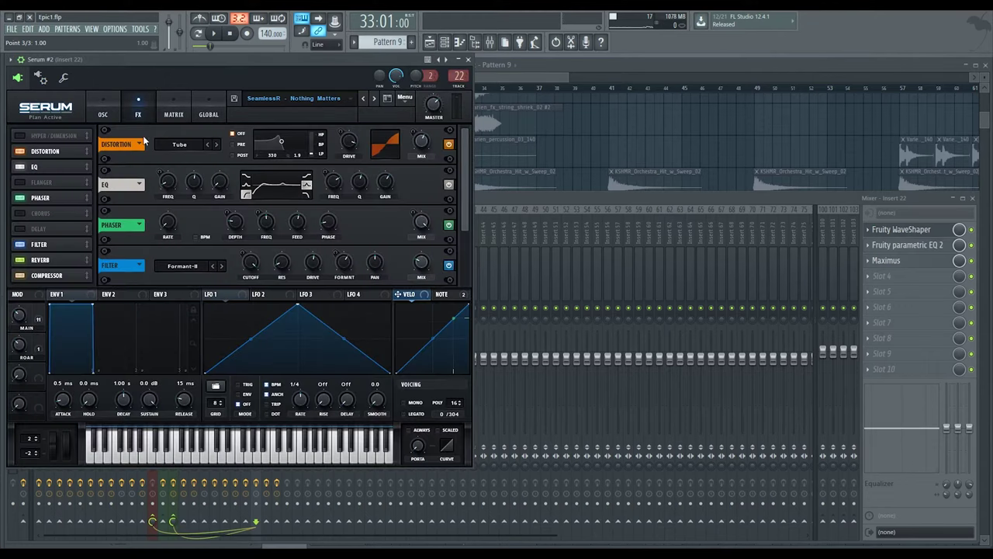
Play the soloed part from bar 33 and examine the Fruity parametric EQ 2 curve on Insert 22
left_click(904, 246)
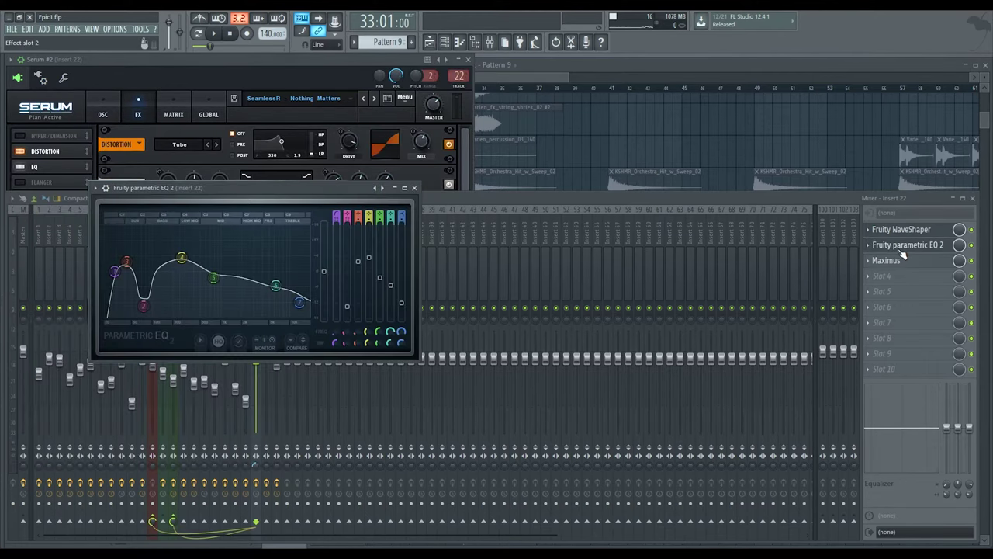
key("space")
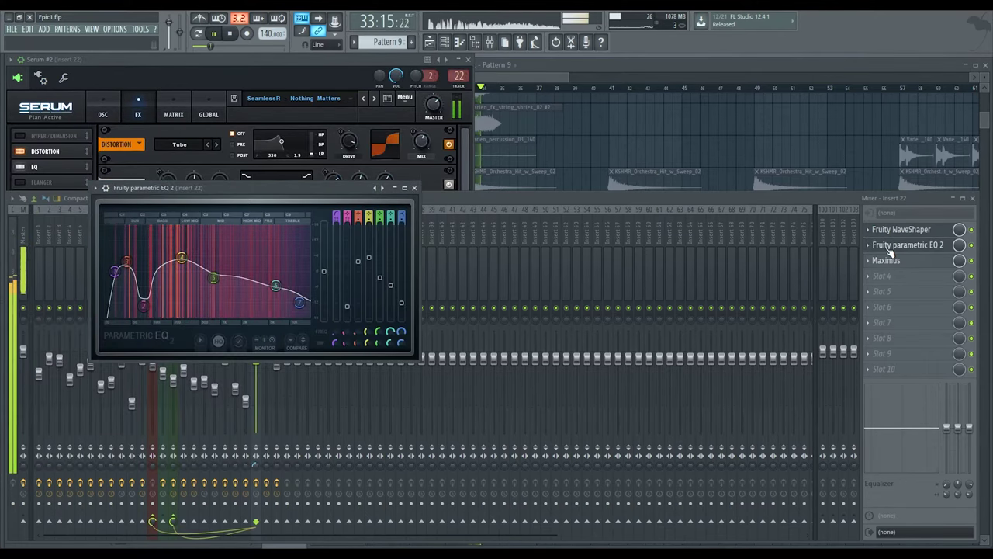
left_click_drag(146, 336, 522, 308)
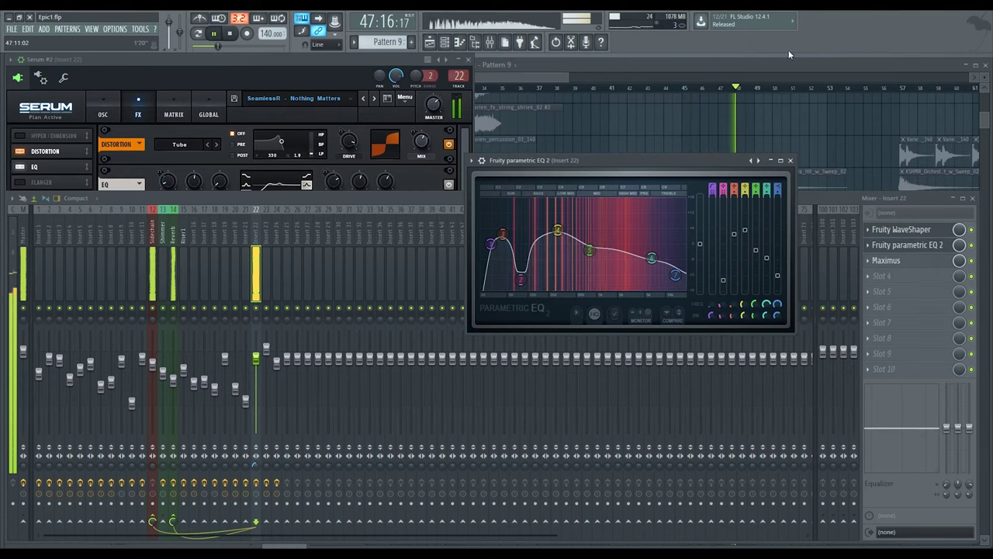
Examine the low, mid and master band settings of Maximus on Insert 22 during playback, and close it
left_click(914, 262)
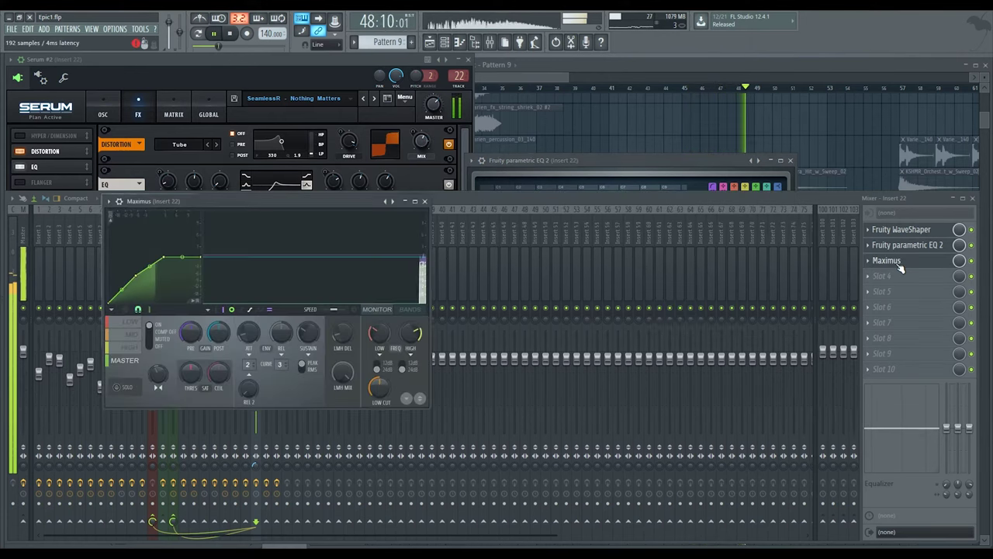
left_click(126, 325)
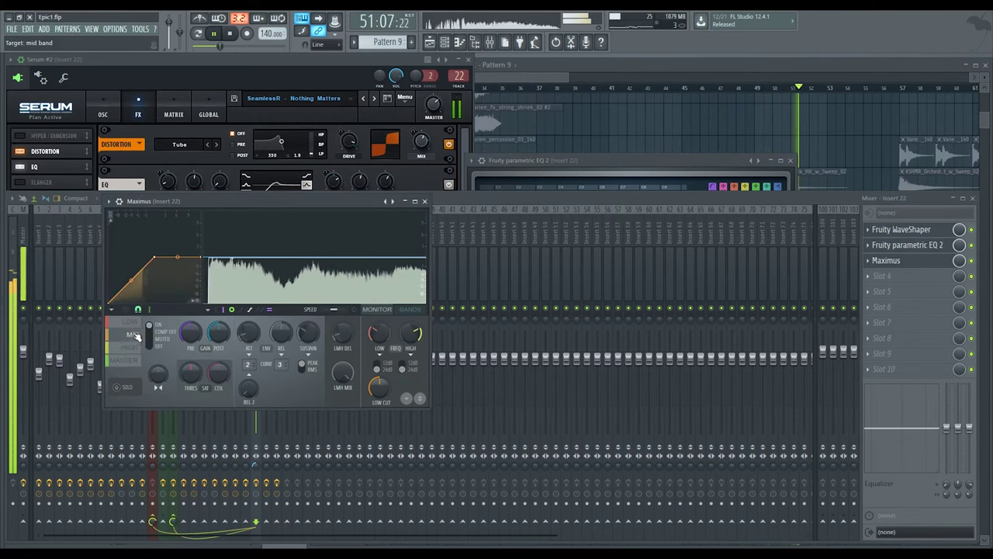
left_click(132, 360)
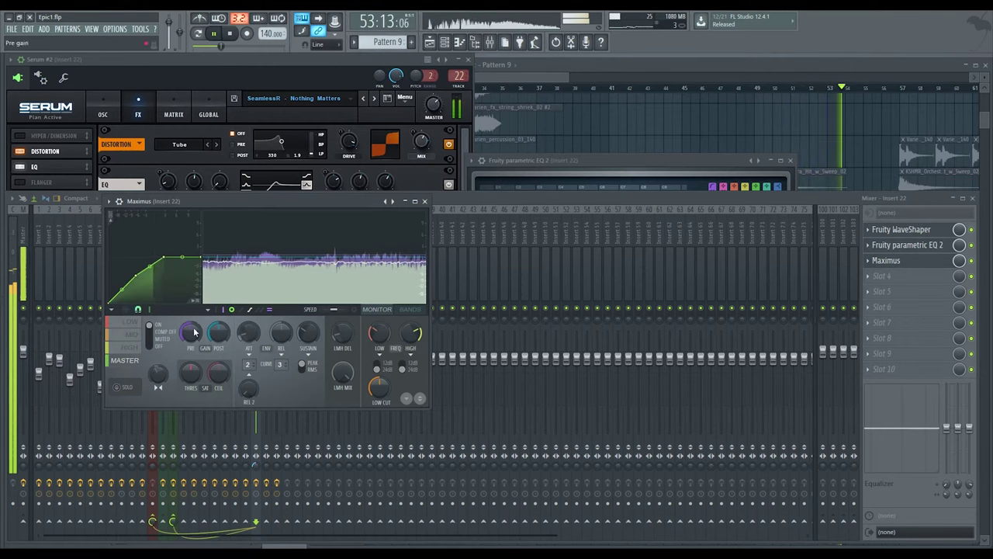
left_click_drag(212, 200, 467, 100)
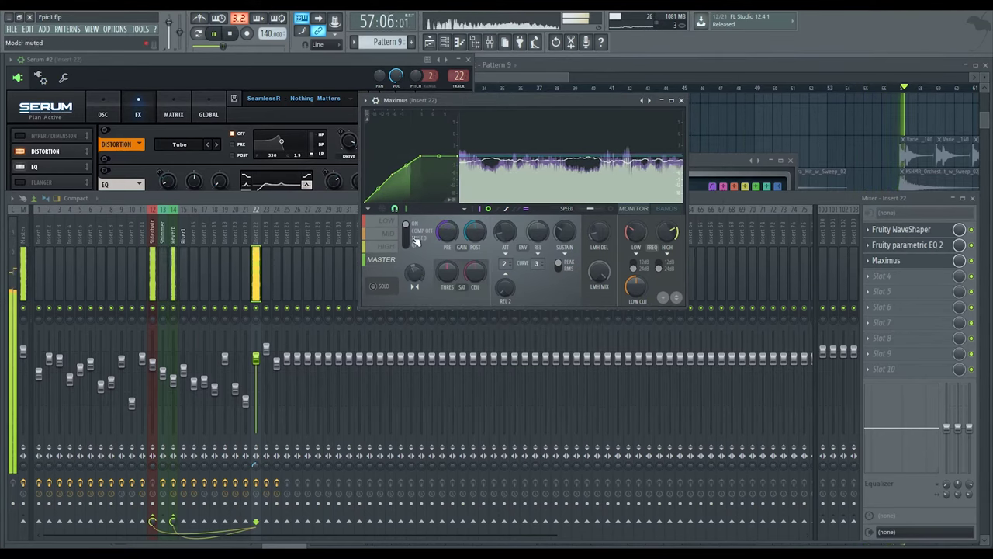
left_click(681, 100)
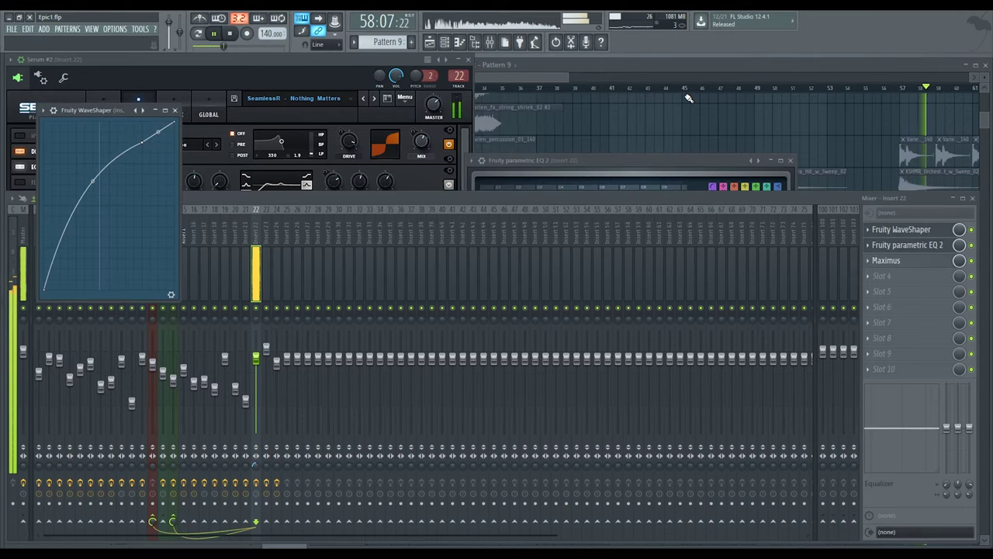
Unsolo the Serum #2 playlist tracks, play the full mix from bar 33 and slightly lower Insert 22's volume
left_click(175, 332)
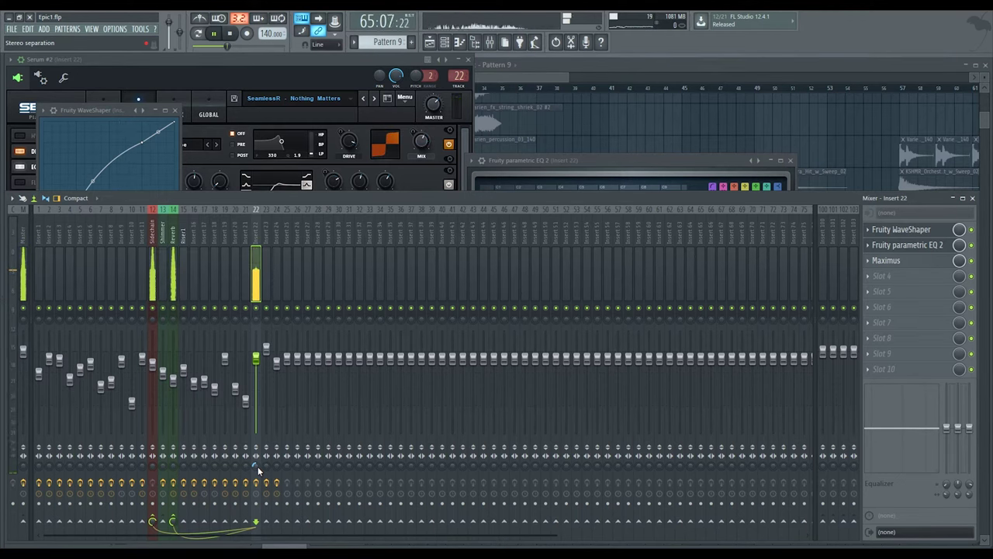
key("F5")
key("space")
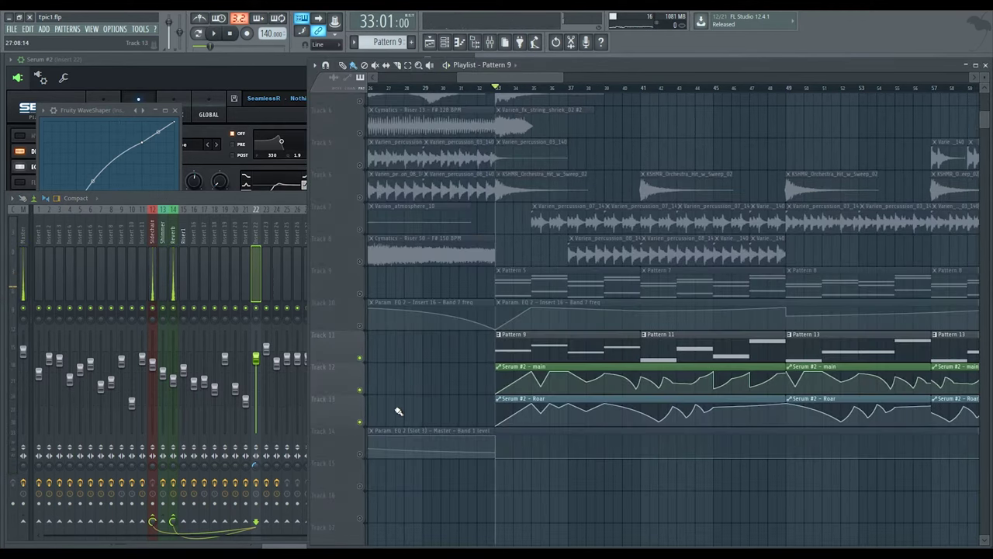
right_click(360, 392)
right_click(360, 392)
key("space")
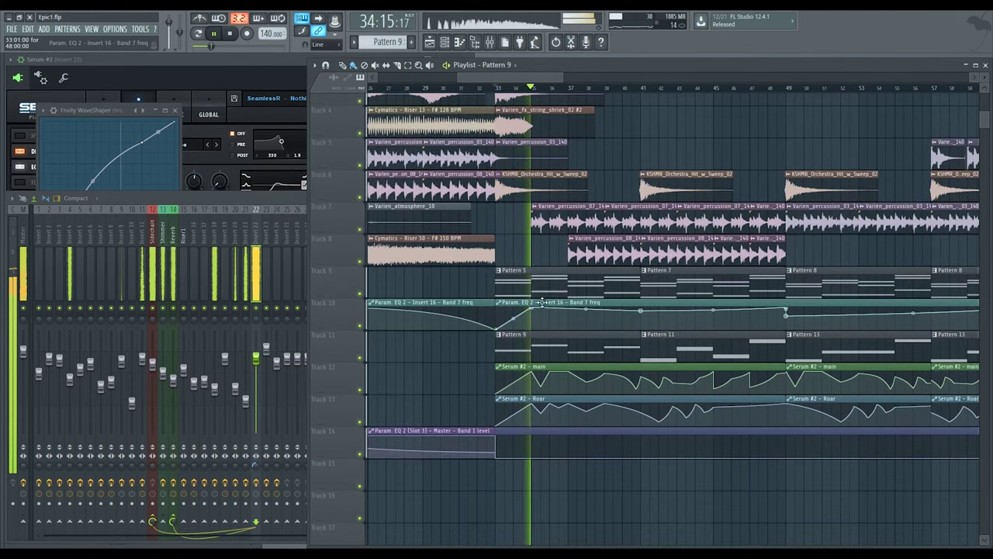
left_click(254, 344)
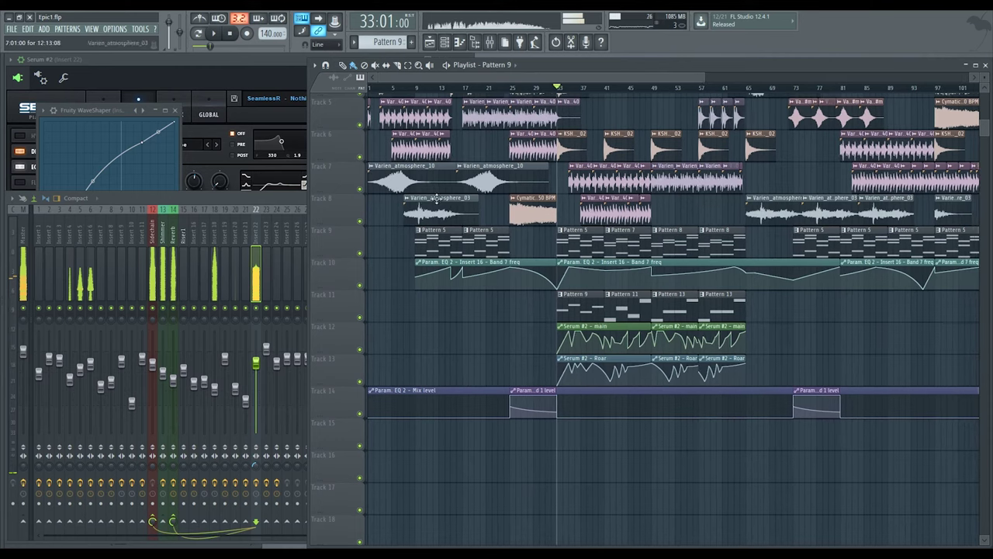
Compare the effects on mixer Inserts 22 to 24, and review Insert 22's Fruity parametric EQ 2 once more
left_click(269, 276)
left_click(276, 276)
left_click(244, 276)
left_click(264, 280)
left_click(273, 286)
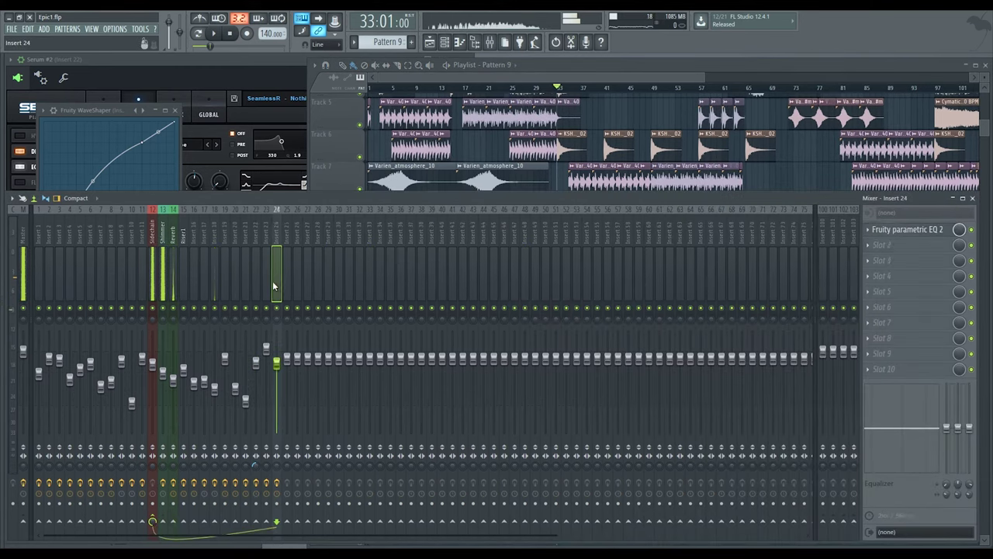
left_click(264, 277)
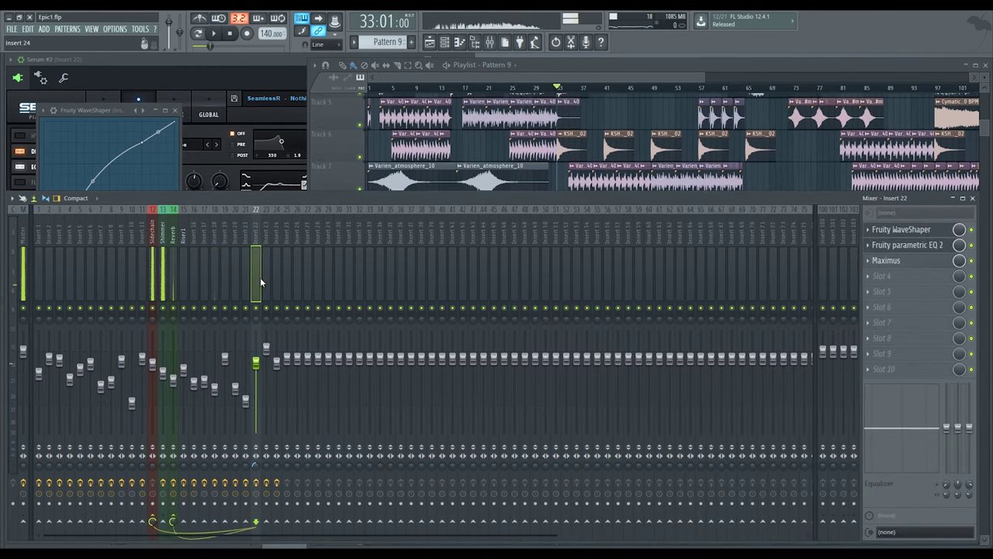
left_click(255, 69)
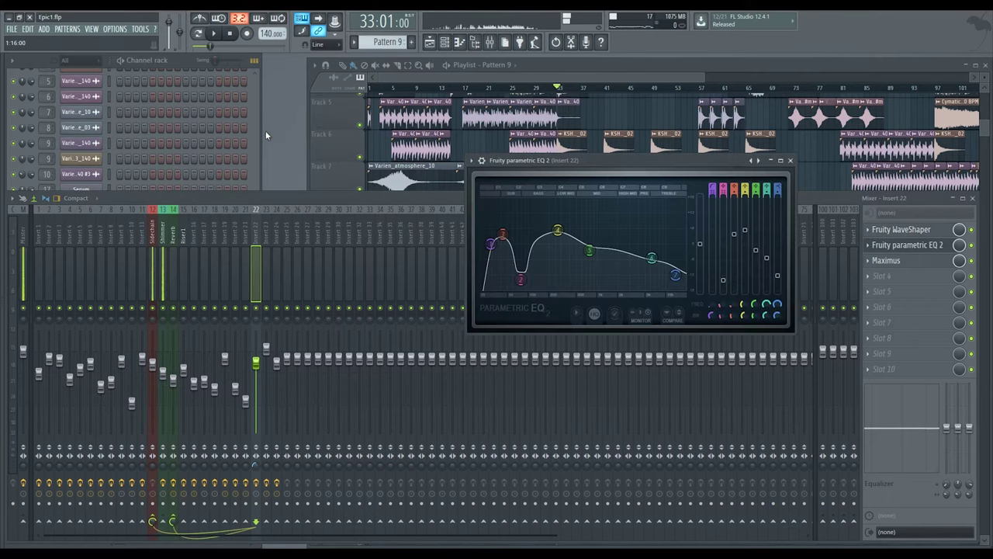
left_click(790, 161)
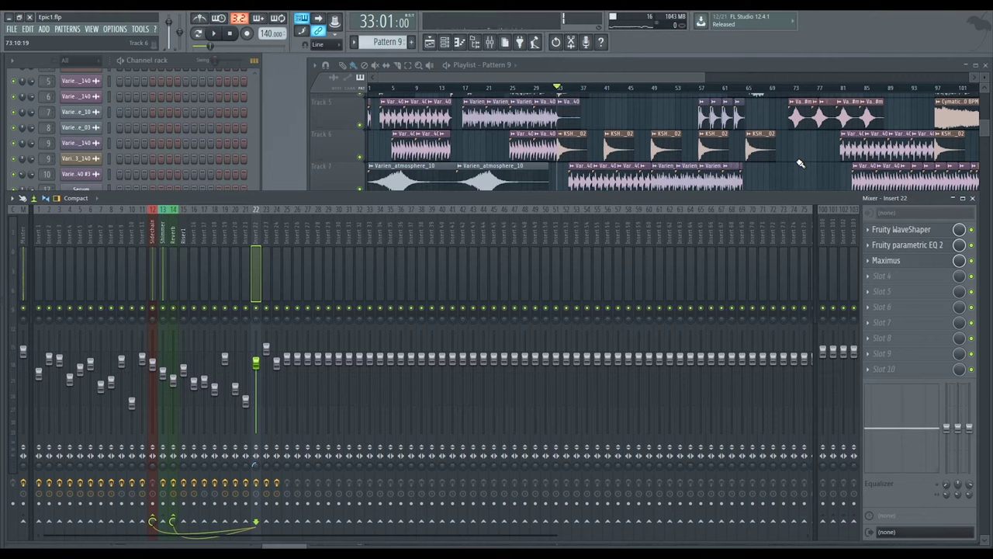
Select the whole range of numbered mixer inserts from Insert 1 onward, and return to a single selection on Insert 20
left_click_drag(42, 293, 811, 279)
left_click(101, 274)
scroll(392, 237, "up", 8)
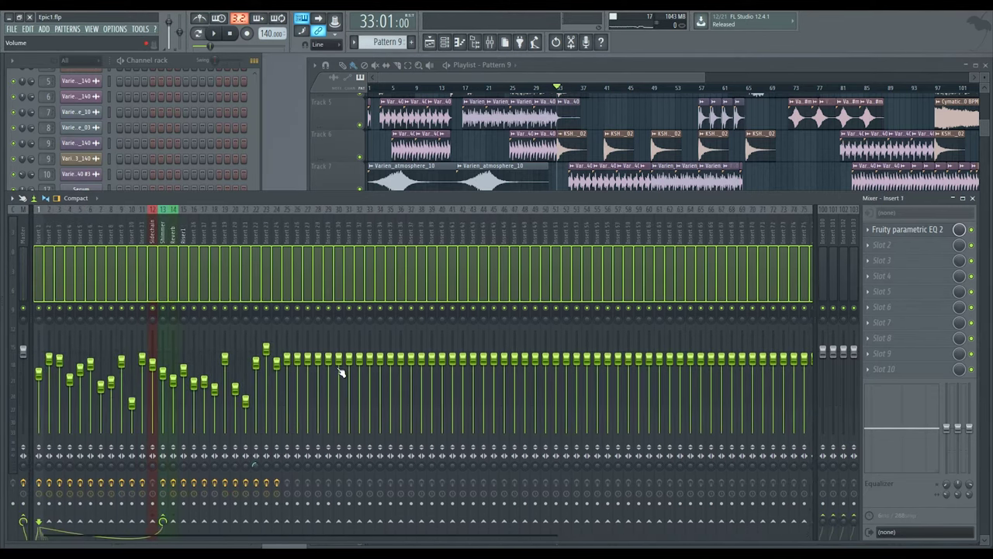
left_click(173, 278)
left_click(230, 286)
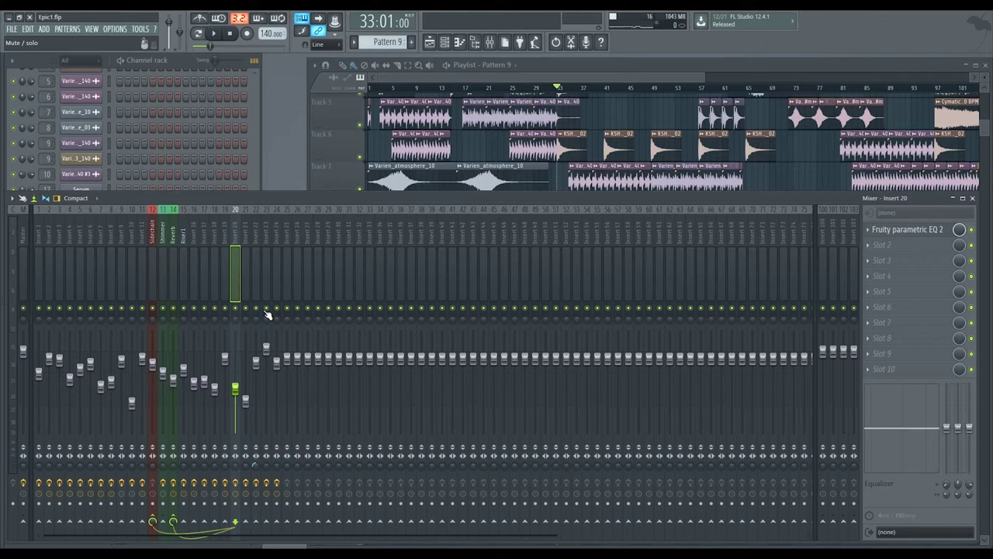
Review the Shimmer insert's effects and its routing in comparison with the neighbouring mixer inserts
left_click(162, 273)
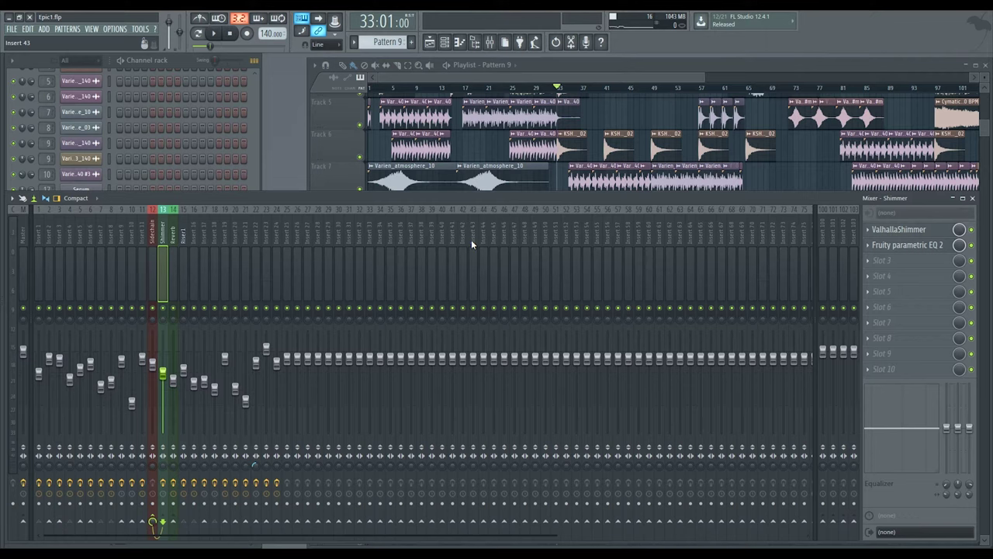
left_click(194, 262)
left_click(161, 276)
left_click(189, 253)
left_click(164, 266)
left_click(285, 273)
Select the Sidechain insert and play the full mix from bar 33 to check its level
left_click(152, 272)
key("space")
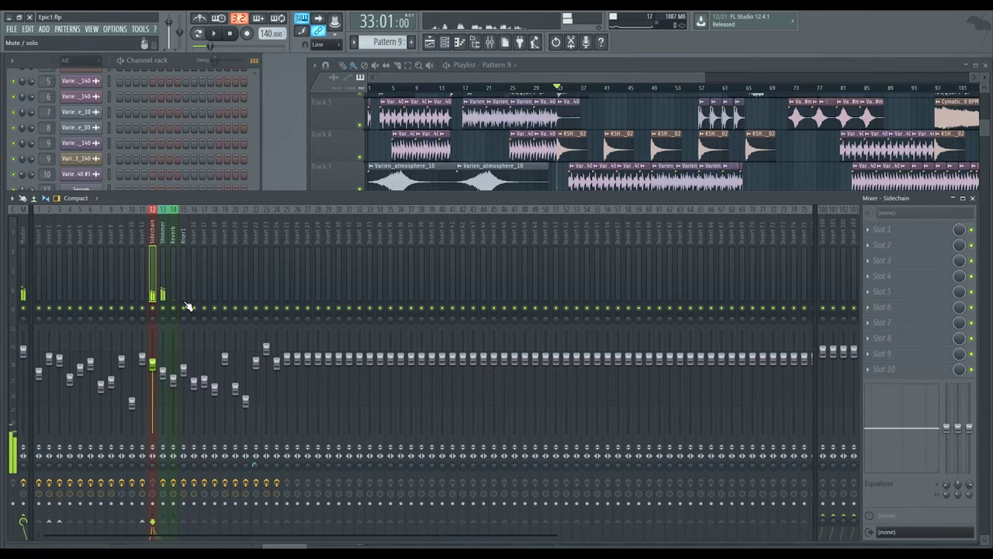
key("space")
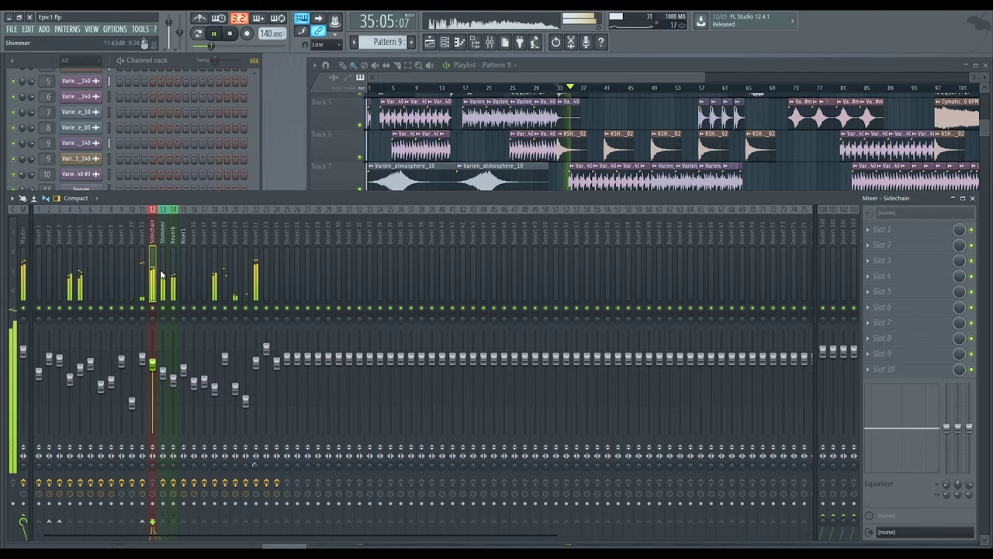
Compare the Shimmer and Sidechain inserts' effects and routing during and after playback from bar 33
left_click(161, 280)
left_click(153, 279)
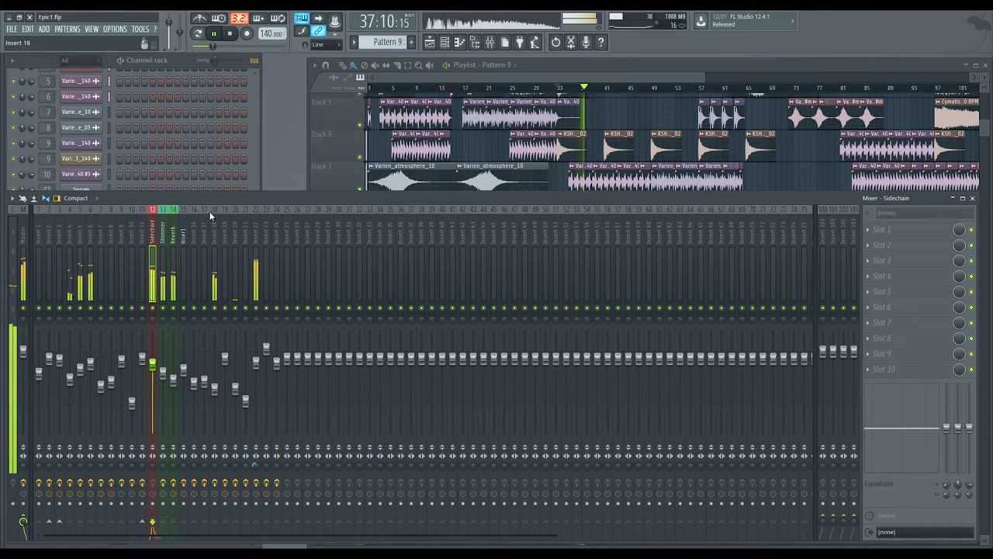
left_click(161, 280)
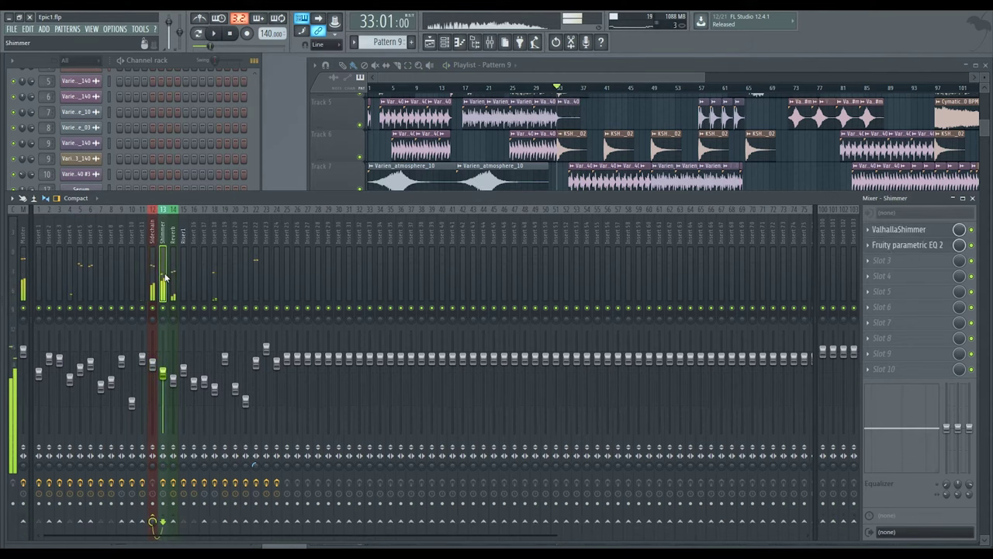
left_click(153, 280)
left_click(160, 280)
left_click(153, 279)
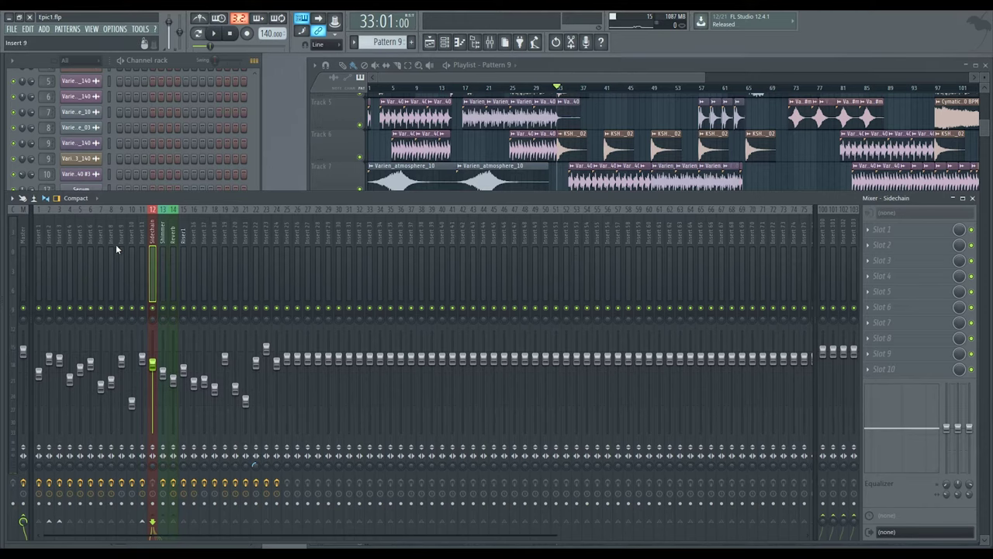
Raise the faders of all numbered mixer inserts together slightly, and return the selection to the Sidechain insert
left_click(39, 277)
left_click_drag(45, 275, 598, 326)
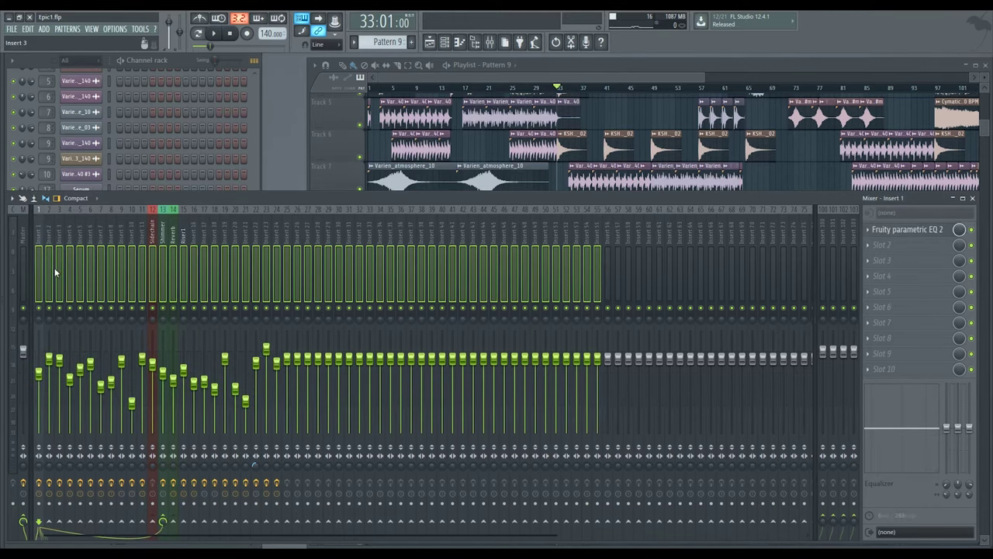
left_click_drag(48, 283, 812, 282)
scroll(344, 261, "up", 8)
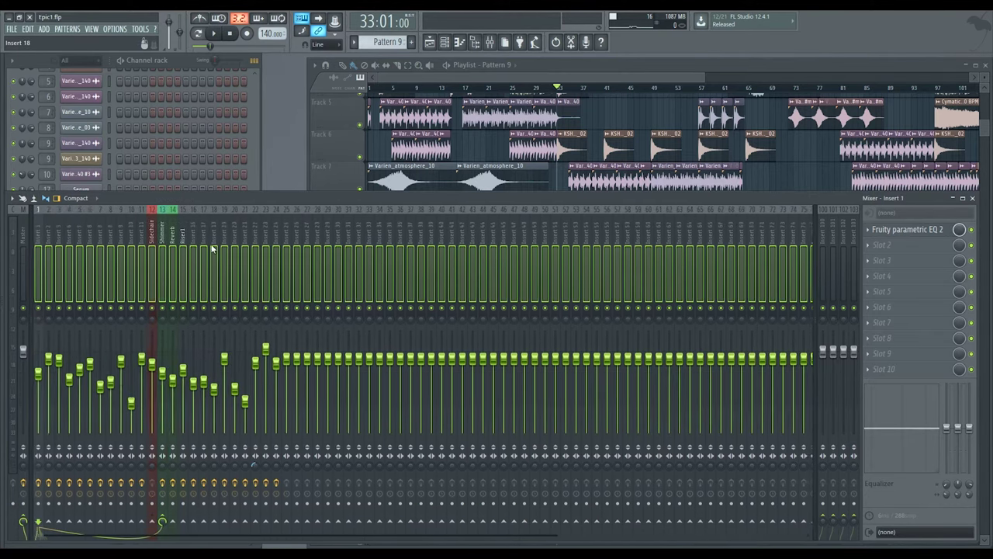
mouse_move(297, 358)
left_mouse_down()
mouse_move(297, 432)
mouse_move(297, 351)
left_mouse_up()
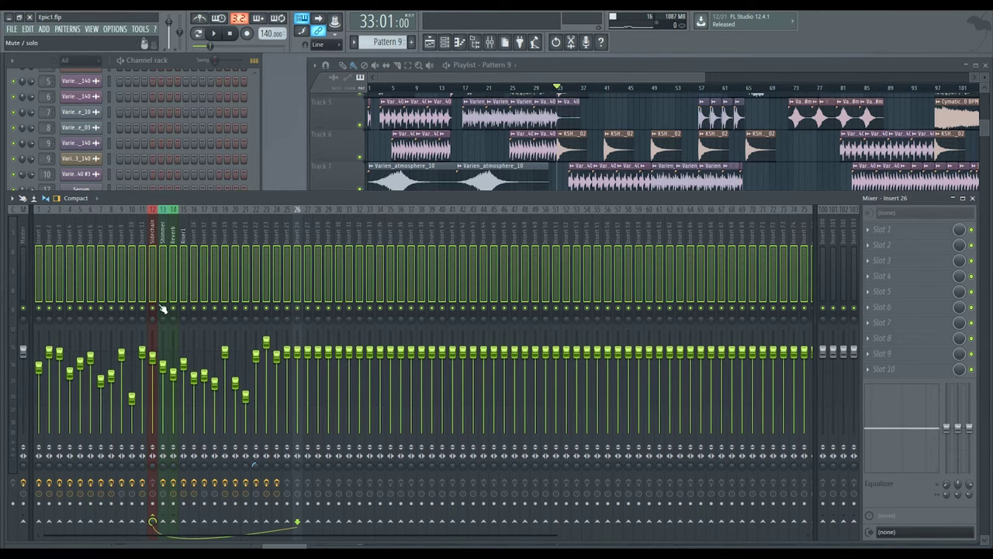
left_click(81, 282)
left_click(153, 280)
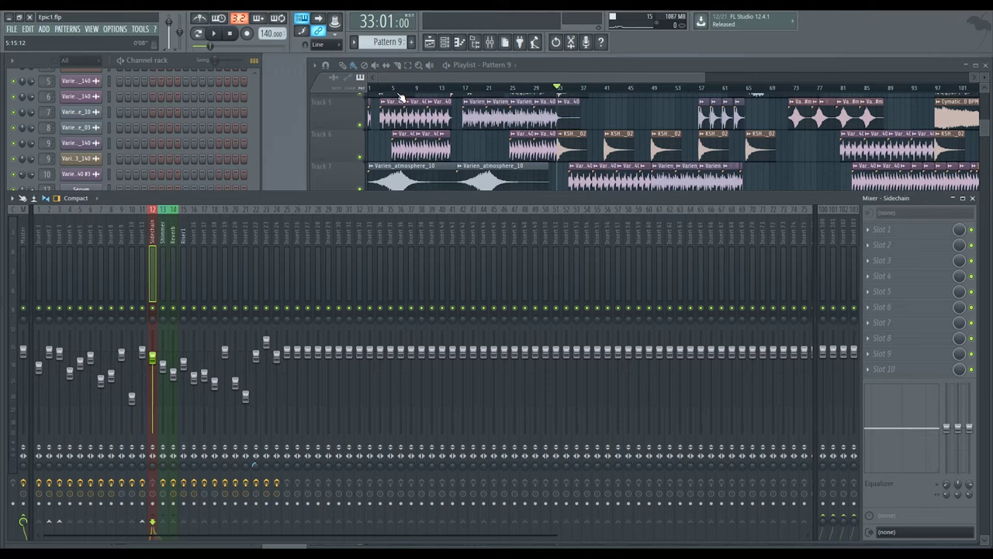
Look over the playlist tracks around bar 33, and compare the effects on the Reverb and Shimmer inserts
middle_click(526, 99)
scroll(650, 159, "up", 3)
scroll(587, 149, "up", 2)
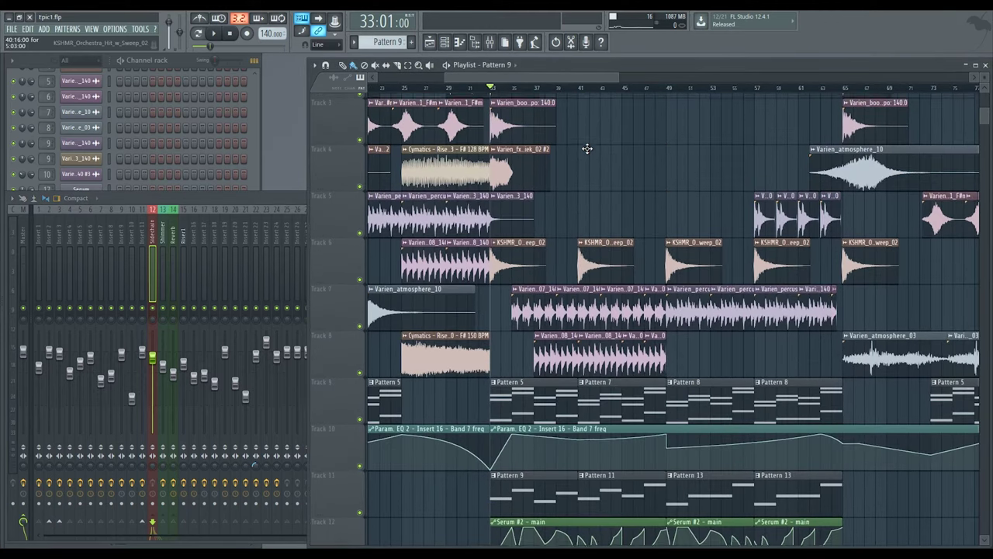
scroll(590, 186, "down", 3)
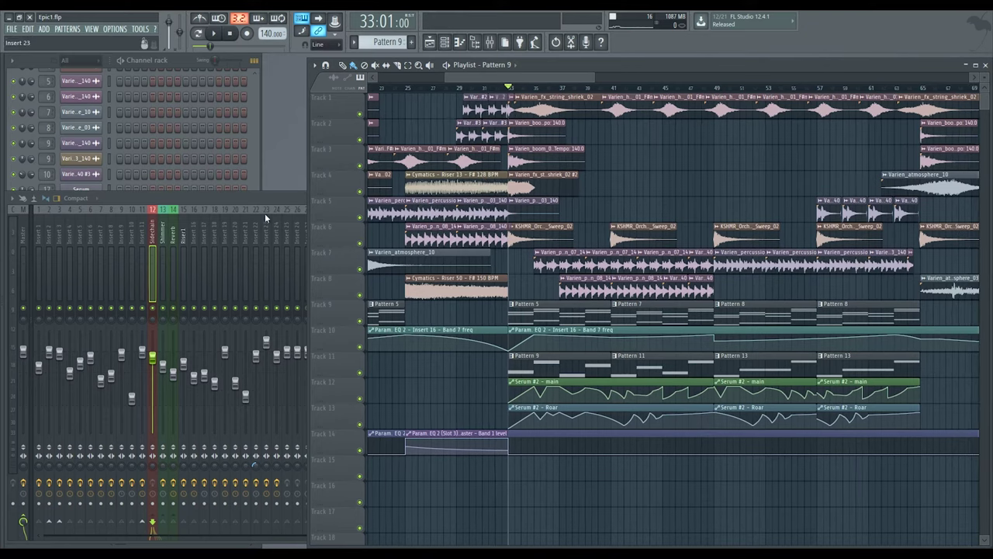
left_click(173, 264)
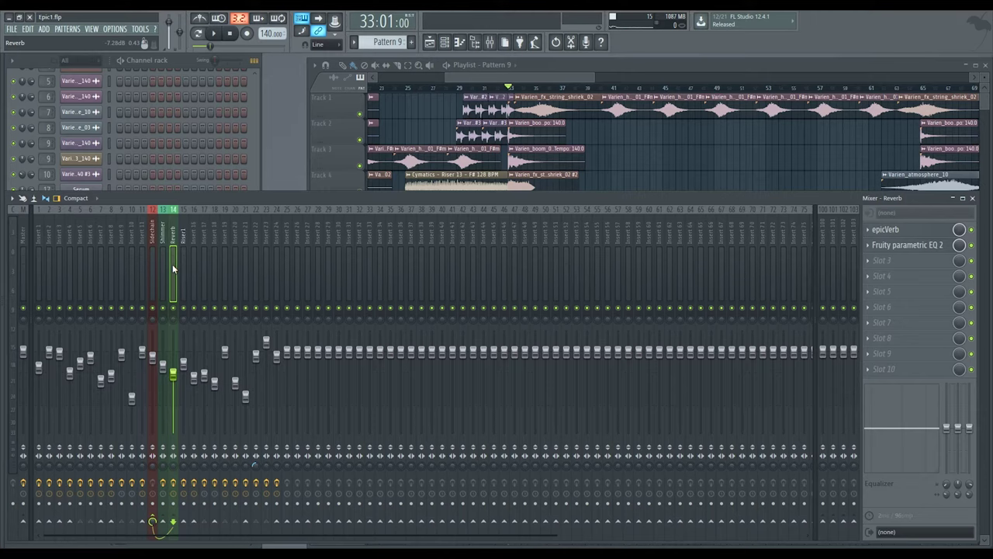
left_click(163, 267)
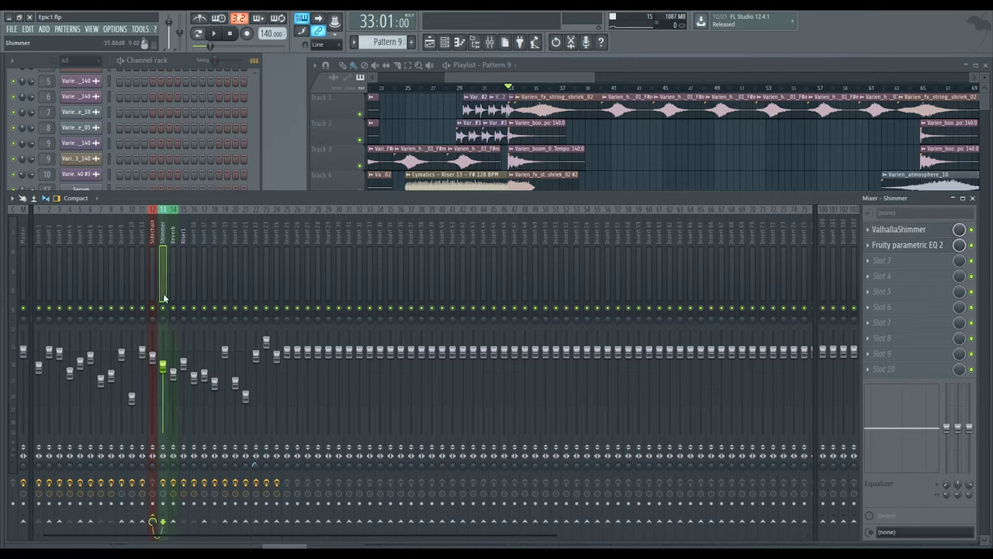
Play from bar 33 to compare the full mix with the soloed Shimmer insert
key("space")
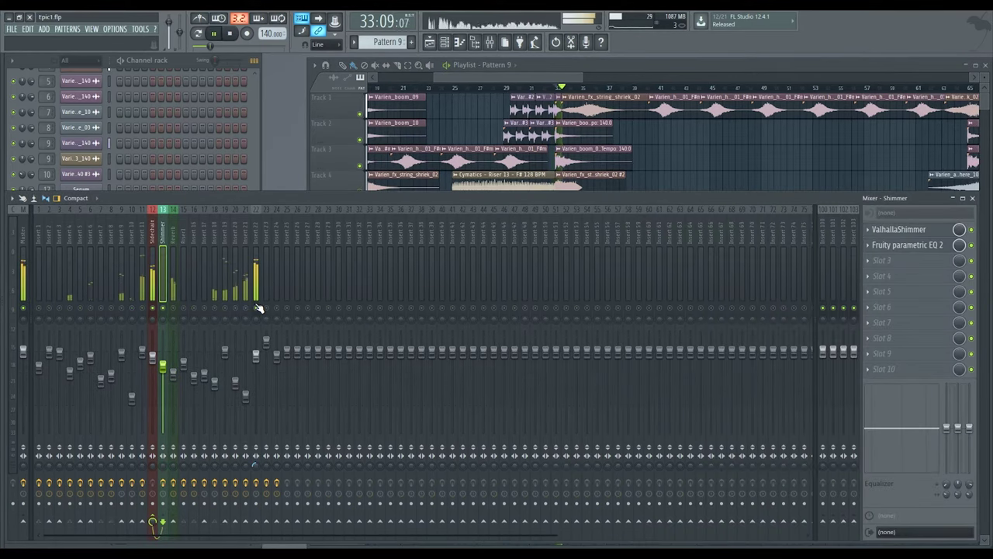
key("space")
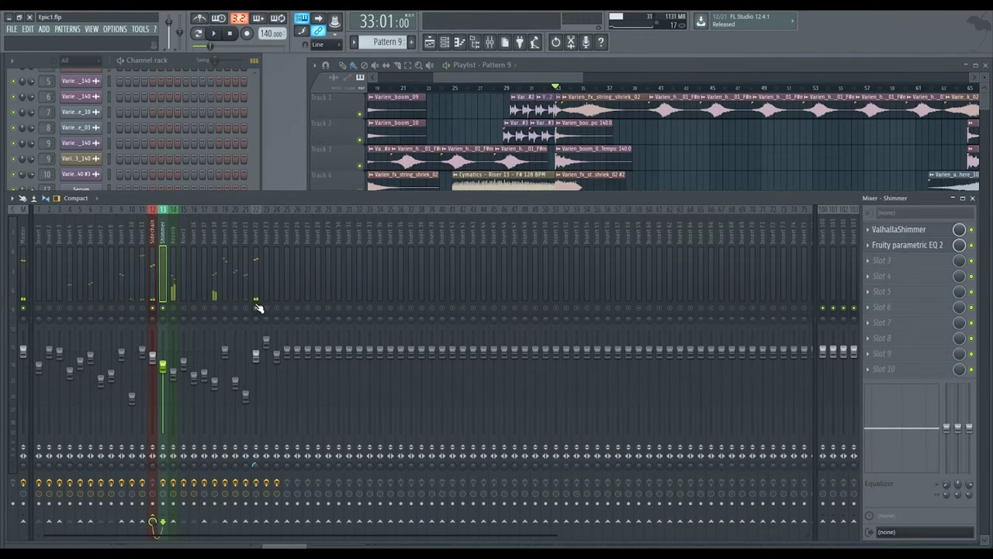
key("F5")
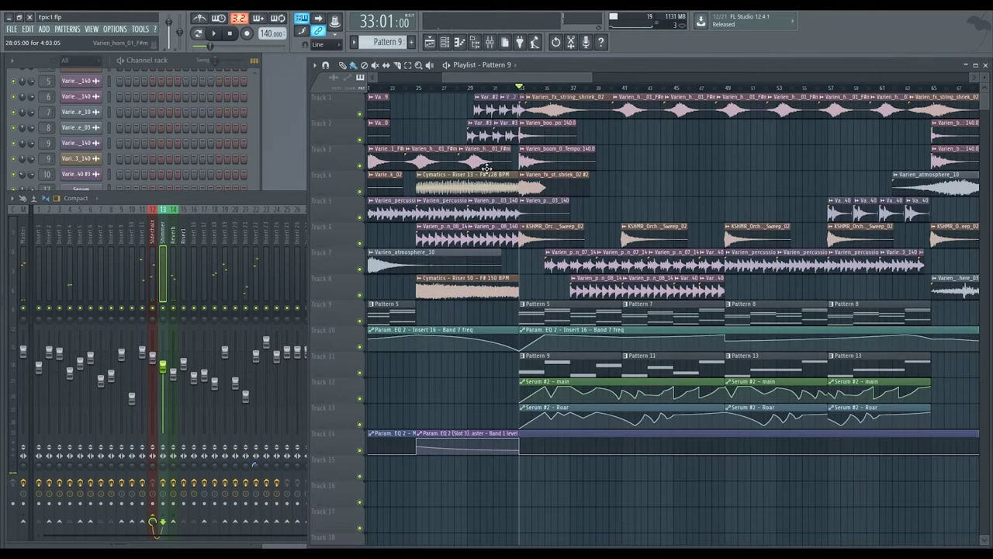
key("space")
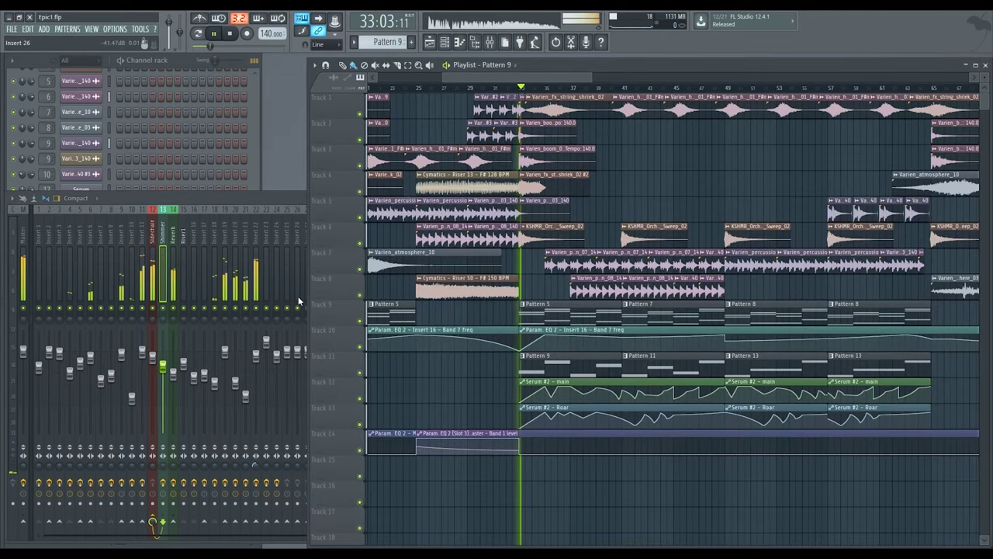
left_click(171, 313)
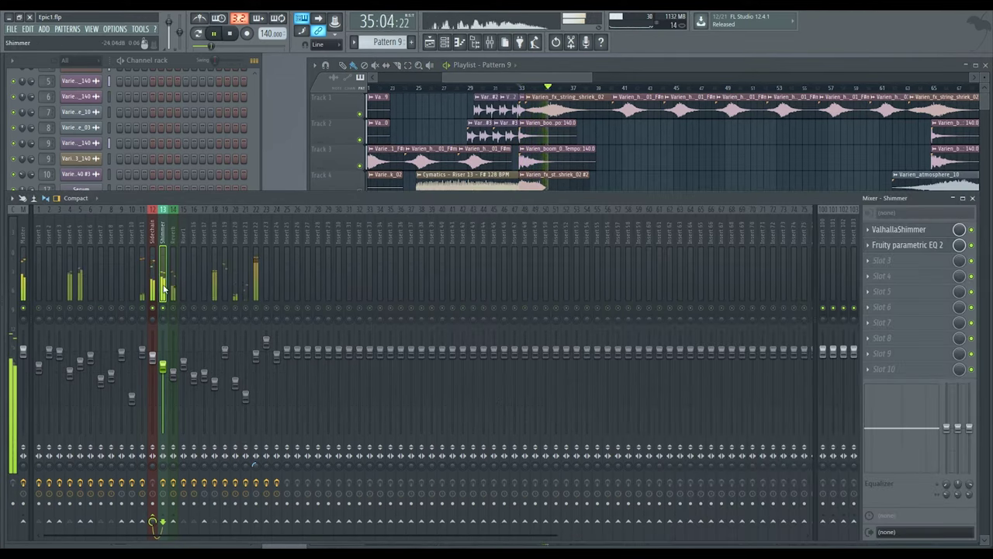
Review the ValhallaShimmer and Fruity parametric EQ 2 settings on the Shimmer insert, and stop playback
left_click(915, 231)
left_click_drag(135, 120, 120, 67)
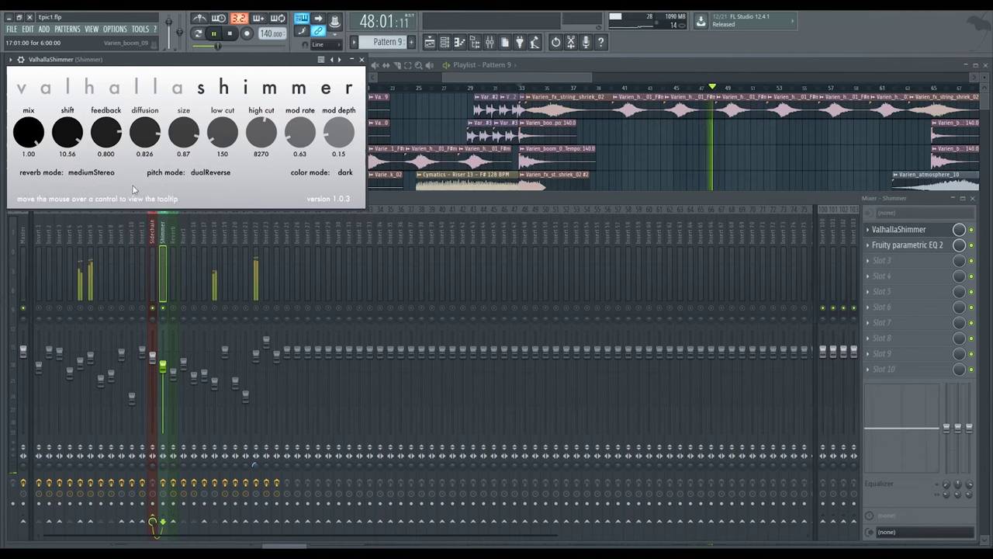
left_click(164, 271)
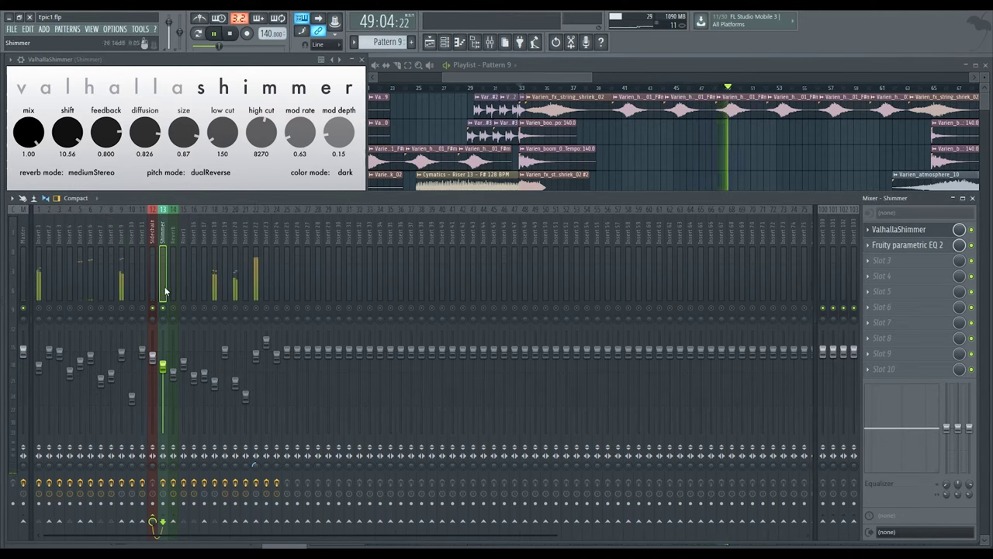
left_click(908, 244)
left_click_drag(218, 174, 486, 59)
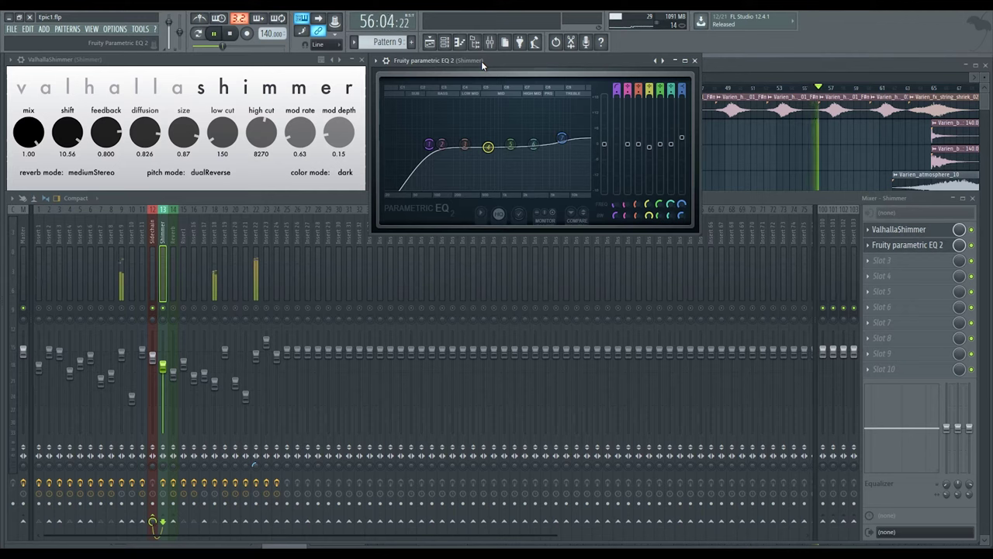
key("space")
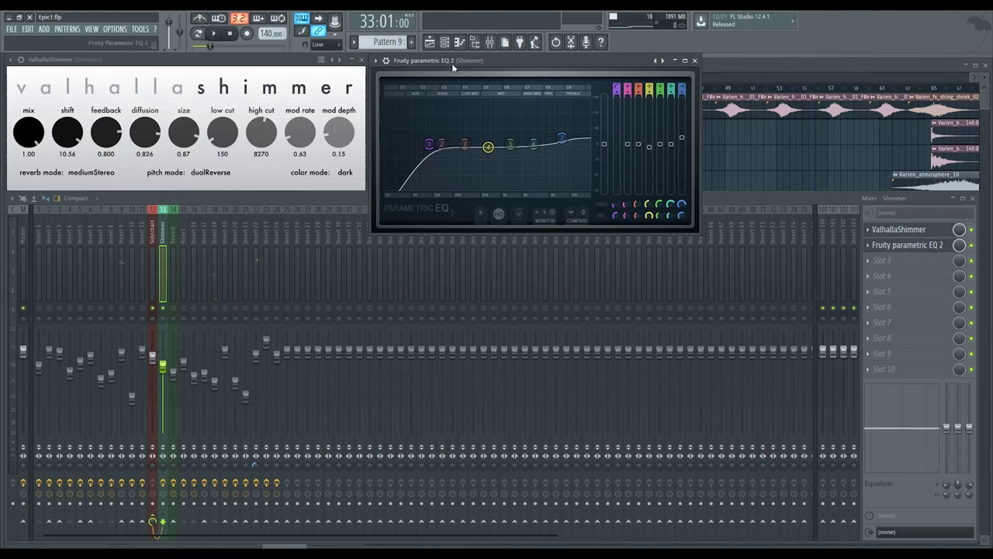
Review the epicVerb settings on the Reverb insert with its plugin window moved clear of the mixer
left_click(177, 260)
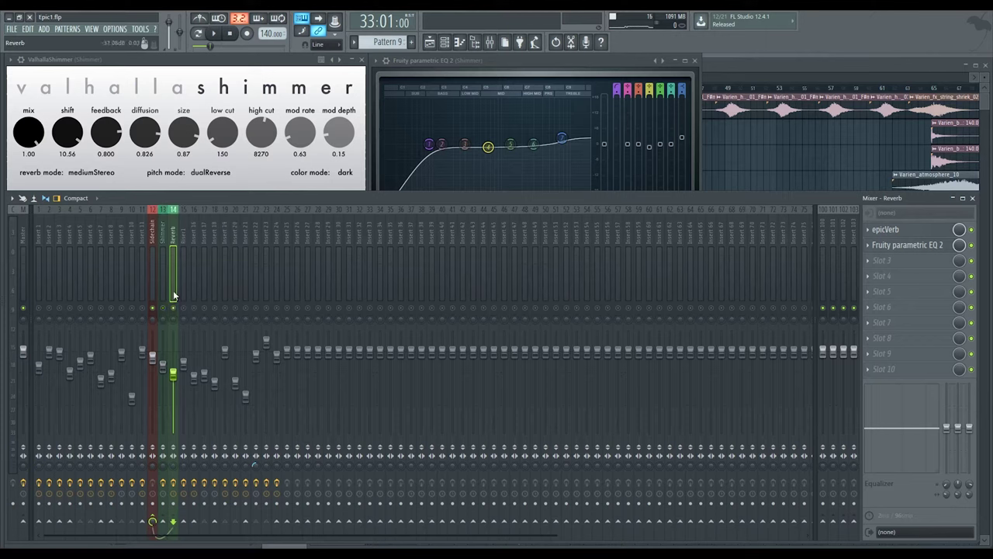
left_click(889, 229)
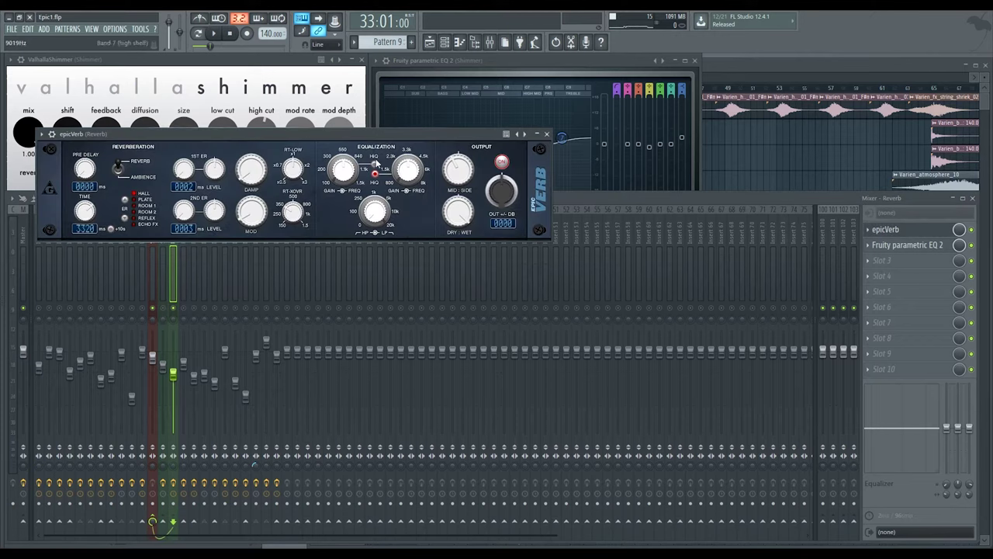
left_click_drag(124, 129, 220, 124)
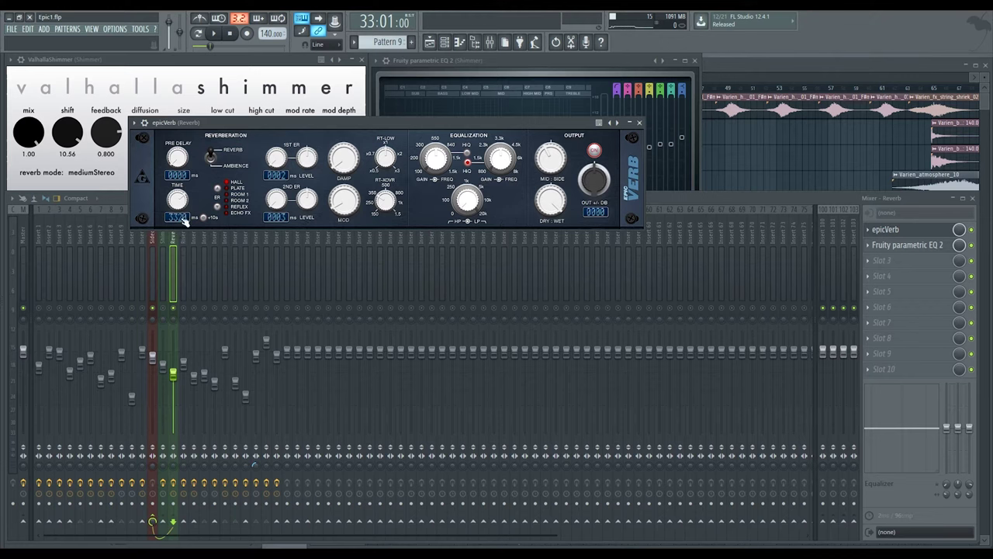
left_click_drag(234, 124, 256, 115)
Play from bar 33 with the Reverb insert soloed, comparing it with the full mix and Insert 22
right_click(175, 308)
key("space")
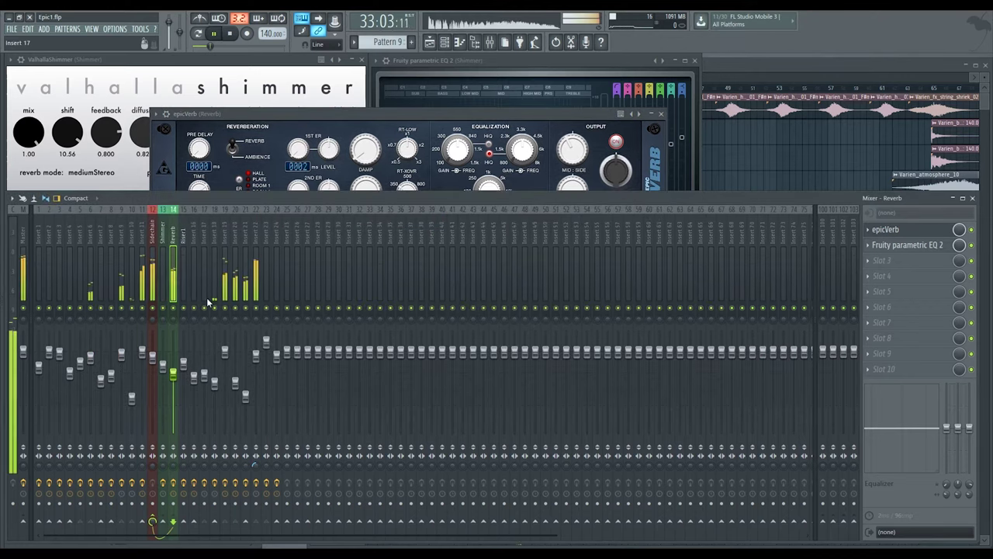
key("space")
right_click(183, 310)
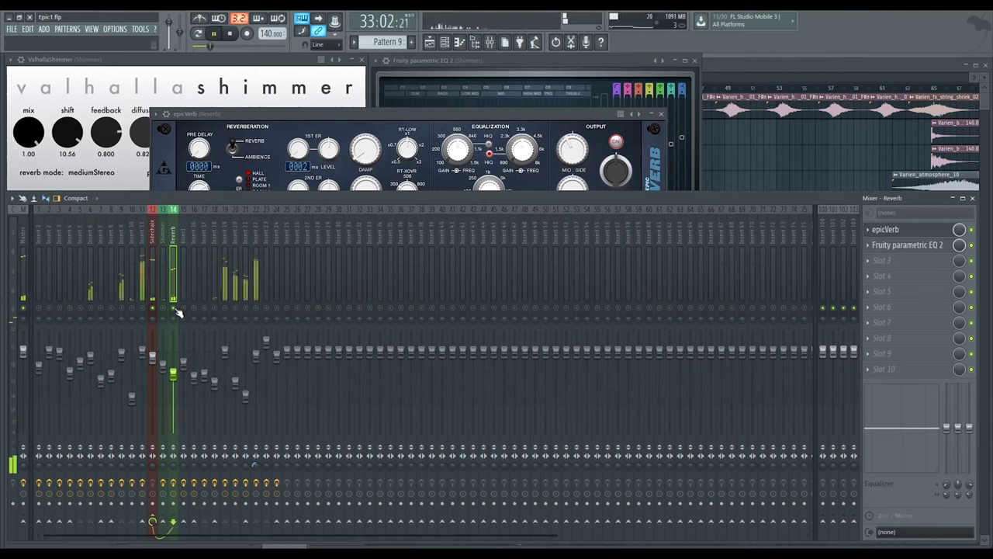
left_click(255, 309)
key("space")
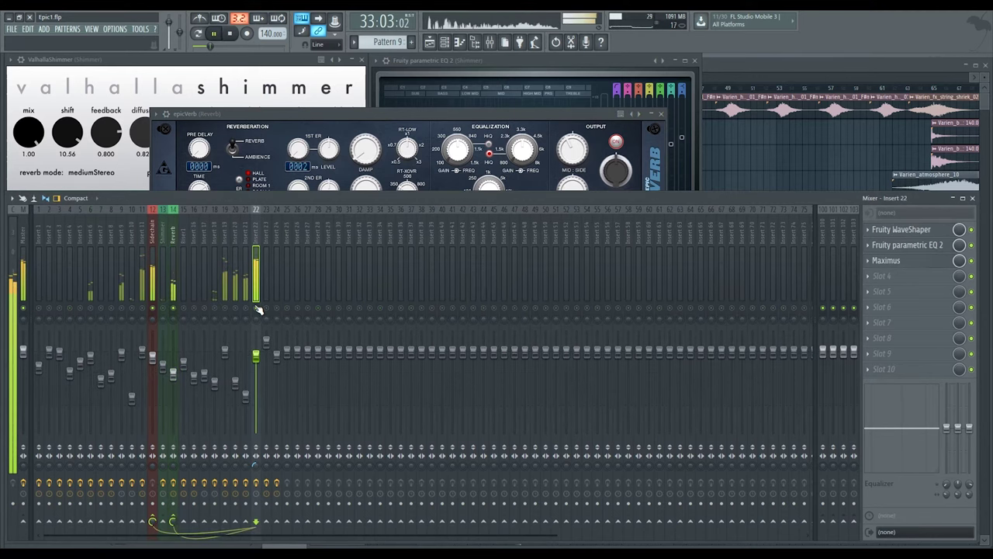
key("space")
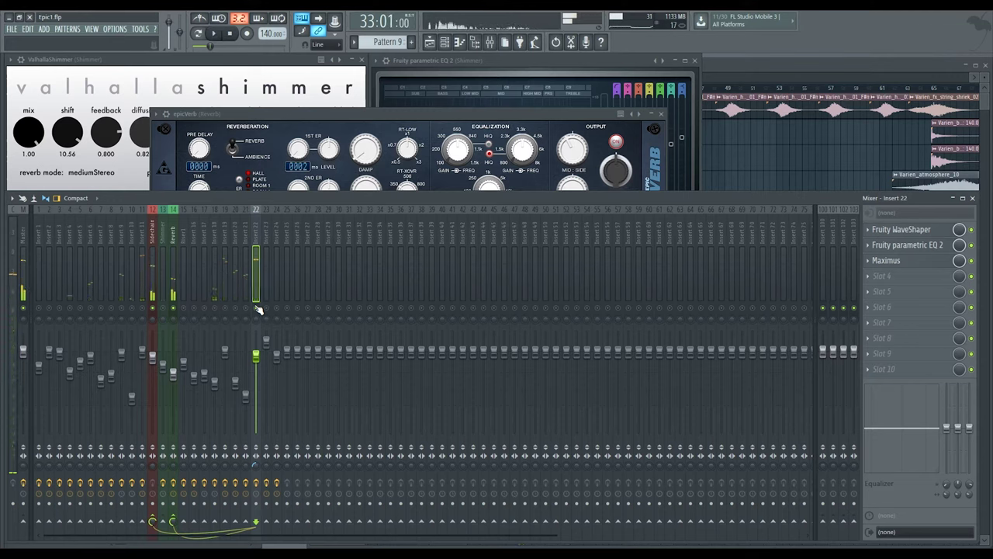
right_click(172, 308)
Review the Fruity parametric EQ 2 curve on the Reverb insert
left_click(173, 291)
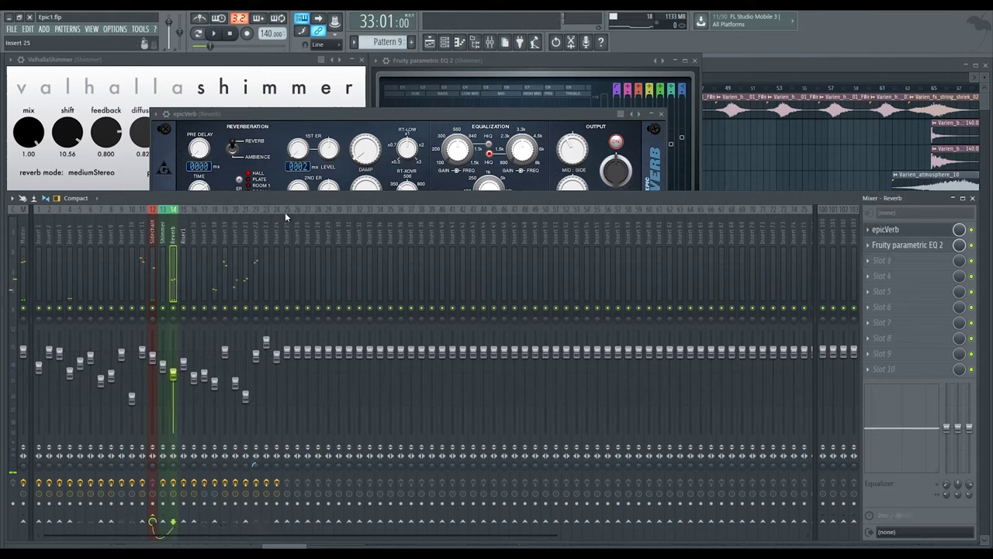
left_click(905, 244)
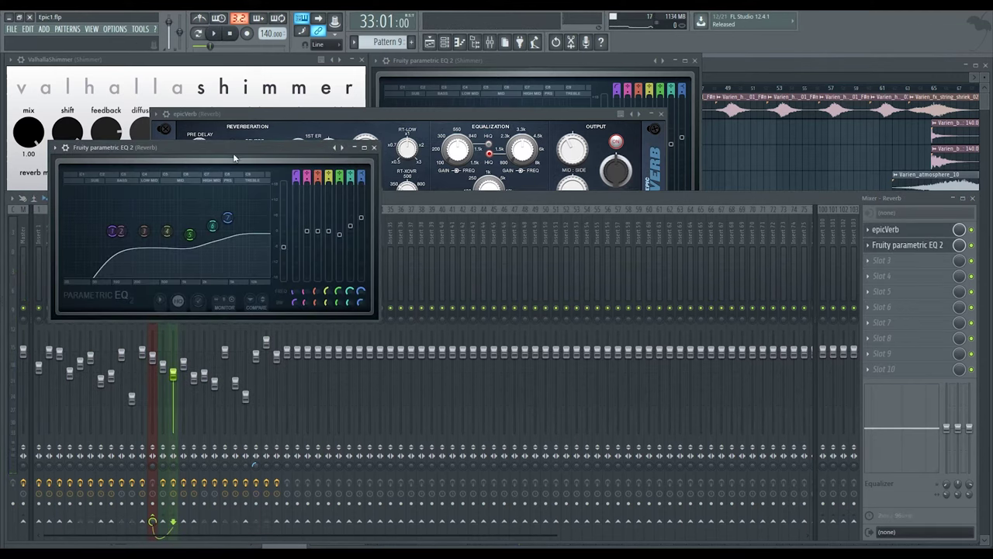
left_click_drag(233, 159, 401, 154)
Solo the Shimmer and Reverb inserts and play from bar 33 to hear the send effects, then restore all inserts
right_click(164, 308)
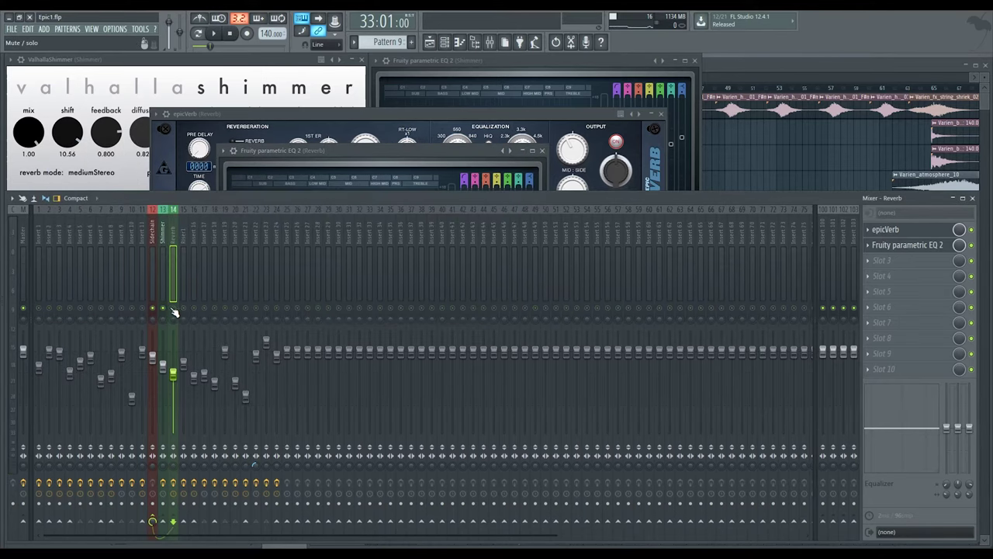
right_click(173, 308)
left_click(163, 308)
right_click(747, 122)
key("space")
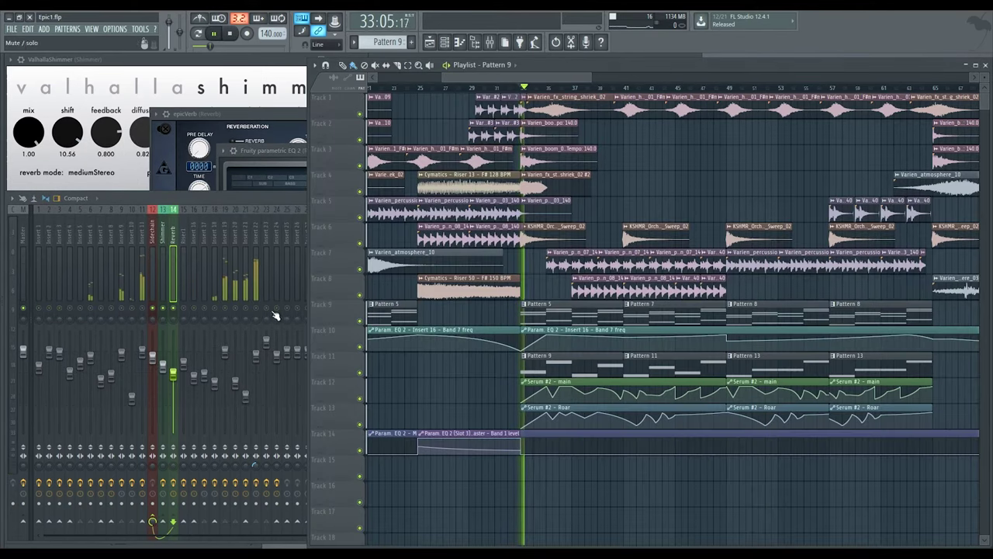
left_click(217, 314)
key("space")
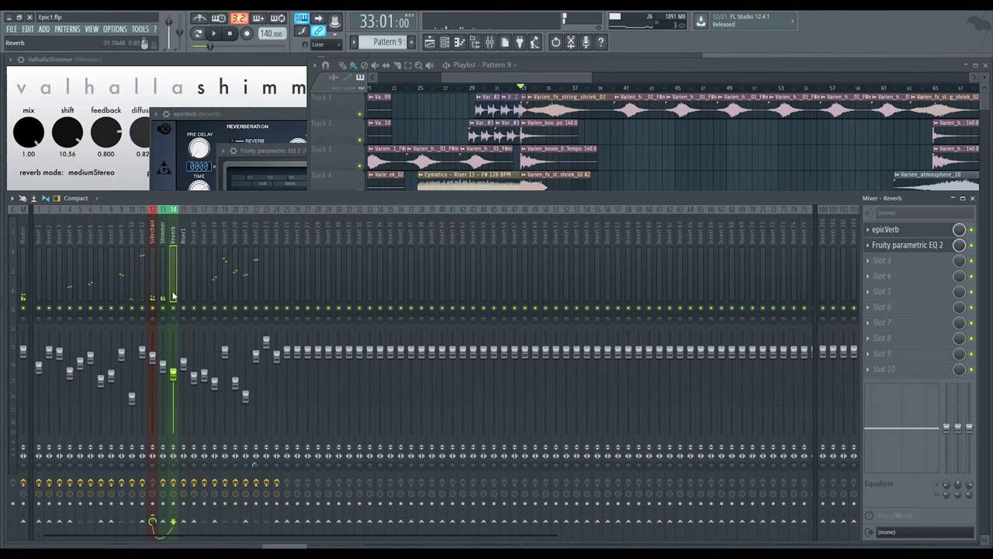
Play the full mix from bar 33, and switch to the soloed Reverb insert before stopping playback
key("space")
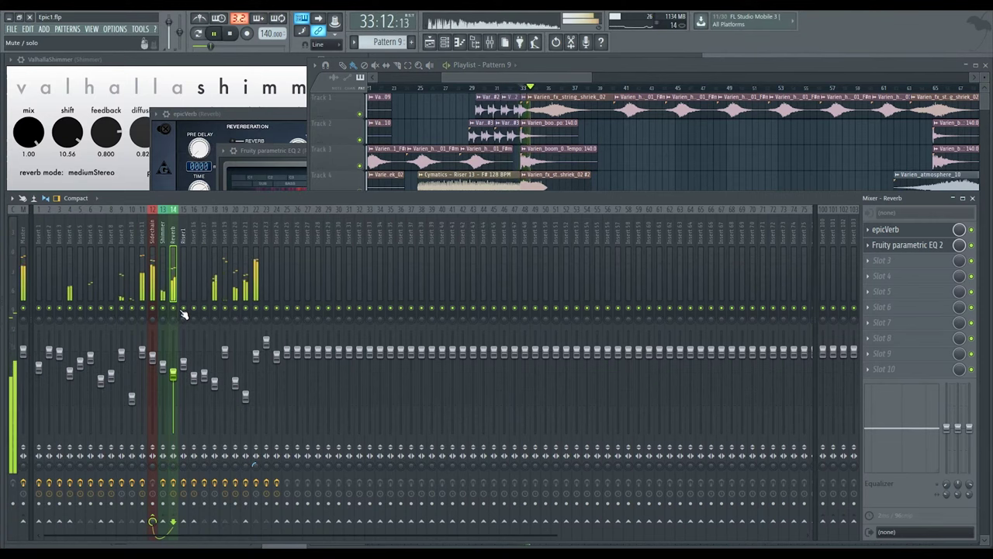
right_click(177, 313)
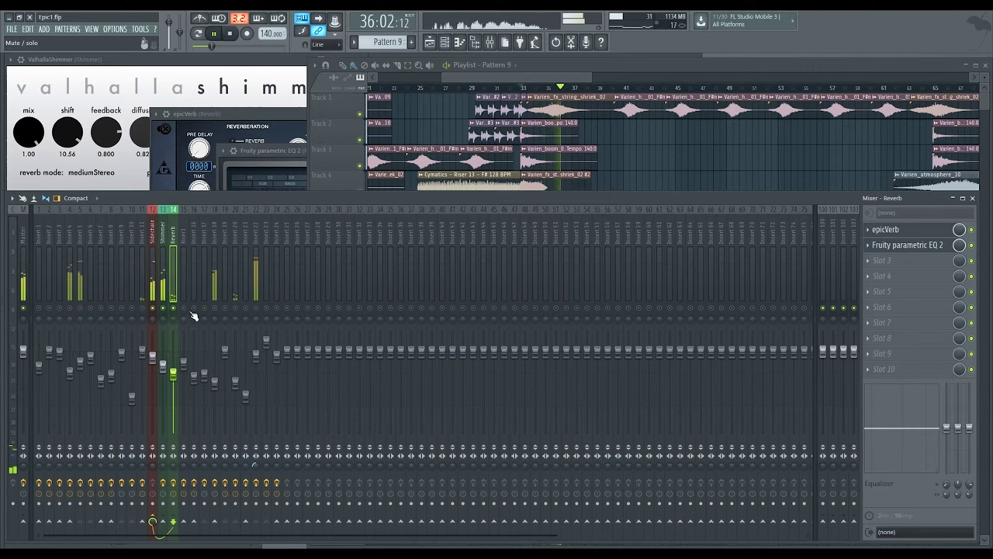
key("space")
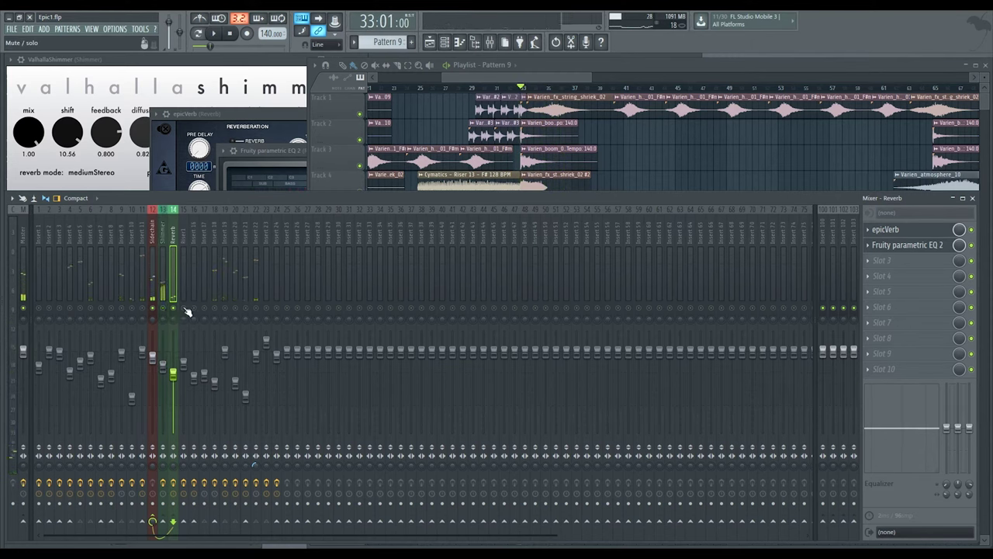
Restore all inserts from the Reverb solo and compare the Fruity parametric EQ 2 curves on the Reverb and Shimmer inserts
right_click(176, 313)
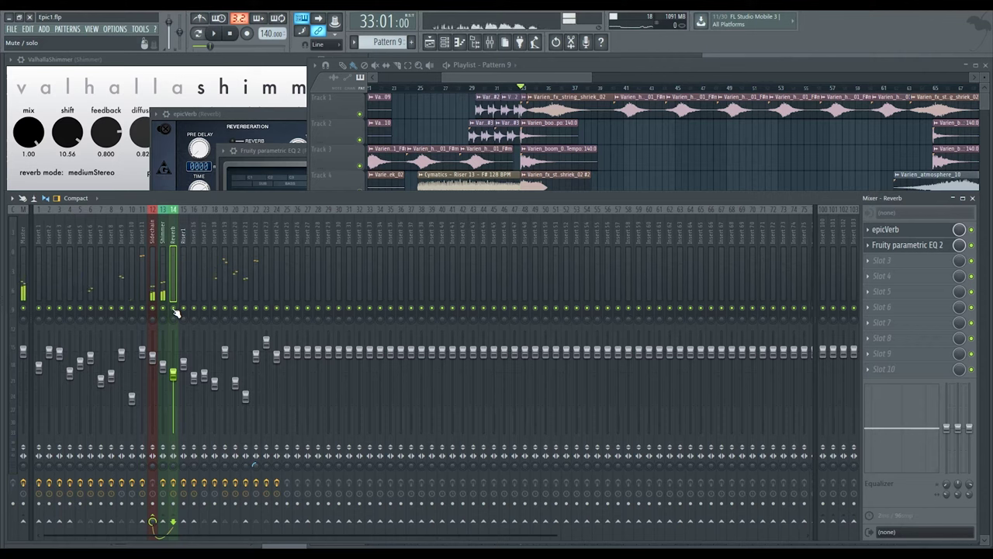
left_click(244, 152)
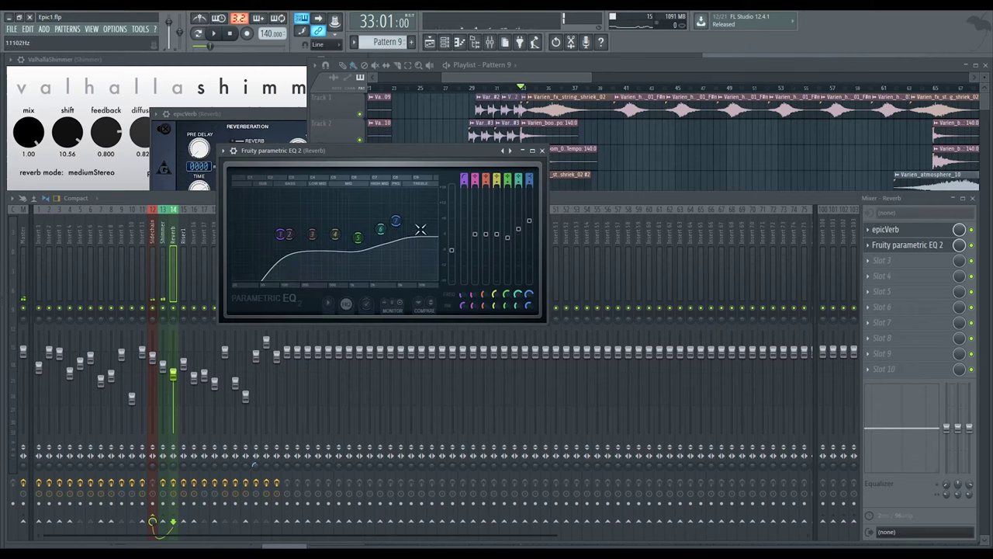
left_click(162, 272)
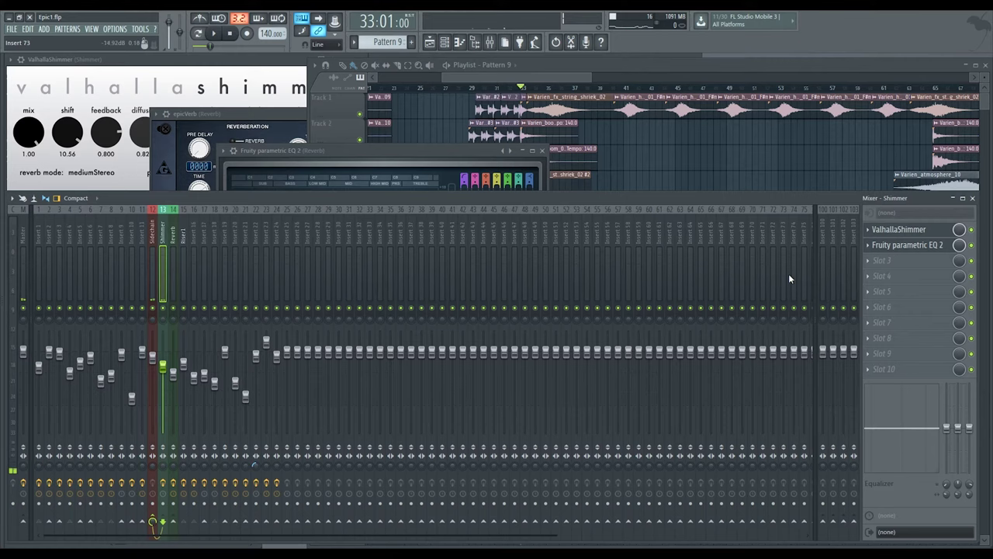
left_click(927, 246)
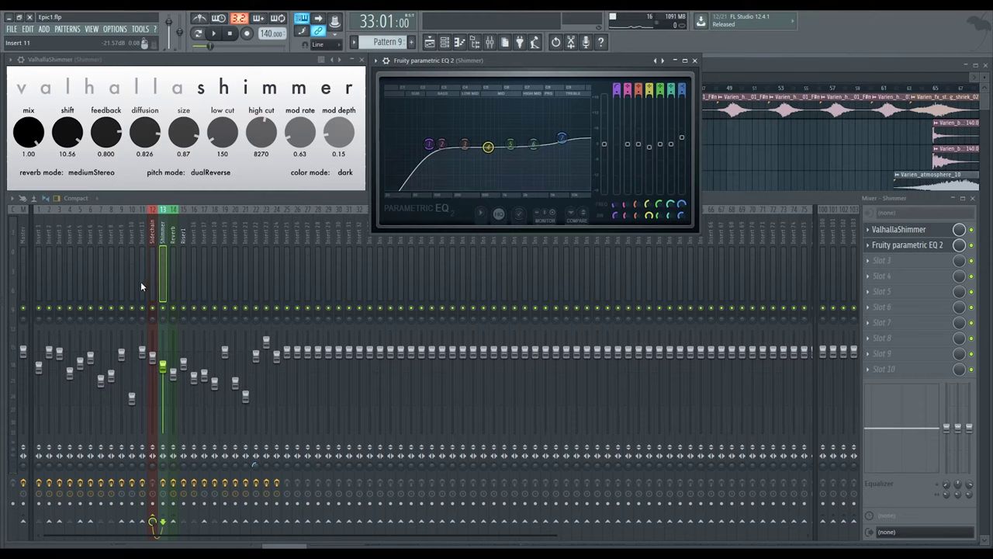
Check the effects and send routing of several inserts, including Insert 5, Insert 1 and Insert 23
left_click(95, 276)
mouse_move(98, 275)
left_mouse_down()
mouse_move(108, 271)
mouse_move(70, 270)
mouse_move(80, 266)
left_mouse_up()
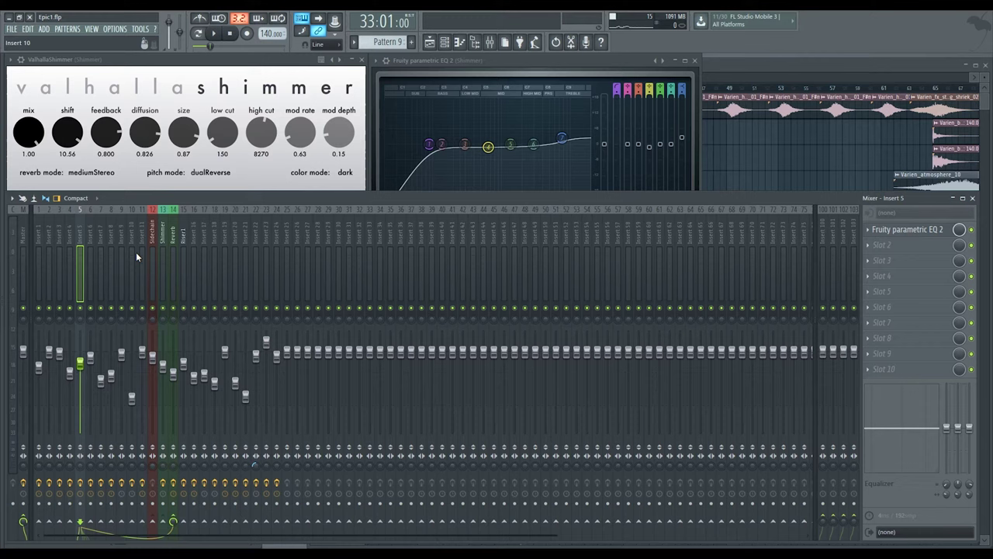
left_click(70, 247)
left_click(38, 241)
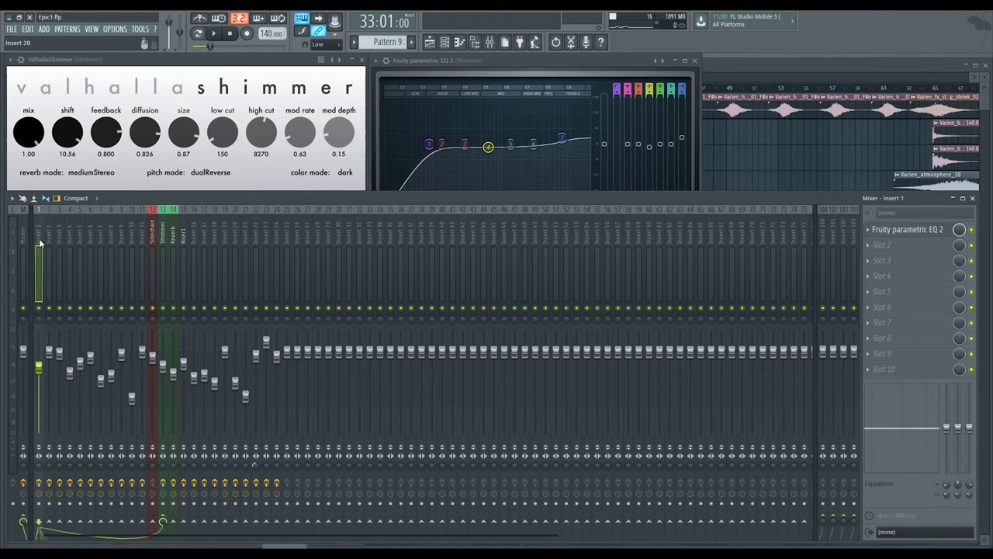
left_click(296, 258)
left_click(266, 258)
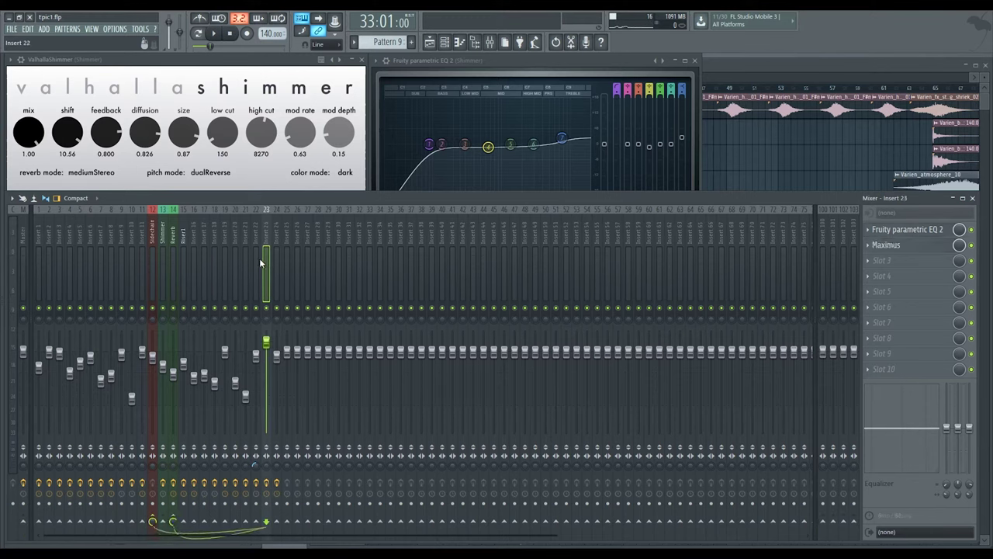
Select the Master track, look over the playlist arrangement from bar 1, and return to the mixer
left_click(22, 271)
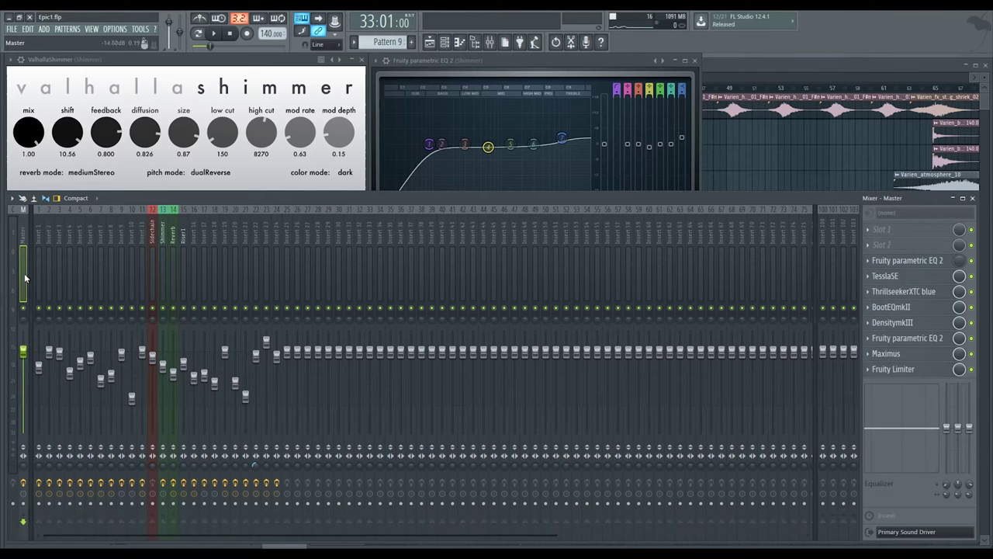
left_click(709, 166)
scroll(541, 227, "left", 2)
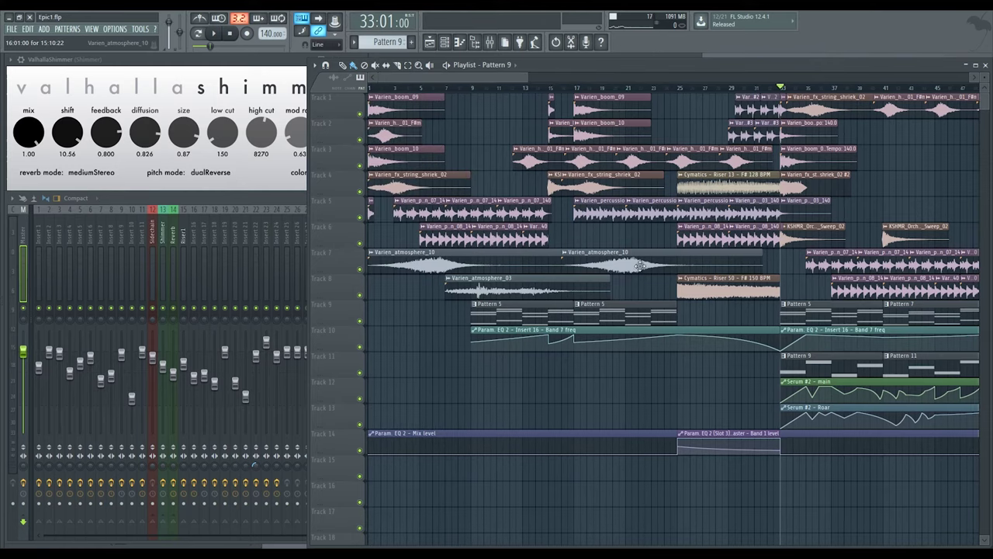
scroll(587, 238, "up", 2)
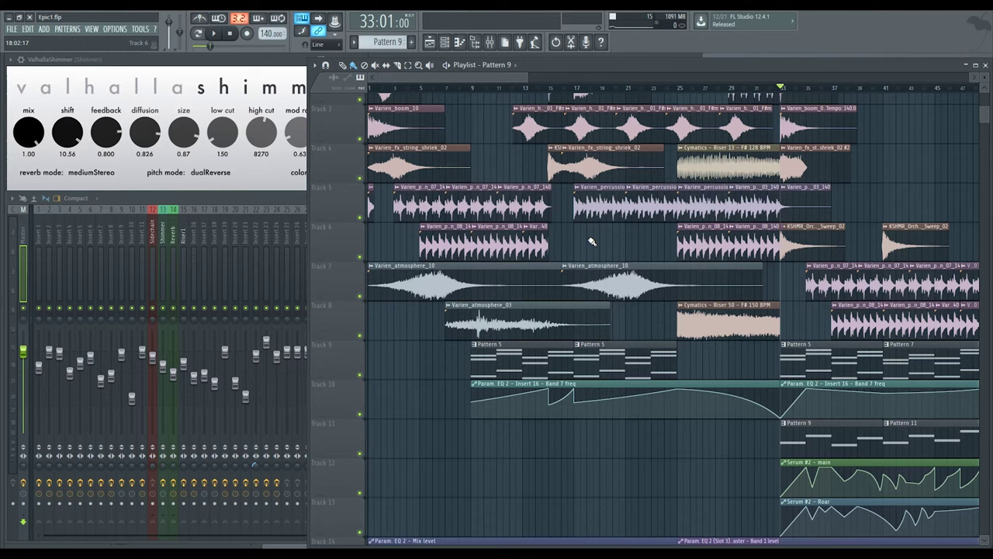
key("F9")
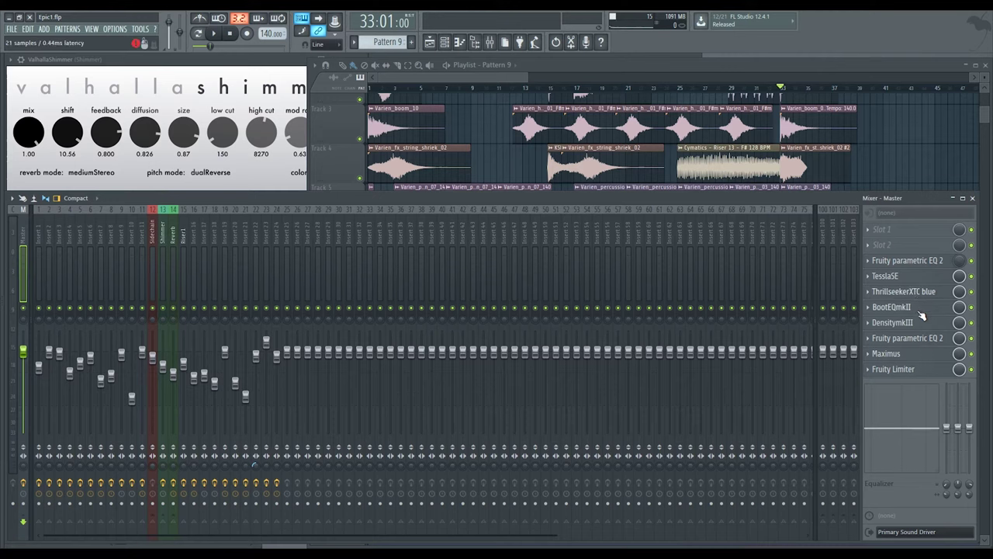
Open the Master's first Fruity parametric EQ 2 and find its Band 1 level automation in the playlist
left_click(913, 262)
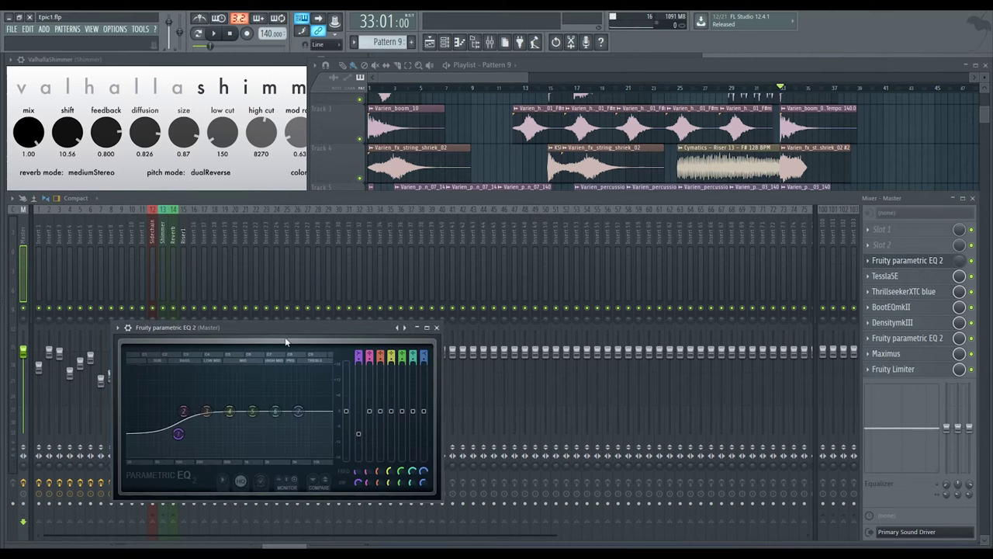
left_click_drag(280, 325, 223, 107)
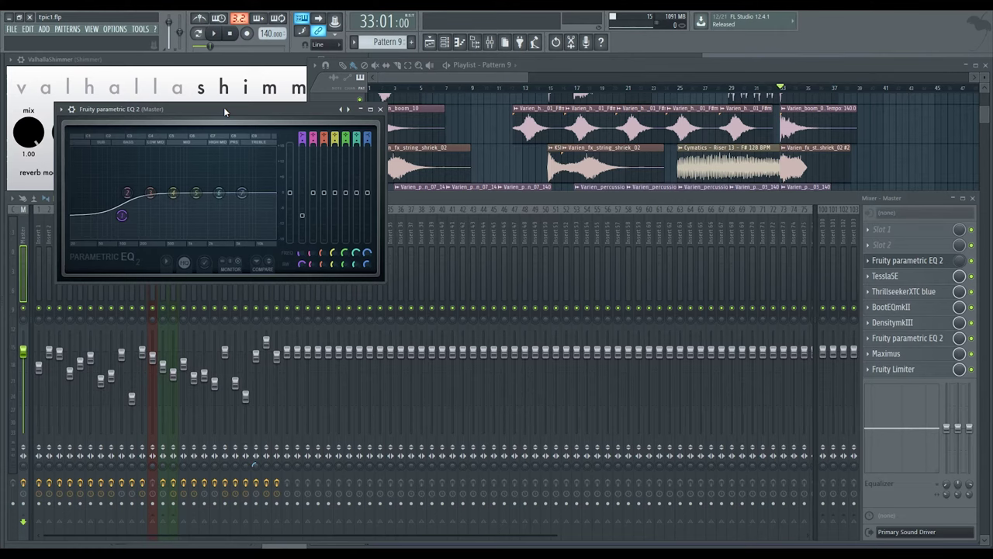
key("F5")
scroll(643, 319, "down", 3)
scroll(644, 319, "down", 4)
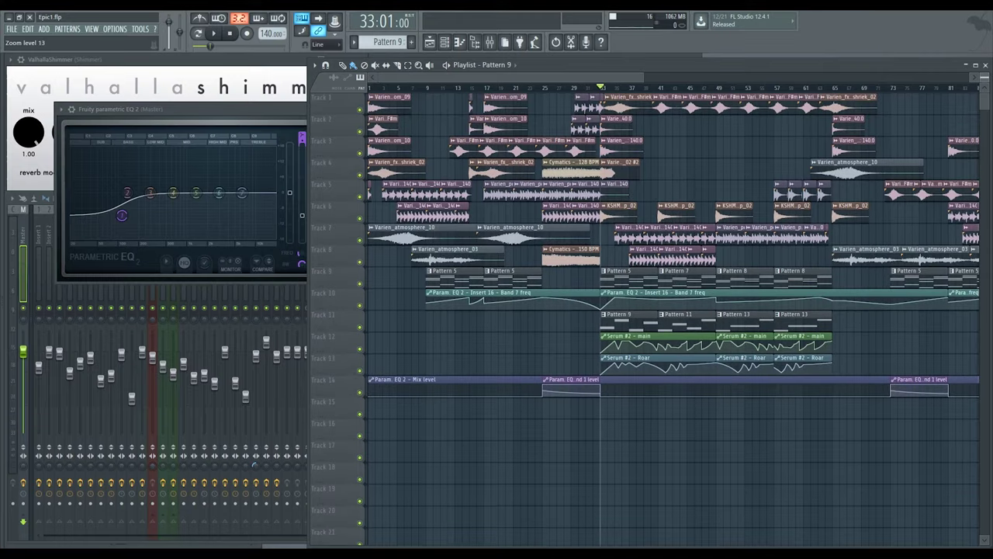
scroll(476, 207, "down", 3)
scroll(481, 207, "up", 6)
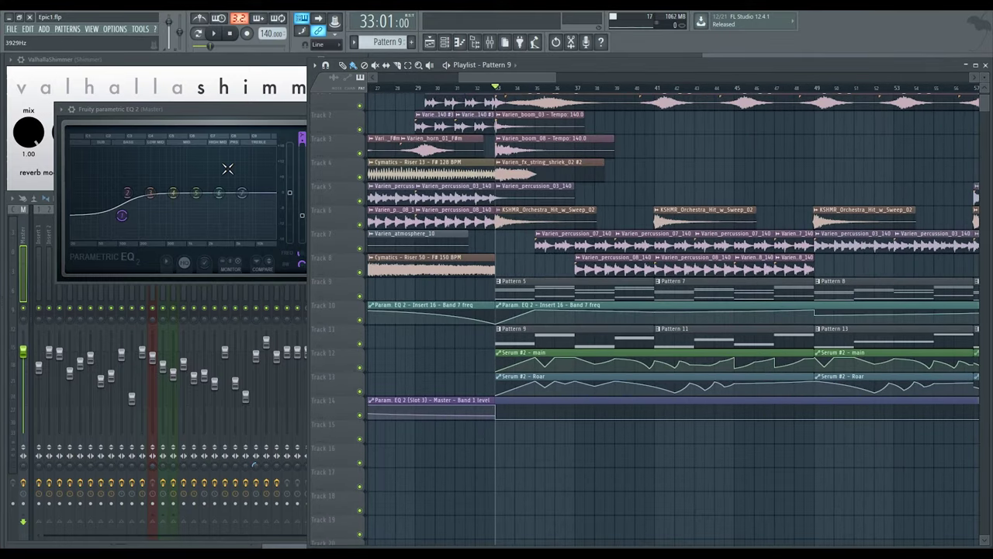
Scrub the song position to bar 28 to show the Band 1 level automation moving, then close the Master EQ and return to the mixer
scroll(419, 97, "down", 3)
left_click_drag(416, 90, 444, 103)
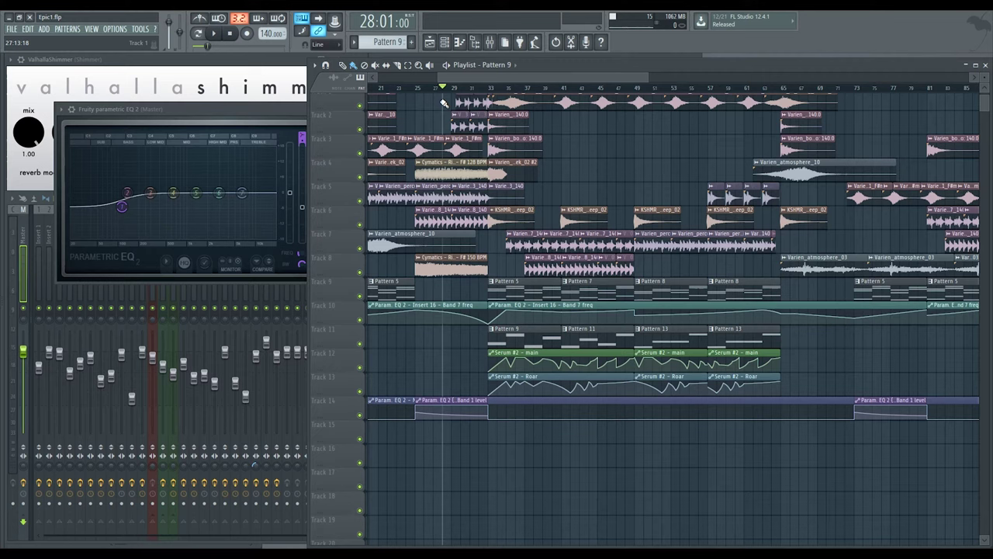
left_click_drag(231, 111, 222, 106)
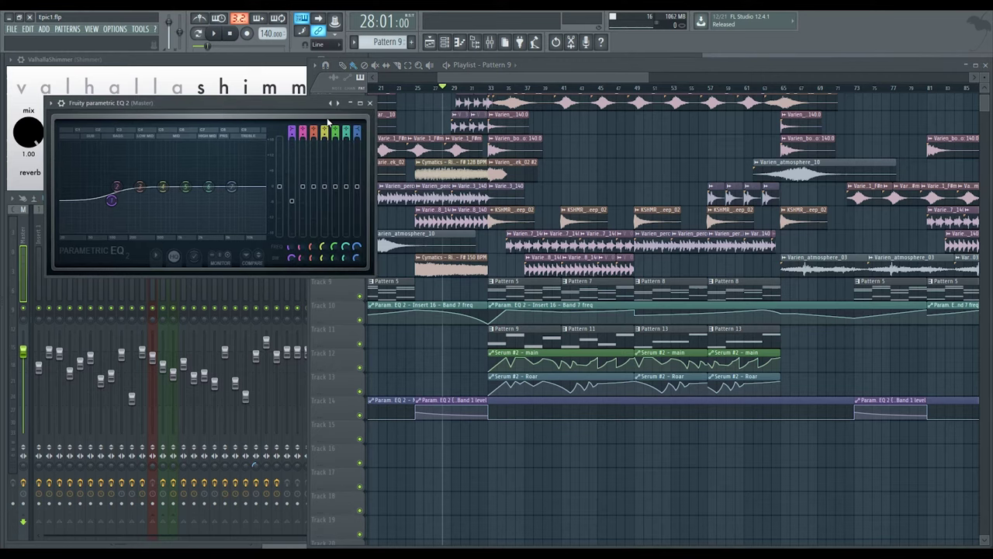
left_click(369, 102)
left_click(23, 248)
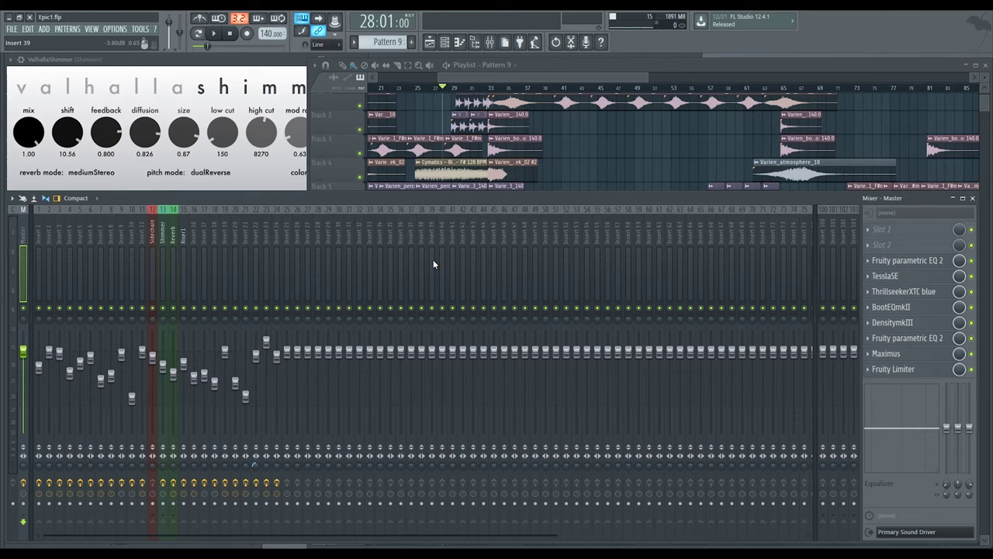
Open TesslaSE on the Master, place its window above the mixer, and briefly play the mix from bar 28
left_click(912, 281)
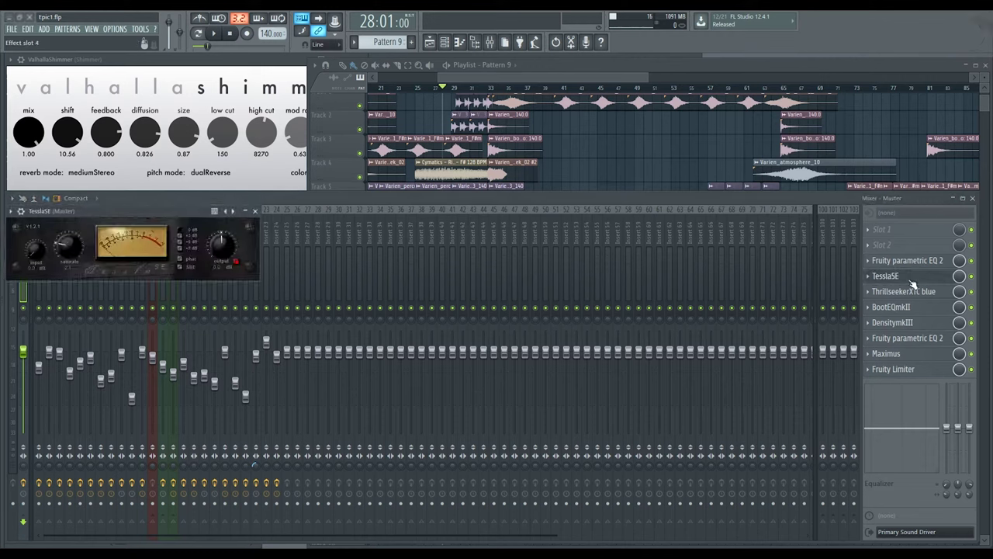
left_click_drag(158, 211, 206, 117)
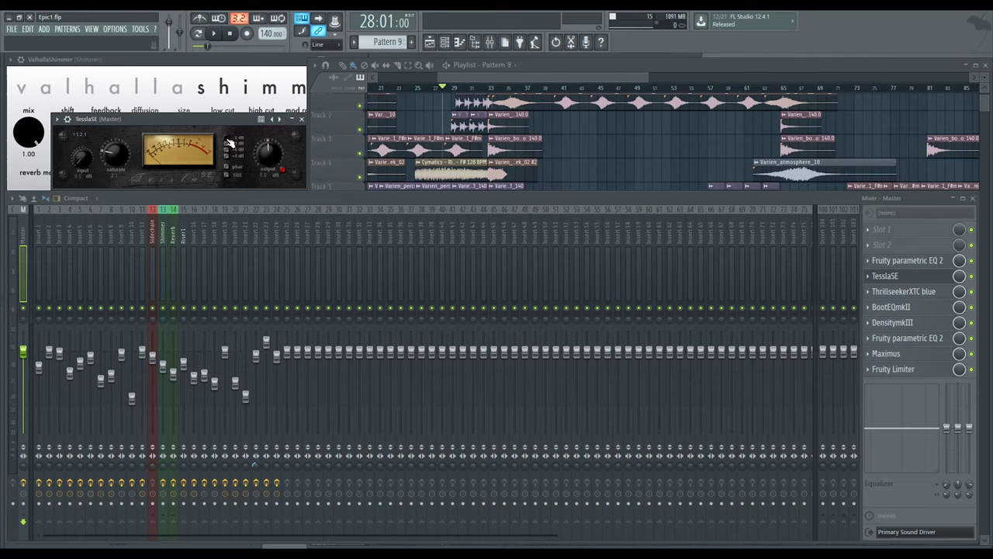
left_click_drag(179, 121, 436, 121)
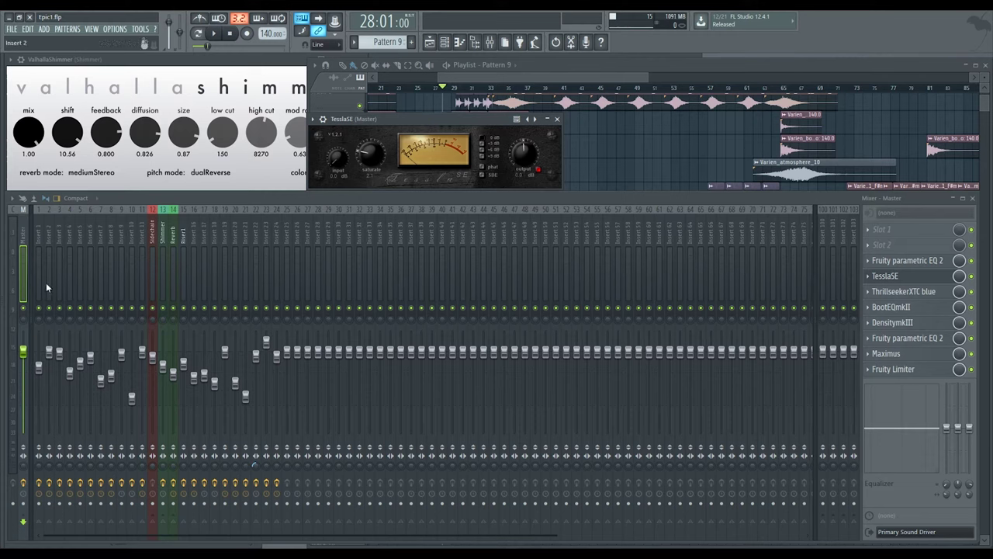
left_click_drag(430, 117, 362, 124)
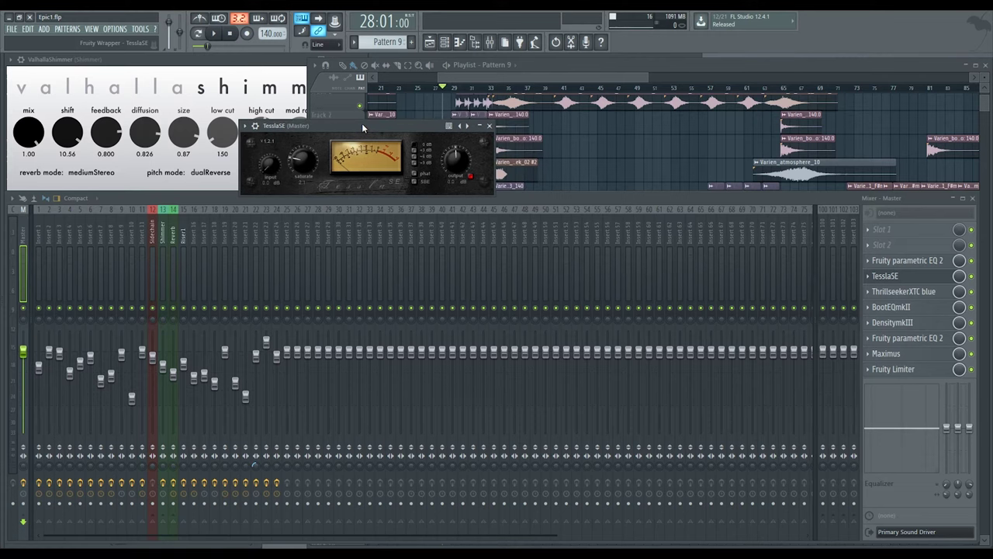
key("space")
key("space")
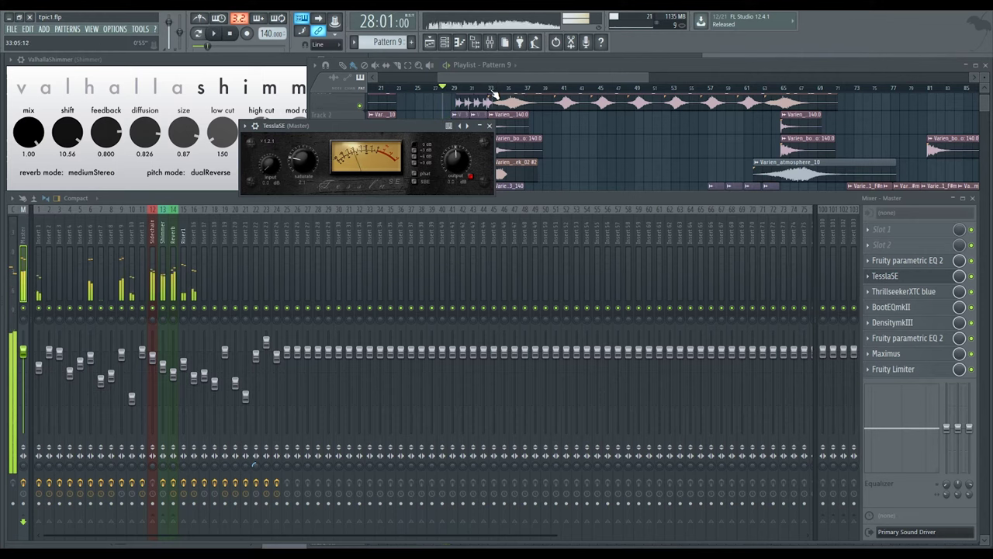
Move the song position to bar 41 and play the full mix with TesslaSE in view to hear its effect, then stop
left_click(496, 88)
left_click(488, 88)
scroll(567, 127, "up", 4, "ctrl")
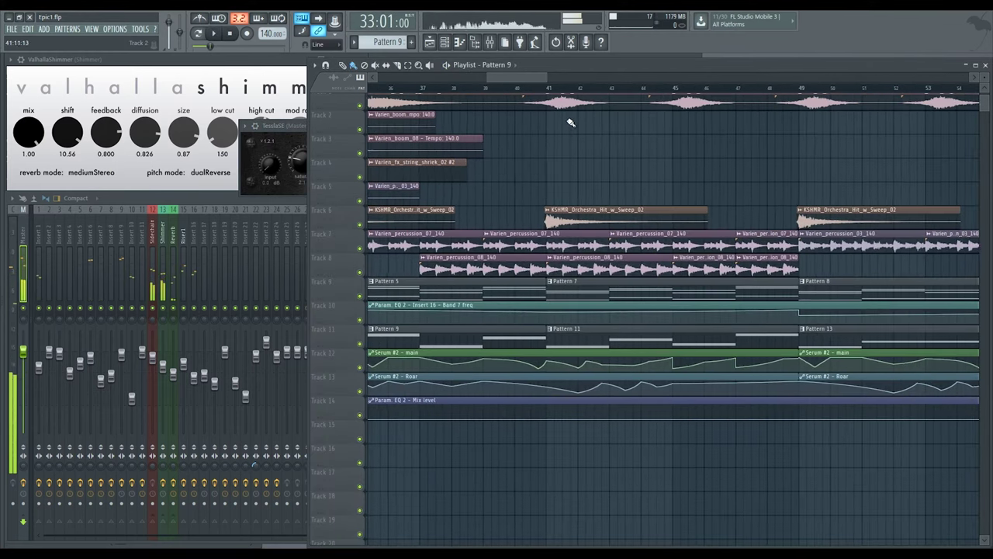
left_click(549, 89)
key("space")
left_click_drag(289, 128, 198, 125)
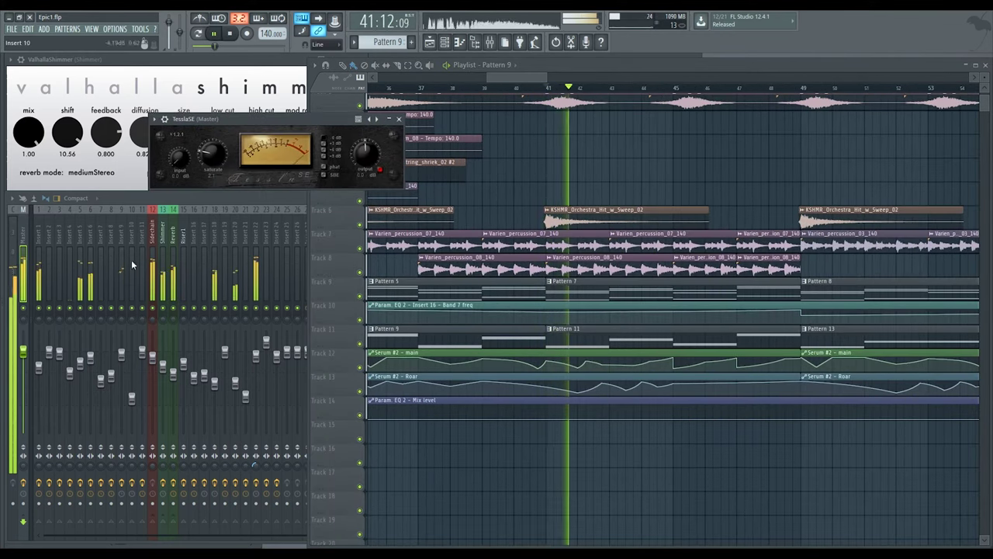
left_click(146, 260)
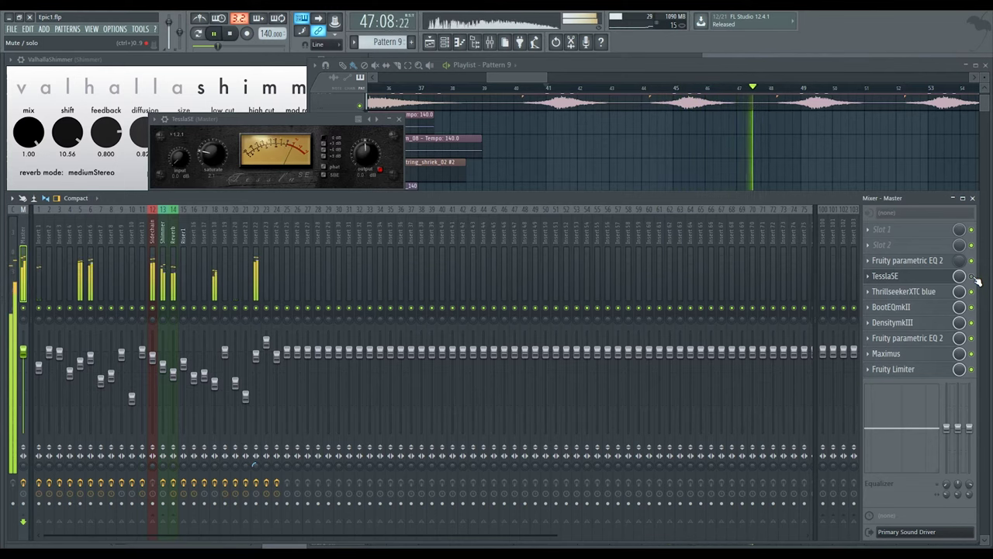
key("space")
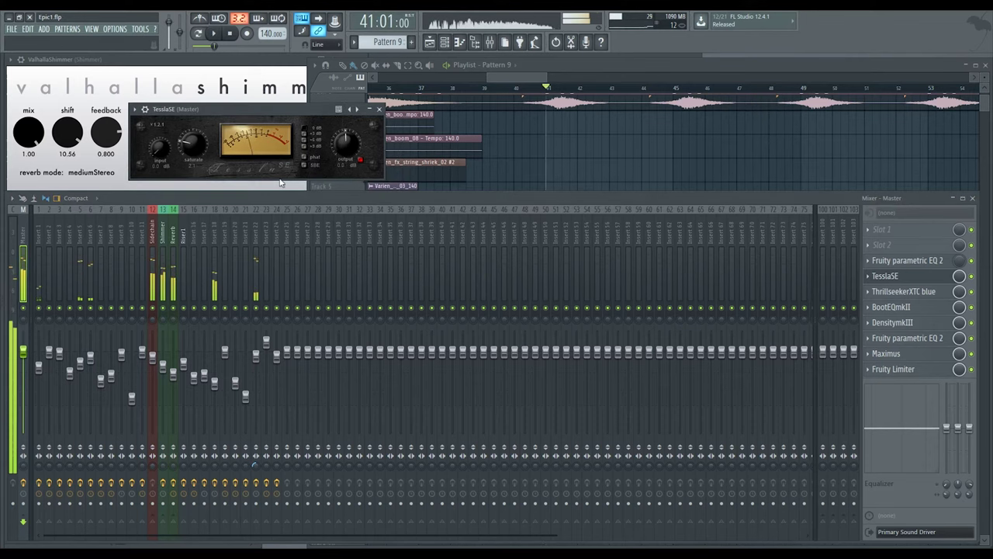
Move the TesslaSE window aside and open ThrillseekerXTC blue from the Master beside it
left_click_drag(271, 116, 131, 117)
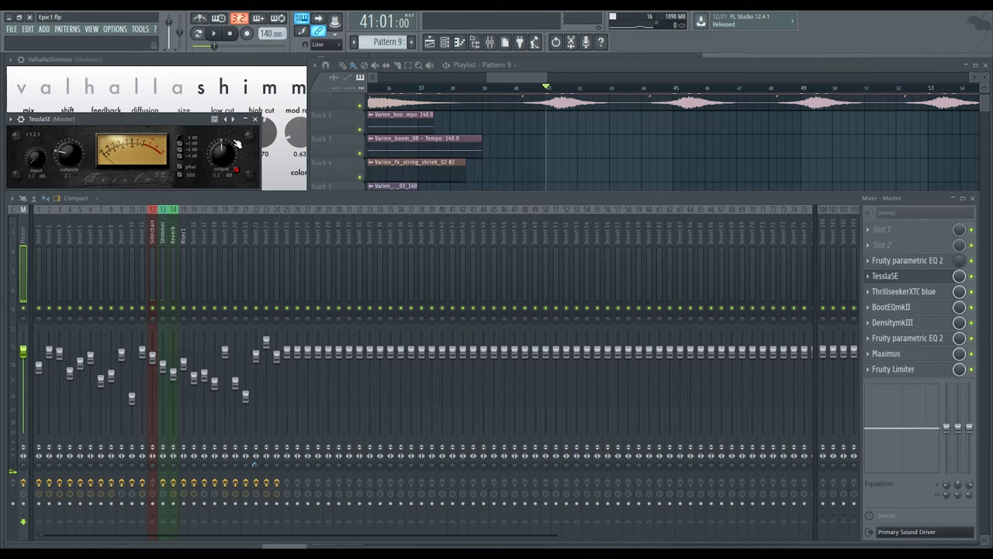
left_click(889, 293)
left_click_drag(256, 185, 431, 107)
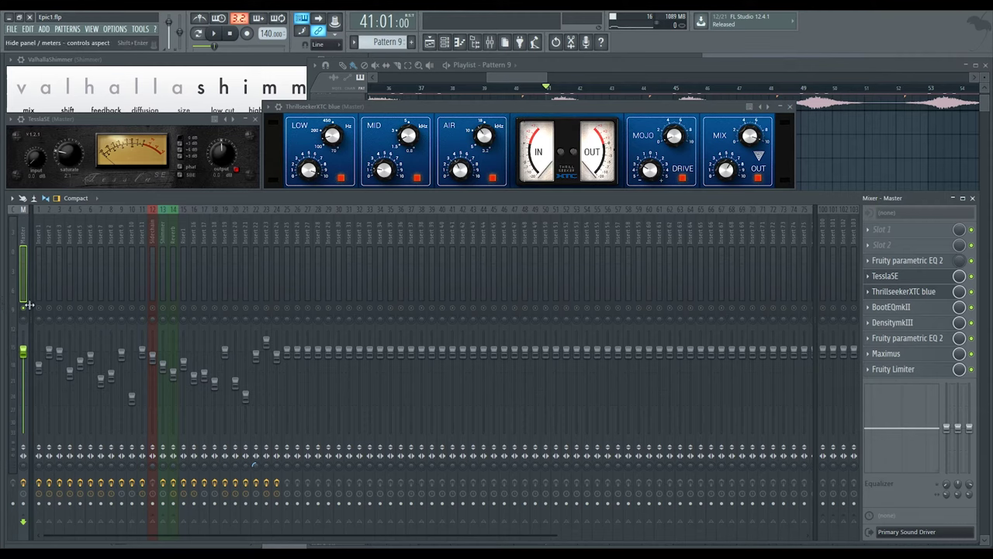
Play from bar 41 and switch the LOW band of ThrillseekerXTC blue off and on to compare the sound
key("space")
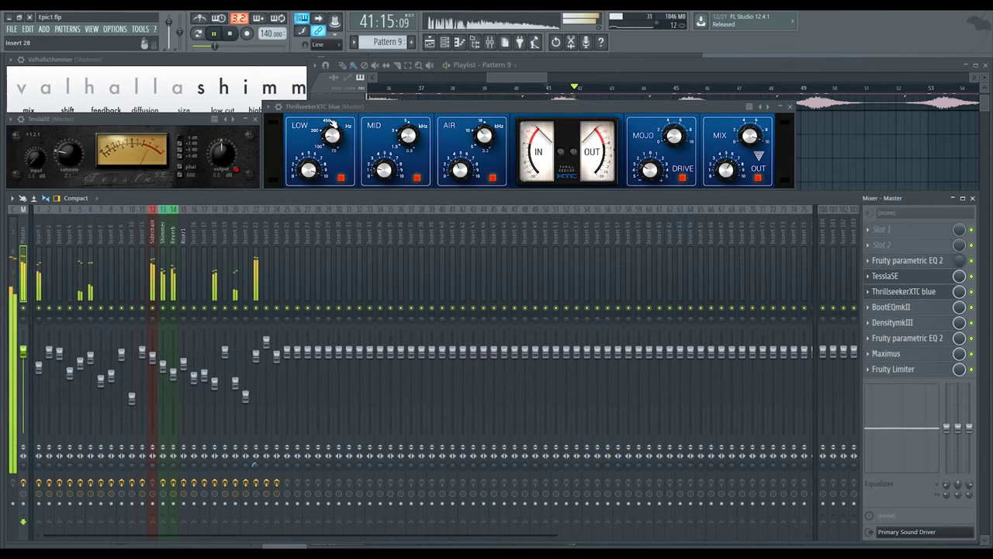
left_click_drag(334, 106, 375, 138)
scroll(356, 207, "up", 1)
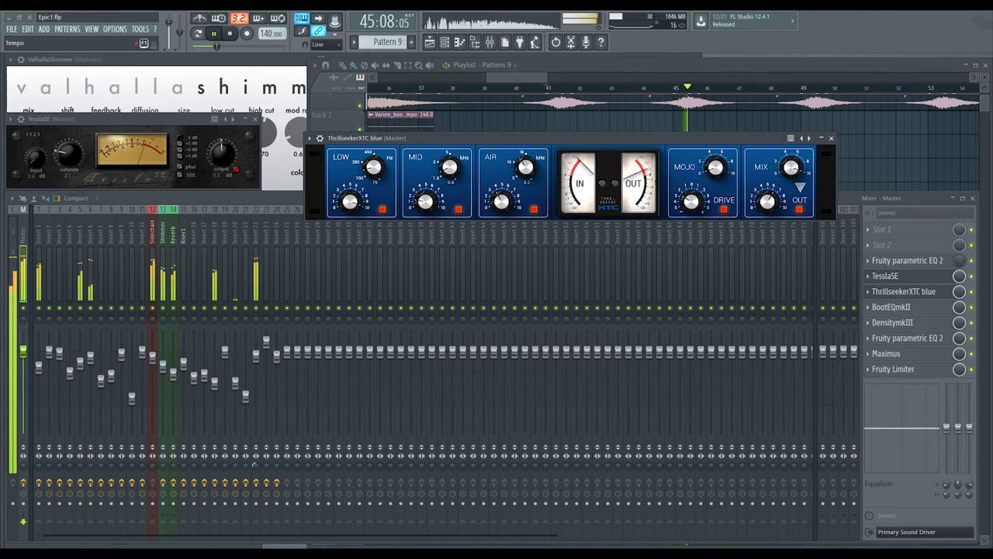
left_click(384, 209)
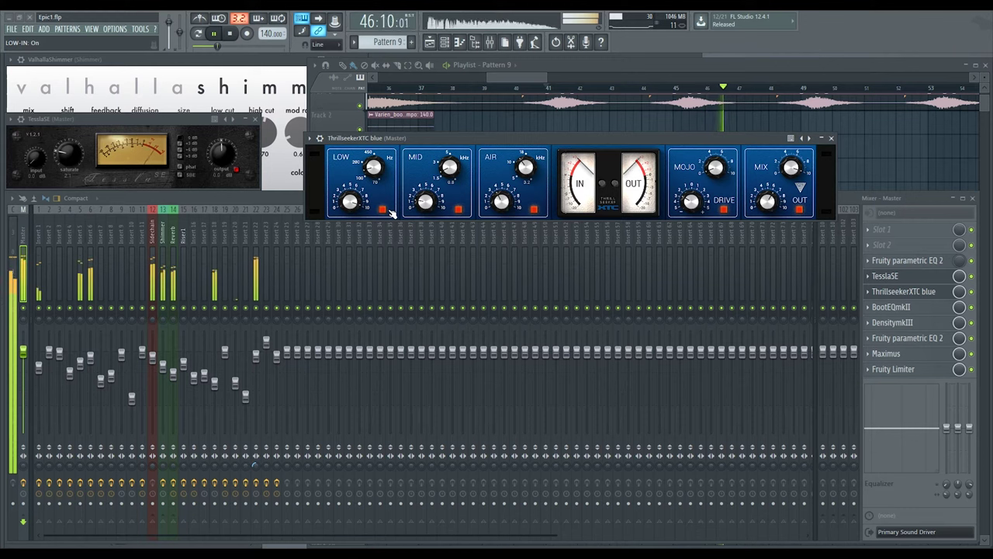
left_click(384, 210)
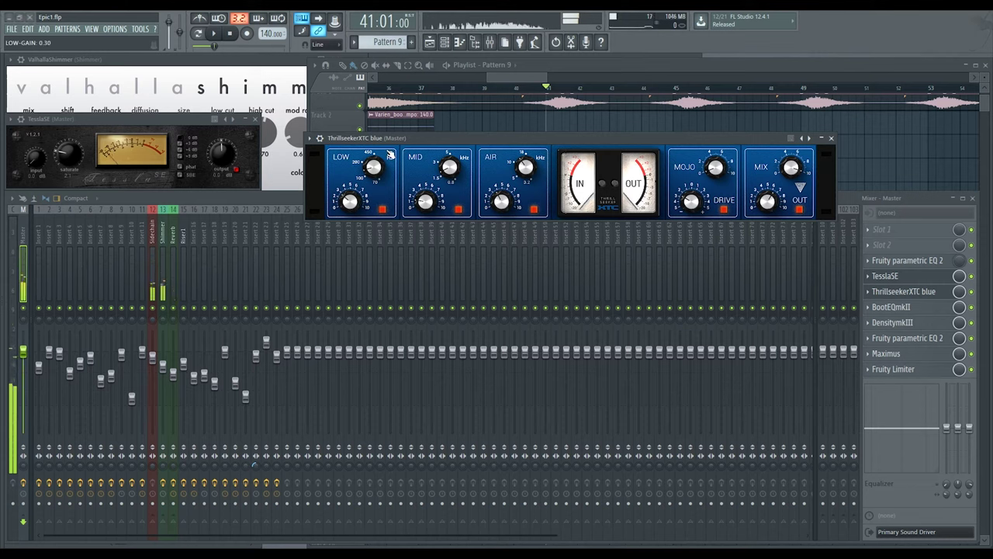
Try small changes to the LOW band gain on ThrillseekerXTC blue
left_click_drag(380, 141, 363, 124)
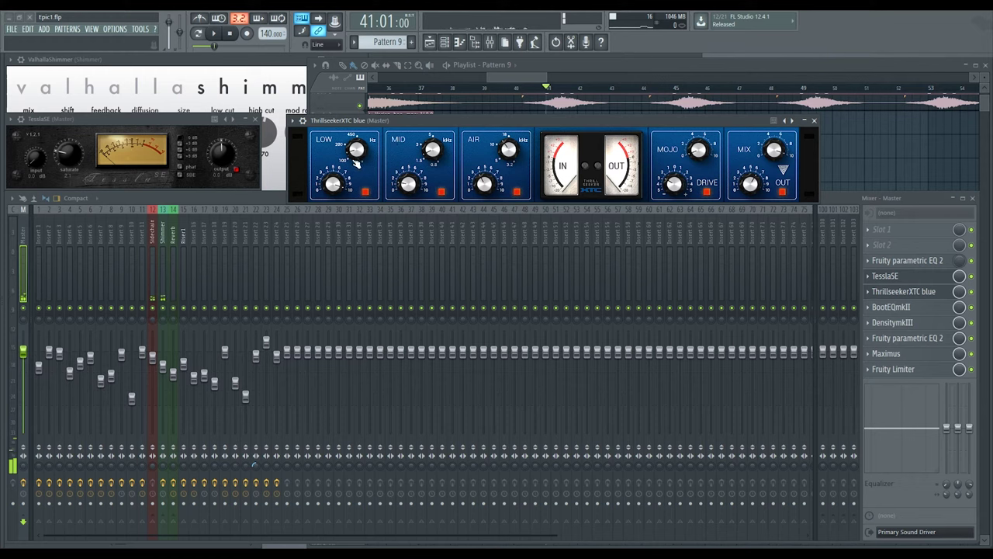
left_click_drag(333, 183, 333, 188)
left_click_drag(329, 186, 329, 183)
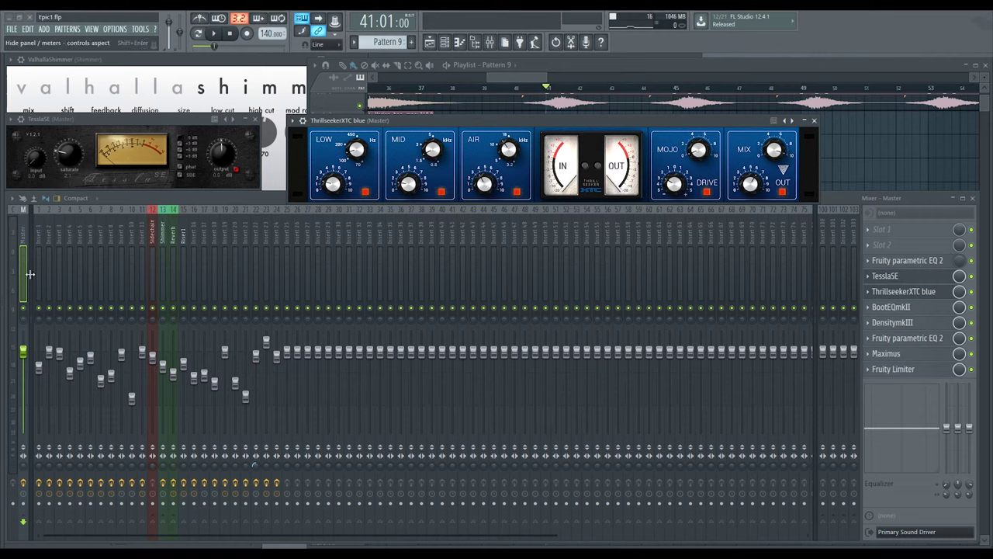
Play the mix from bar 41 twice with ThrillseekerXTC blue in view to hear its effect, stopping each time
left_click(279, 200)
left_click_drag(602, 126, 597, 112)
key("space")
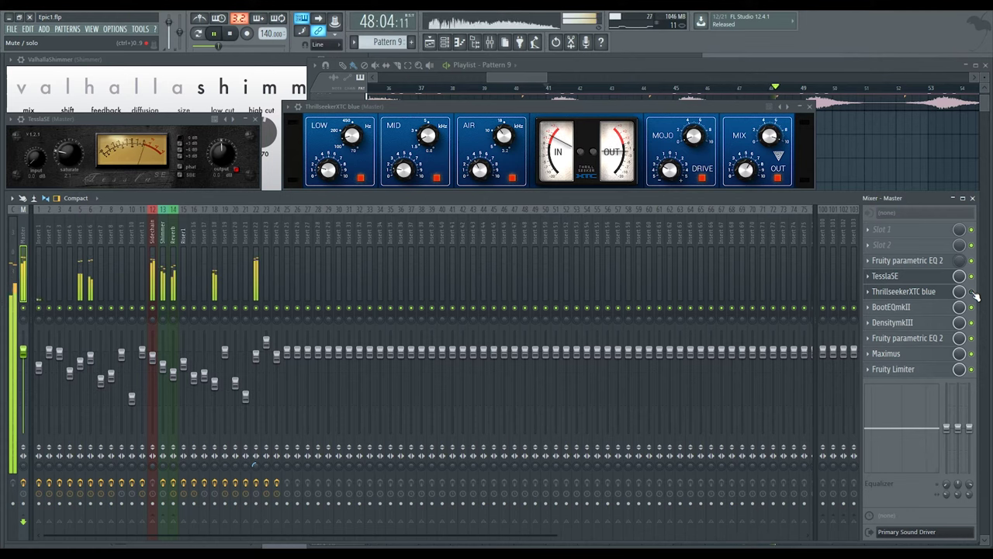
key("space")
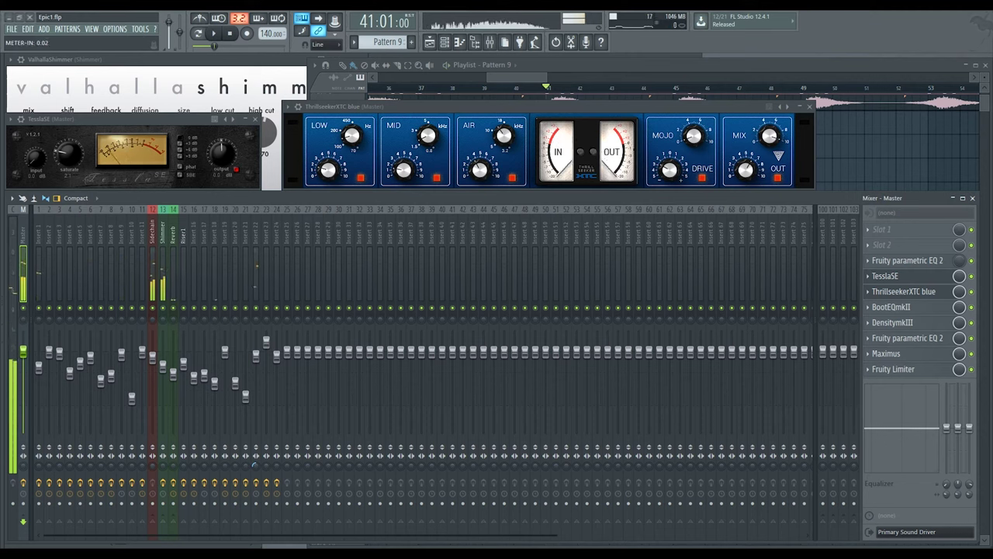
key("space")
left_click_drag(560, 104, 547, 109)
key("space")
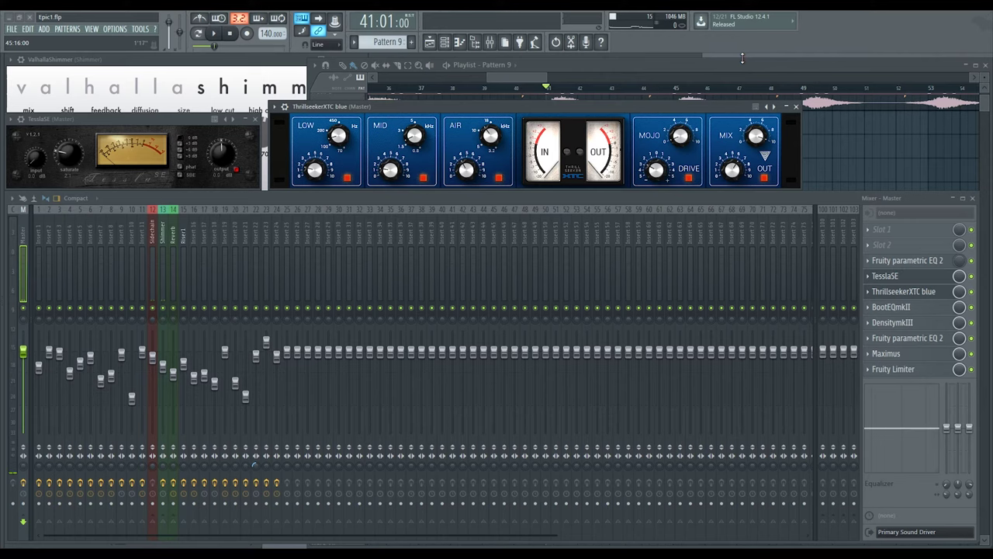
Open BootEQmkII from the Master chain and place its window between TesslaSE and ThrillseekerXTC blue
left_click(917, 310)
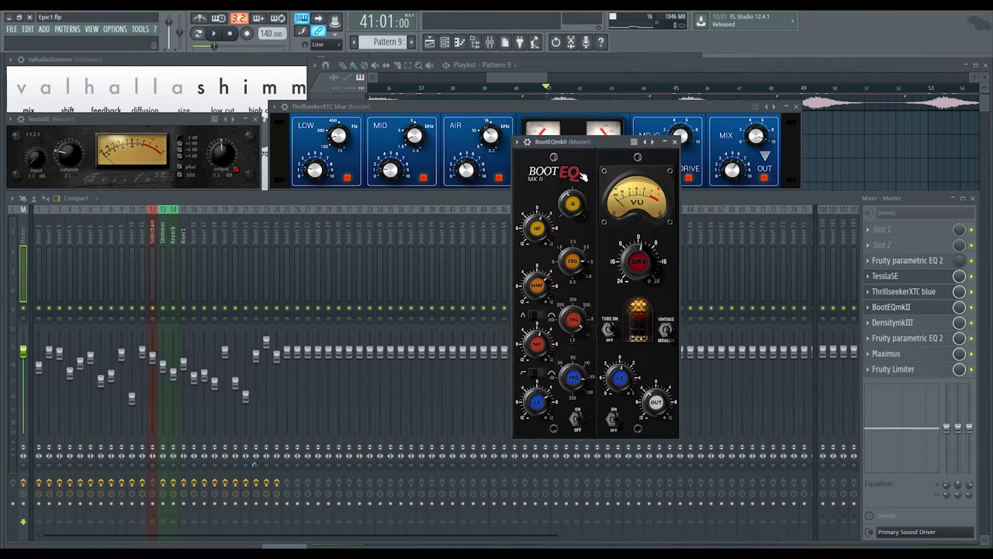
left_click_drag(579, 147, 289, 95)
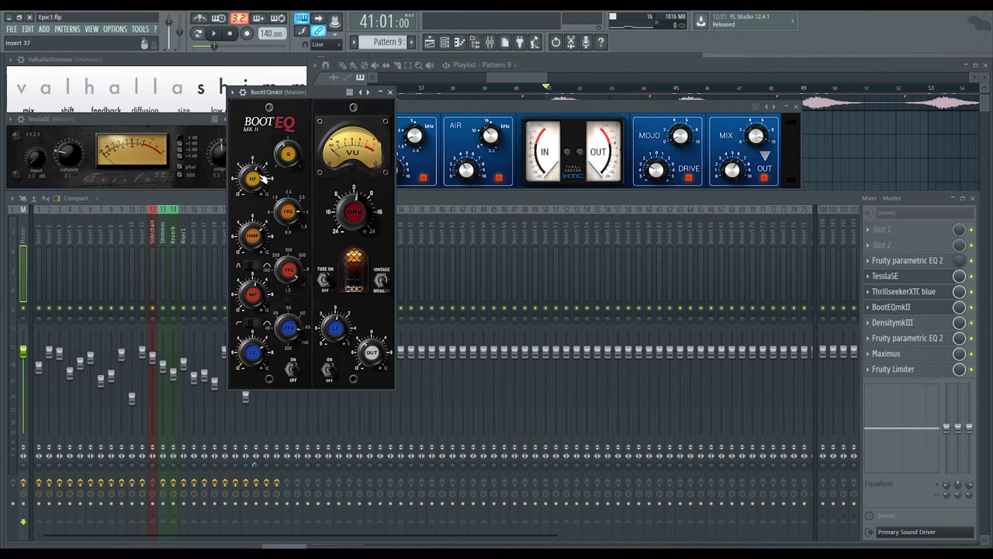
left_click_drag(308, 95, 351, 142)
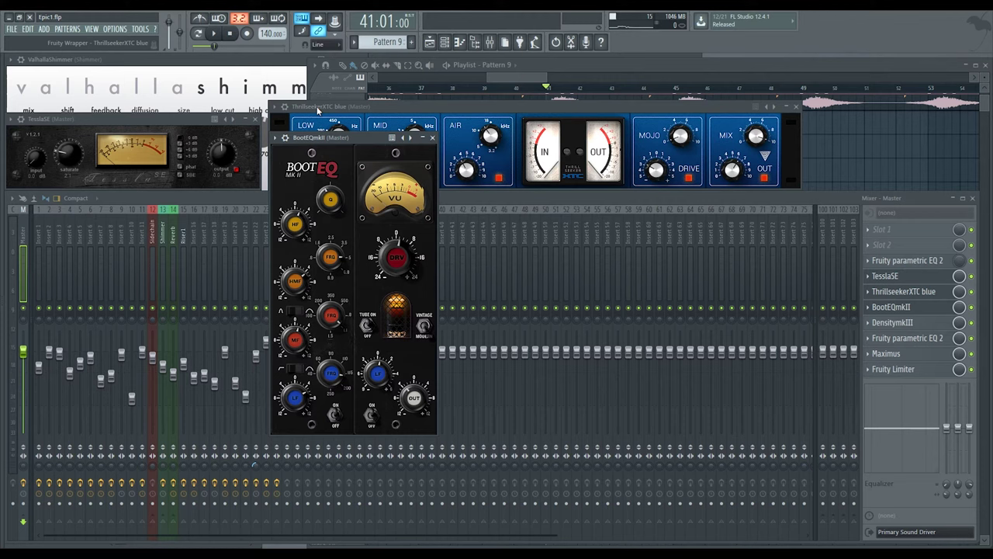
left_click_drag(379, 152, 403, 160)
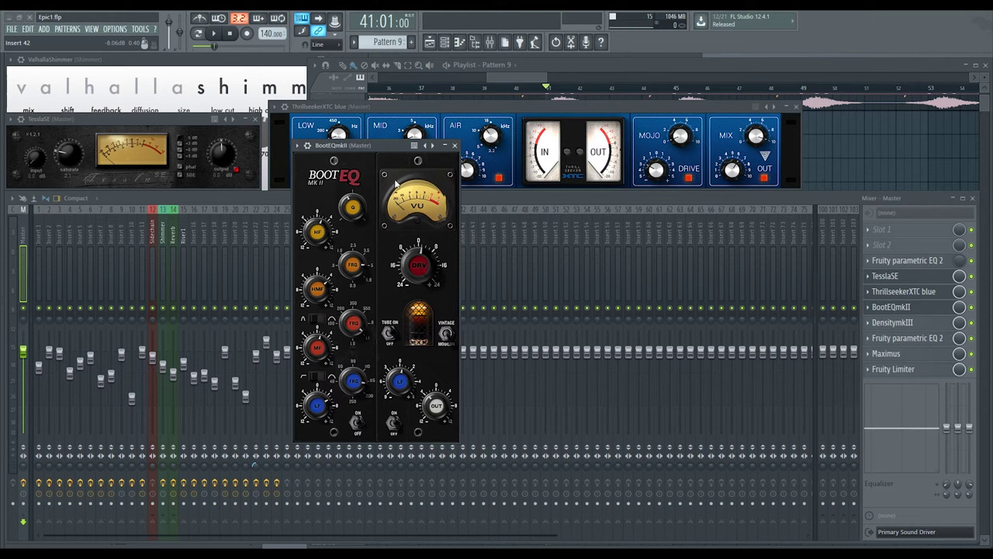
left_click_drag(319, 148, 195, 126)
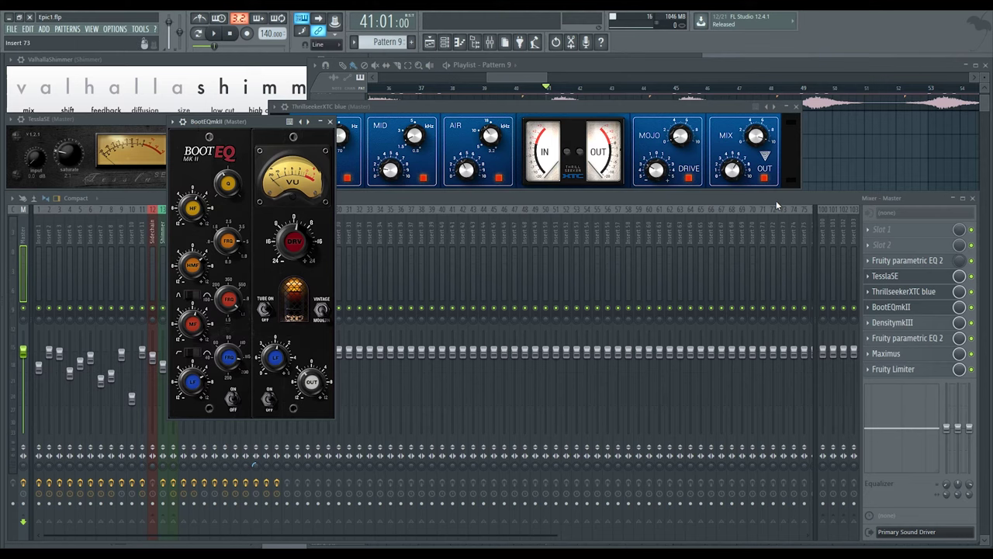
Play from bar 41 and switch BootEQmkII off and on in the Master chain to compare the sound
left_click(947, 314)
key("space")
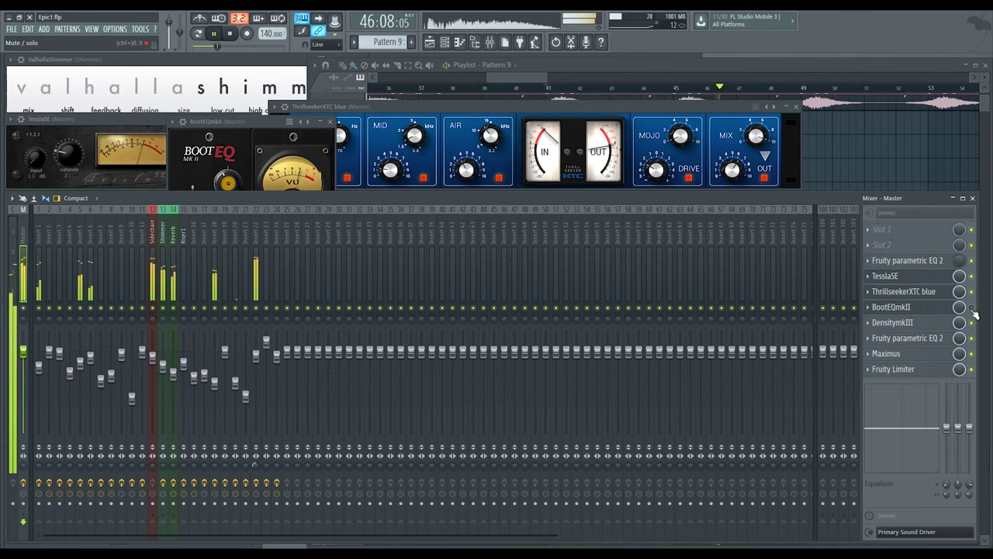
left_click(929, 309)
left_click(928, 309)
left_click_drag(234, 117, 211, 111)
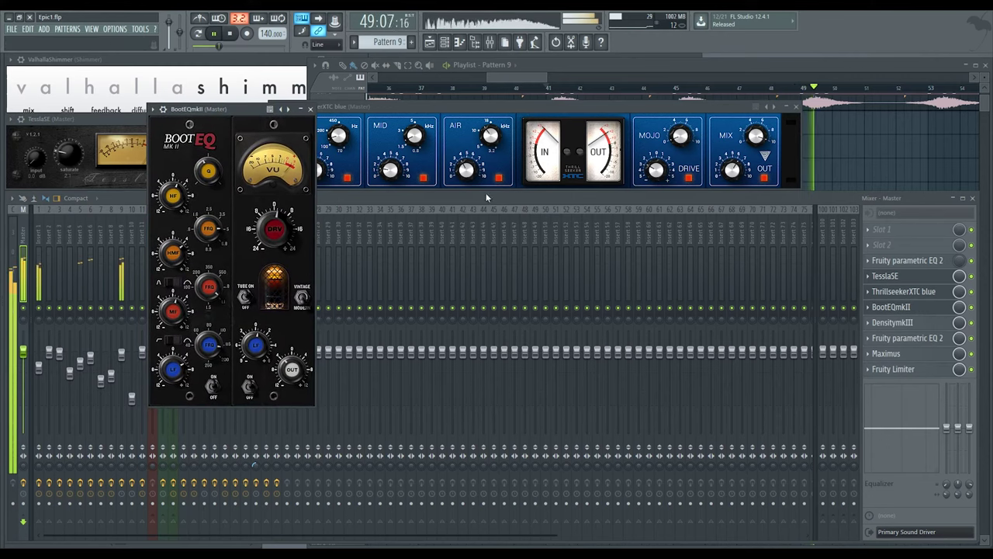
left_click(978, 313)
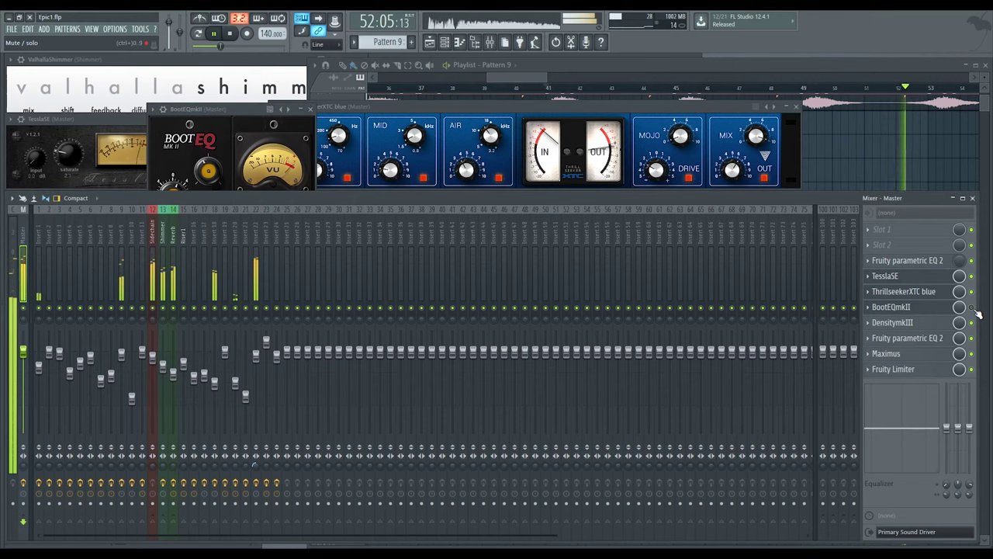
left_click_drag(255, 110, 312, 124)
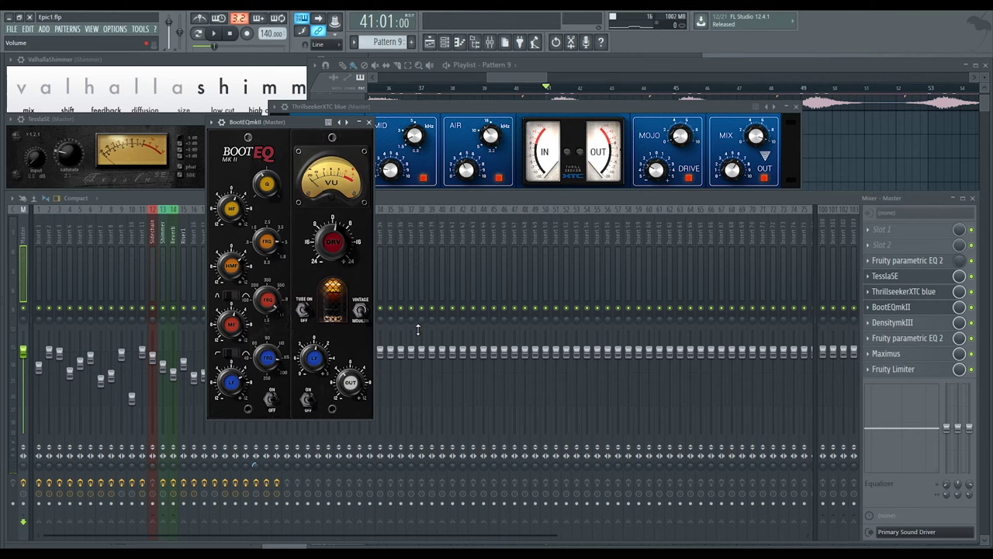
Open DensitymkIII from the Master chain and place its window over the mixer so all its controls show
left_click(907, 325)
left_click_drag(238, 142, 377, 158)
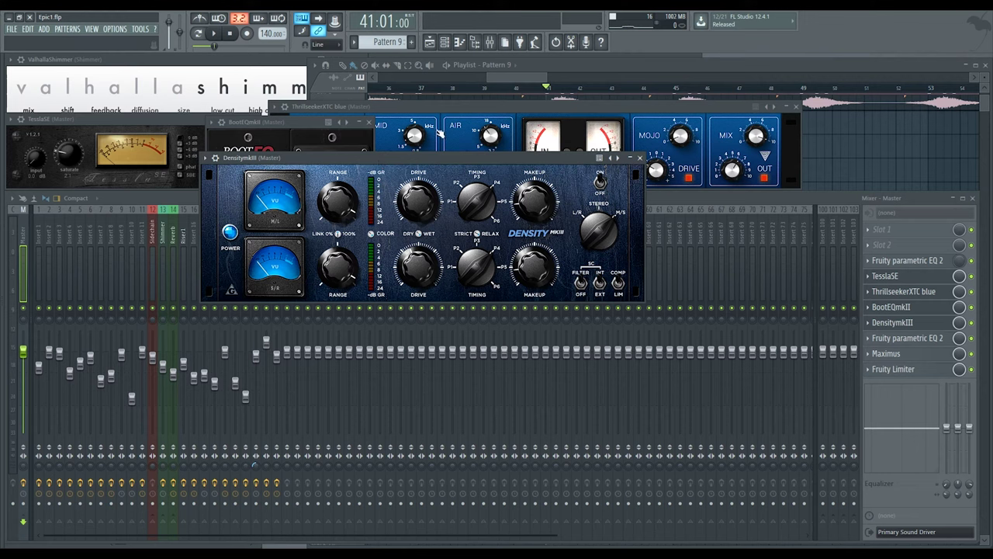
left_click_drag(328, 157, 292, 155)
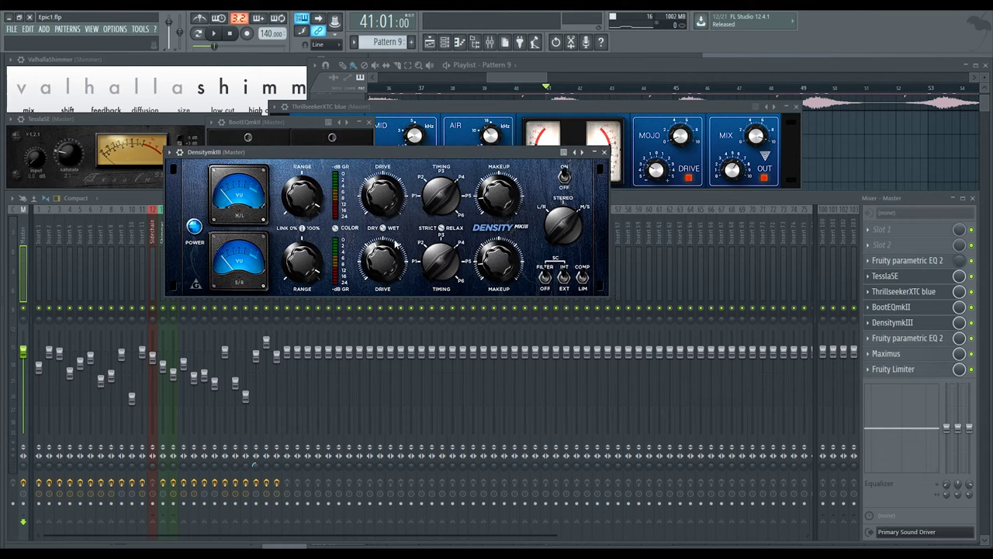
Try small changes to the RANGE and COLOR controls on DensitymkIII and shift its window slightly
left_click_drag(309, 211, 309, 208)
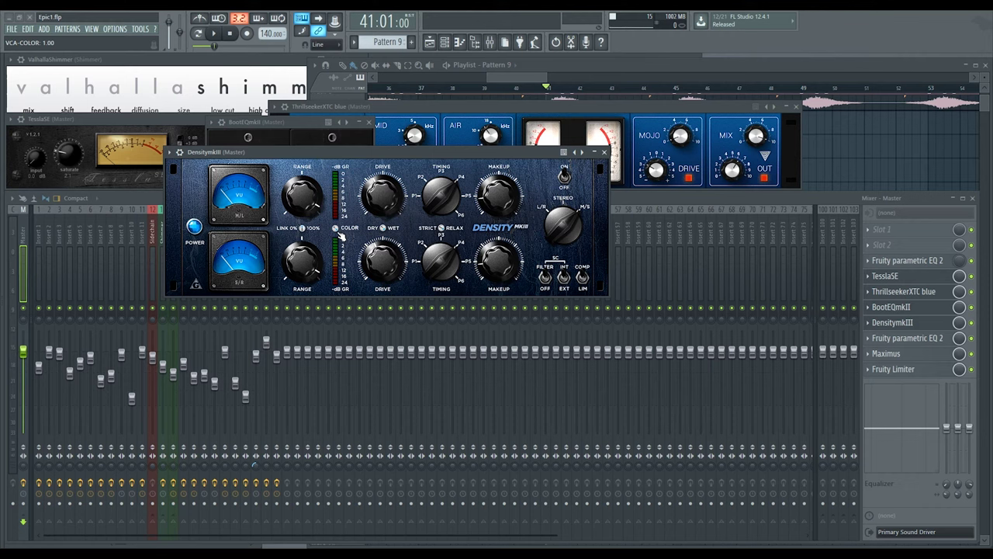
left_click_drag(340, 236, 340, 248)
left_click_drag(337, 234, 334, 219)
left_click_drag(477, 152, 456, 152)
Play from bar 41 and switch the power of DensitymkIII off and on repeatedly to compare the sound
key("space")
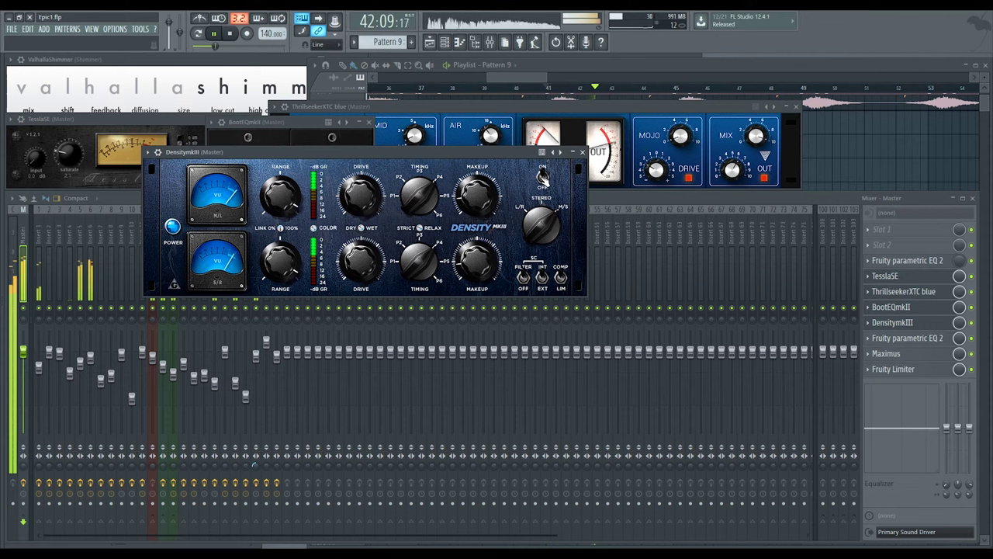
left_click(543, 176)
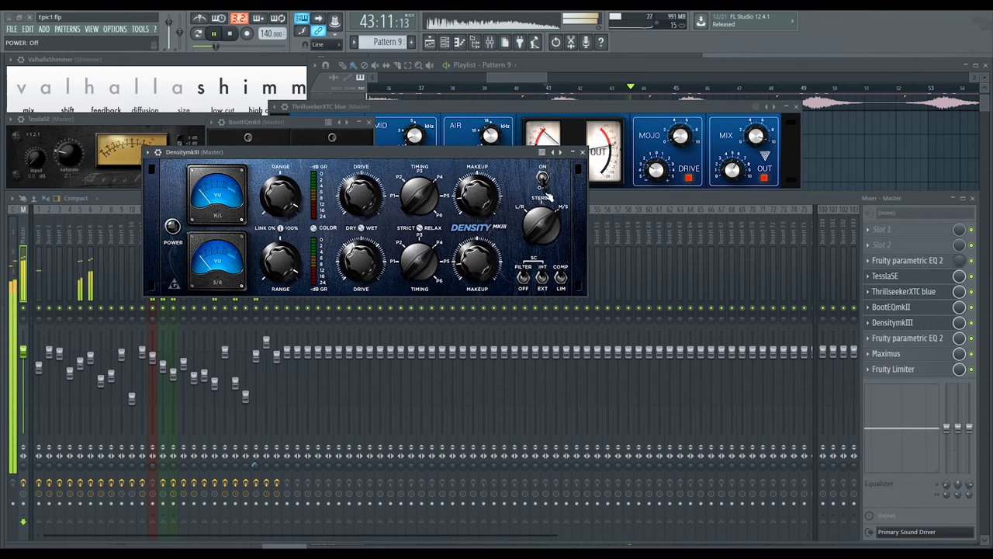
left_click(545, 188)
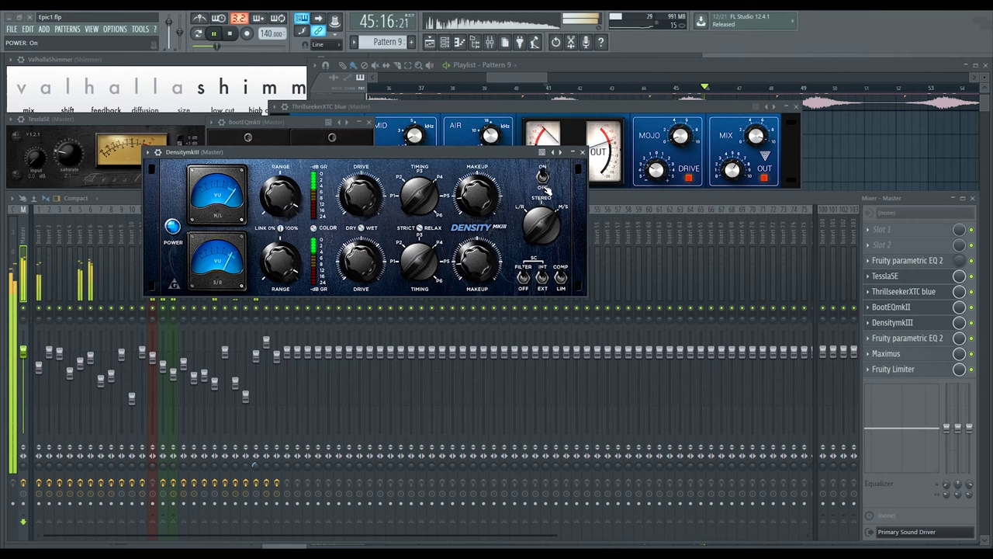
left_click(546, 190)
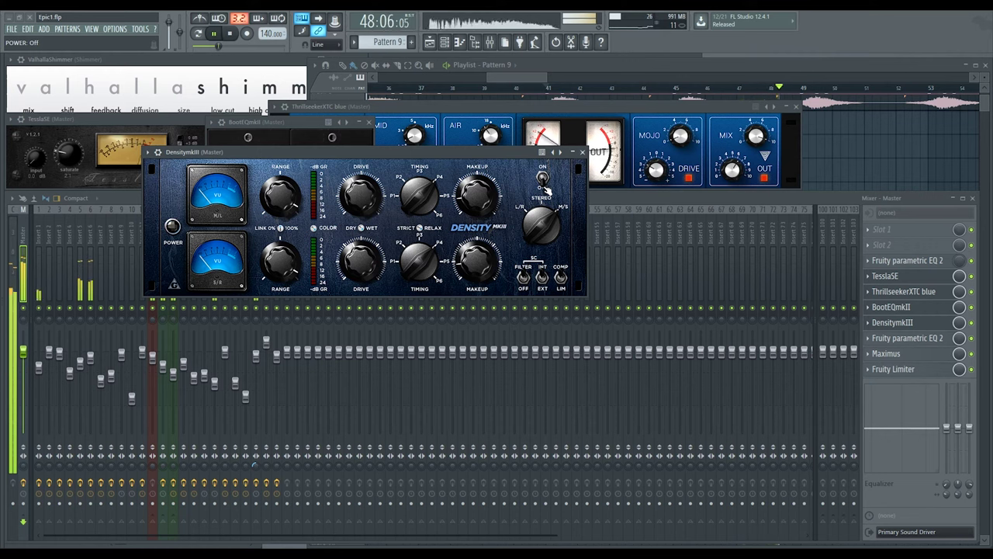
left_click(546, 190)
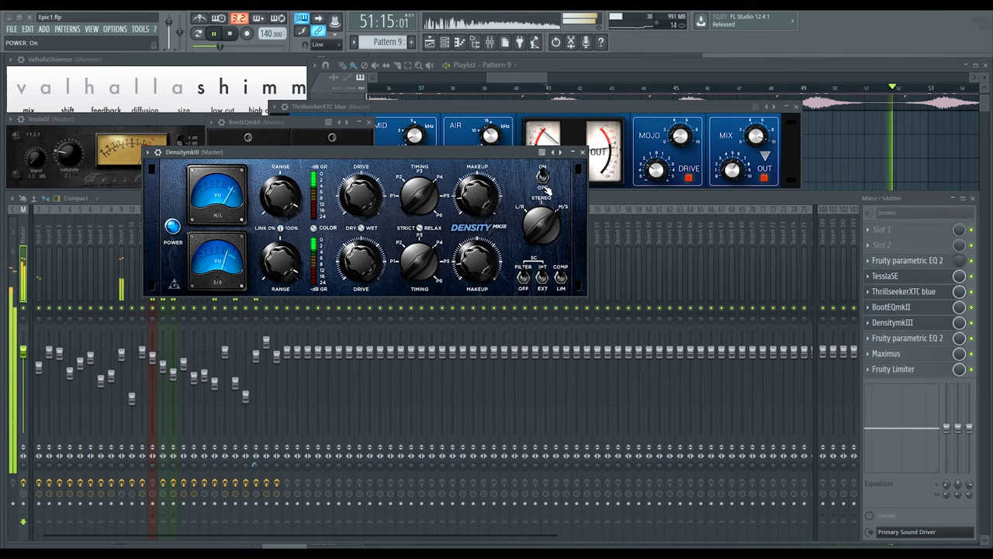
left_click(545, 189)
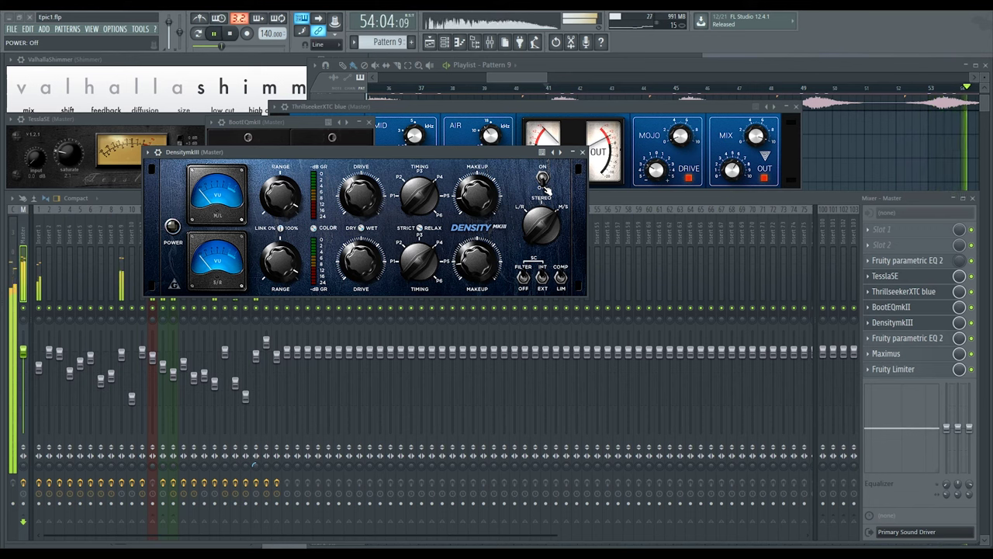
left_click(546, 189)
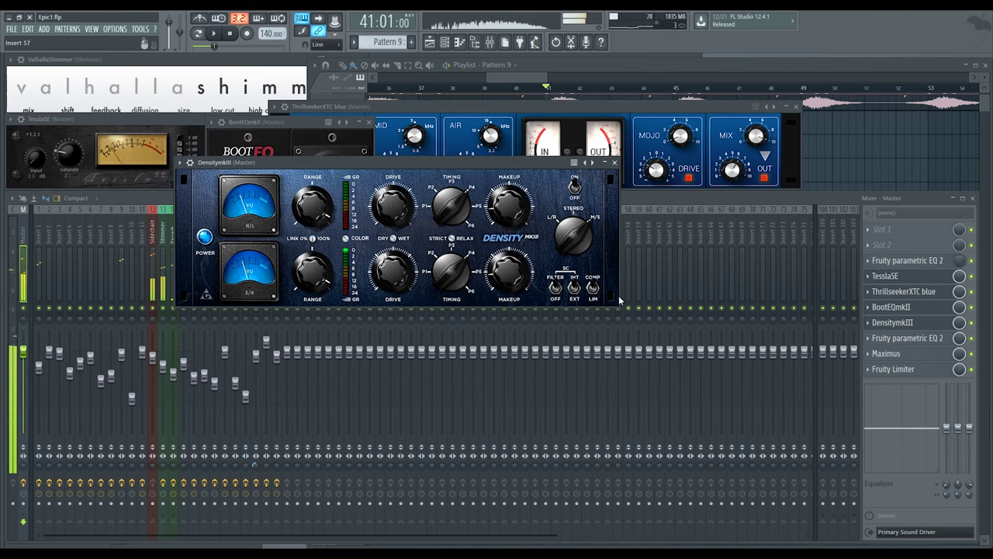
Arrange DensitymkIII beside BootEQmkII and open the second Fruity parametric EQ 2 of the Master chain to show its curve
left_click_drag(464, 165, 674, 131)
mouse_move(275, 124)
left_mouse_down()
mouse_move(261, 141)
mouse_move(222, 140)
mouse_move(285, 133)
left_mouse_up()
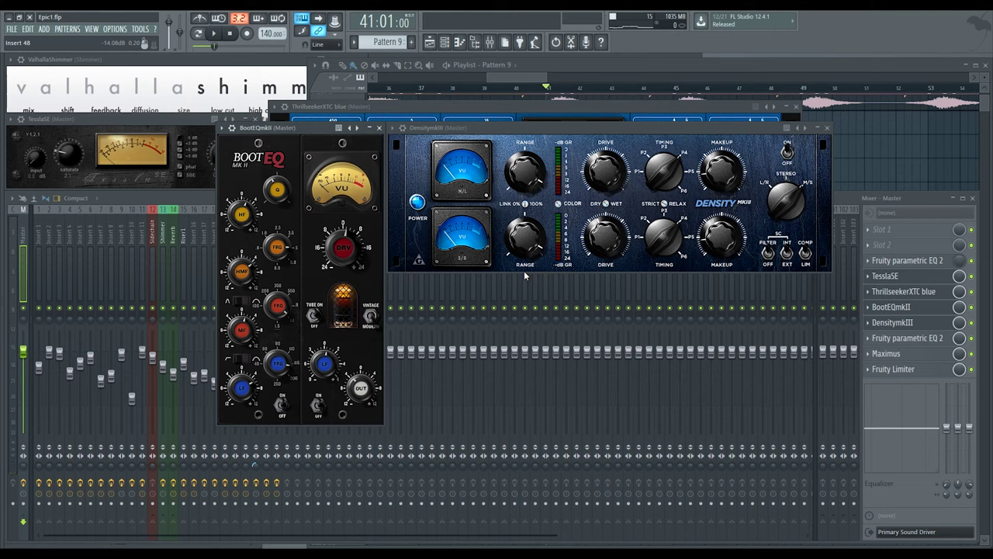
left_click(907, 337)
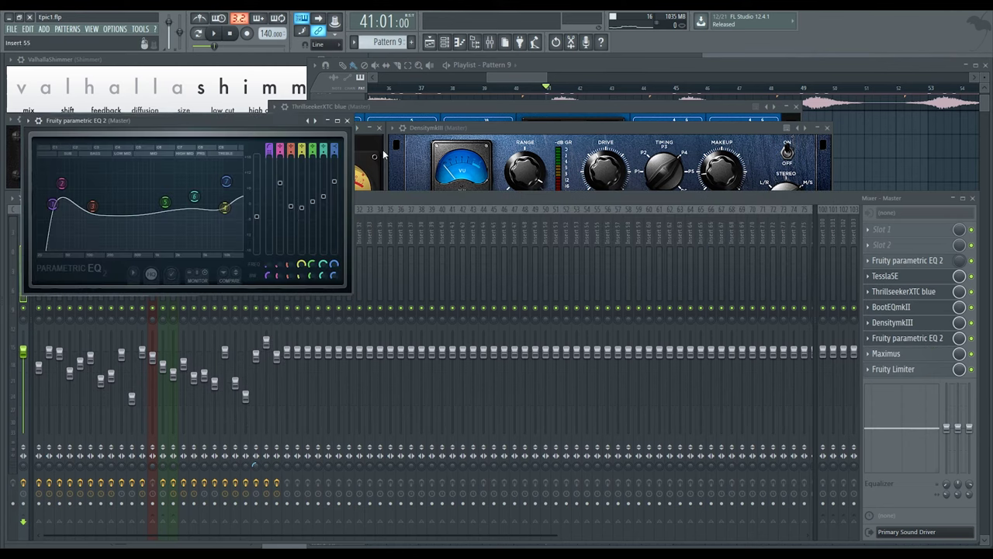
left_click_drag(121, 125, 117, 84)
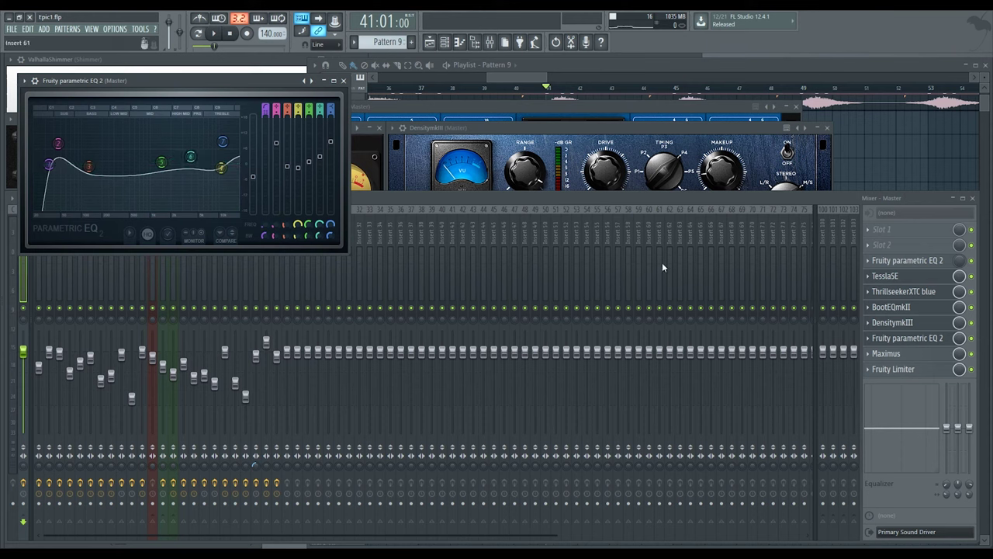
Open Maximus from the Master chain beside the EQ and view the compression curves of its low and mid bands
left_click(904, 355)
left_click_drag(132, 133, 448, 81)
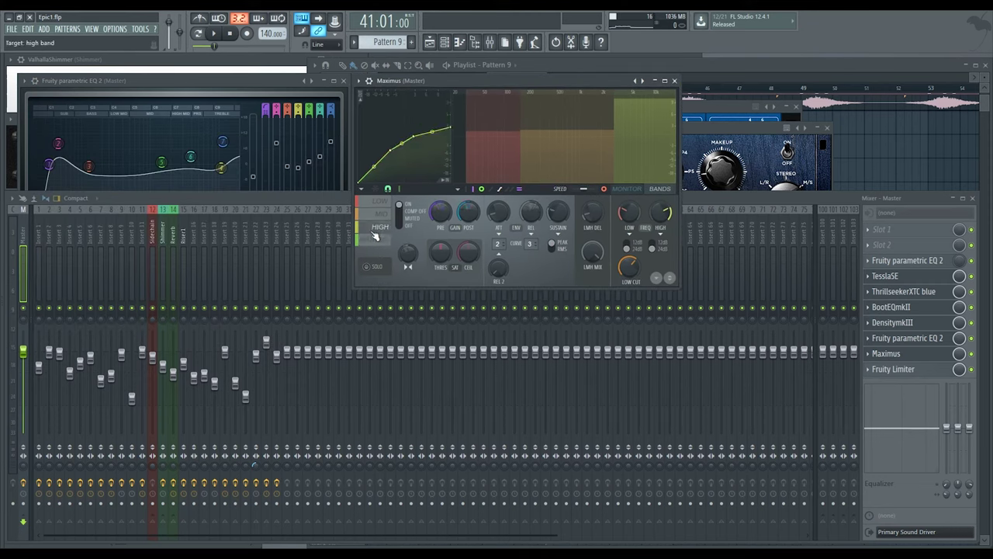
left_click(380, 201)
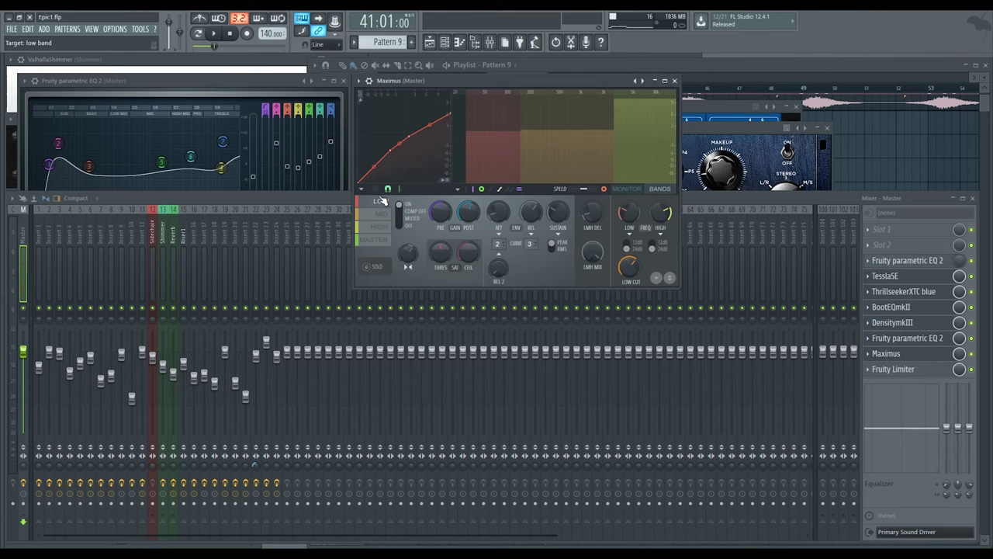
left_click(379, 218)
Open the Fruity Limiter from the Master chain and place it beside the playlist, zoomed out to show the arrangement
left_click(896, 369)
left_click_drag(412, 321, 299, 230)
left_click(902, 164)
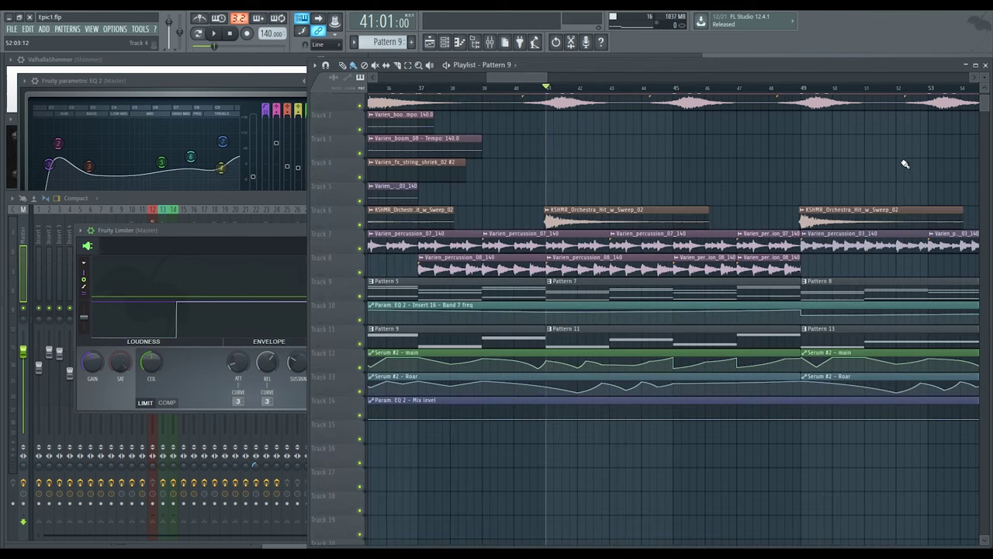
scroll(742, 260, "down", 6)
scroll(435, 379, "up", 2)
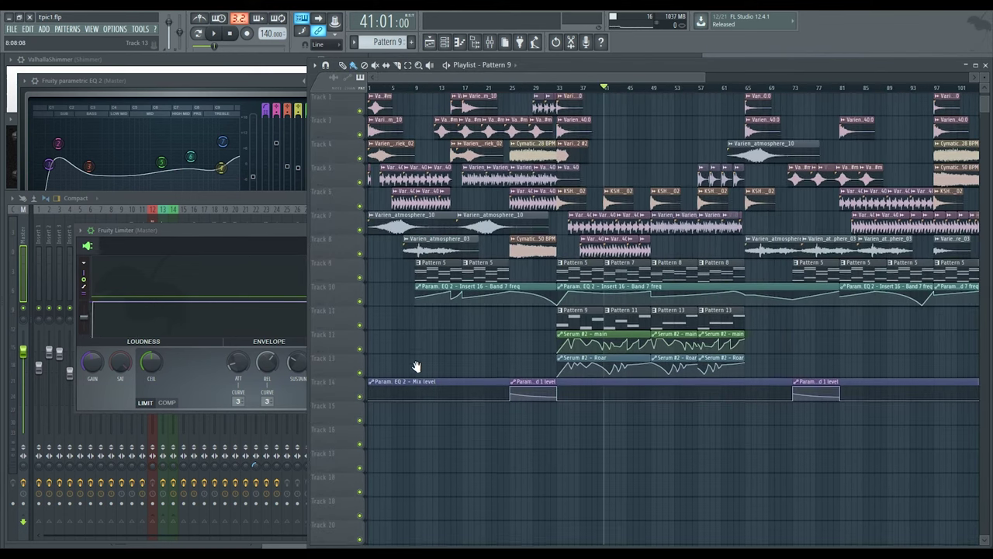
left_click(225, 231)
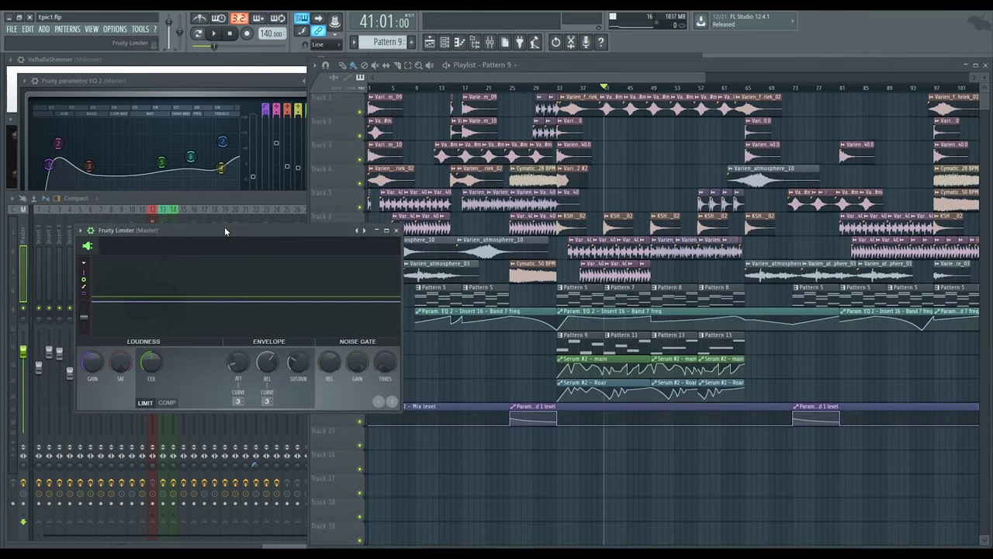
scroll(439, 274, "up", 2)
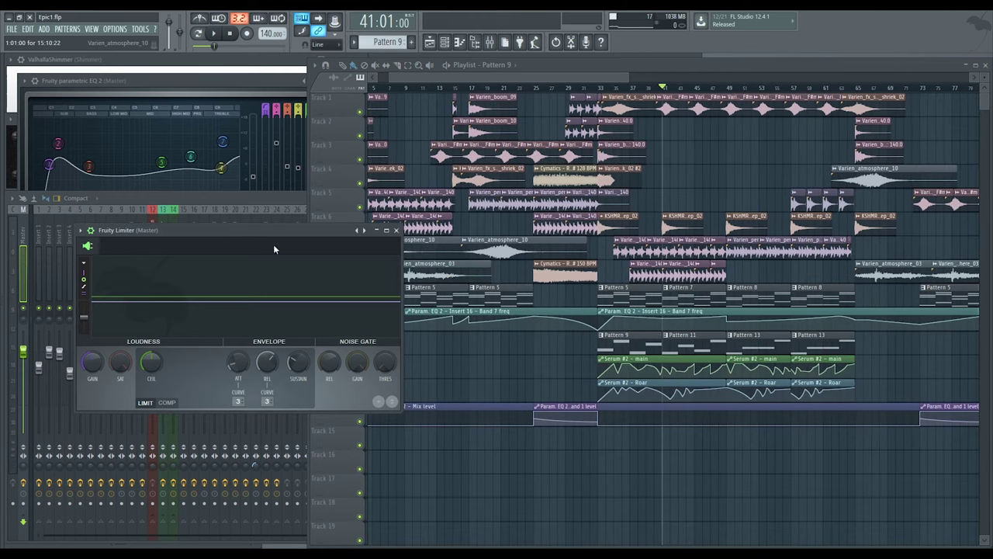
left_click_drag(181, 230, 147, 200)
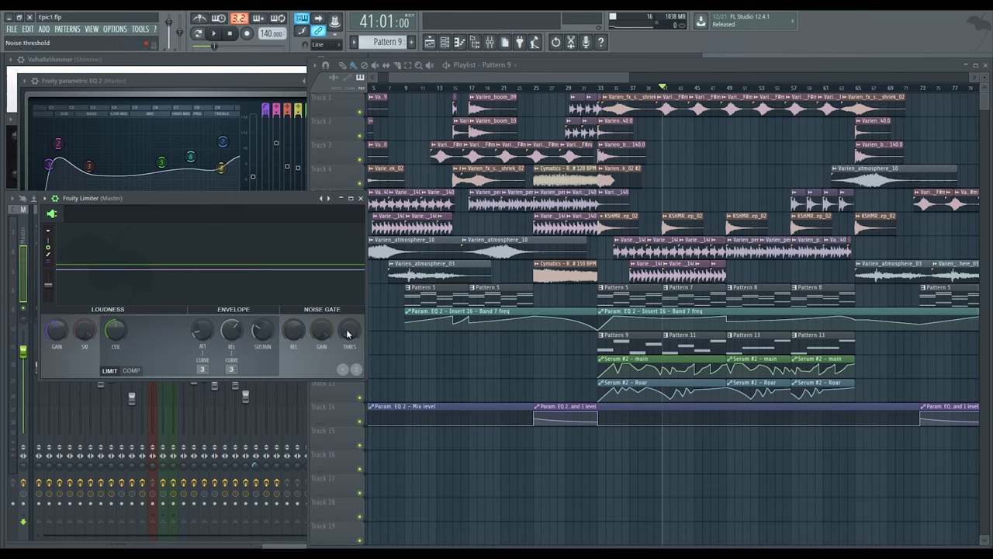
Play the mix from bar 41 with the Fruity Limiter in view, stop playback and close the limiter window
key("space")
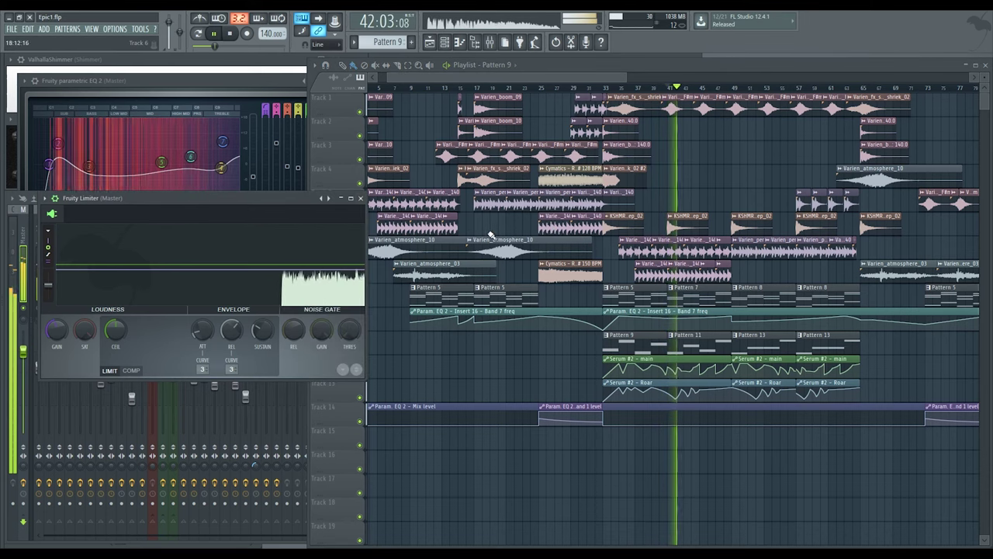
key("space")
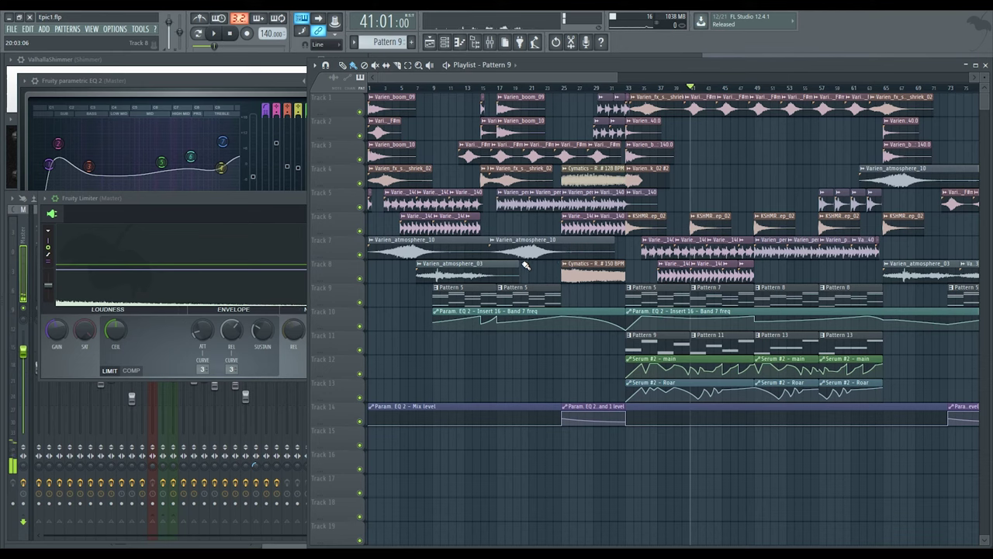
left_click(223, 199)
left_click(363, 200)
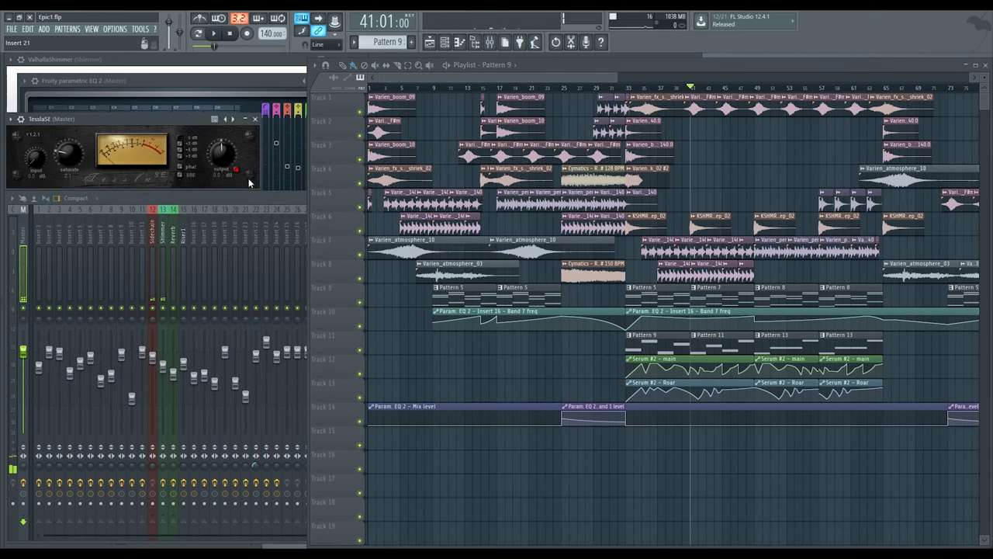
Reopen Maximus from the Master chain, place it over the mixer and play the mix from bar 41 while viewing its bands
left_click(21, 273)
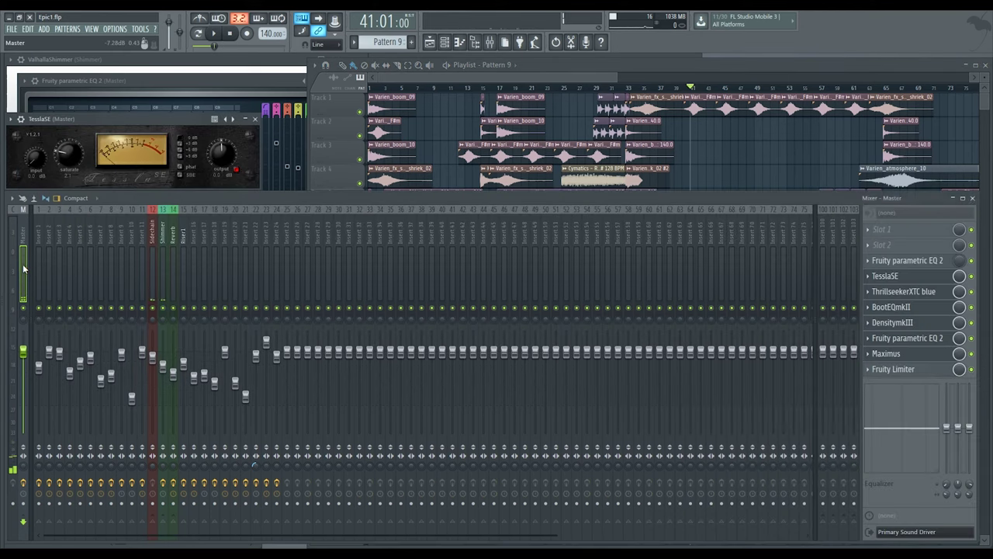
left_click(886, 353)
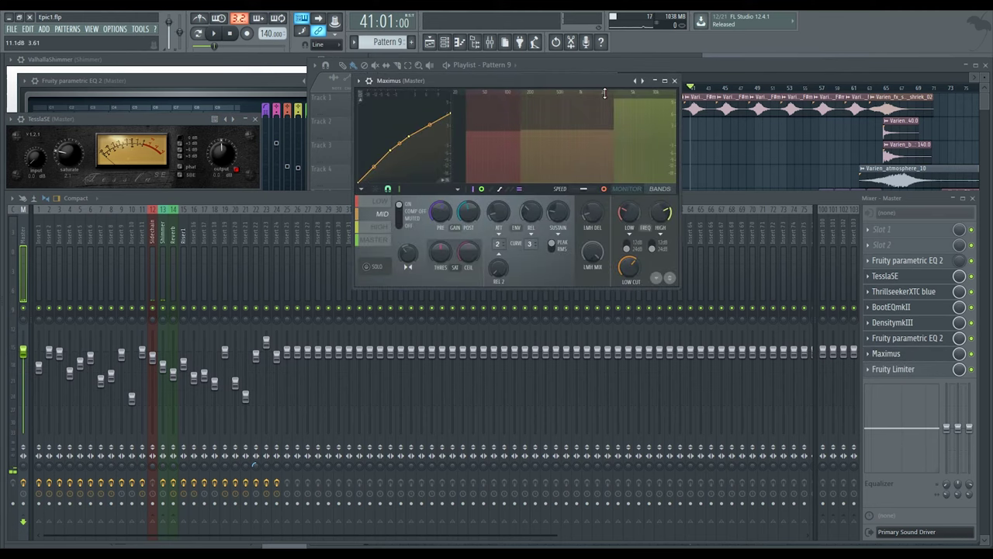
left_click_drag(513, 92, 278, 164)
key("space")
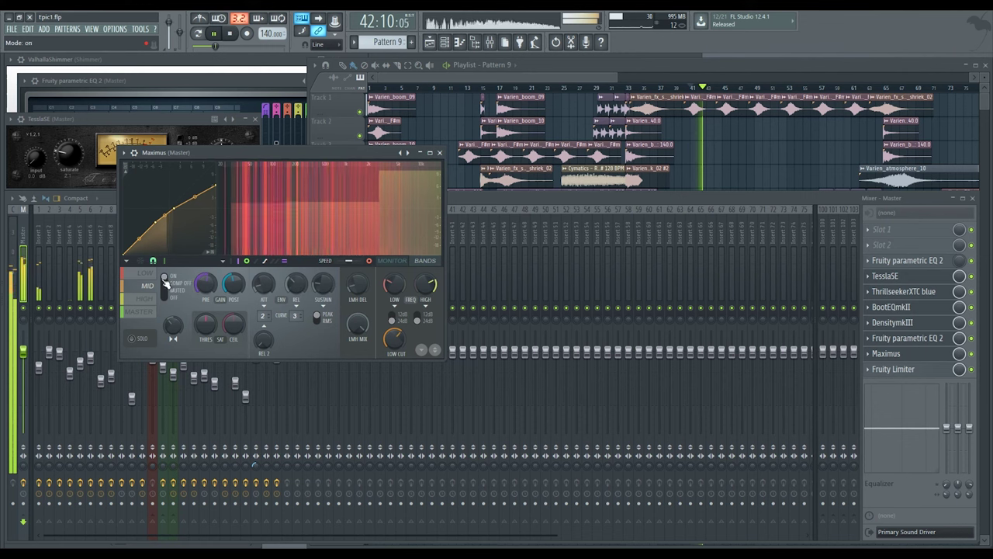
left_click(144, 278)
left_click(140, 311)
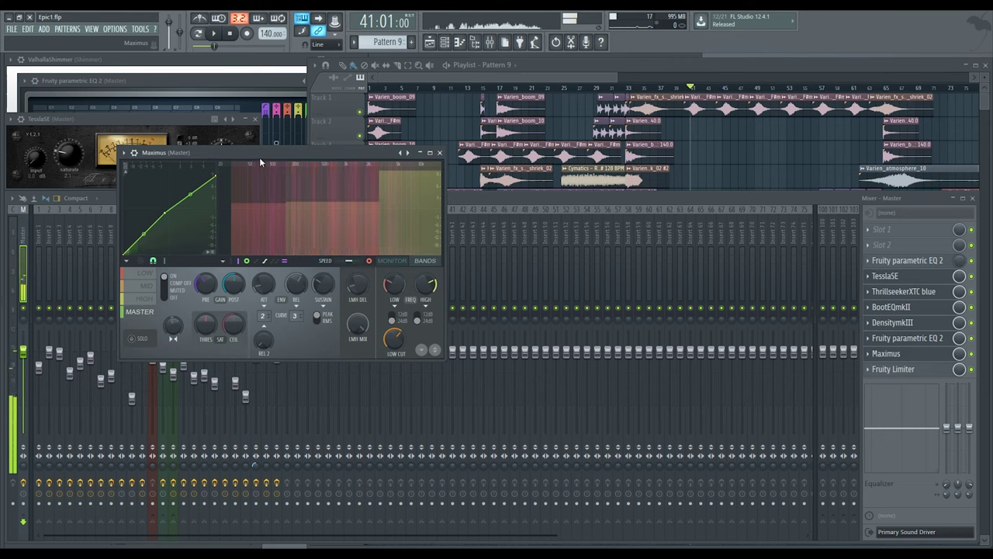
left_click_drag(260, 157, 269, 156)
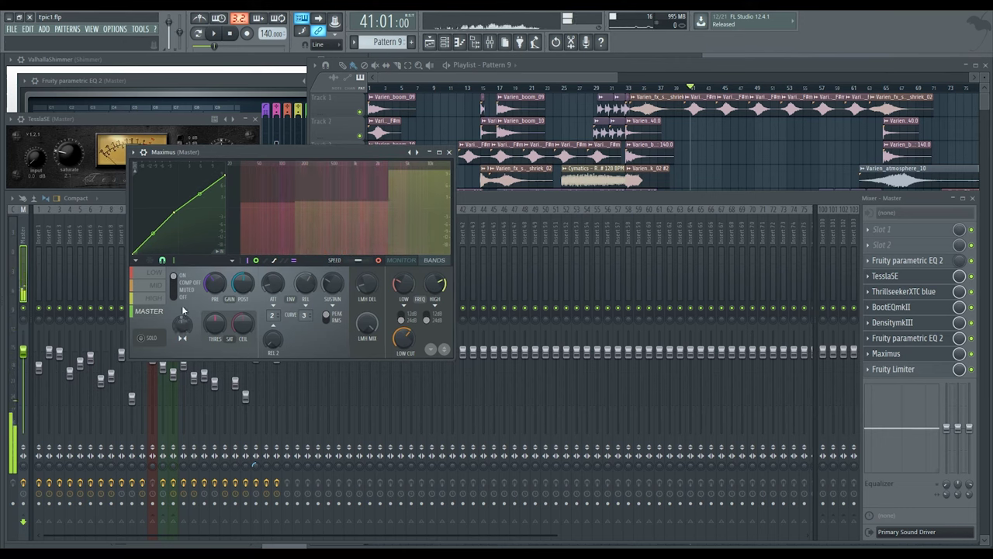
Compare the compression curves of the low, mid, high and master bands in Maximus, ending on the mid band
left_click(156, 274)
left_click(154, 286)
left_click(154, 299)
left_click(153, 274)
left_click(154, 299)
left_click(153, 312)
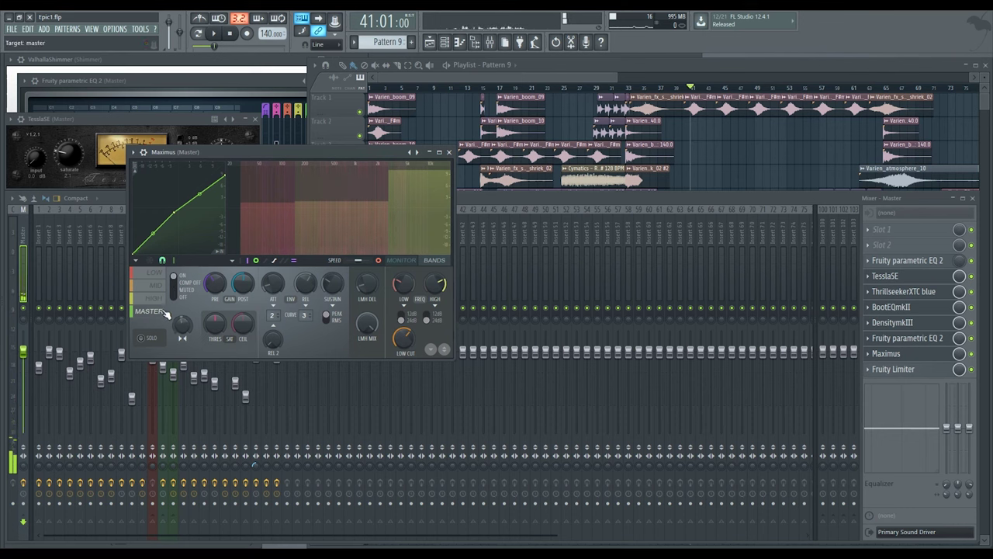
left_click(154, 277)
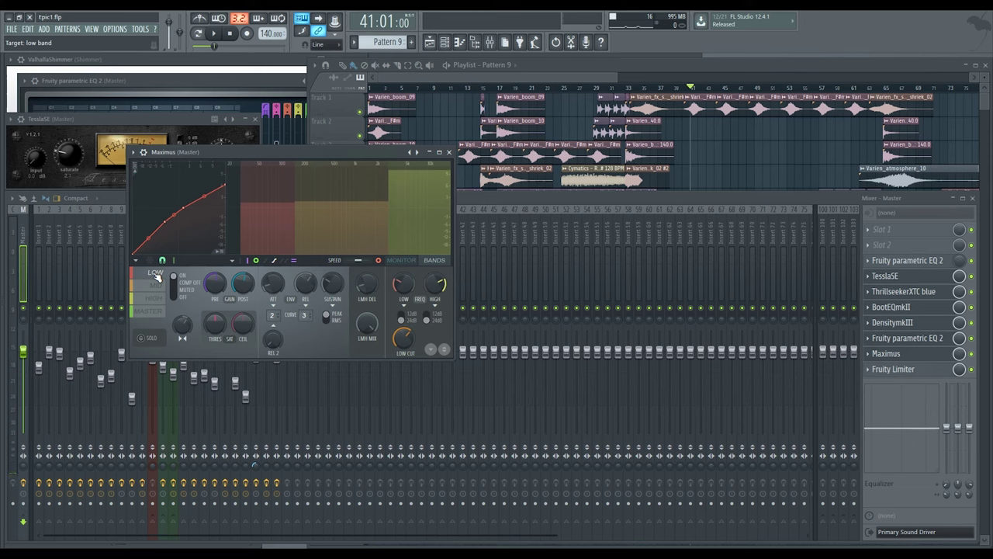
left_click(155, 285)
left_click(155, 299)
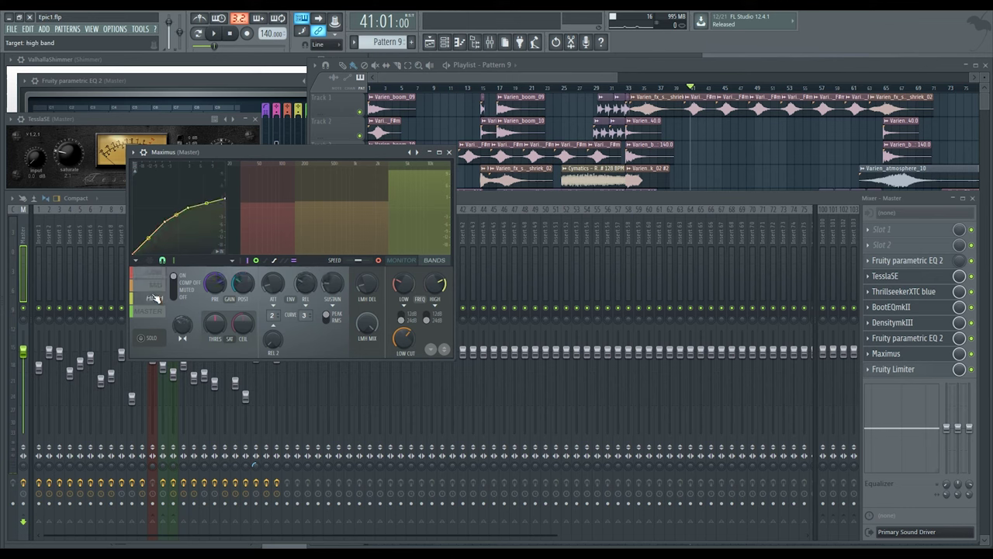
left_click(156, 285)
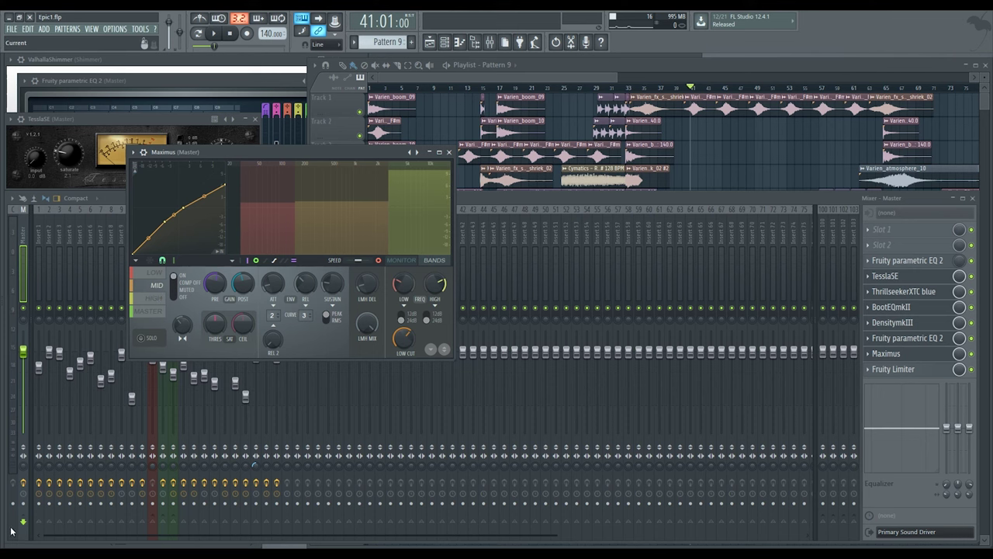
Try raising the Master track's stereo separation knob while playing the mix from bar 41, reset it and stop playback
left_click_drag(24, 465, 24, 453)
left_click(425, 115)
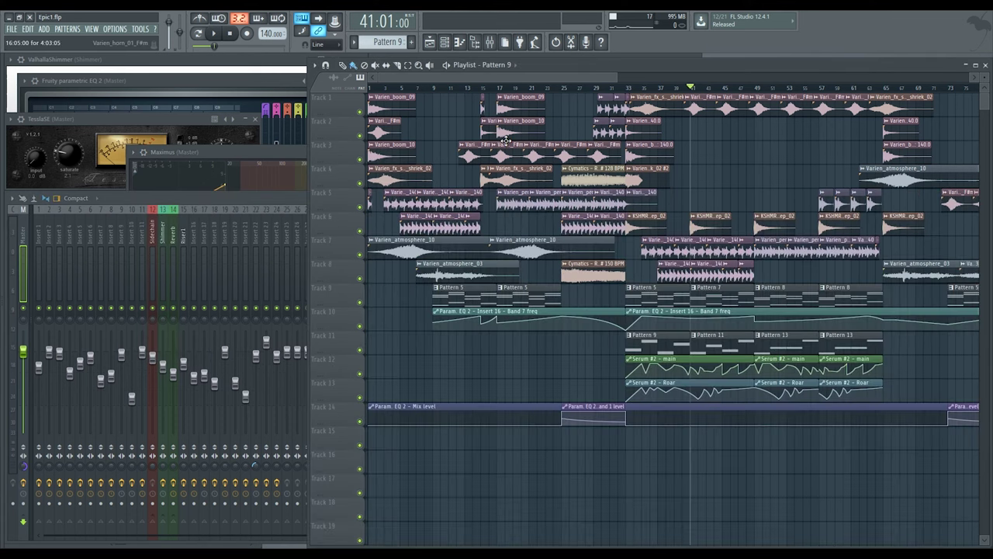
key("space")
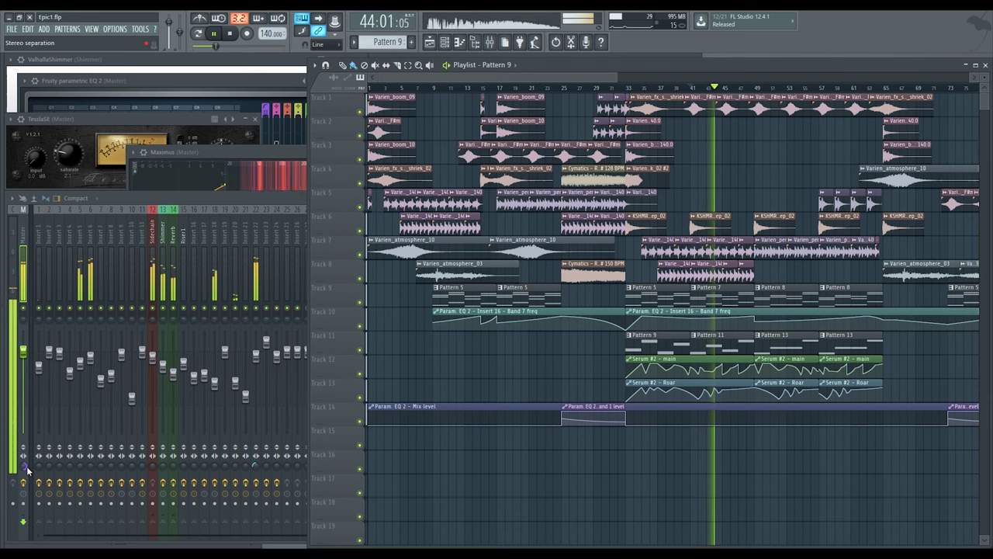
left_click(236, 200)
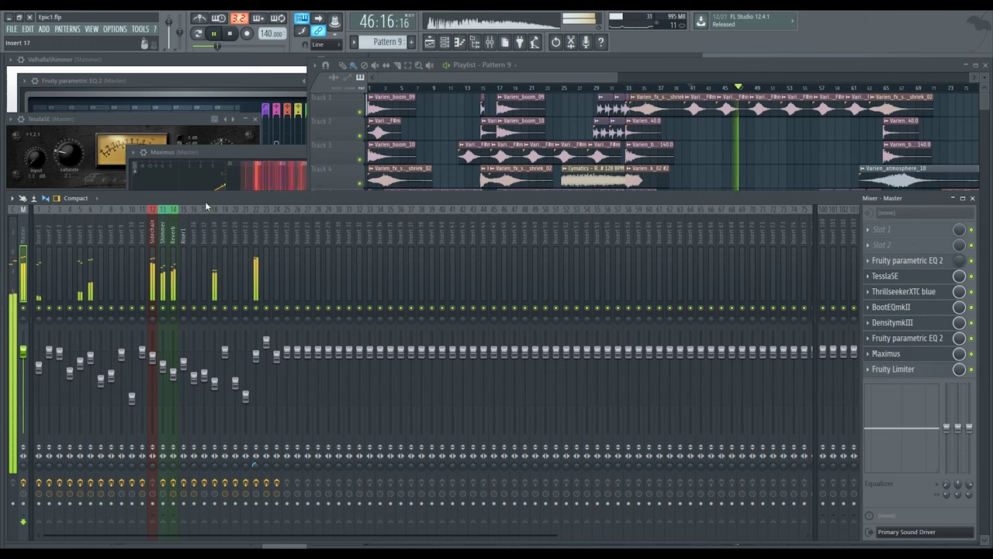
key("space")
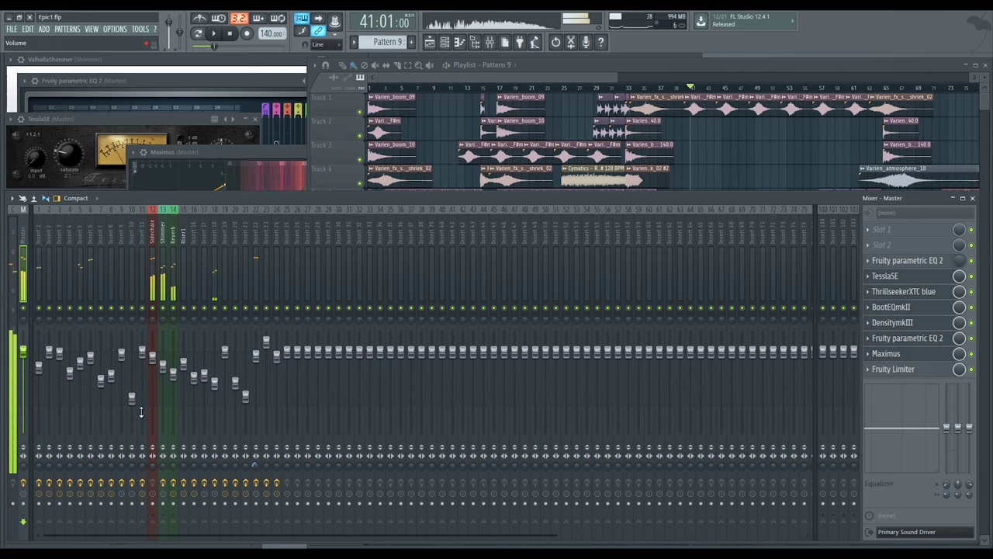
Try turning the Master track's stereo separation the opposite way while playing from bar 33, reset it and stop playback
left_click_drag(632, 86, 627, 87)
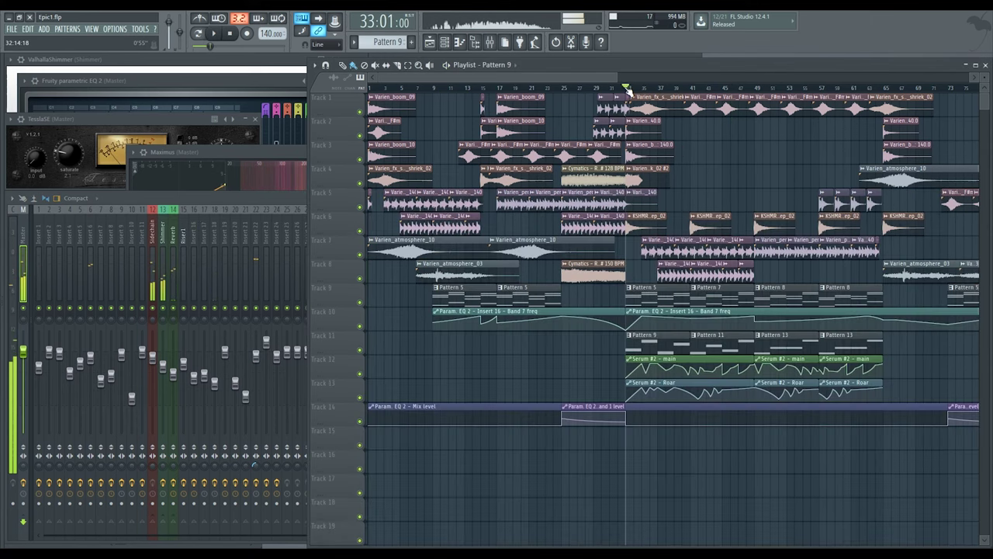
left_click(20, 470)
key("space")
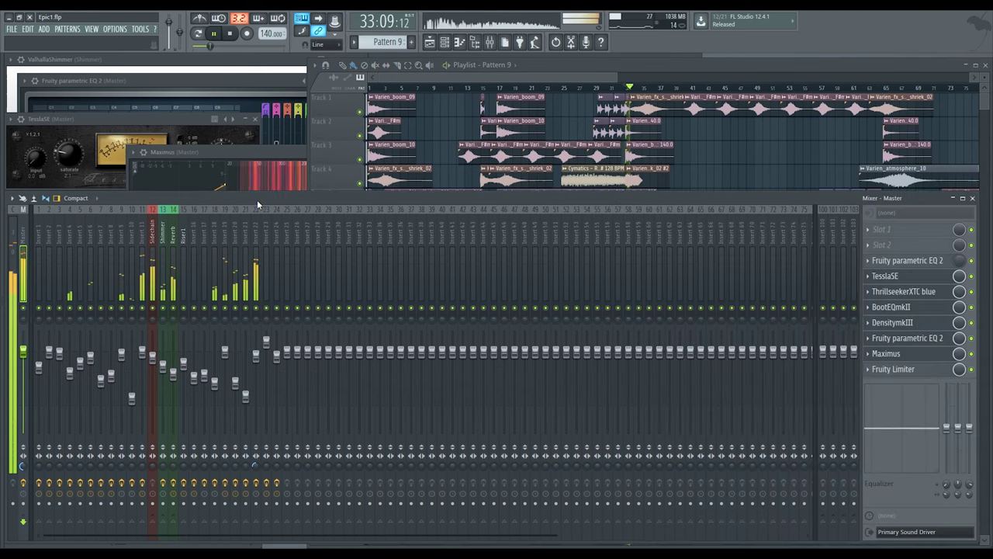
scroll(669, 91, "up", 3)
left_click_drag(687, 137, 634, 124)
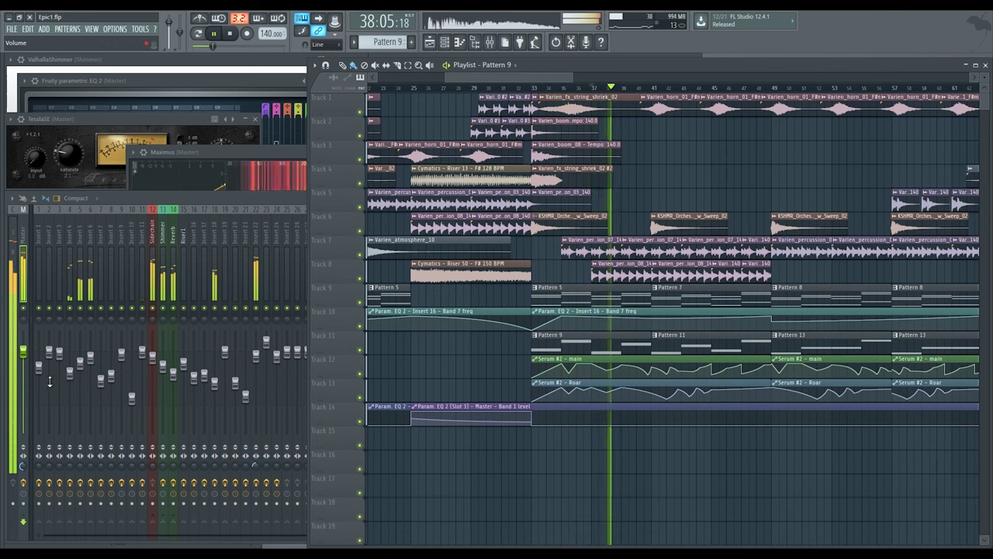
left_click(22, 466)
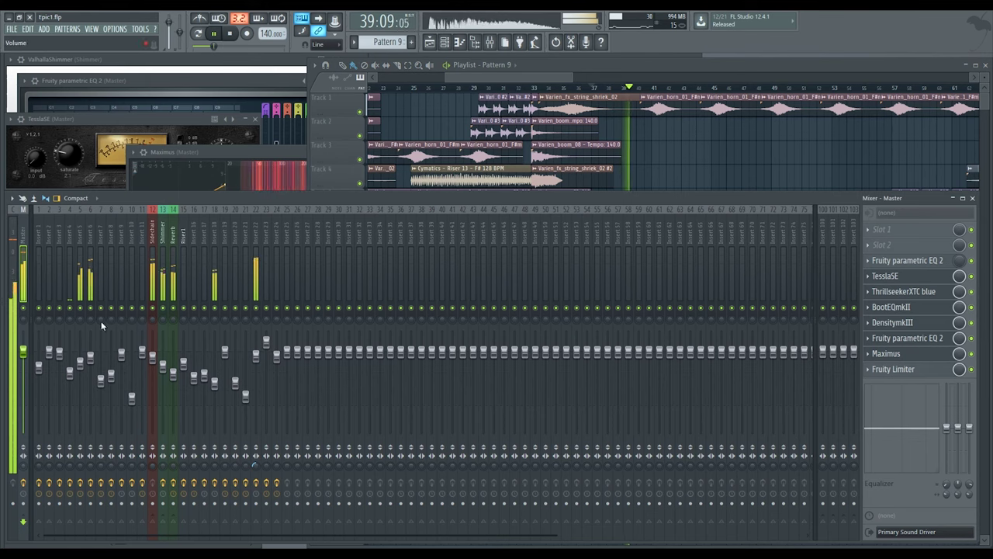
key("space")
Zoom the playlist out to the whole arrangement with taller tracks, and return to the Master track in the mixer
left_click(470, 125)
scroll(469, 128, "down", 6)
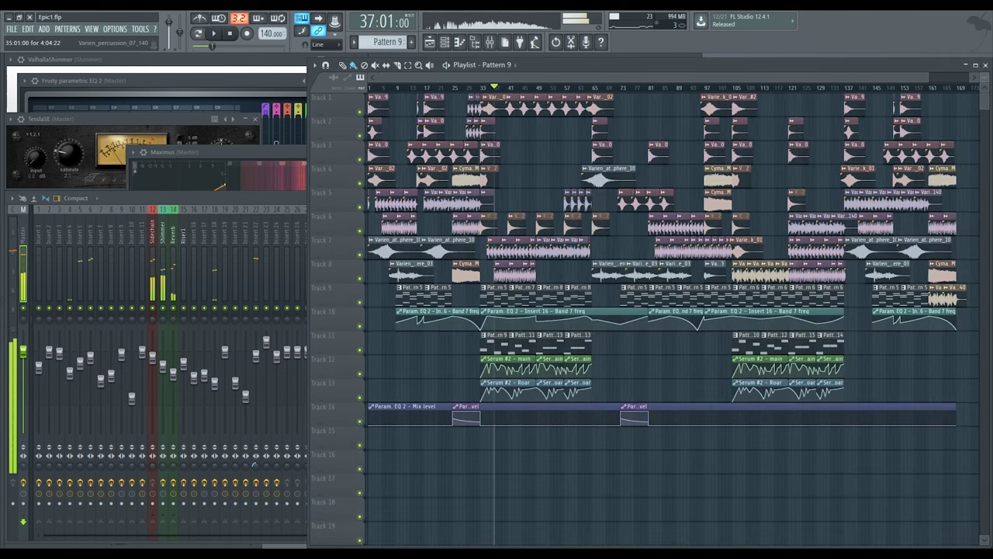
scroll(561, 334, "up", 3)
scroll(560, 334, "up", 1)
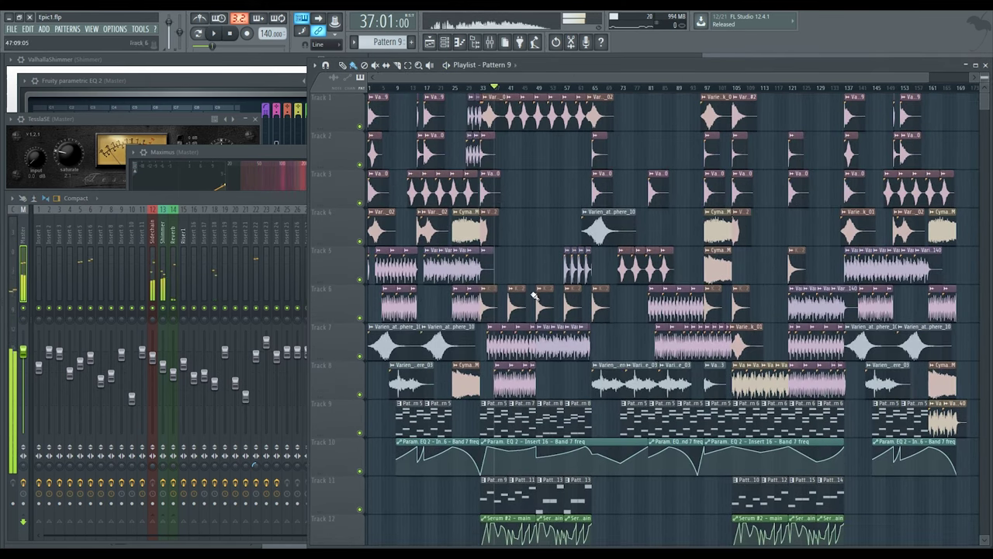
left_click(29, 288)
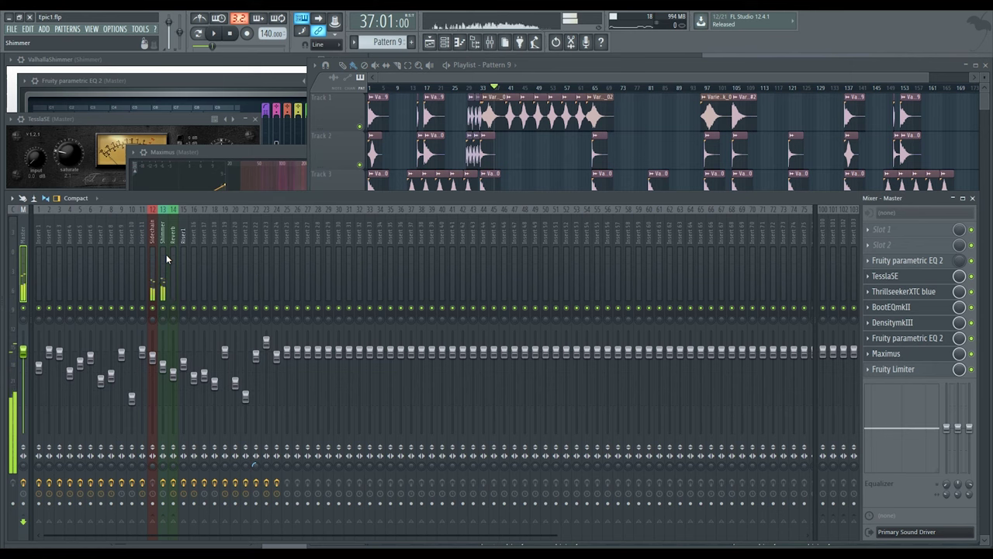